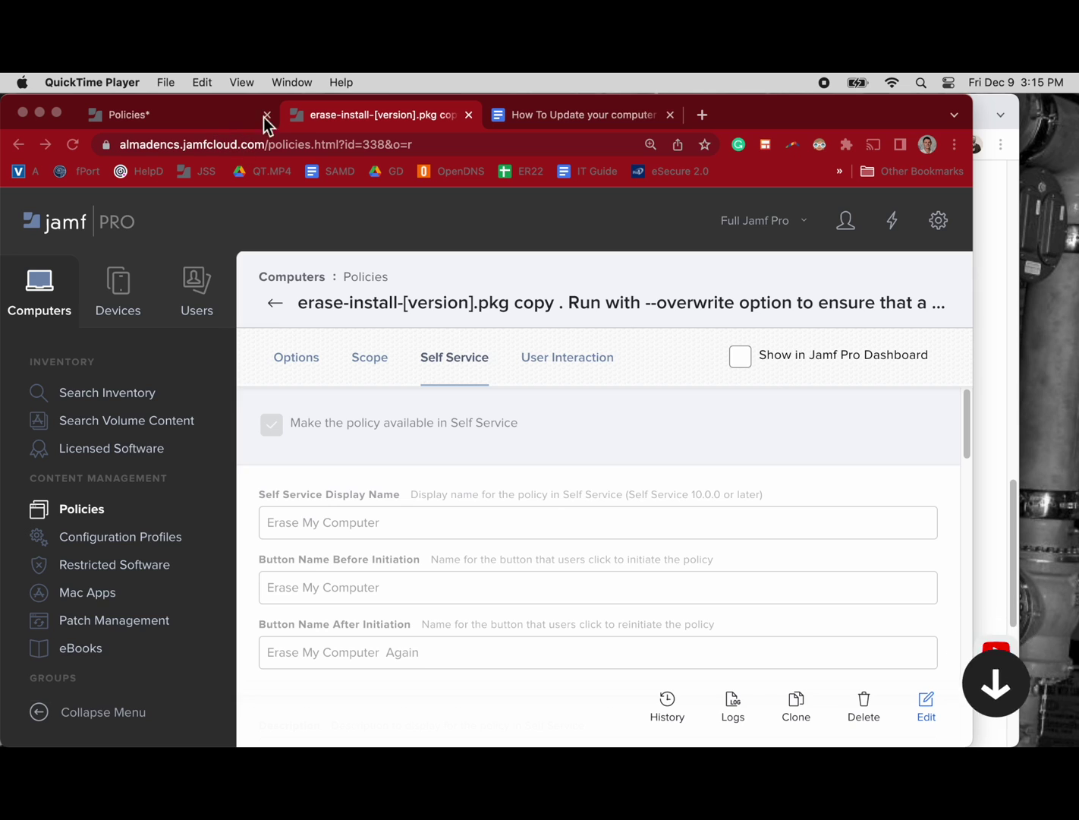
- Close the erase-install policy tab and select the erase-install policy's full name in the filtered list
left_click(468, 114)
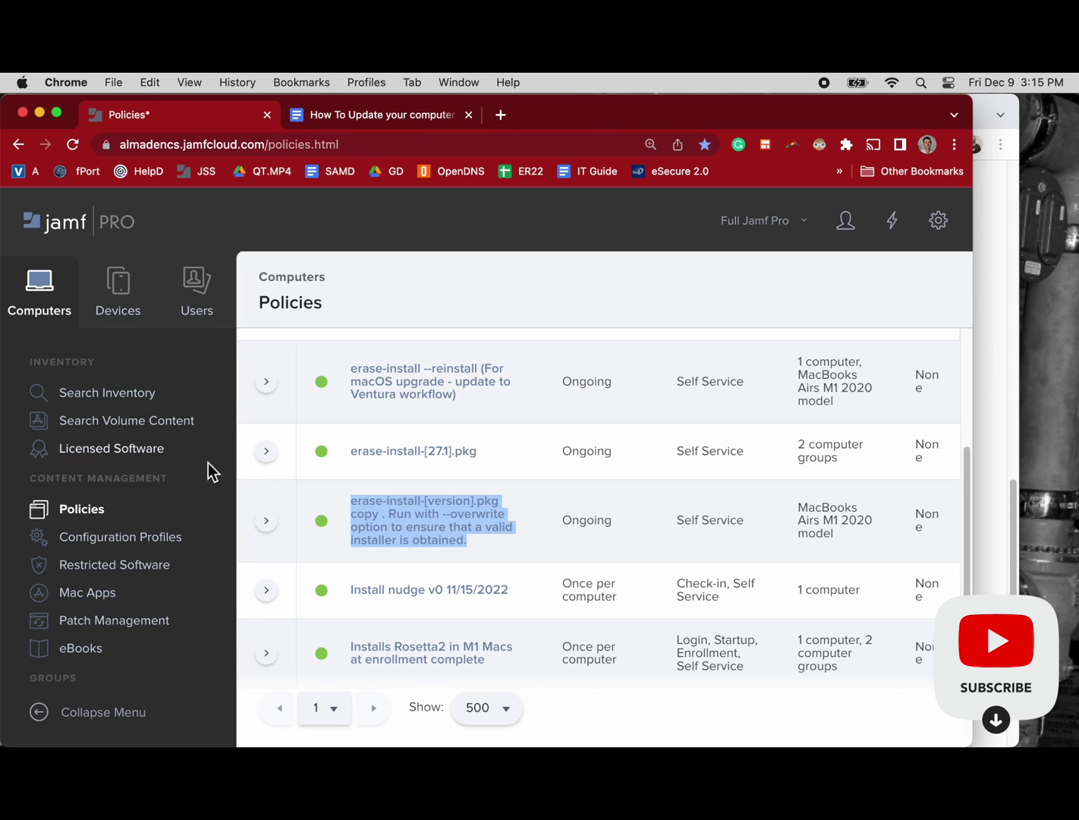
scroll(379, 576, "up", 1)
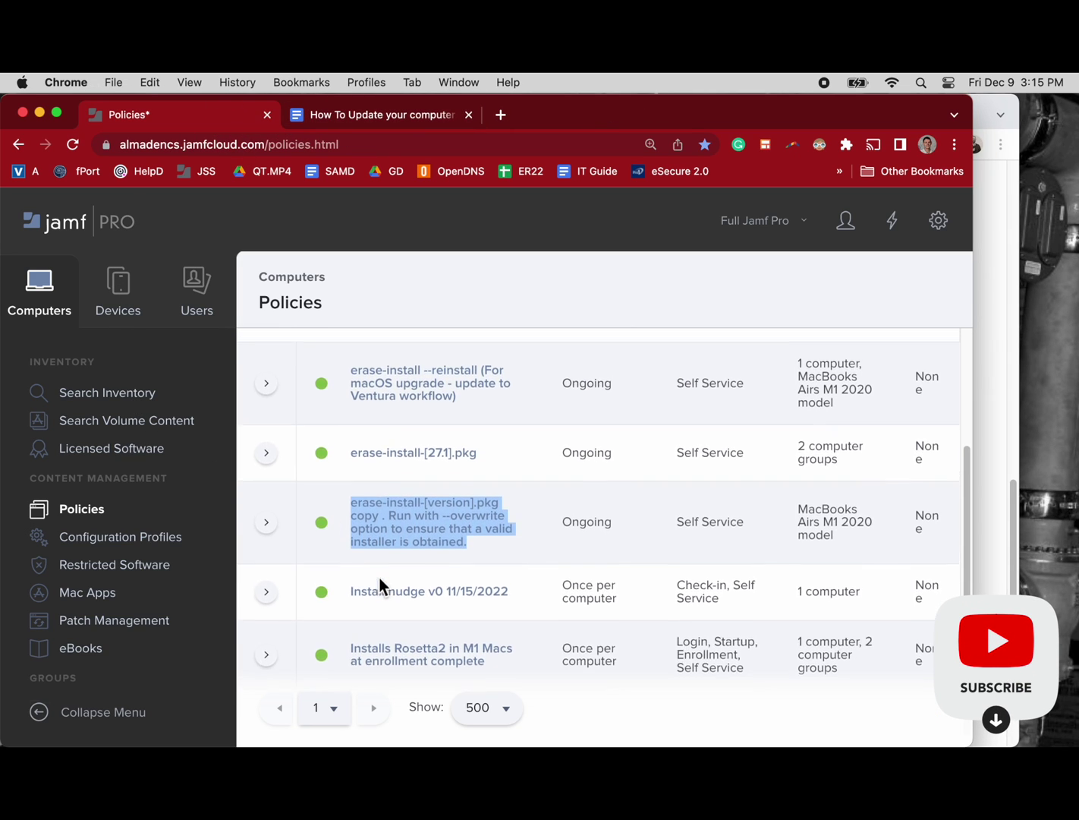
scroll(378, 576, "up", 2)
scroll(380, 577, "down", 3)
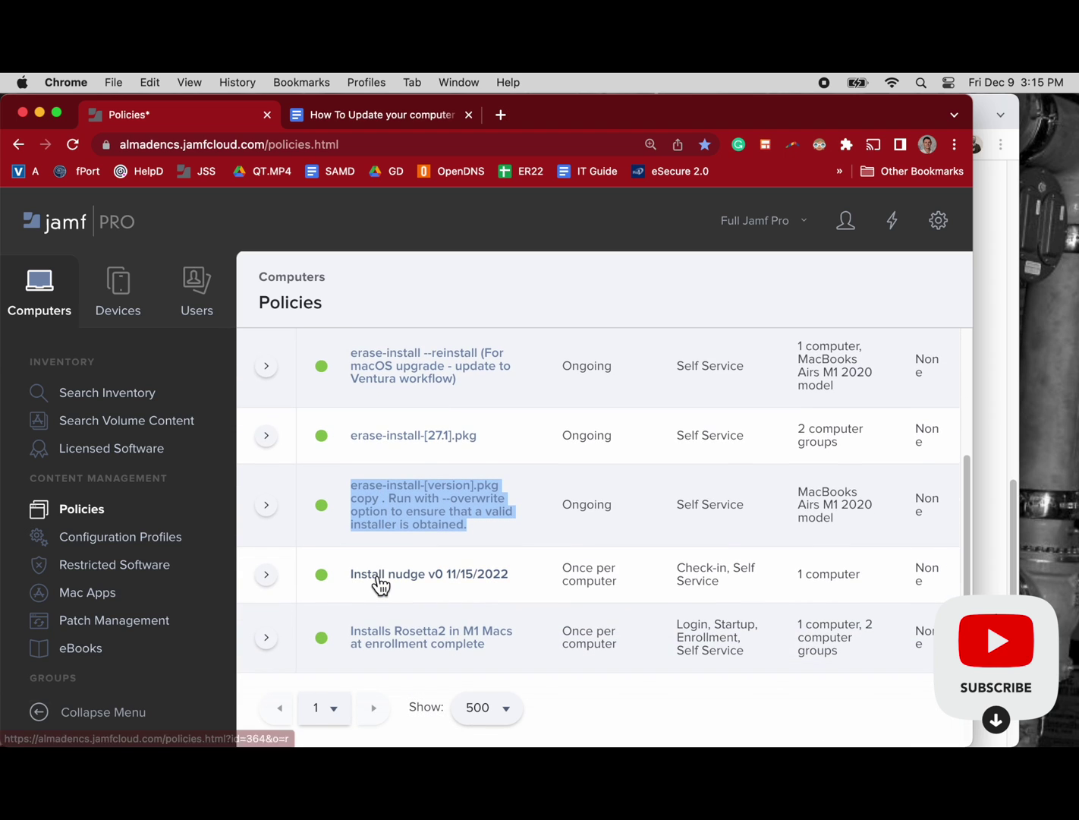
scroll(372, 543, "up", 8)
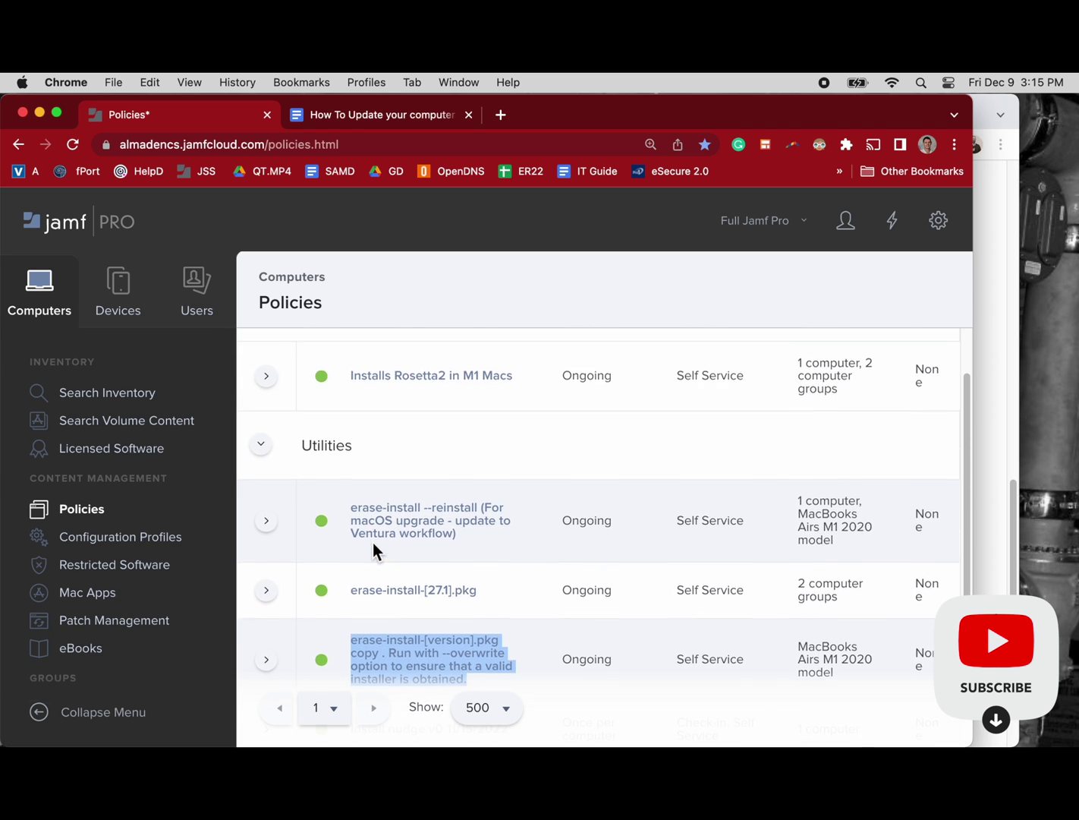
scroll(373, 544, "up", 3)
scroll(373, 543, "down", 10)
triple_click(372, 543)
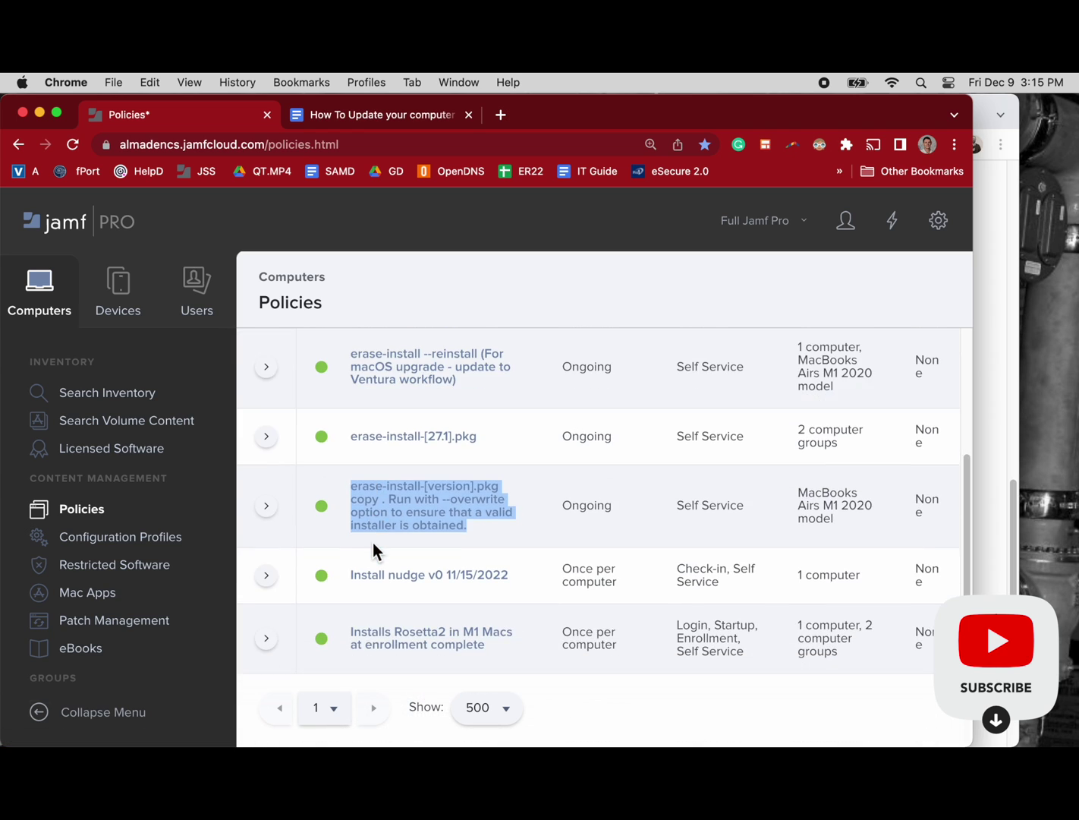
scroll(373, 523, "up", 15)
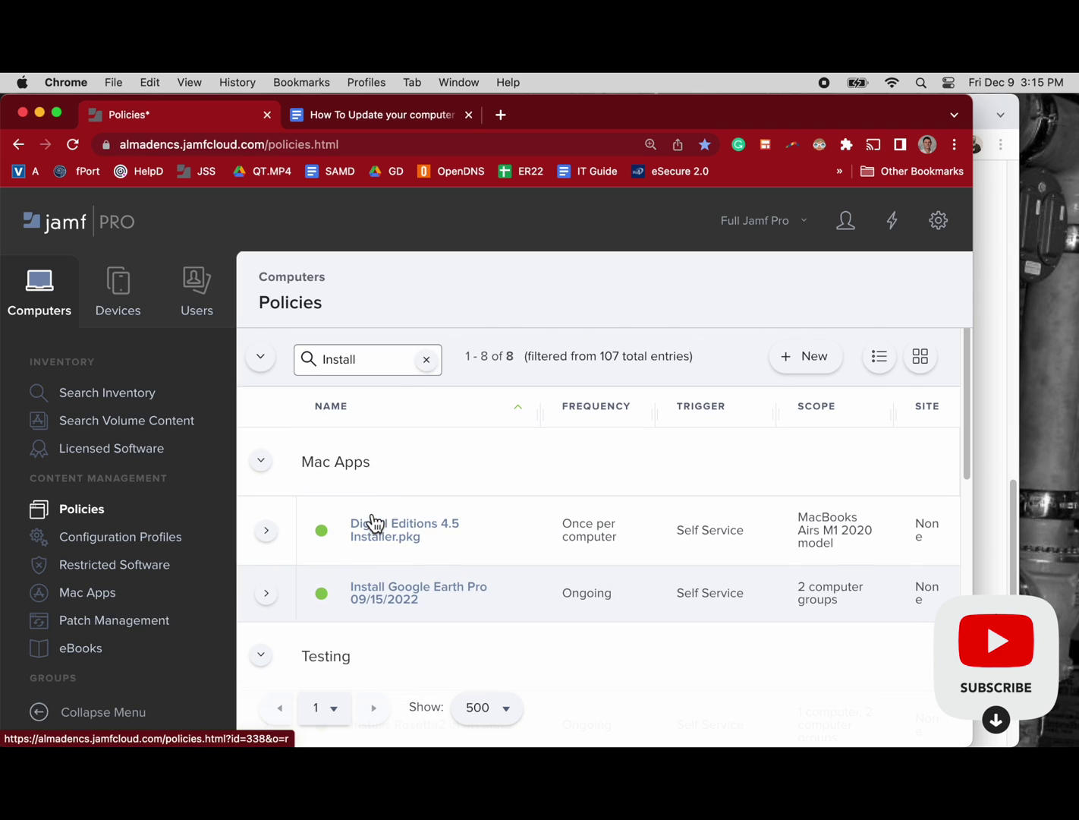
- Clear the 'install' filter and scroll through the full list of 107 policies
left_click(426, 359)
scroll(388, 501, "down", 15)
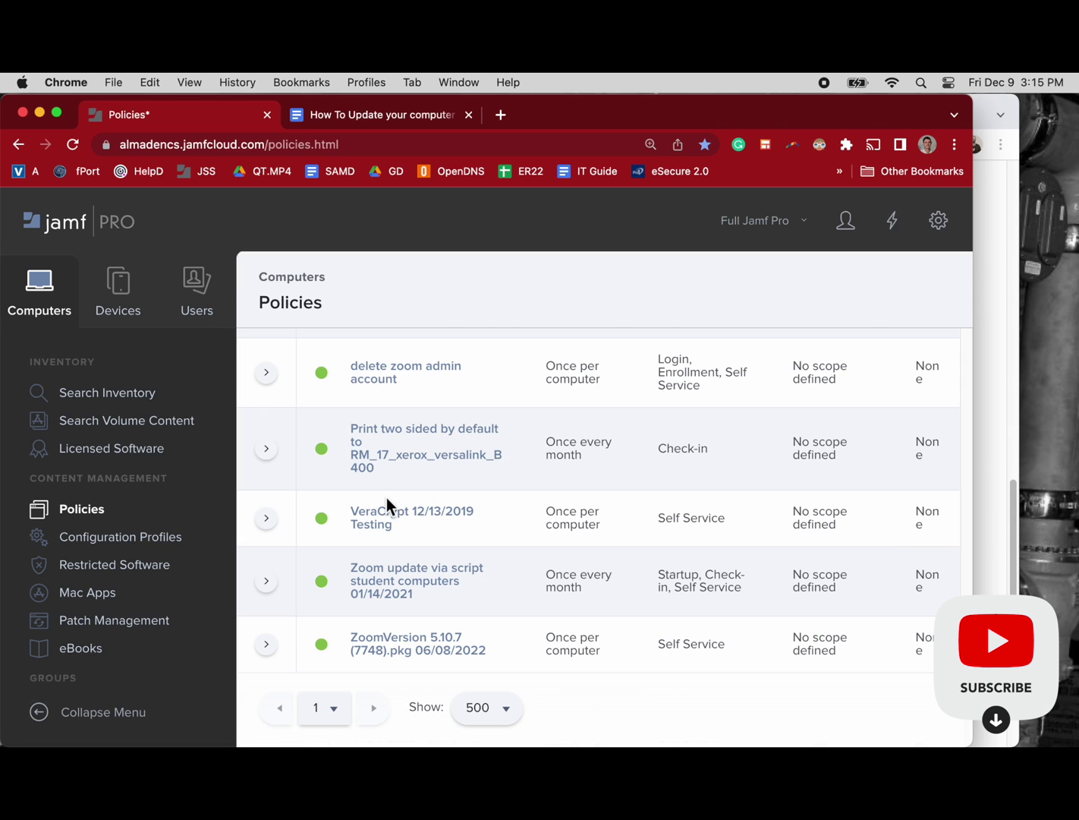
scroll(385, 514, "up", 5)
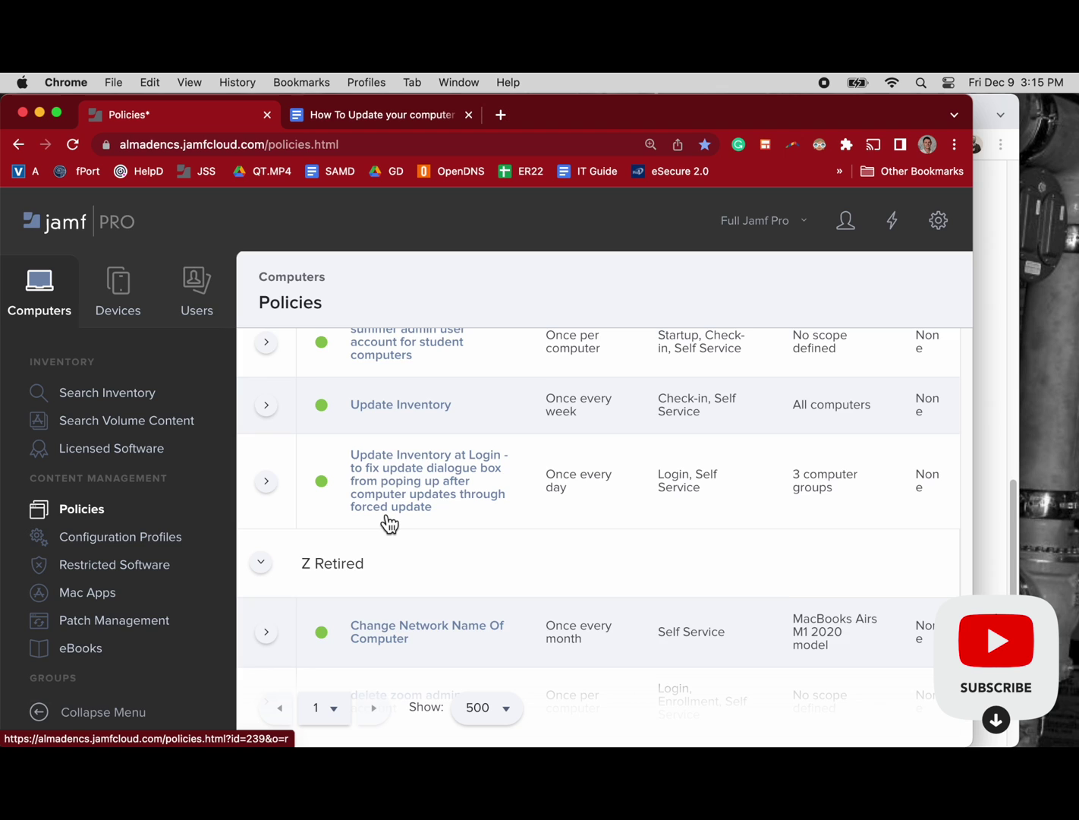
scroll(388, 522, "up", 5)
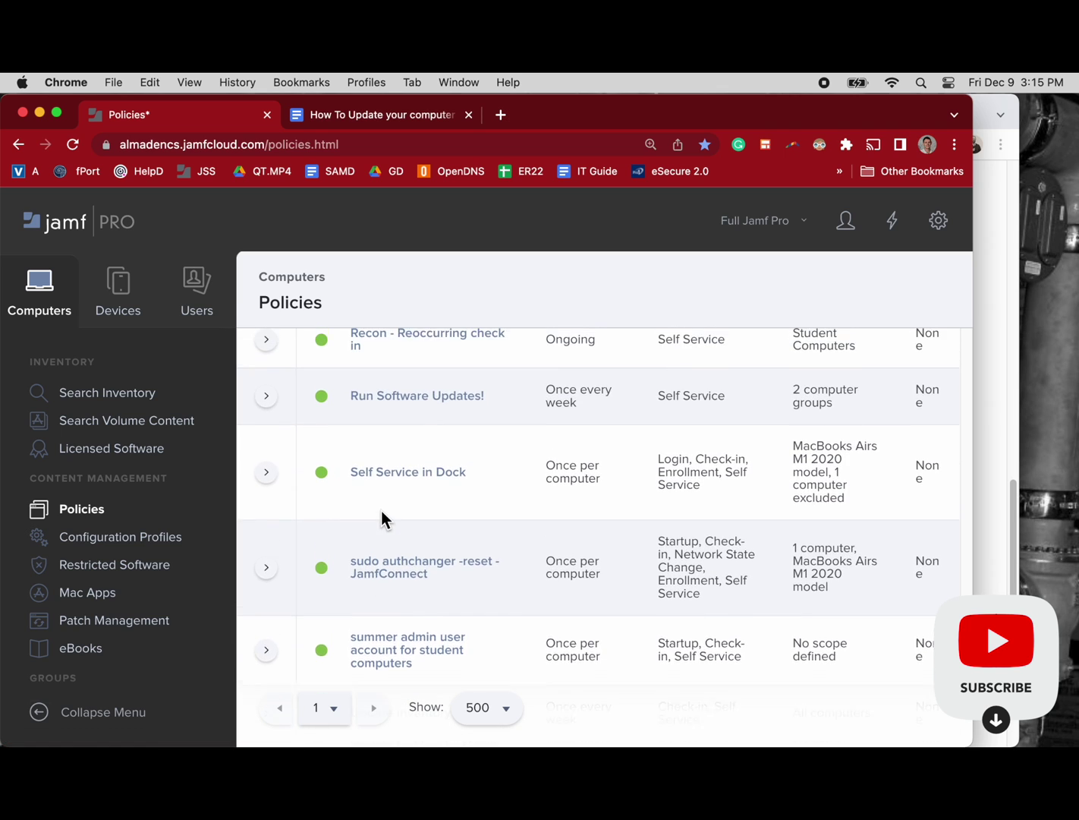
scroll(382, 512, "up", 4)
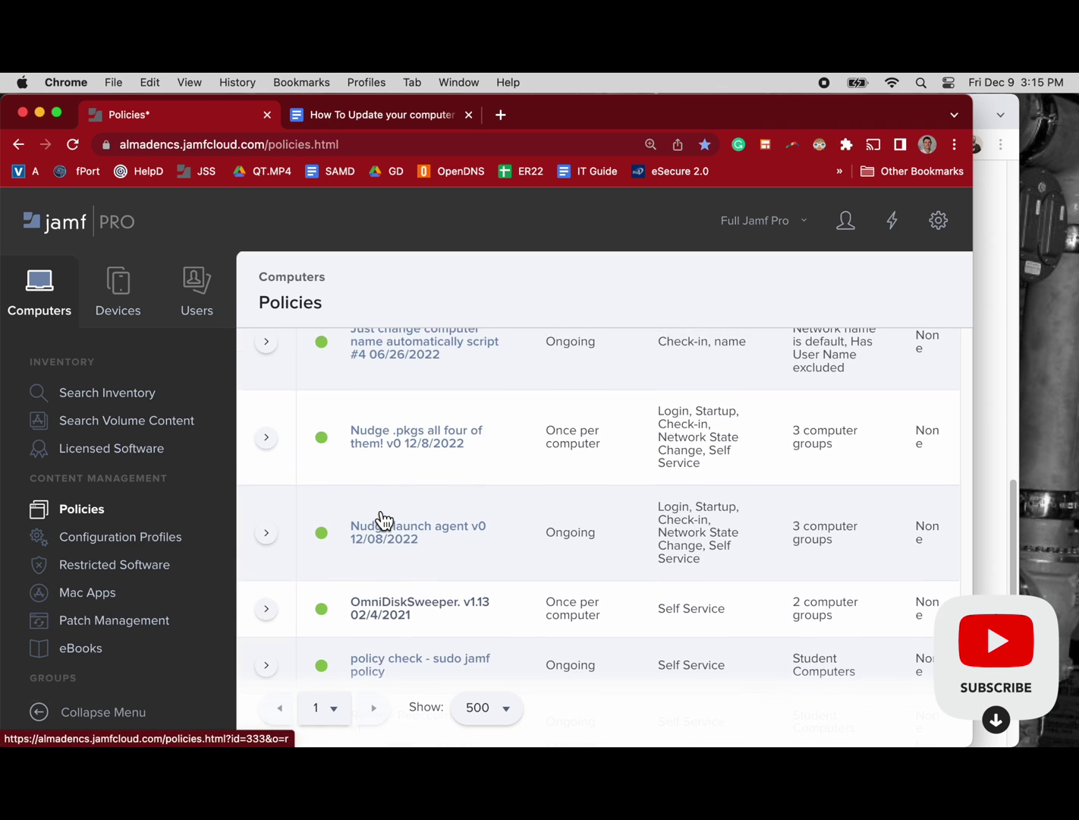
scroll(383, 521, "up", 3)
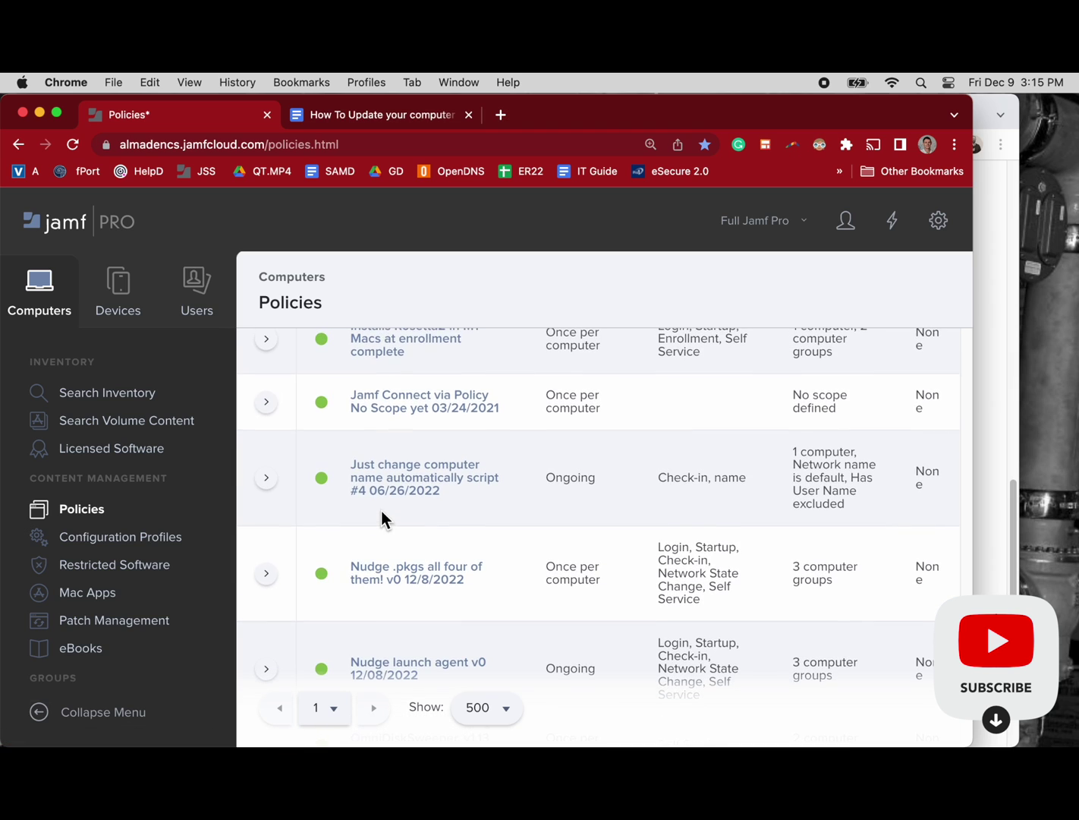
scroll(381, 517, "up", 3)
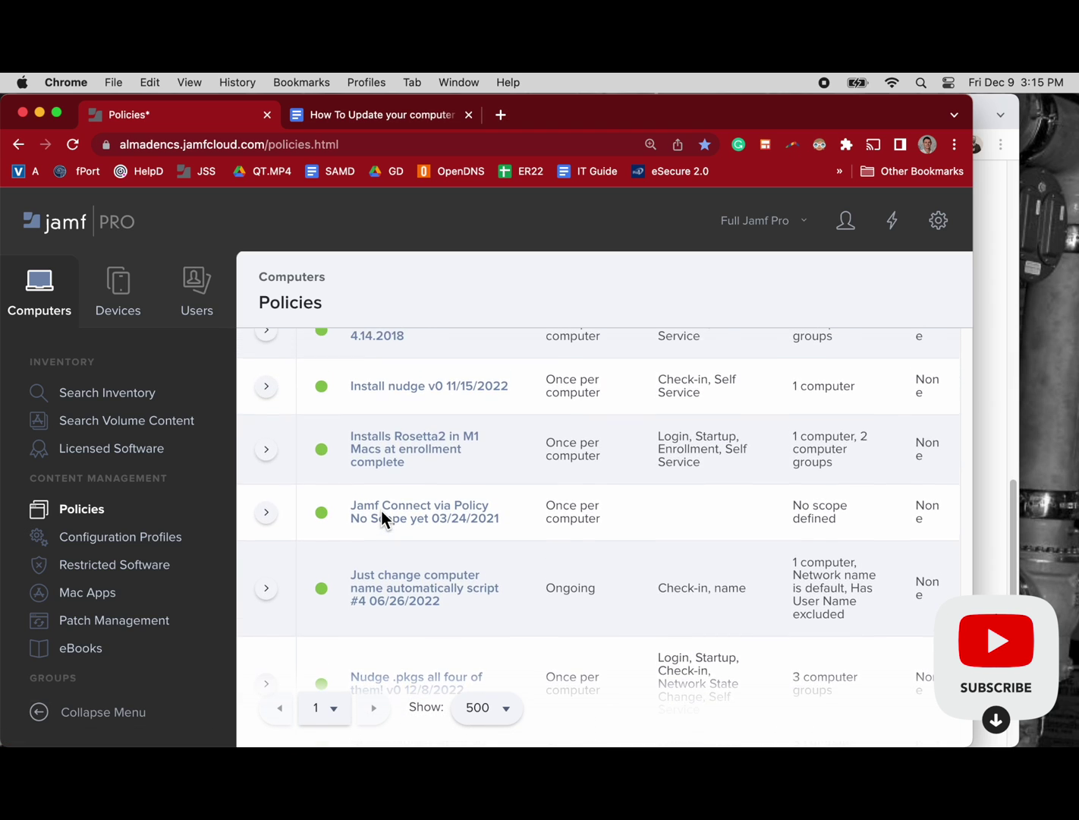
scroll(381, 517, "up", 4)
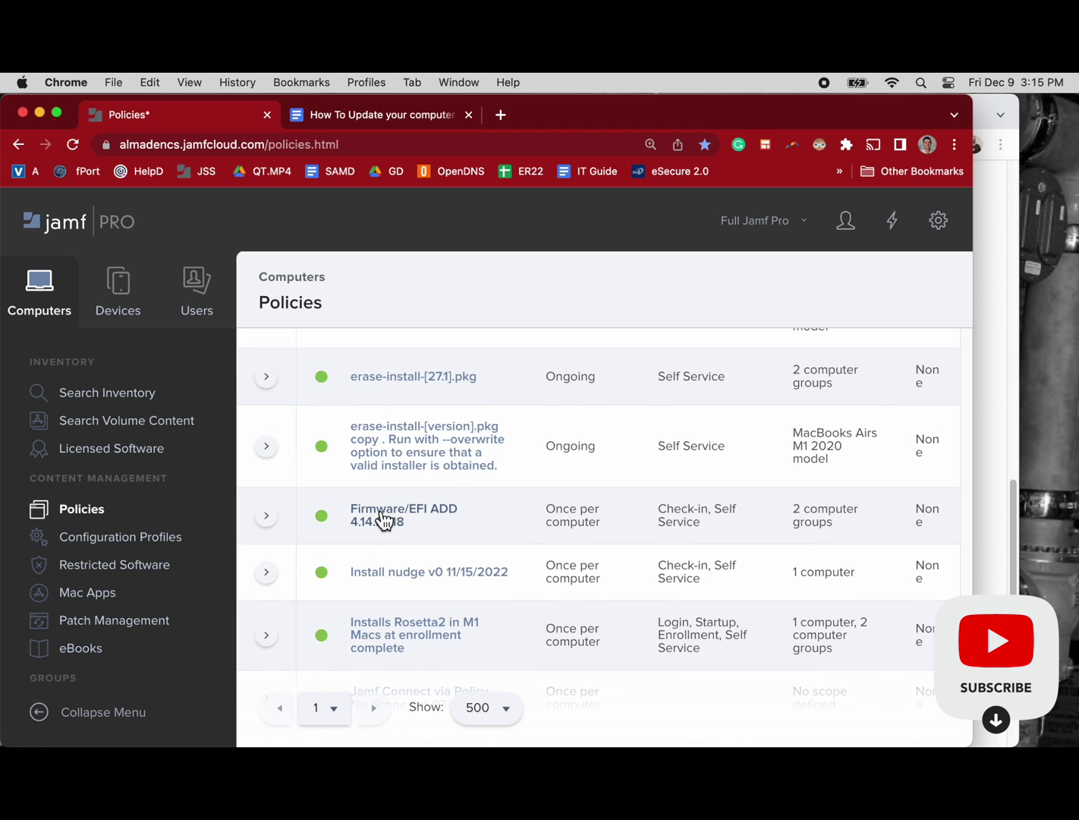
scroll(383, 521, "up", 4)
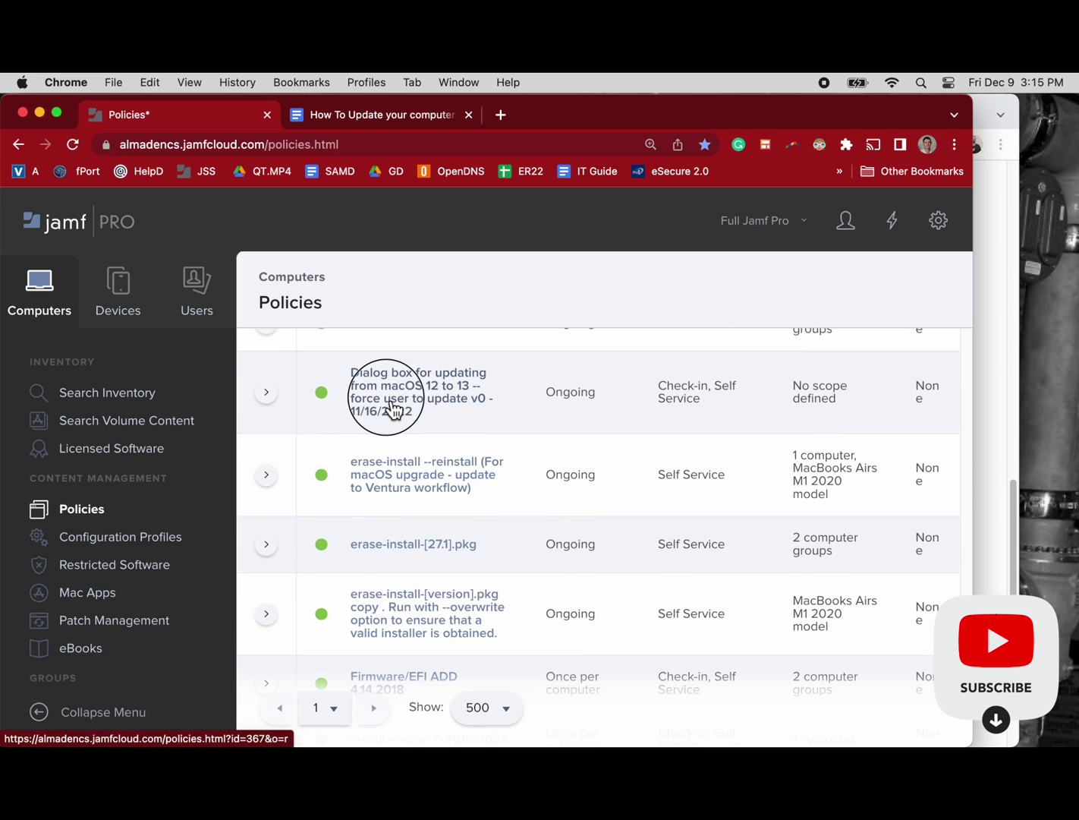
- Open the 'Dialog box for updating from macOS 12 to 13' policy and view its Packages settings
left_click(391, 402)
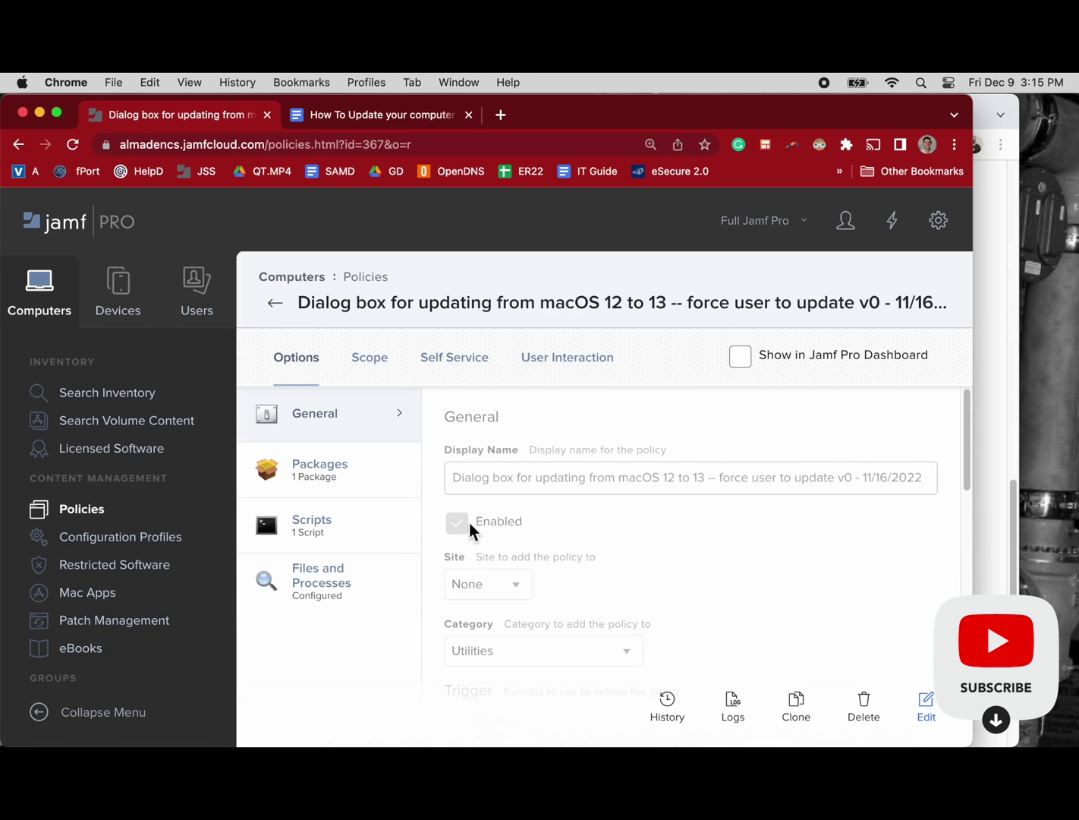
scroll(505, 519, "down", 1)
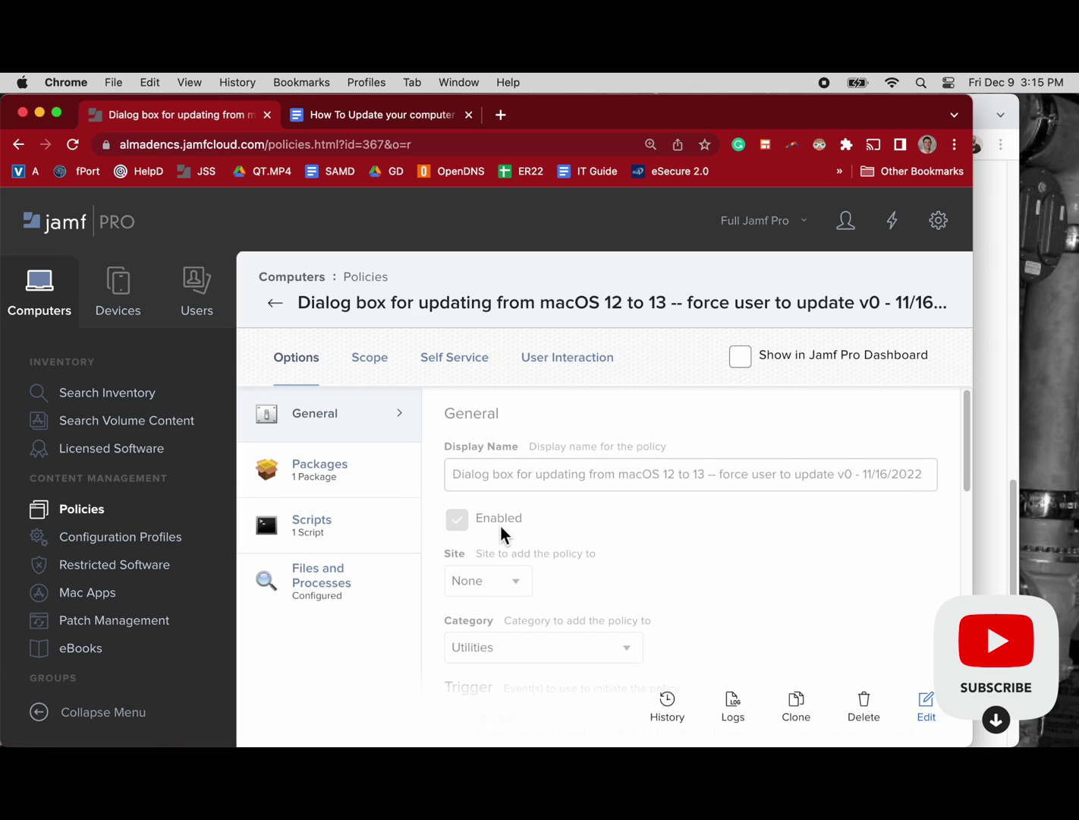
left_click(354, 494)
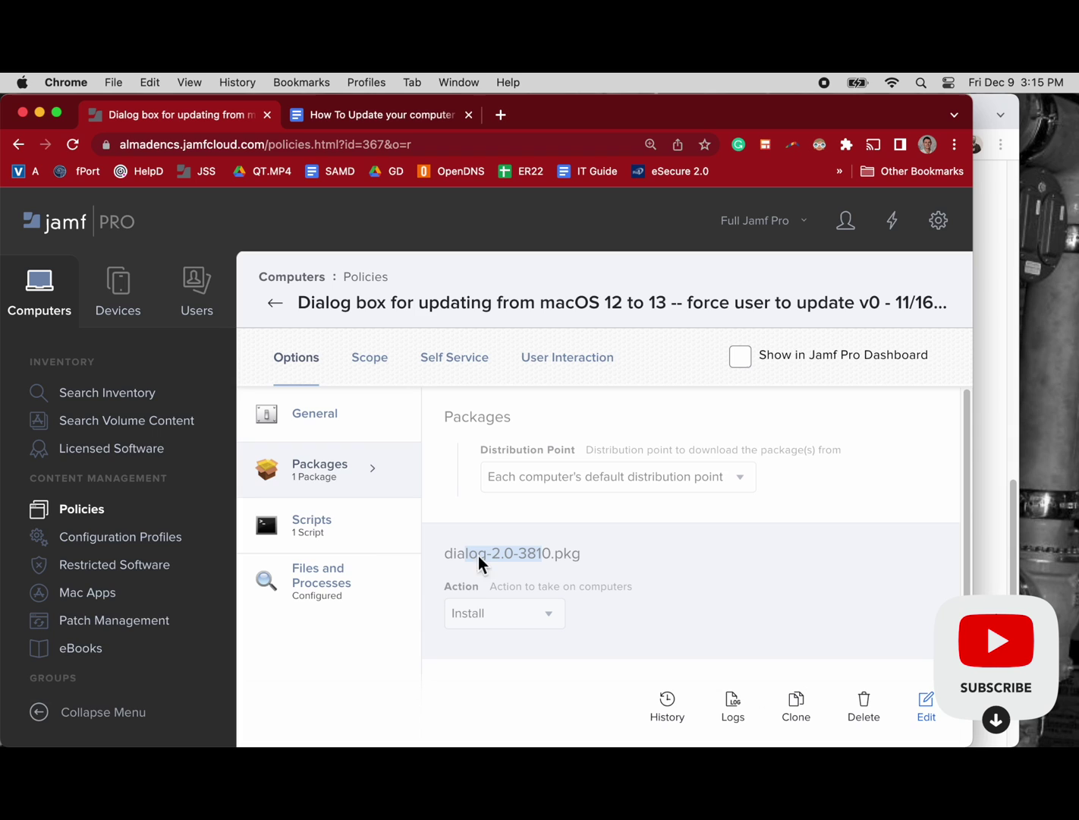
- Review the policy's Scripts tab and its parameter values
left_click(381, 546)
scroll(460, 568, "down", 5)
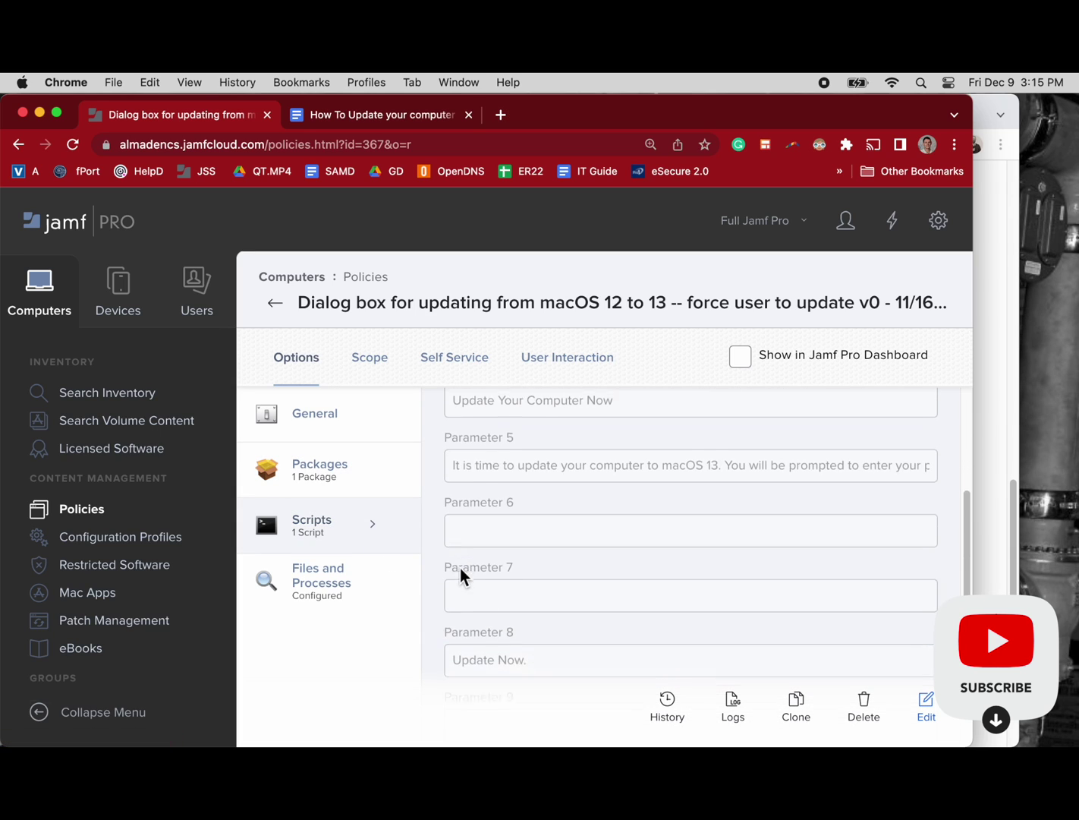
scroll(459, 567, "up", 1)
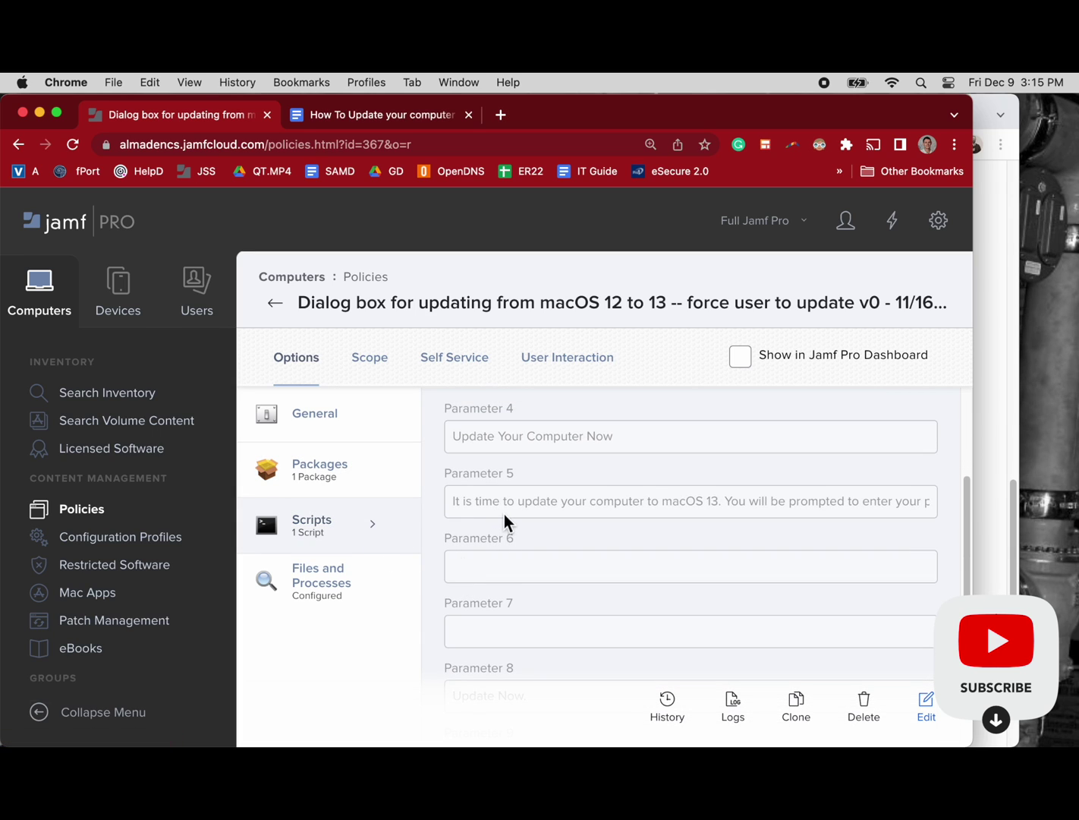
scroll(556, 584, "down", 3)
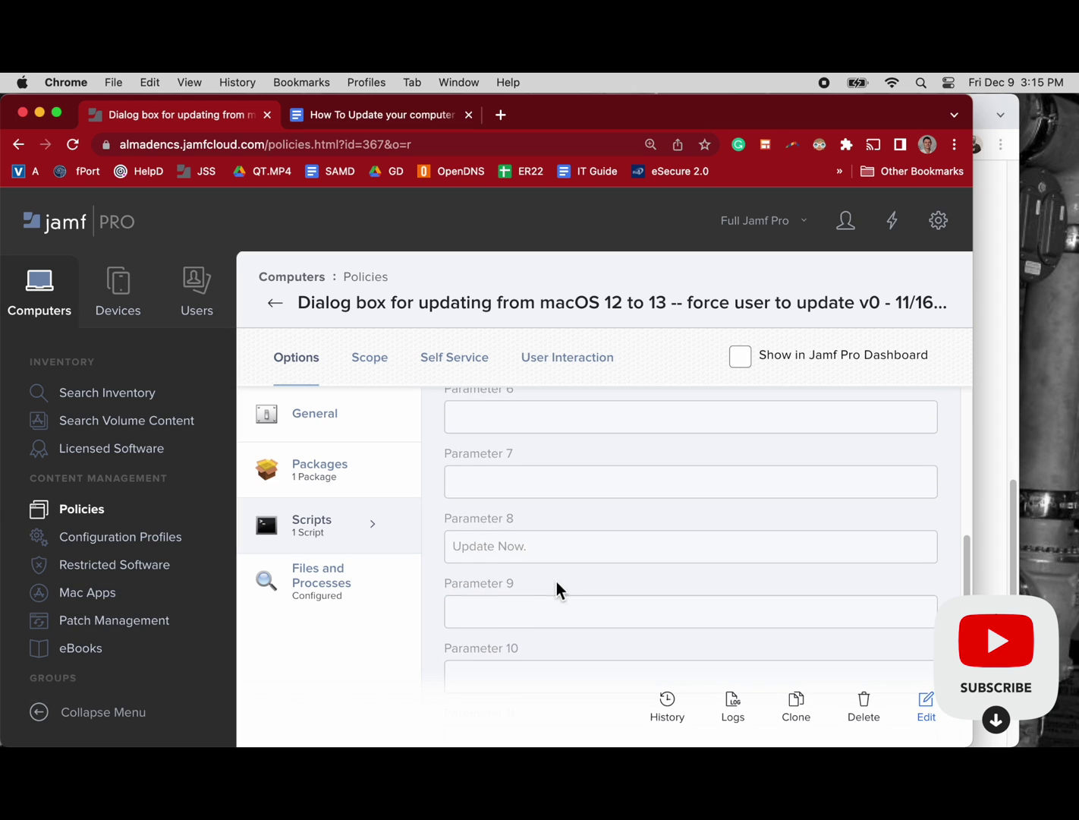
scroll(556, 582, "down", 2)
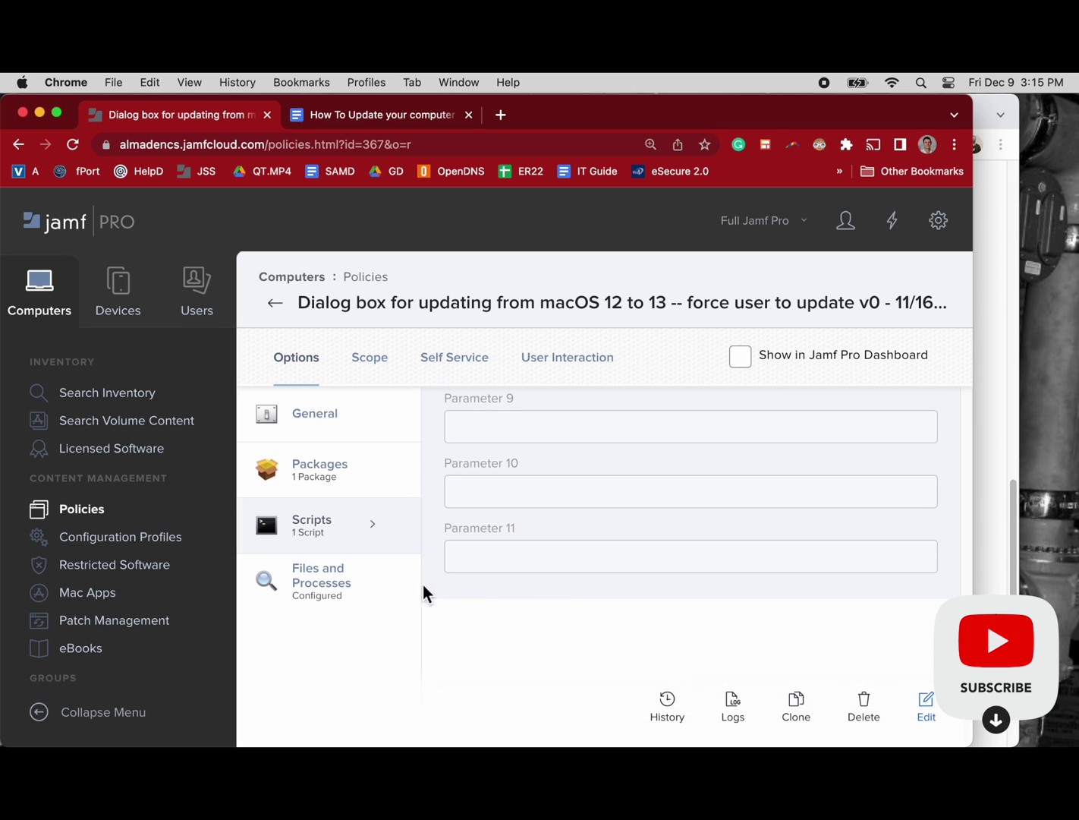
scroll(487, 550, "up", 4)
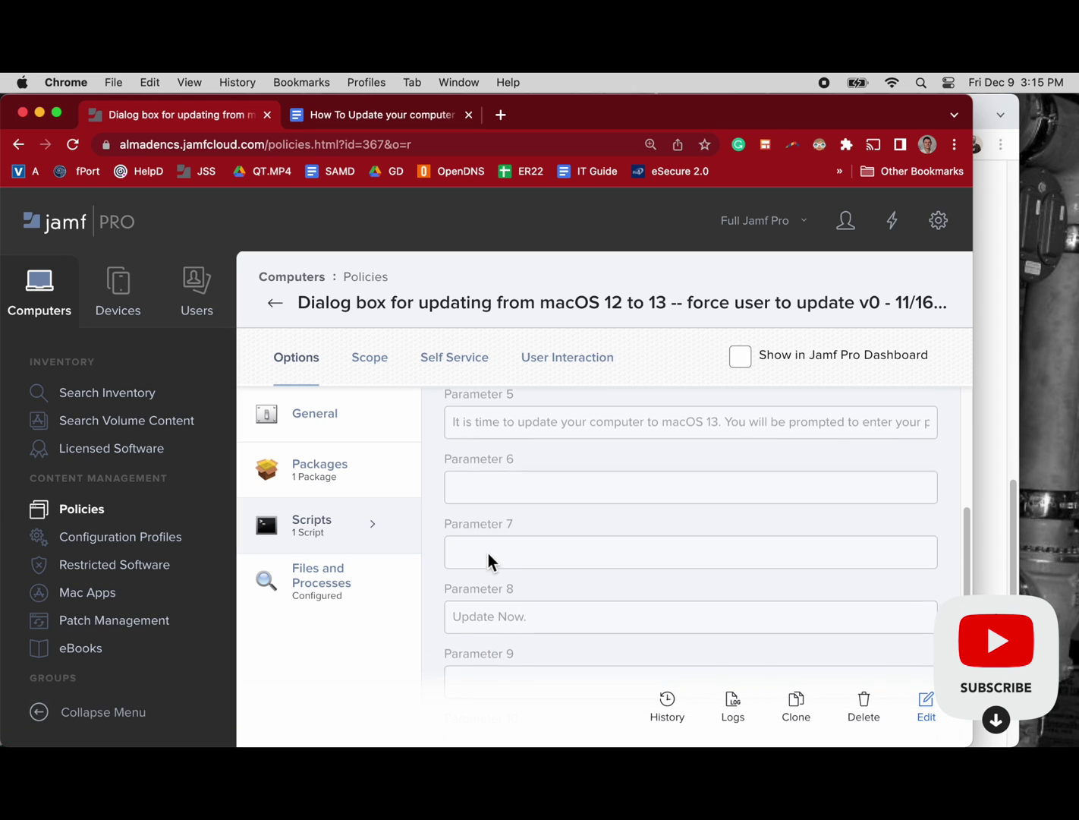
scroll(488, 552, "down", 3)
scroll(511, 562, "up", 5)
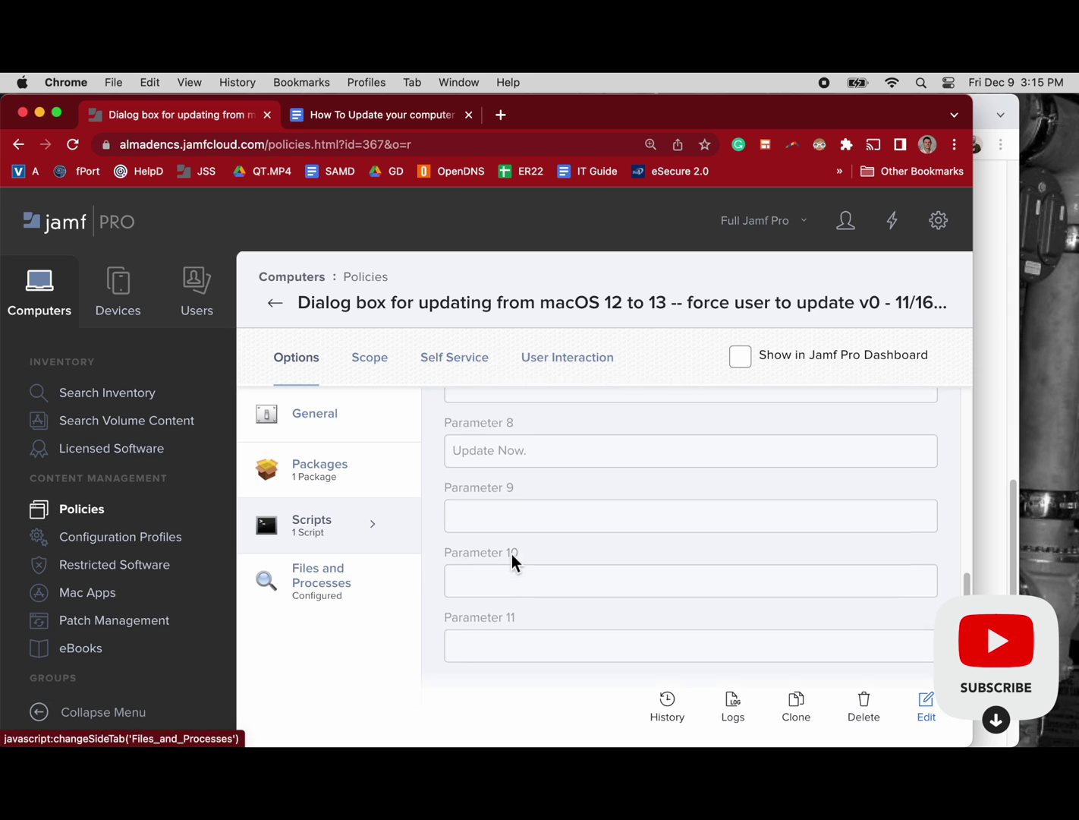
- Edit the policy and select the policy ID in the Execute Command 'Jamf policy -id 328&'
left_click(927, 710)
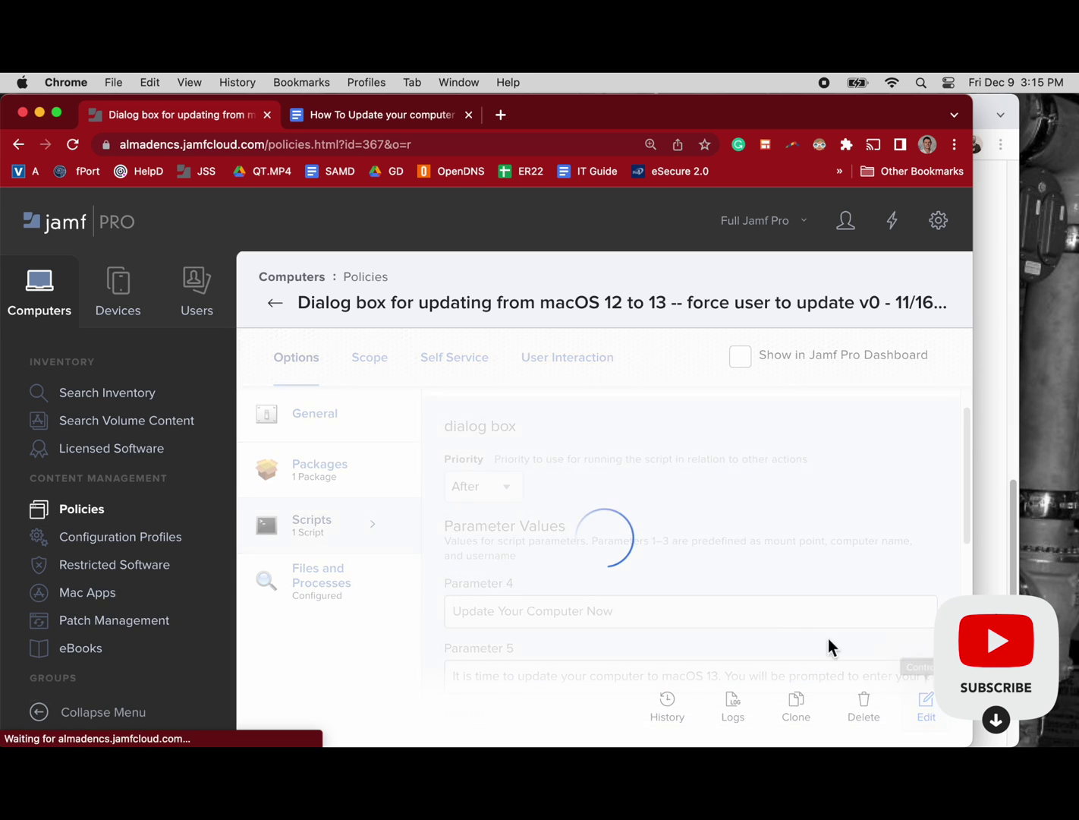
scroll(697, 592, "down", 5)
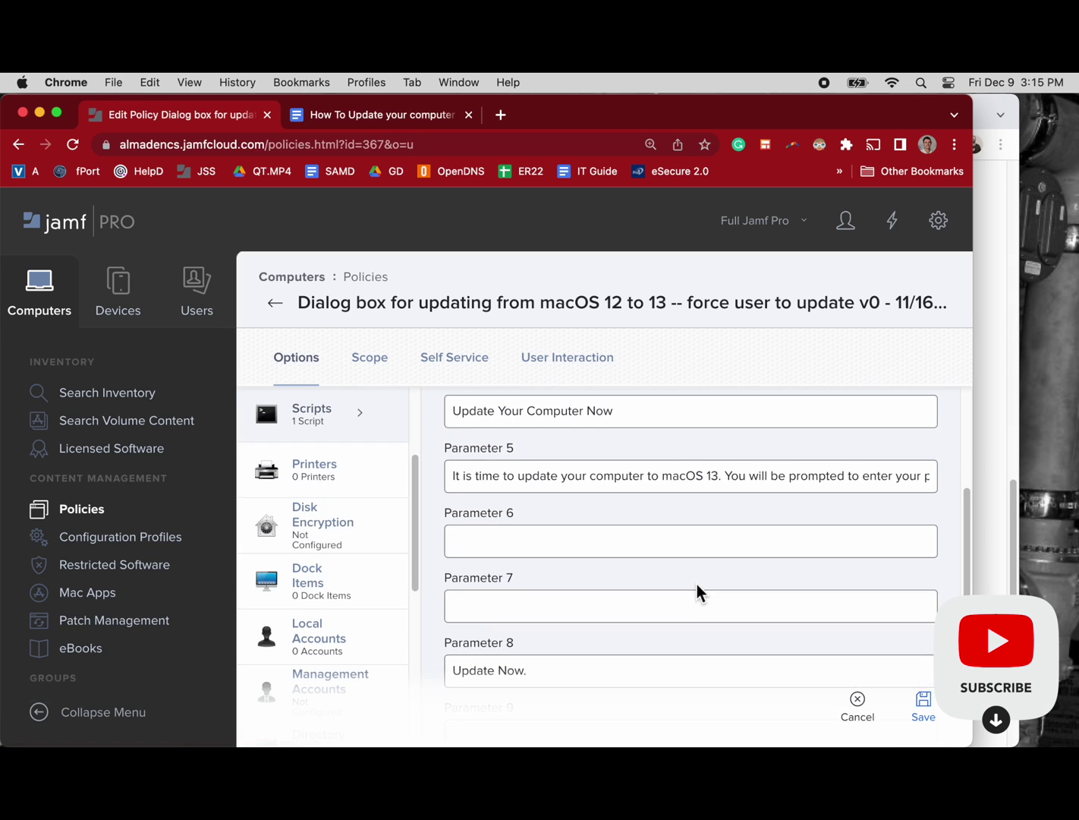
scroll(696, 581, "down", 4)
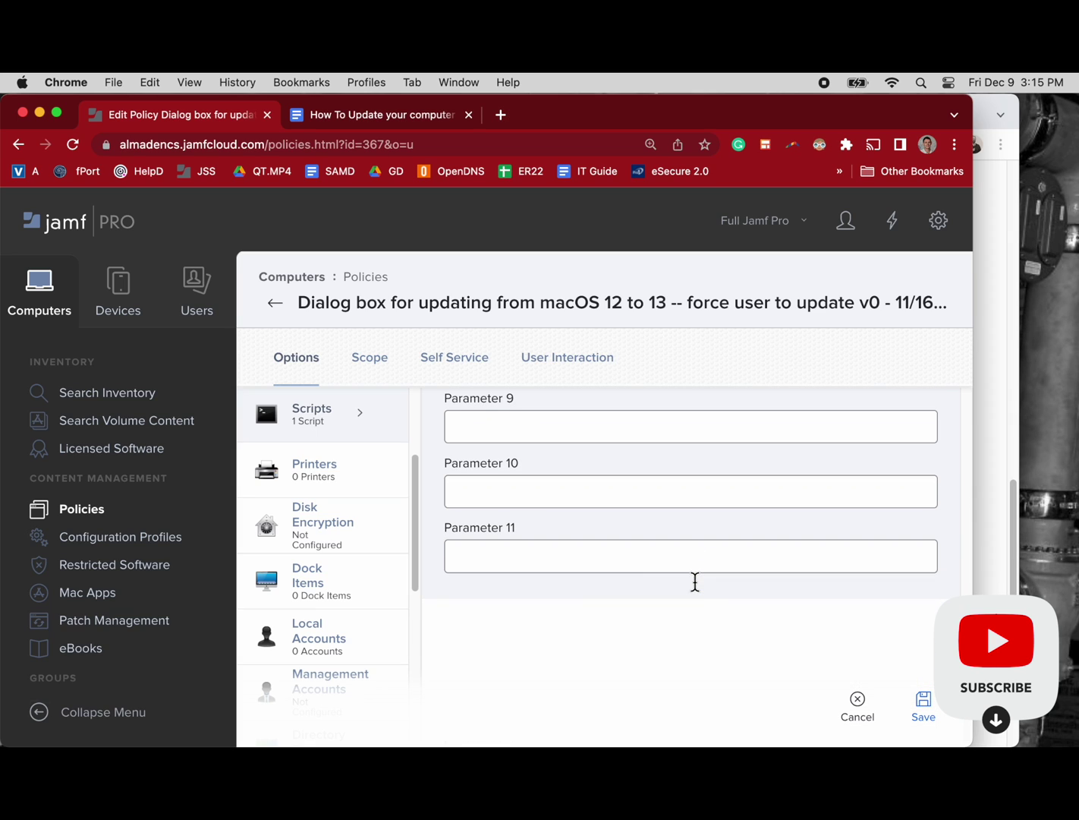
scroll(356, 636, "down", 8)
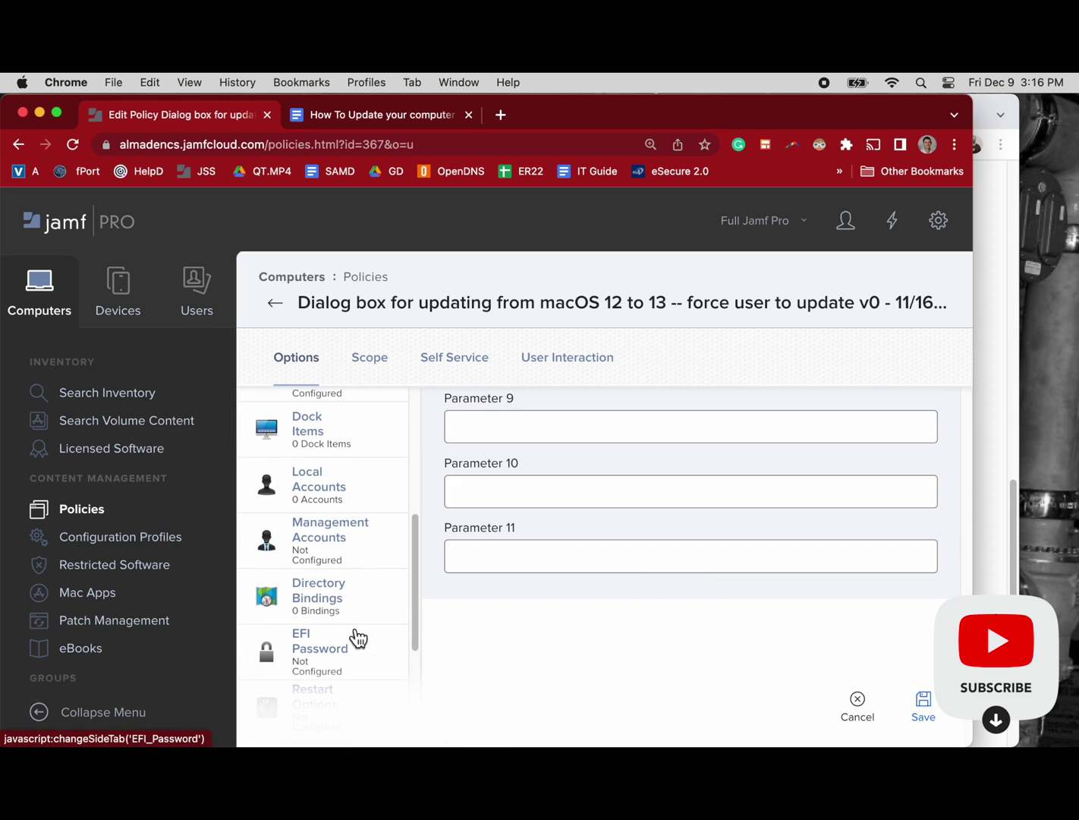
scroll(354, 604, "down", 1)
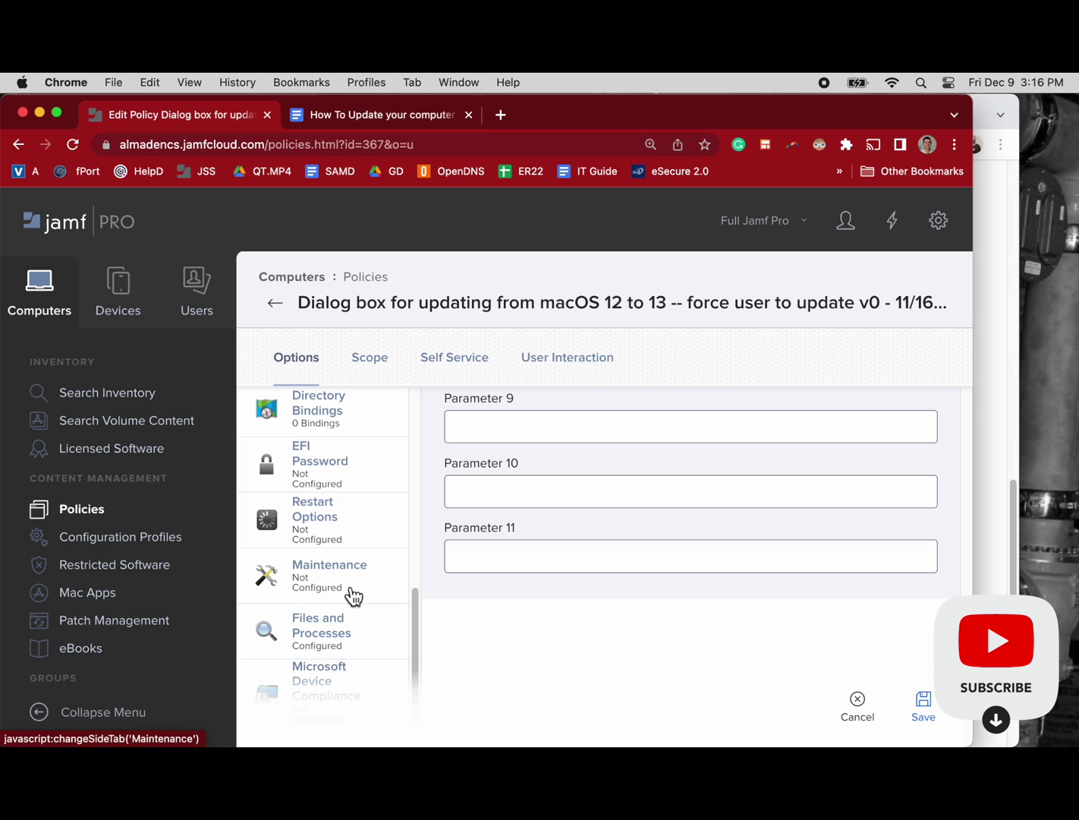
scroll(357, 611, "down", 2)
left_click(356, 590)
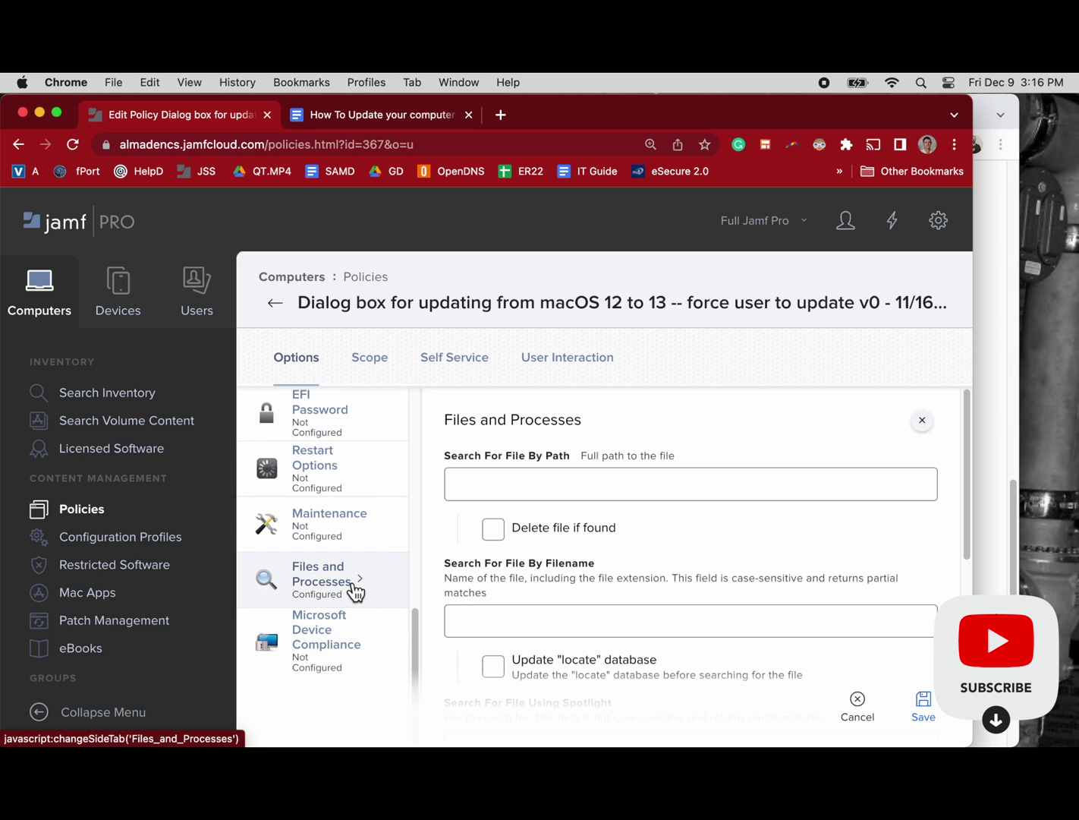
scroll(555, 592, "down", 5)
scroll(553, 593, "down", 3)
left_click(565, 583)
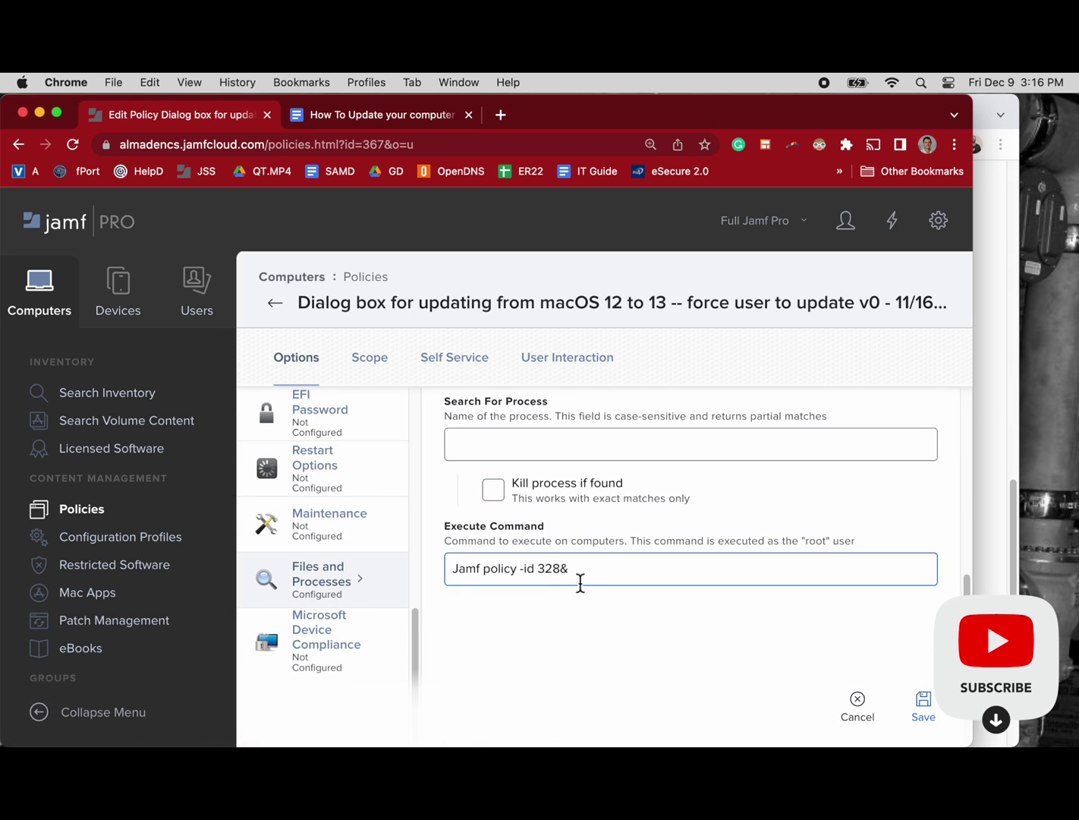
mouse_move(563, 577)
left_mouse_down()
mouse_move(535, 568)
mouse_move(544, 575)
left_mouse_up()
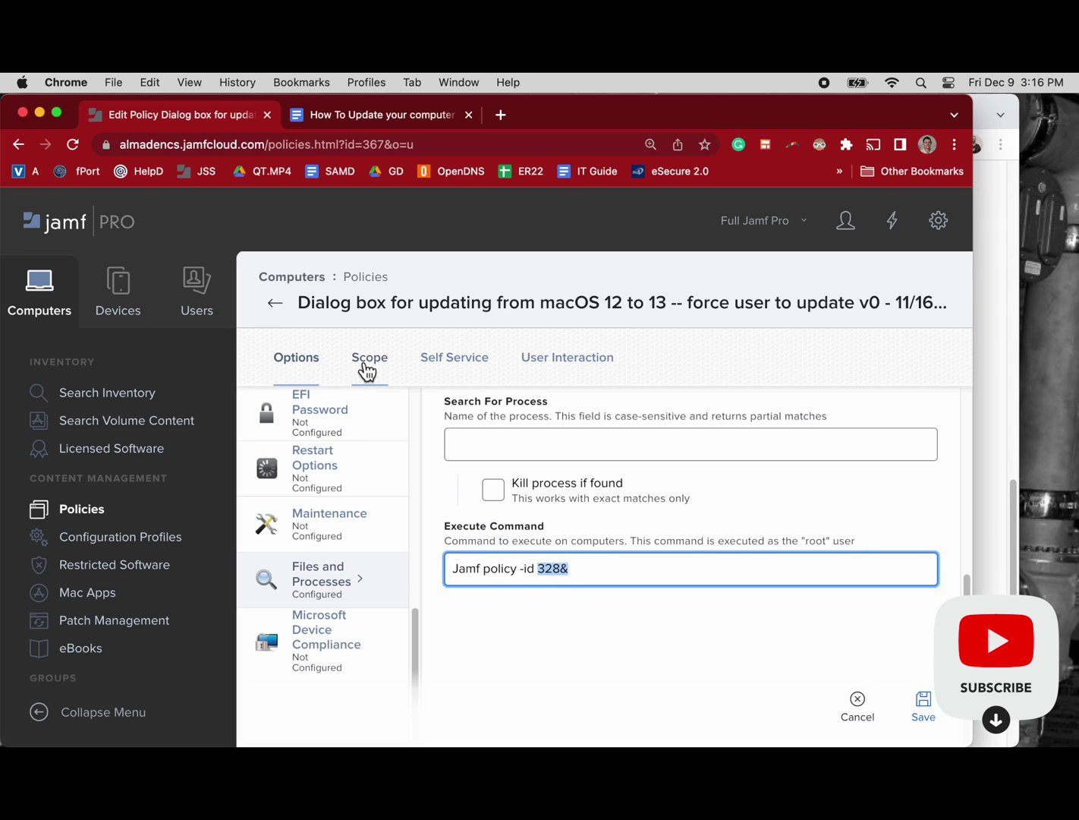
- Show the General settings: Recurring Check-in trigger with Ongoing execution frequency
scroll(343, 491, "up", 5)
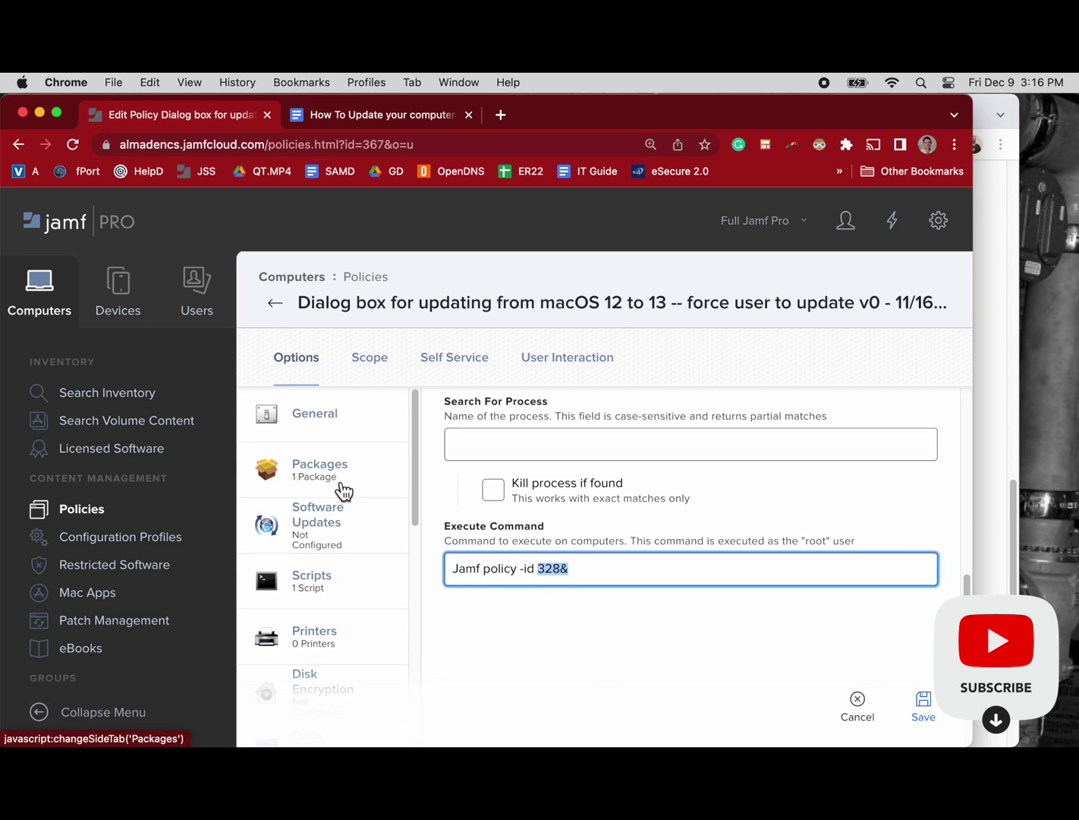
left_click(345, 432)
scroll(519, 605, "down", 6)
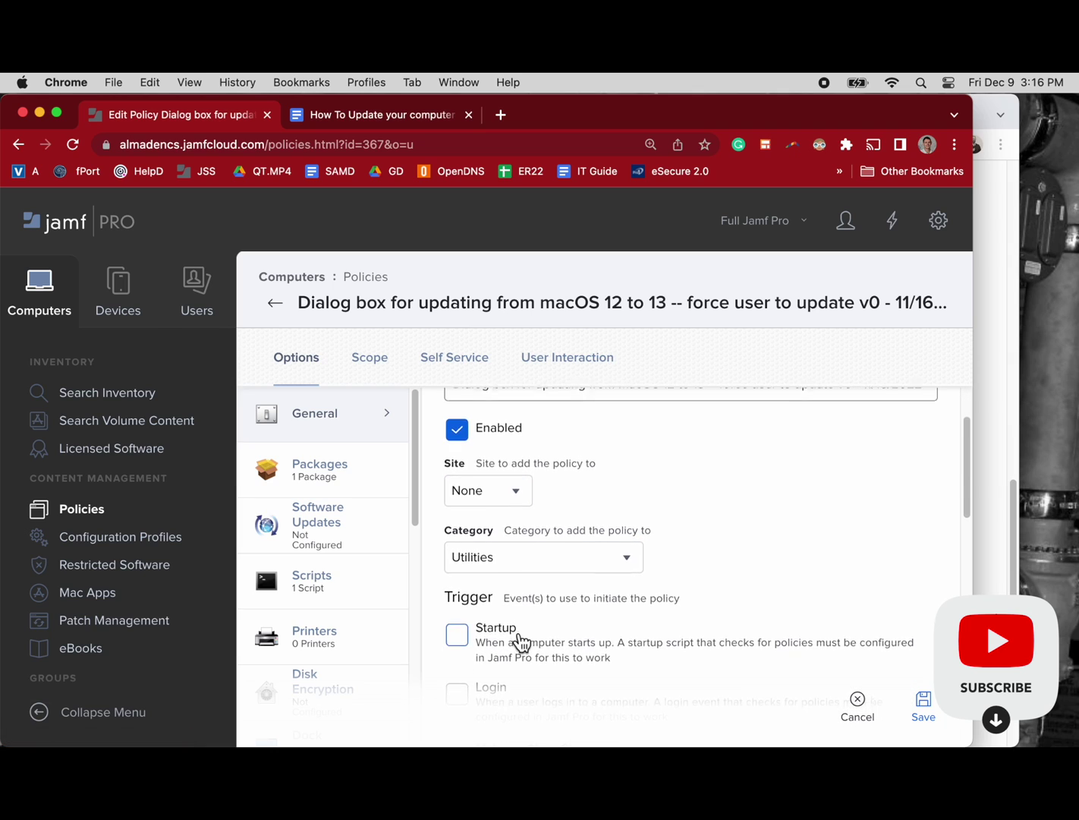
scroll(528, 644, "down", 4)
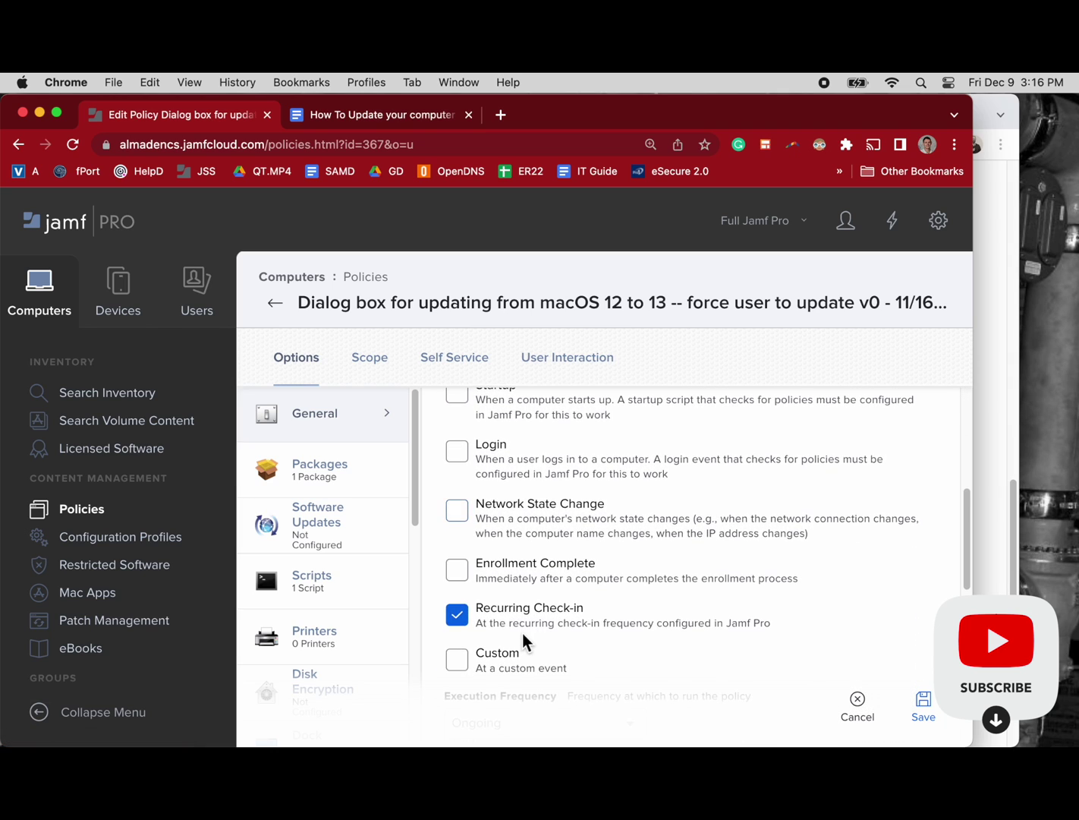
scroll(525, 650, "down", 3)
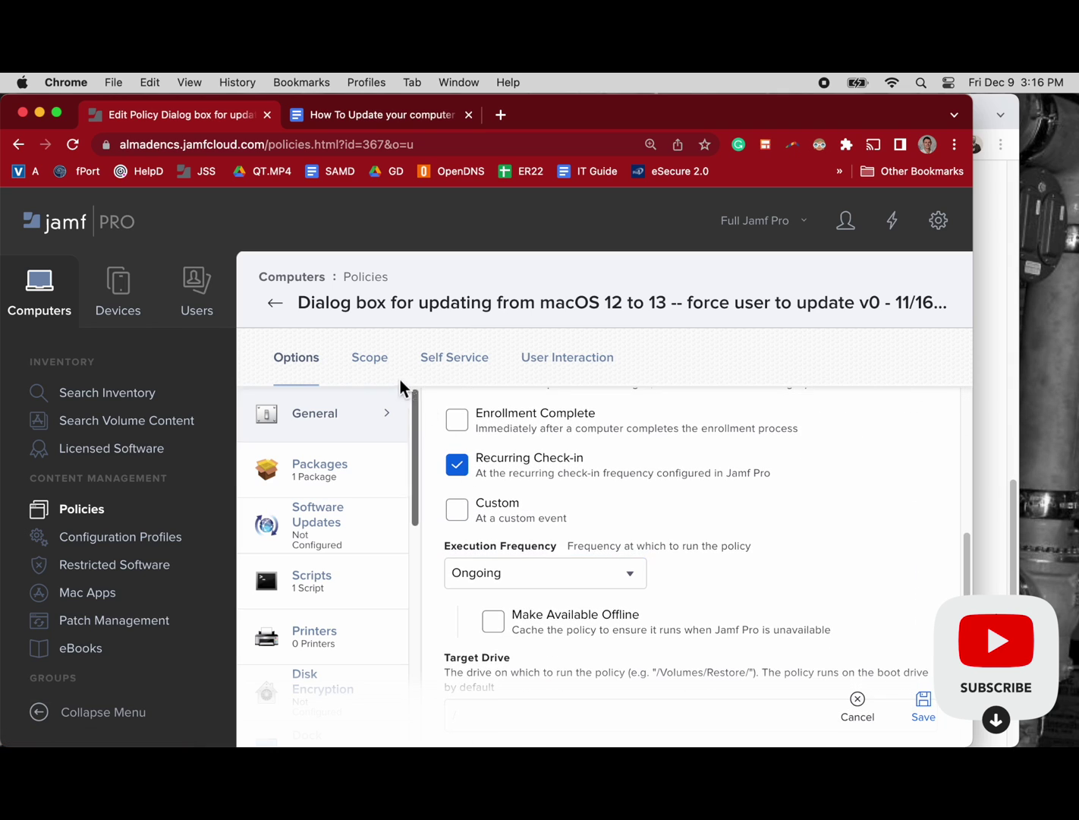
- Review the policy's Scope targets and Self Service settings
left_click(371, 359)
scroll(488, 604, "down", 3)
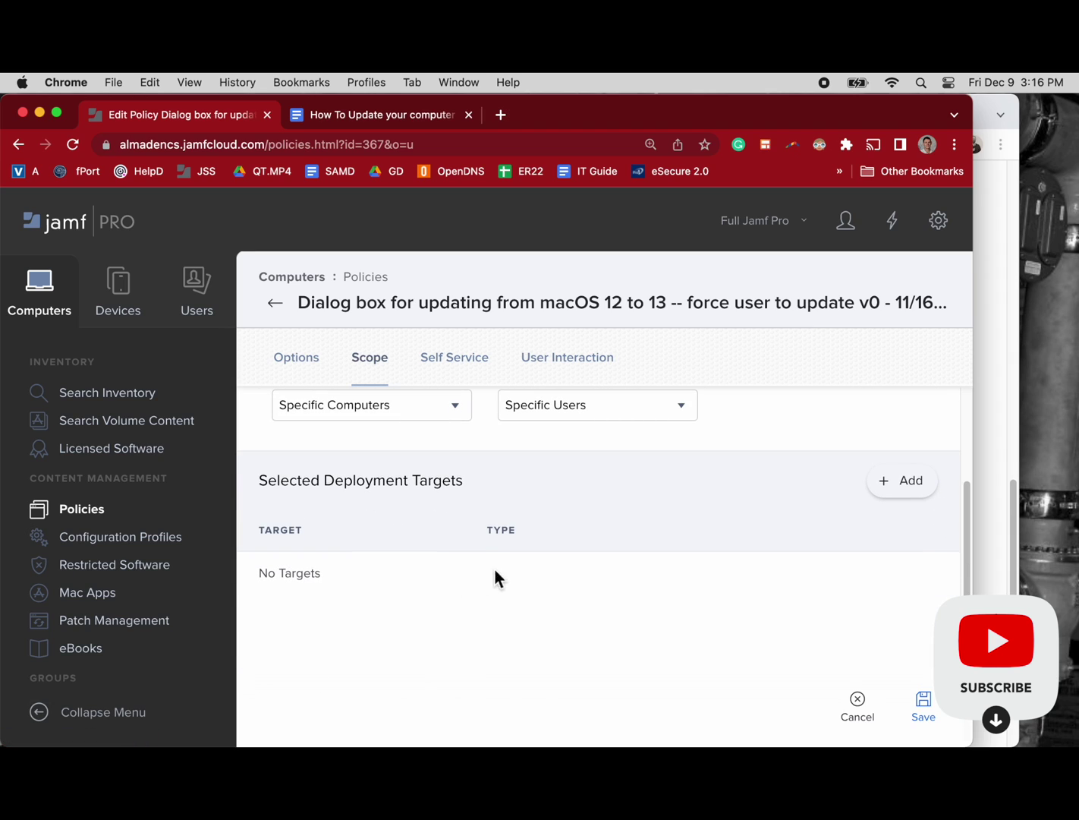
left_click(458, 359)
scroll(503, 505, "down", 5)
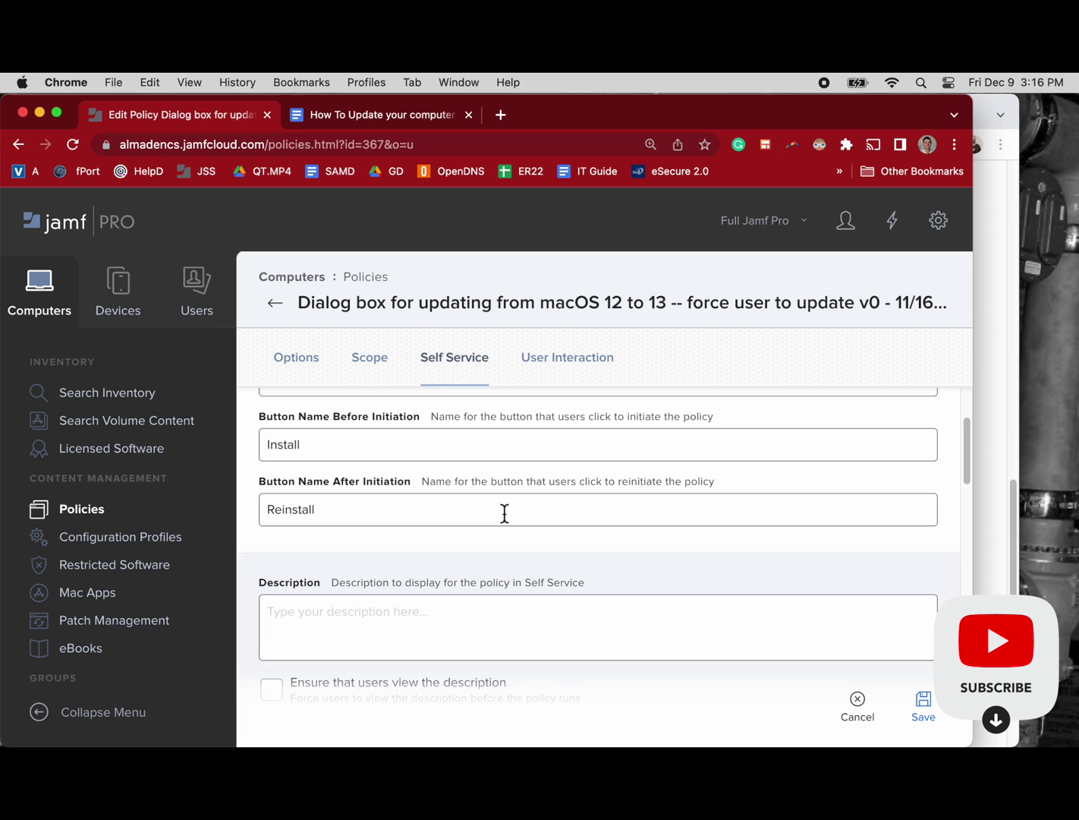
scroll(506, 523, "up", 5)
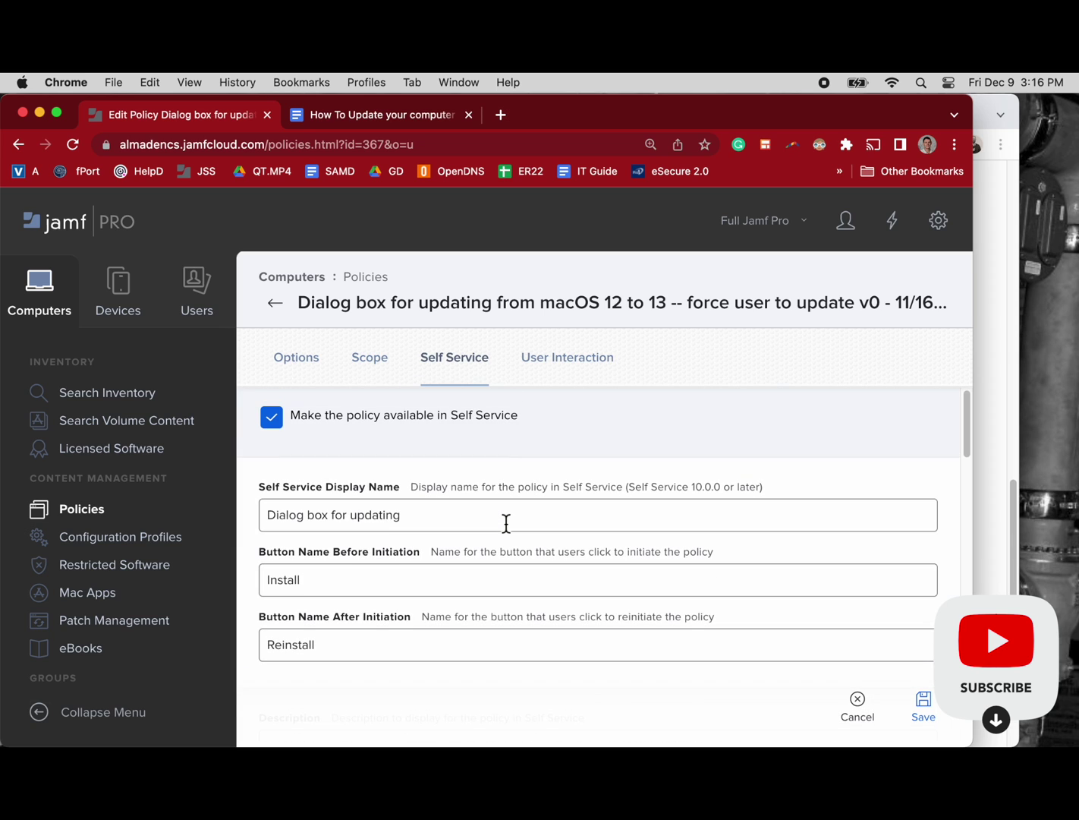
scroll(505, 522, "down", 4)
scroll(506, 523, "down", 10)
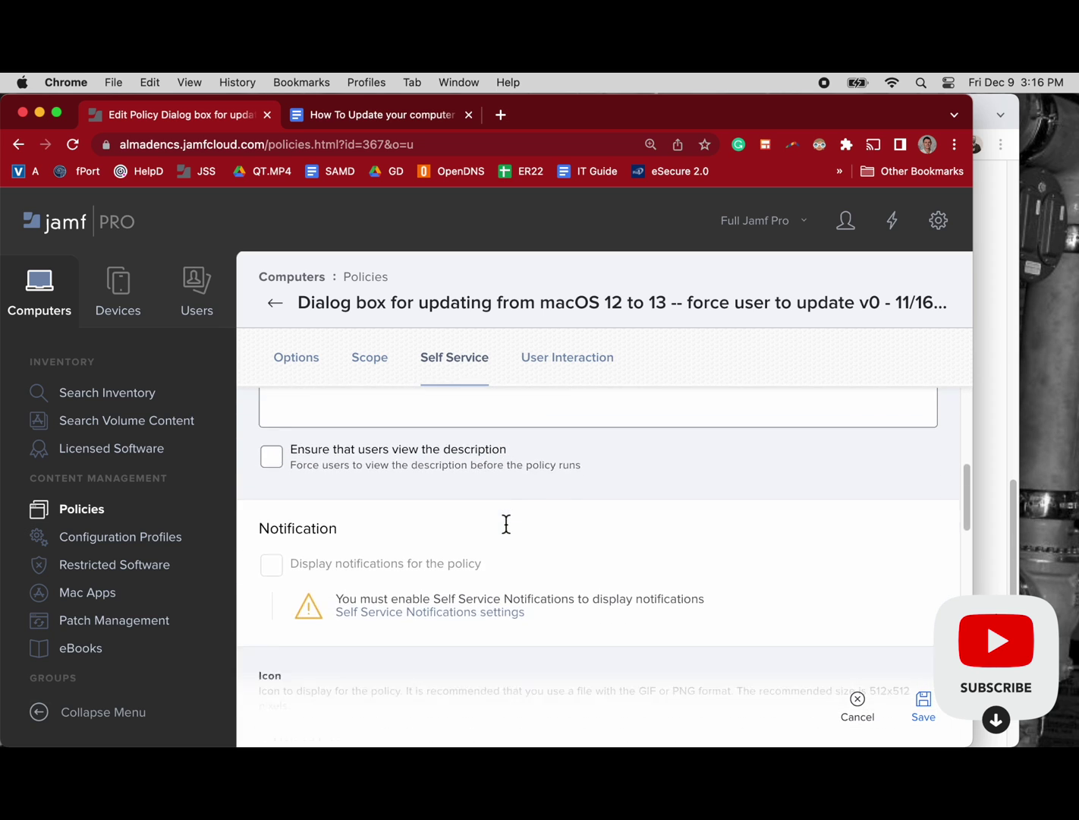
scroll(505, 522, "down", 5)
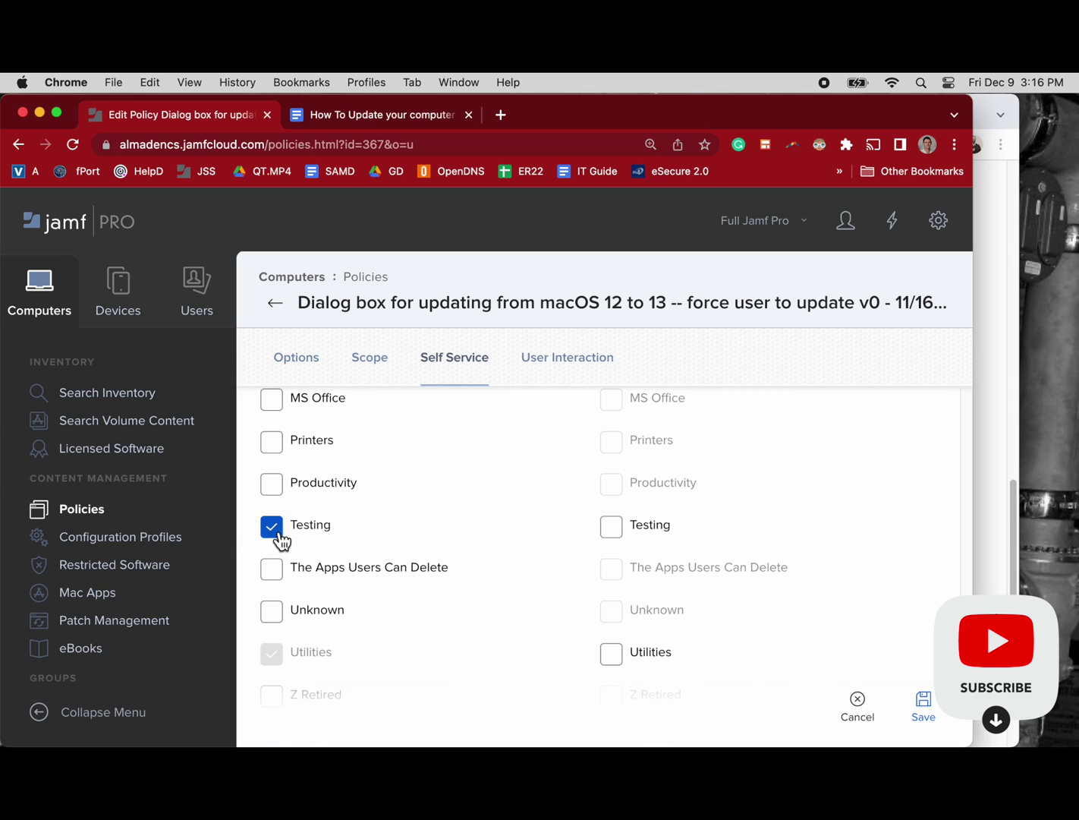
- Toggle the Testing Self Service category, review User Interaction messages, and save the policy
left_click(272, 526)
scroll(393, 587, "down", 3)
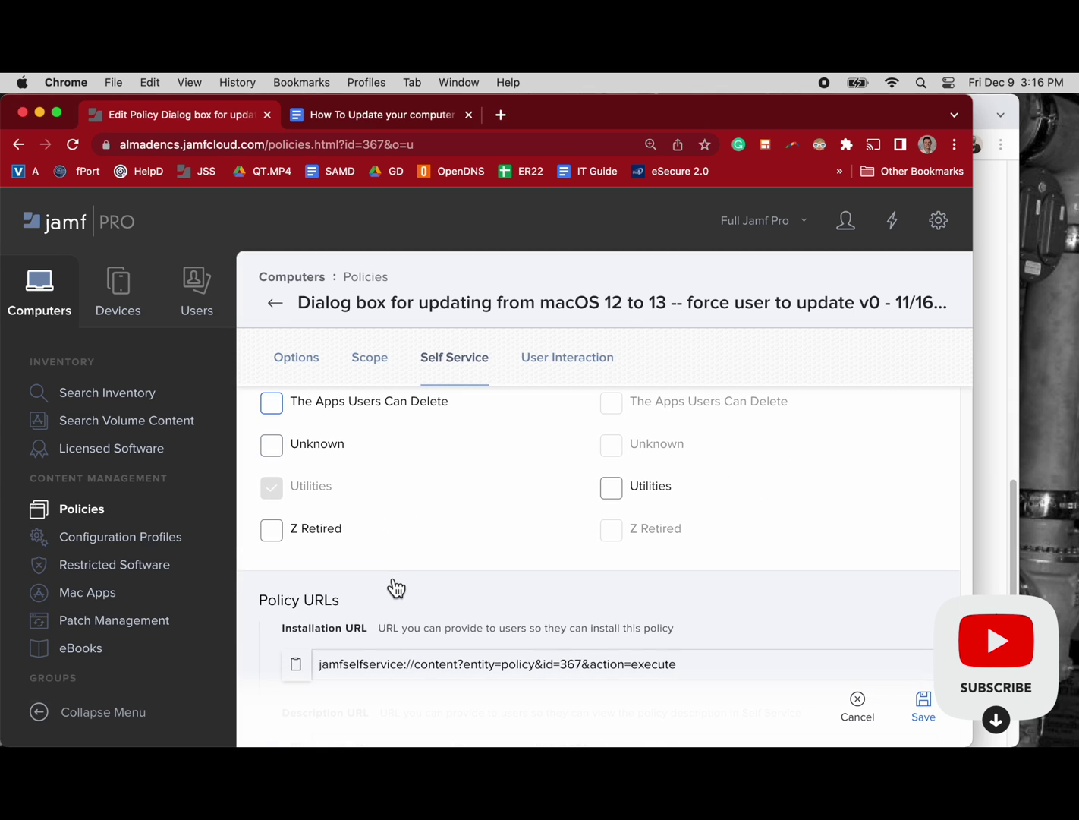
left_click(566, 360)
left_click(940, 721)
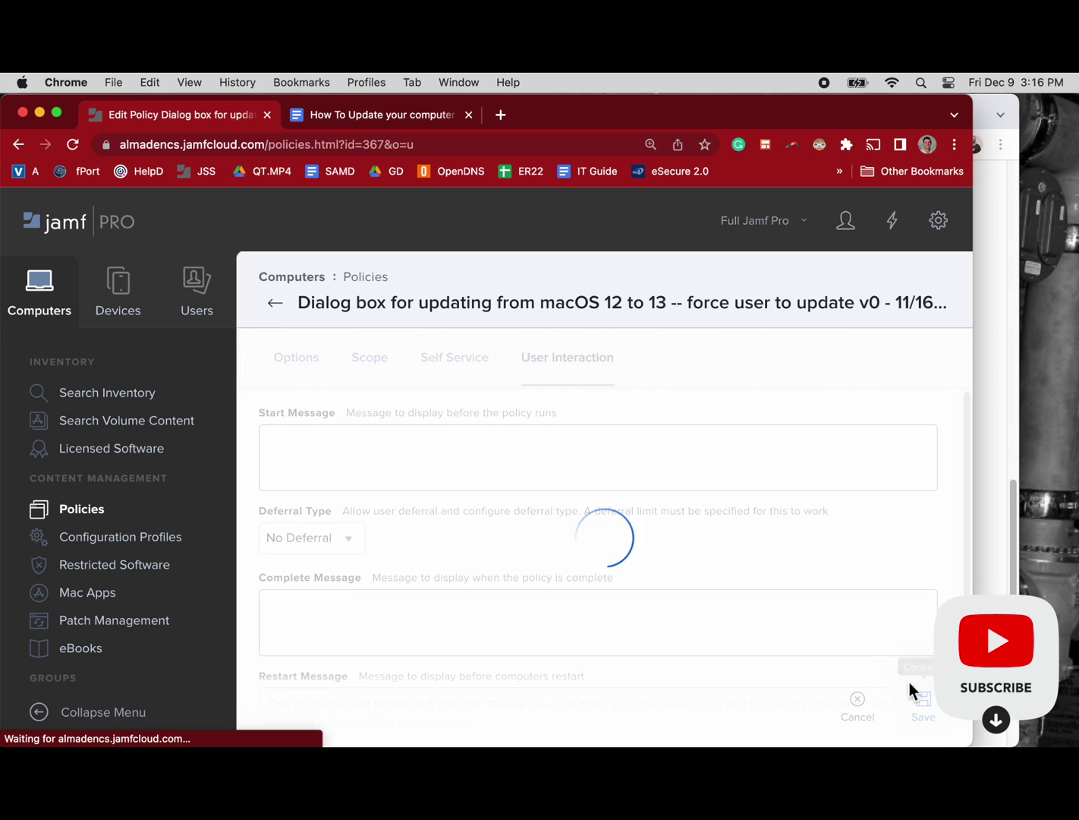
- Close the erase-install wiki and Jamf Pro windows, then scroll the Nudge releases page to Assets
mouse_move(560, 117)
left_mouse_down()
mouse_move(570, 158)
mouse_move(582, 120)
left_mouse_up()
key("super+grave")
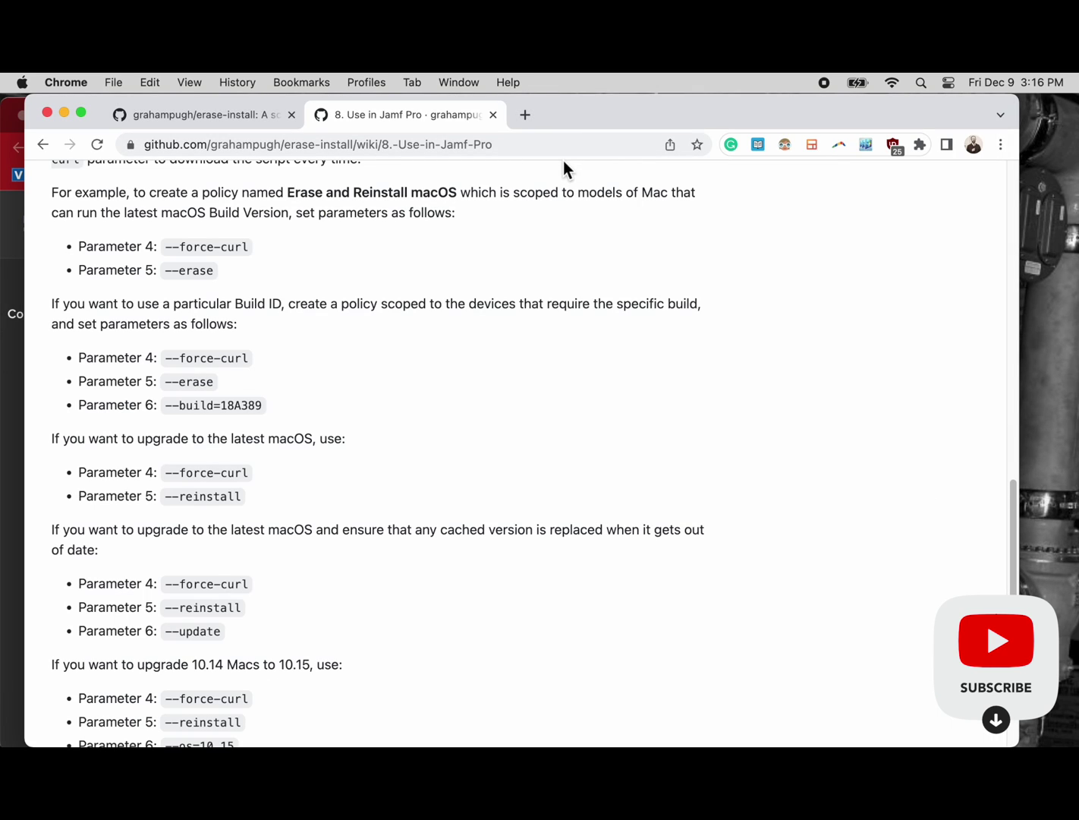
left_click(47, 112)
left_click(47, 113)
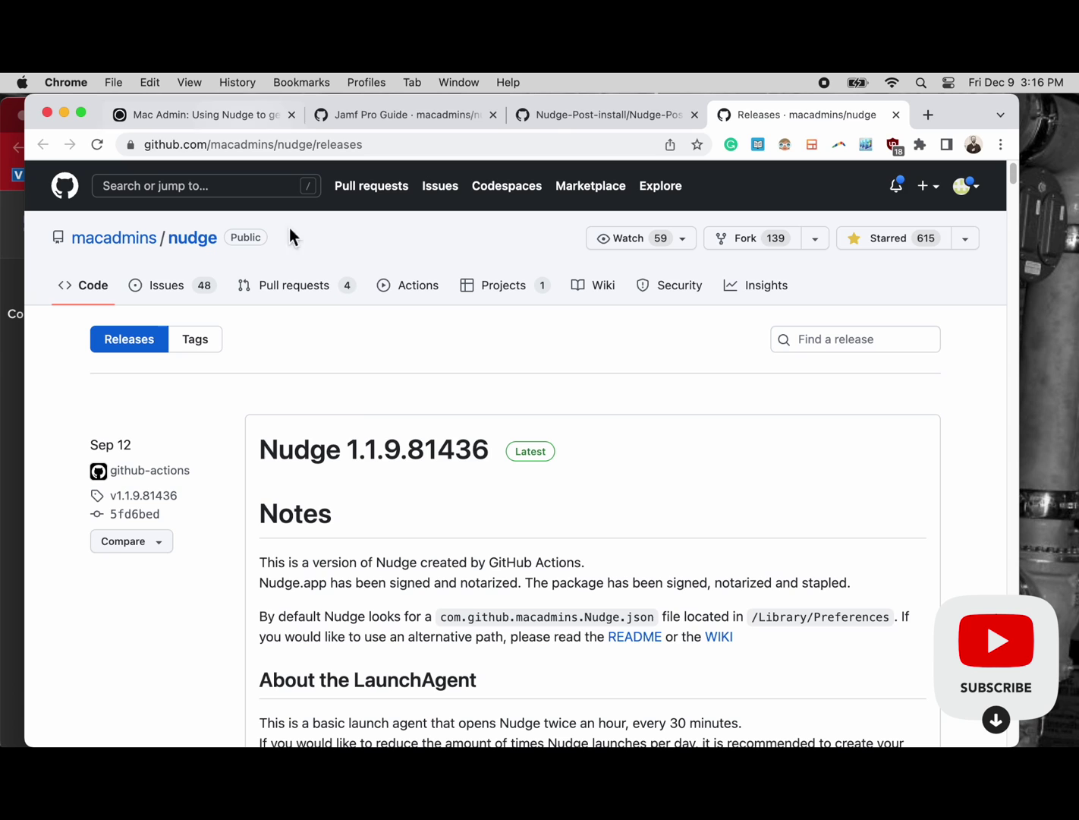
scroll(367, 471, "down", 3)
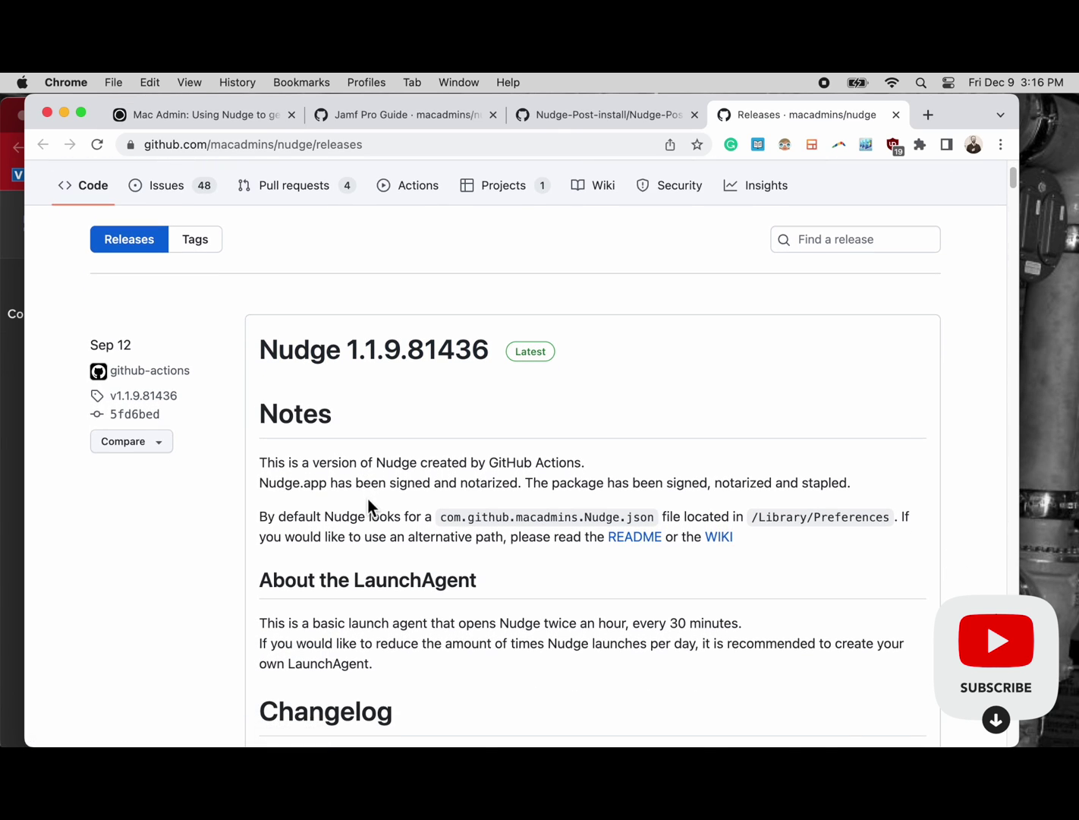
scroll(368, 505, "down", 3)
scroll(390, 490, "down", 1)
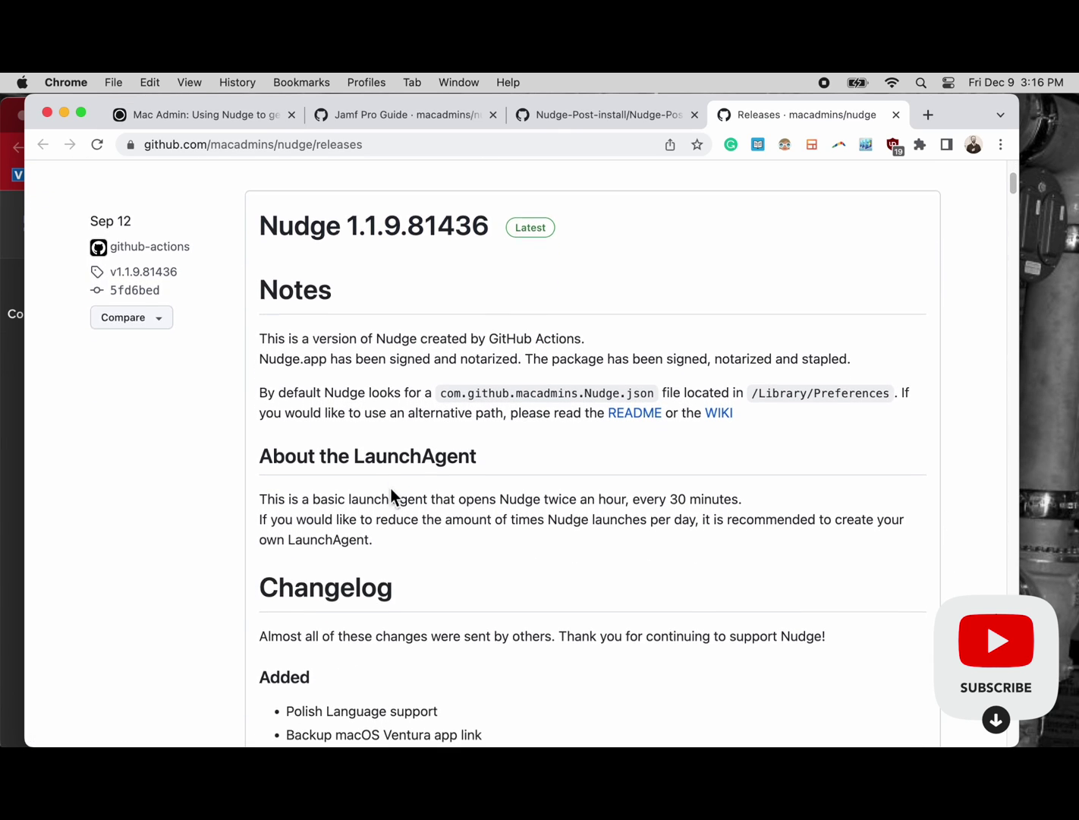
scroll(392, 495, "down", 6)
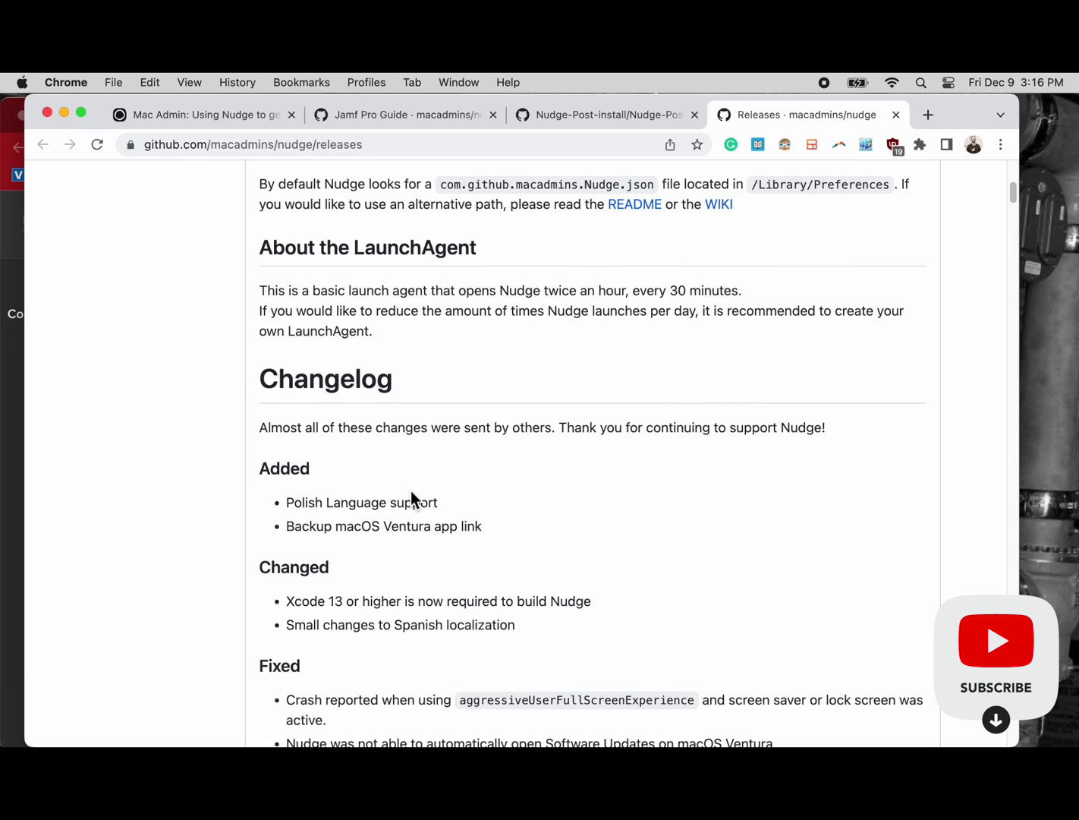
scroll(411, 492, "down", 10)
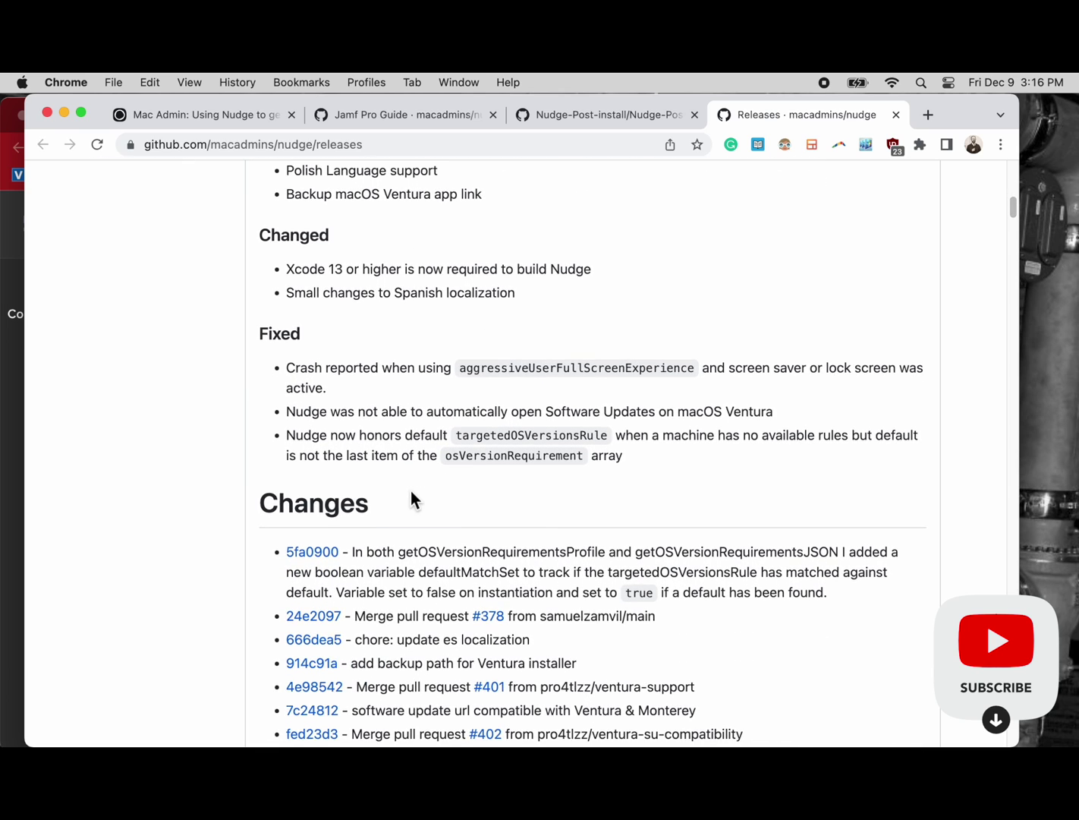
scroll(411, 491, "down", 15)
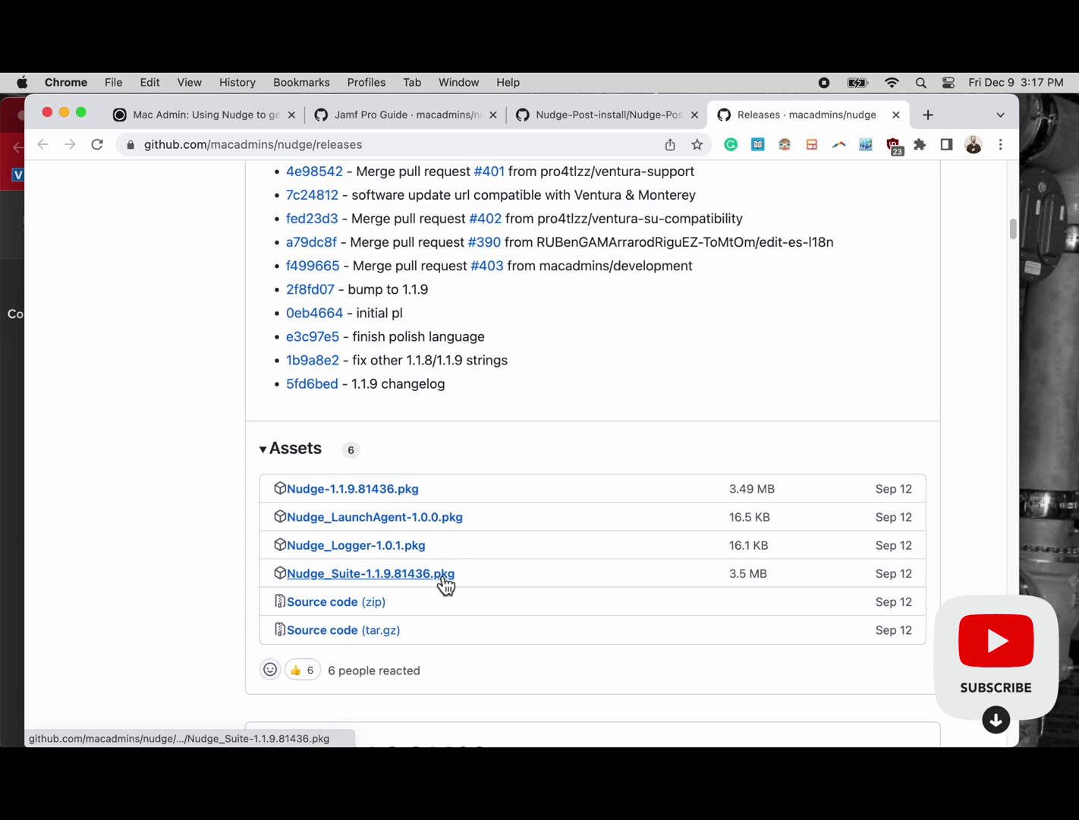
- Add thumbs-up, hooray and laugh reactions to the Nudge 1.1.9.81436 release
mouse_move(301, 682)
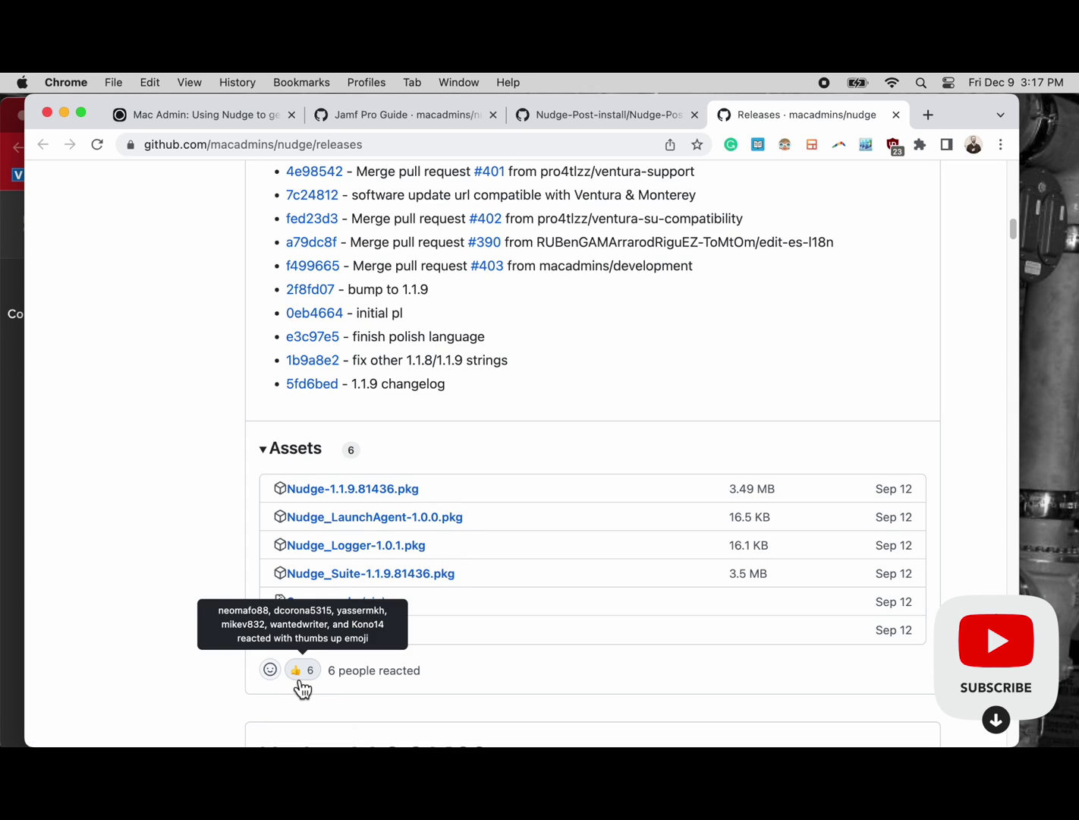
left_click(304, 680)
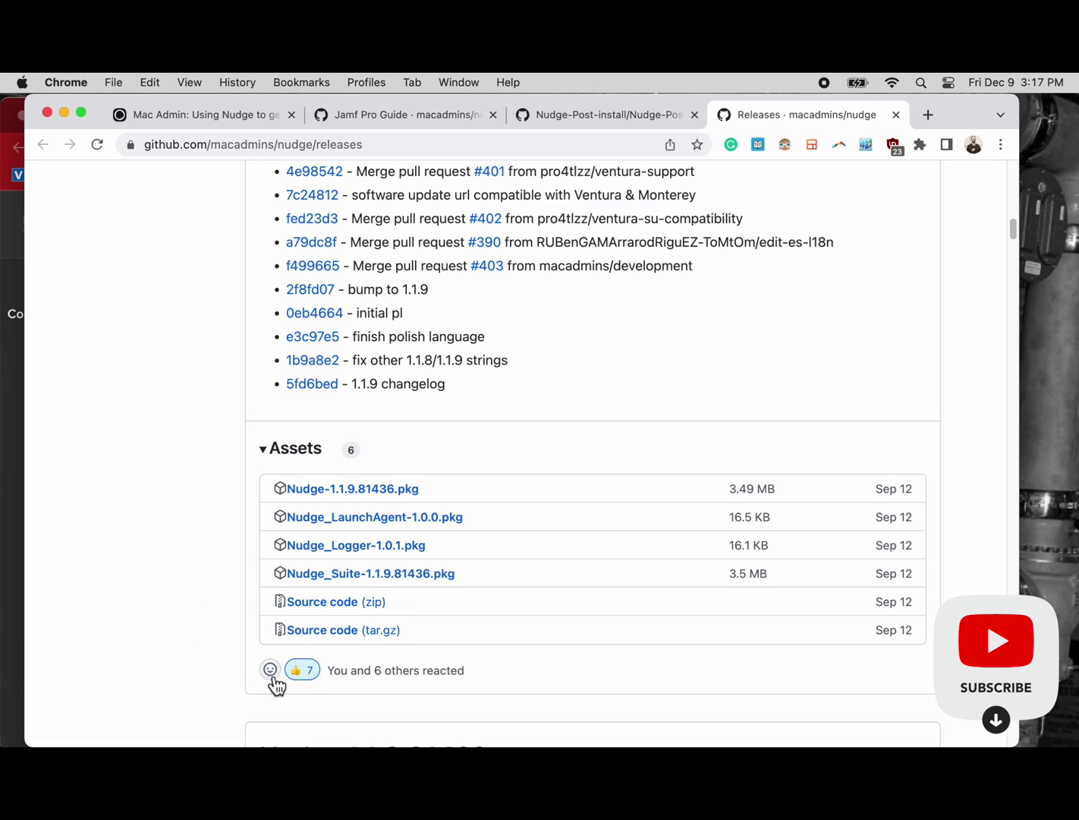
left_click(270, 671)
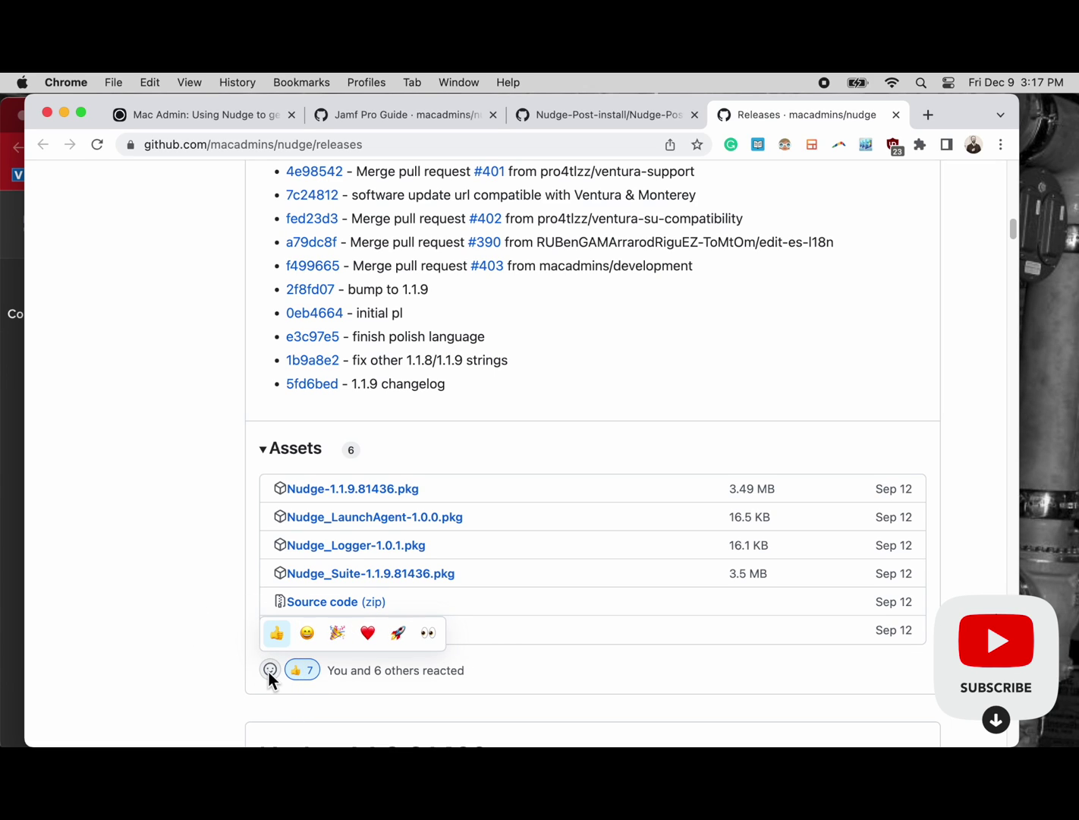
left_click(337, 632)
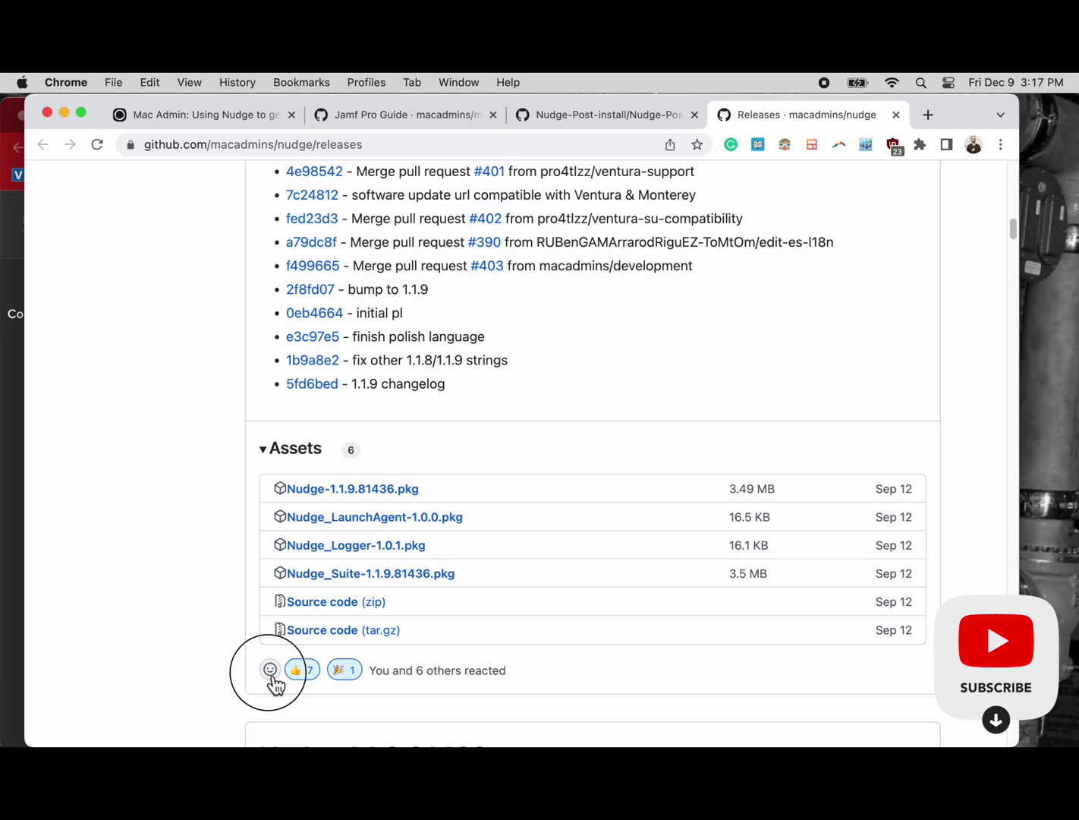
left_click(270, 671)
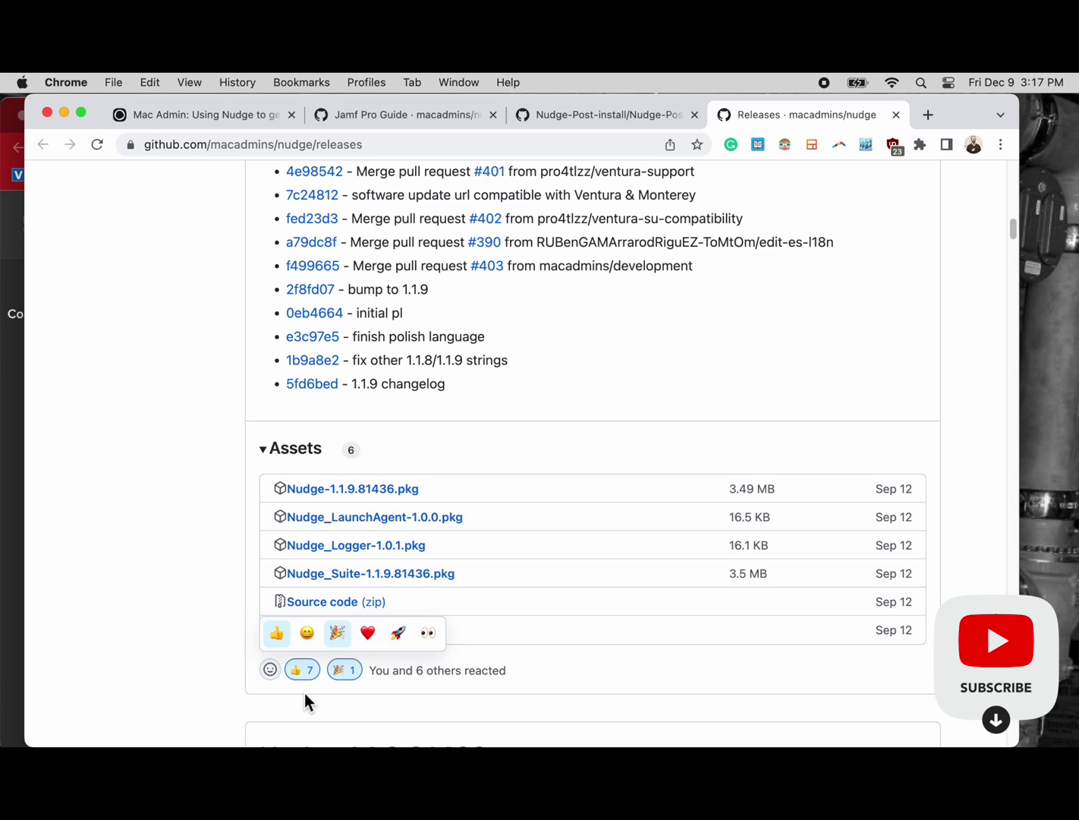
left_click(307, 633)
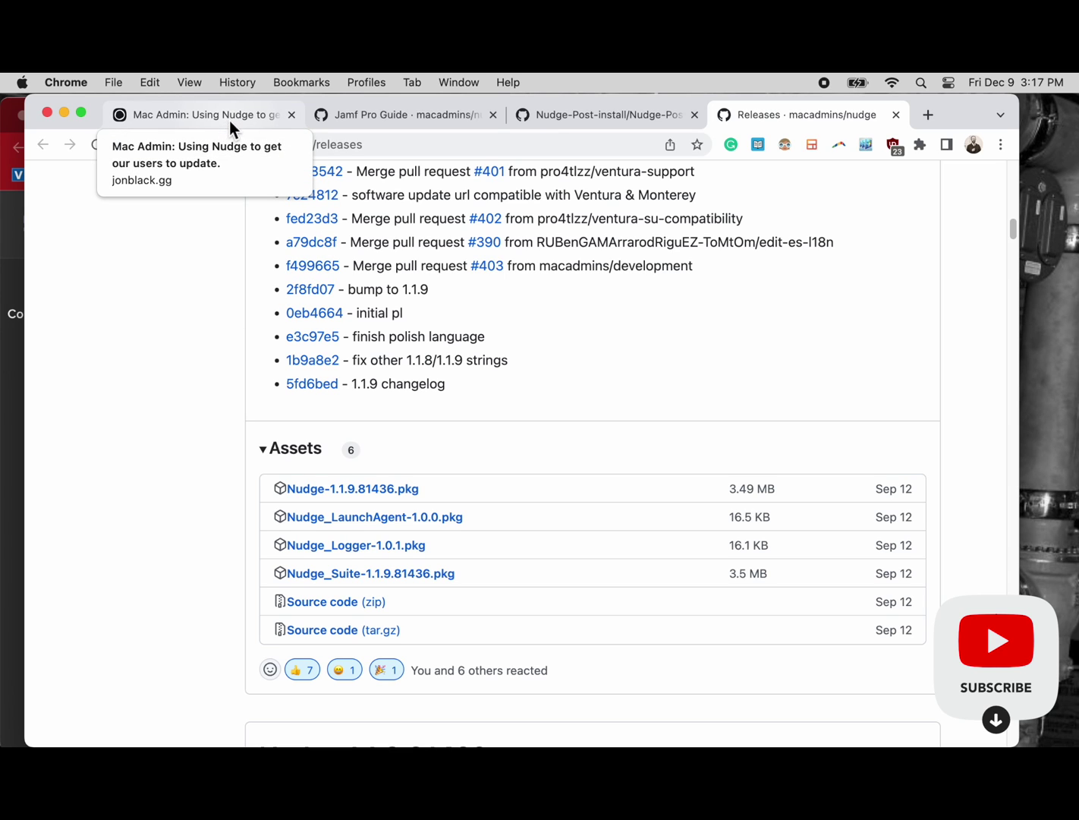
scroll(273, 469, "up", 4)
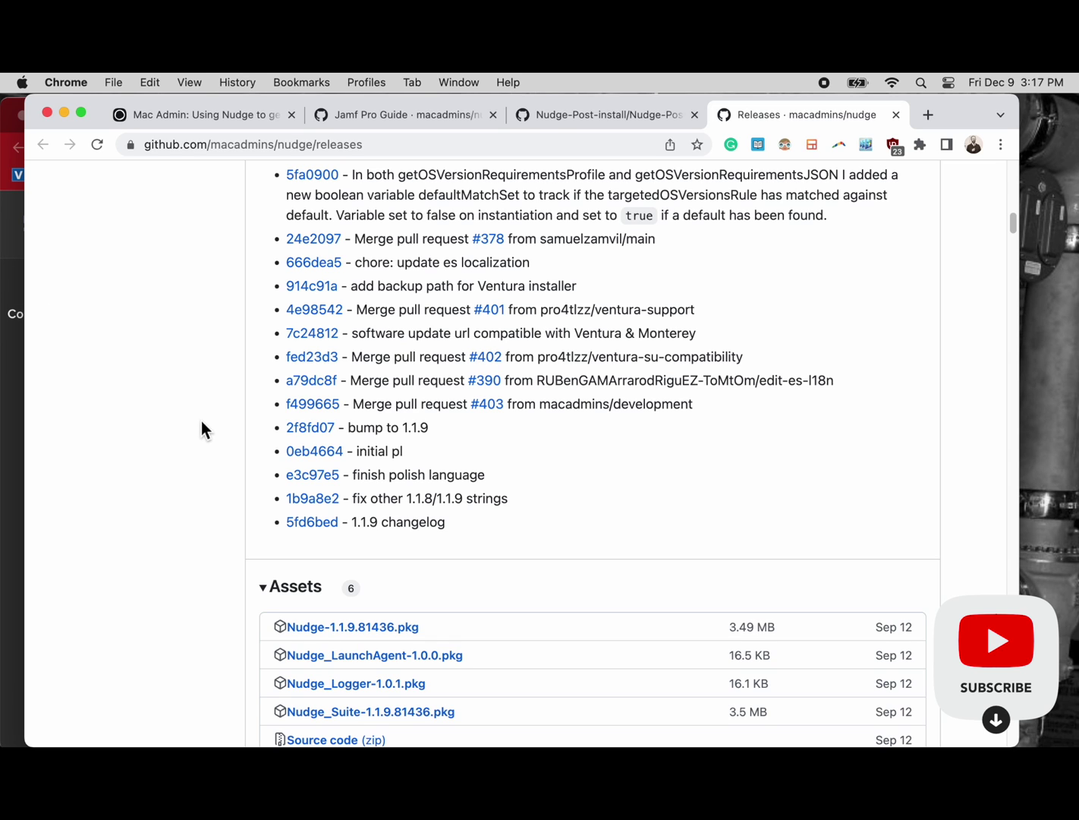
scroll(258, 479, "up", 15)
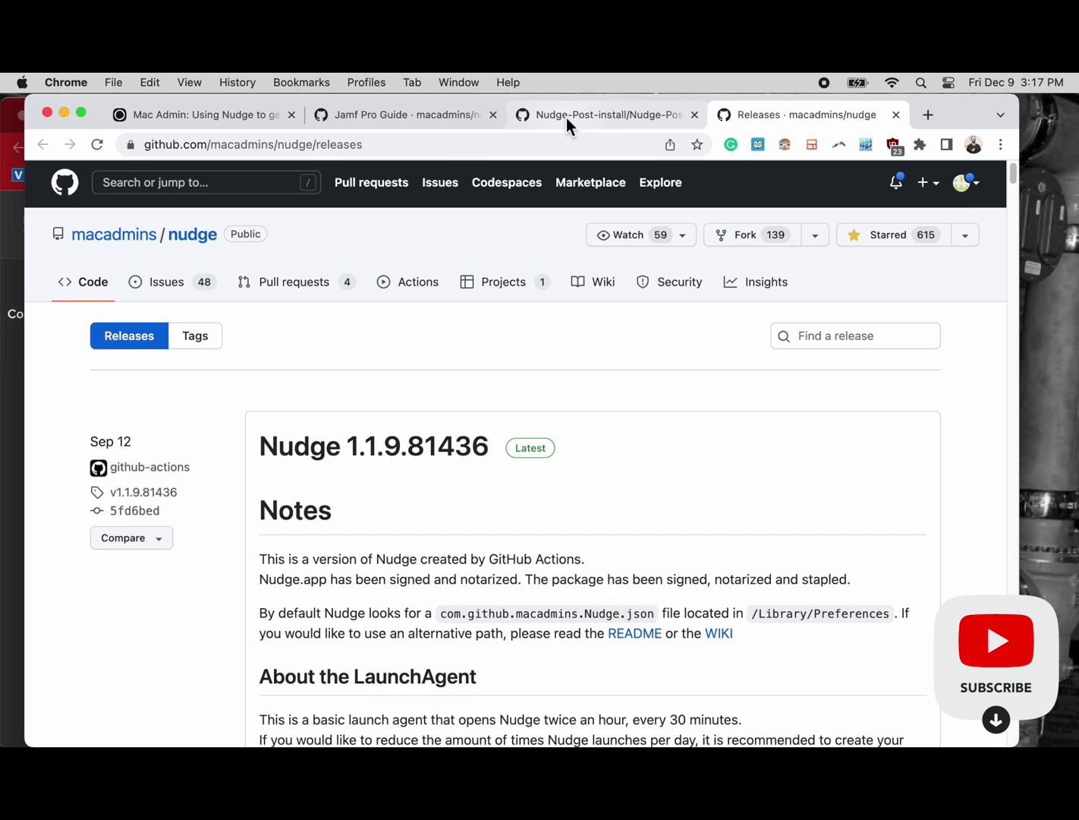
left_click(566, 118)
scroll(368, 538, "down", 5)
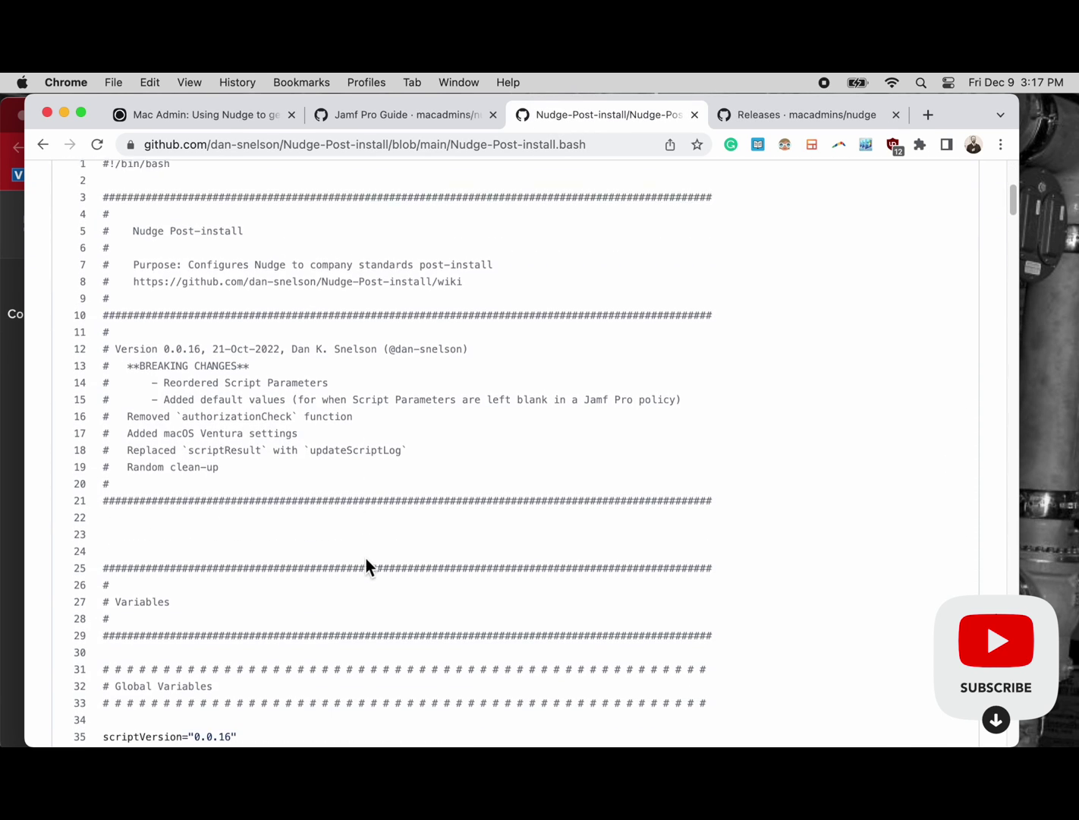
scroll(366, 566, "up", 4)
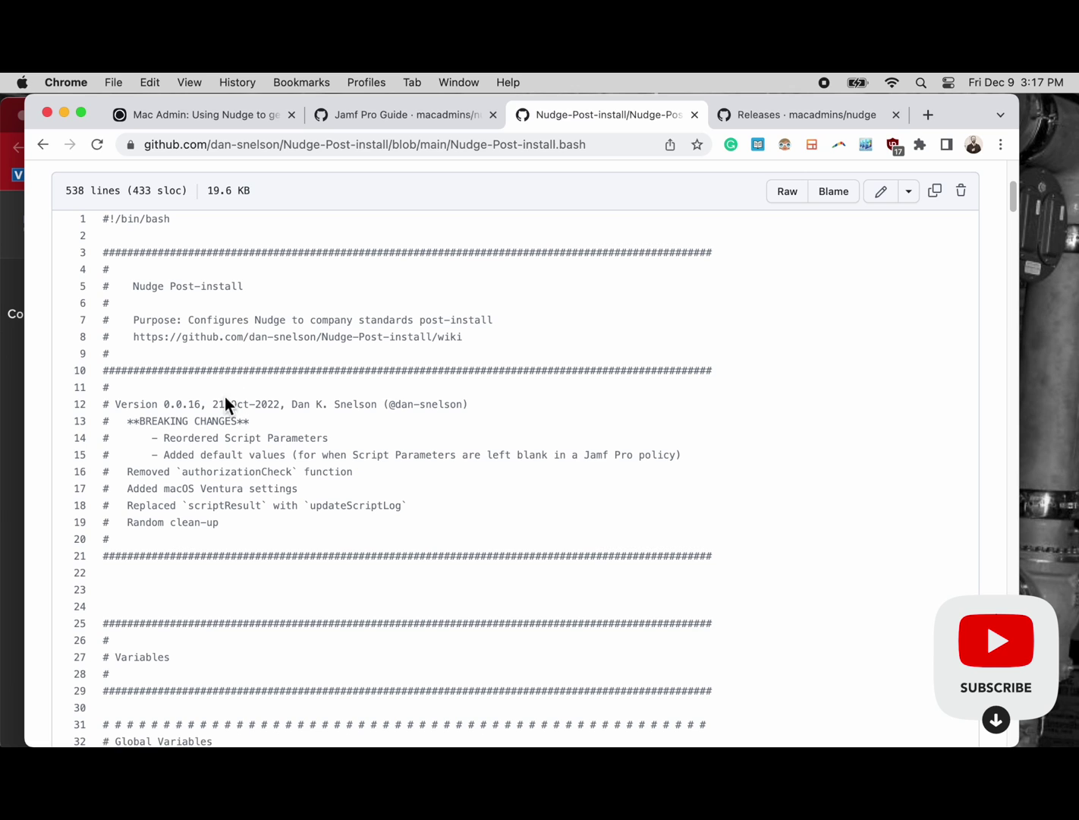
scroll(164, 479, "down", 1)
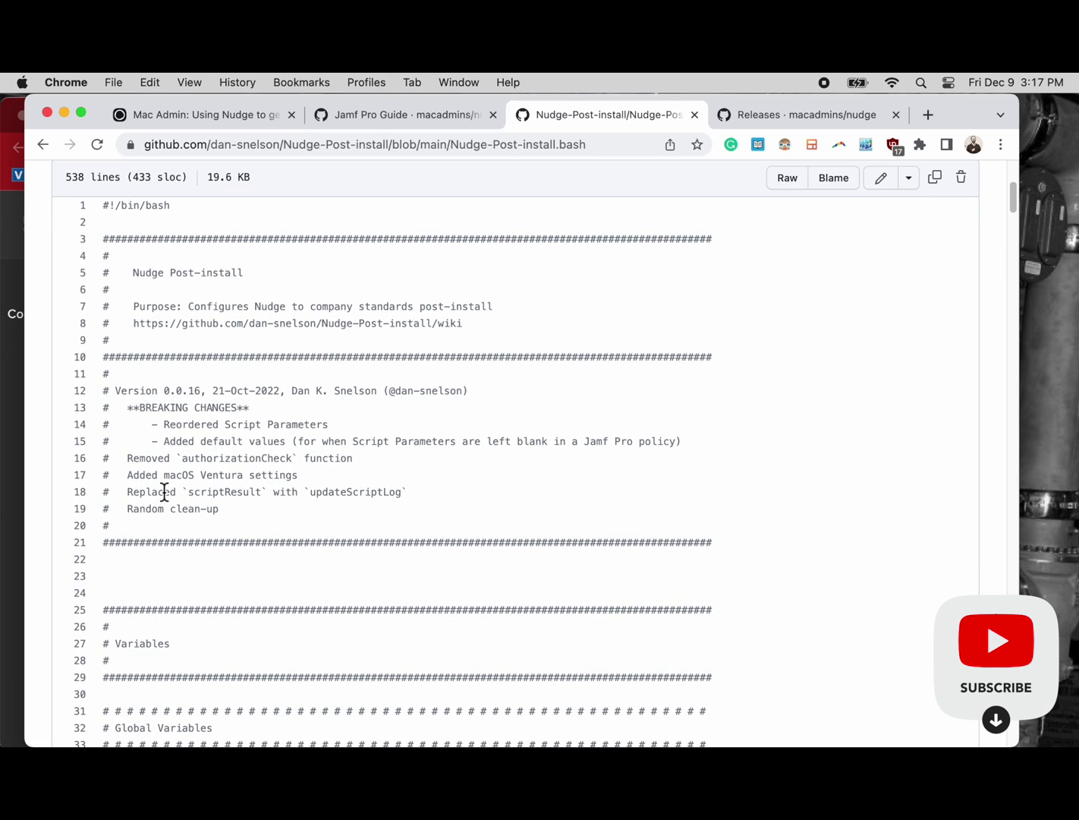
scroll(164, 490, "down", 3)
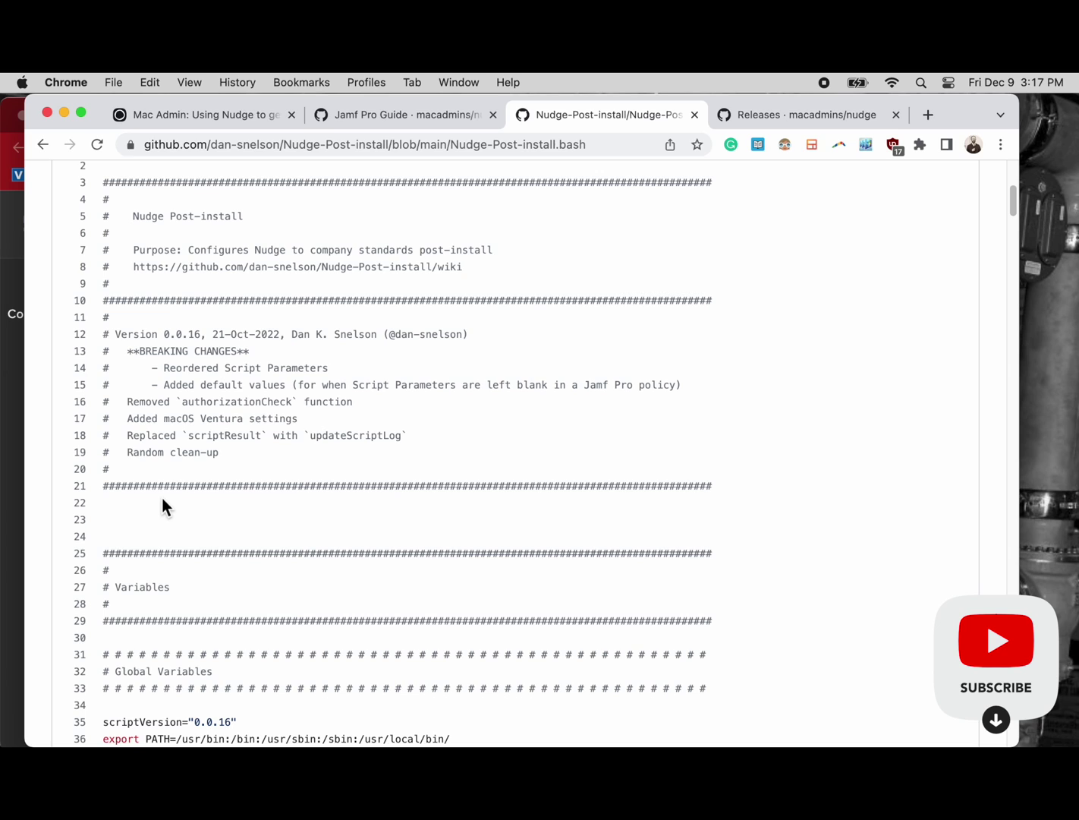
scroll(162, 501, "down", 1)
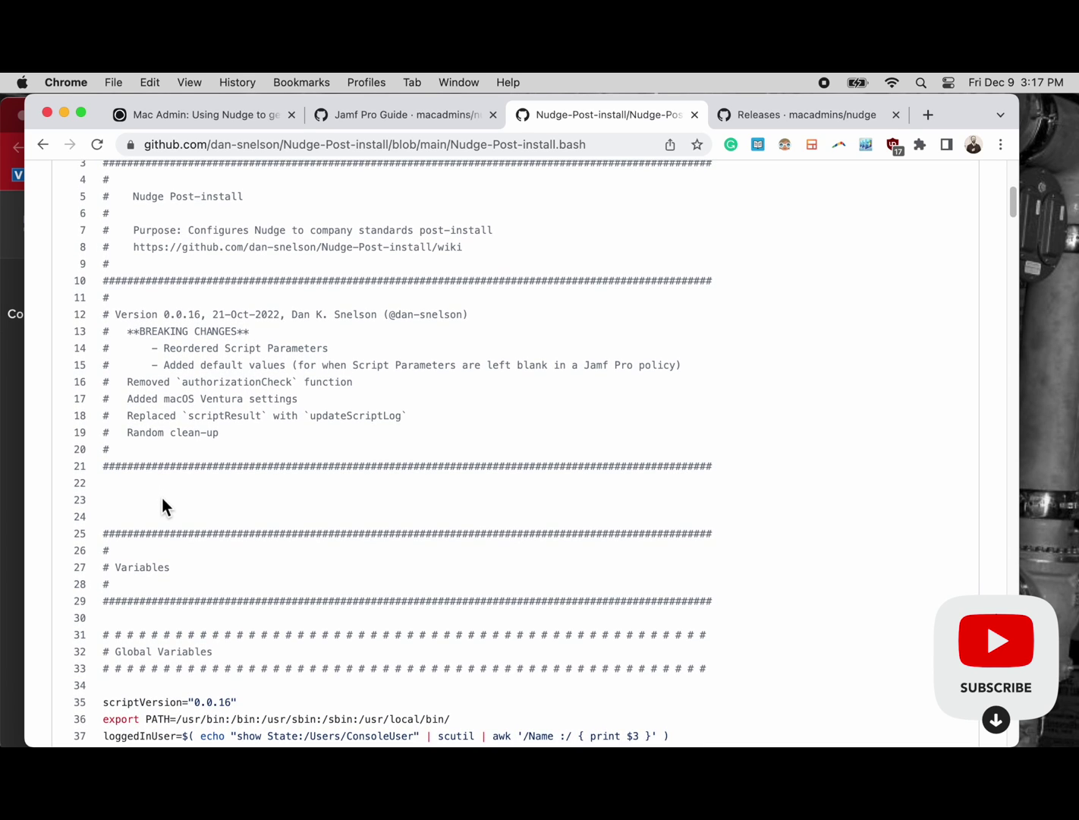
scroll(163, 499, "down", 1)
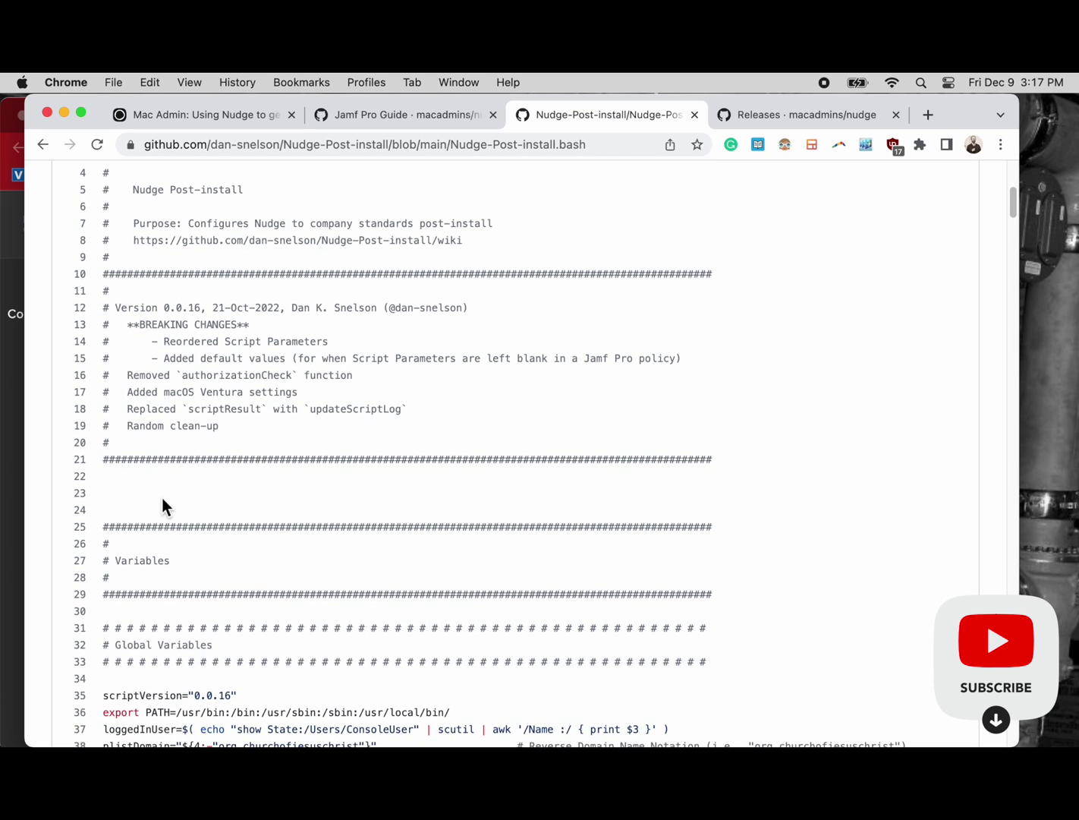
scroll(162, 499, "down", 2)
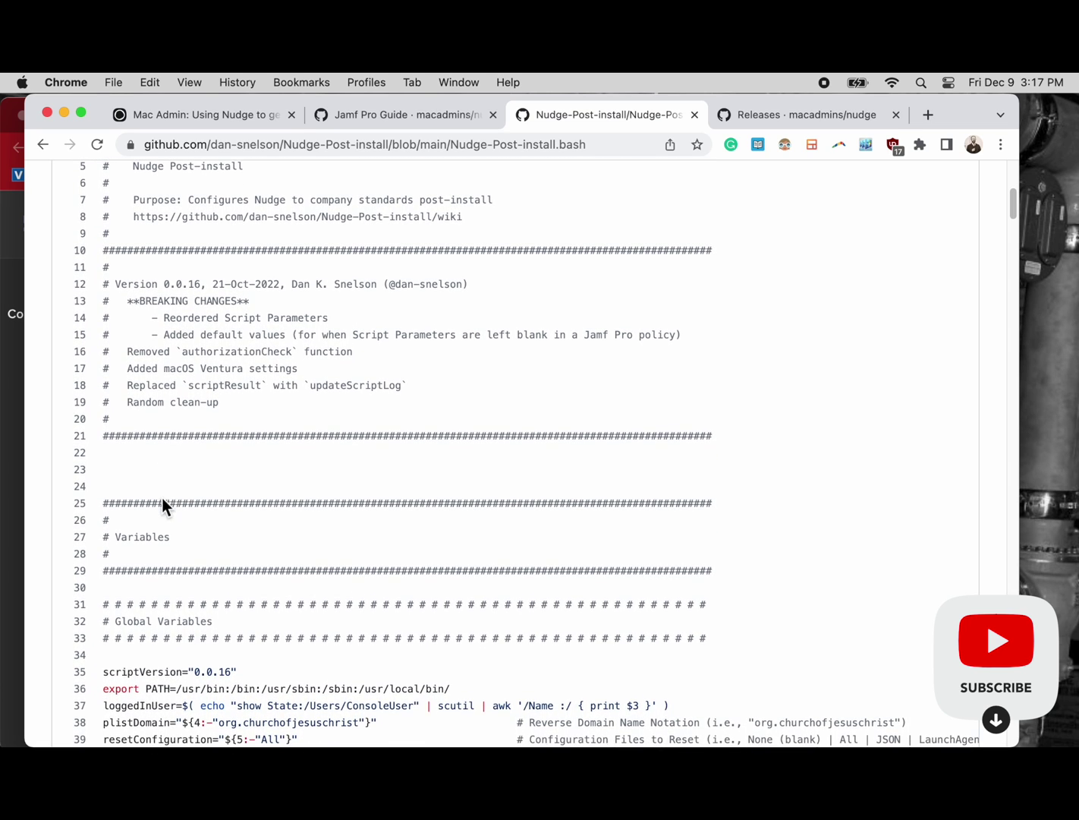
scroll(162, 498, "down", 10)
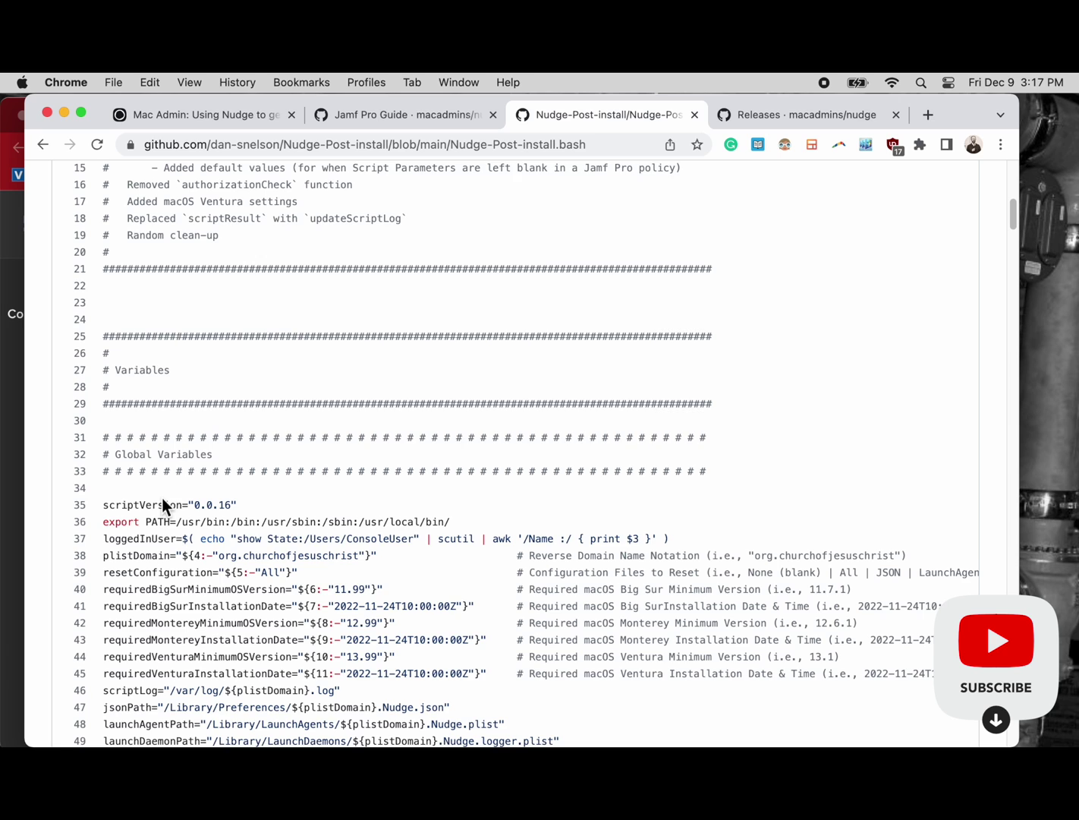
scroll(160, 497, "down", 2)
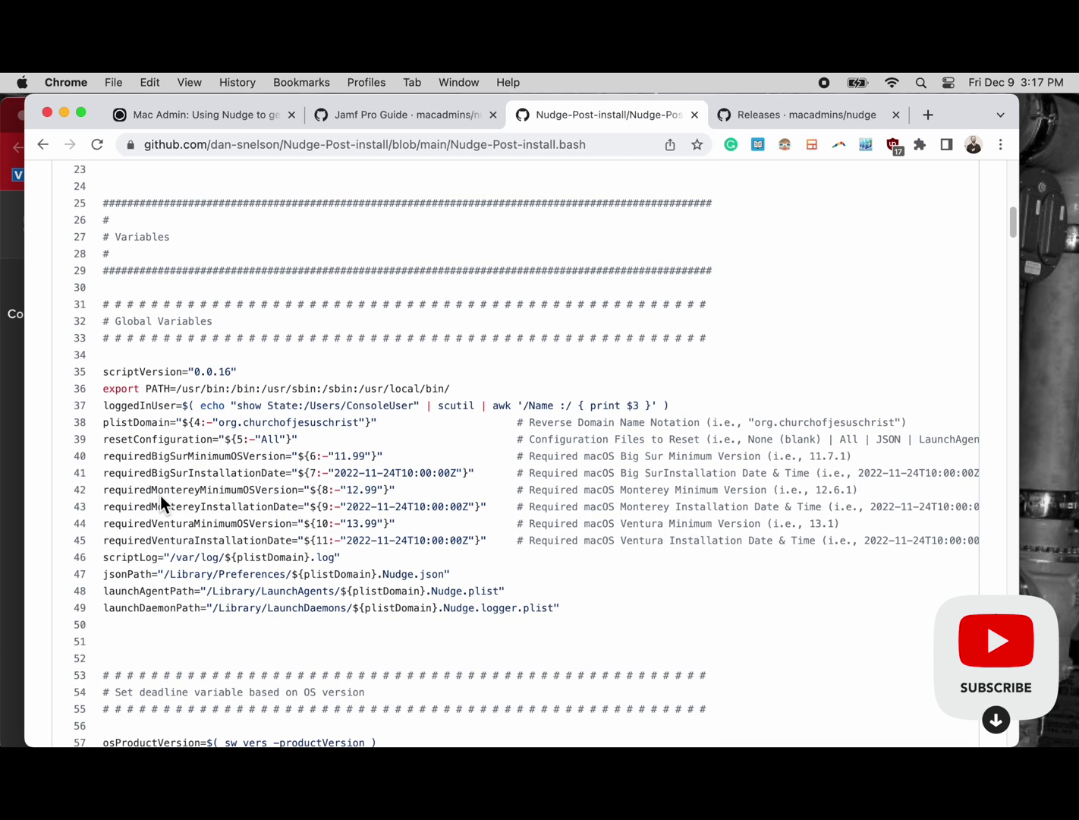
scroll(203, 530, "down", 4)
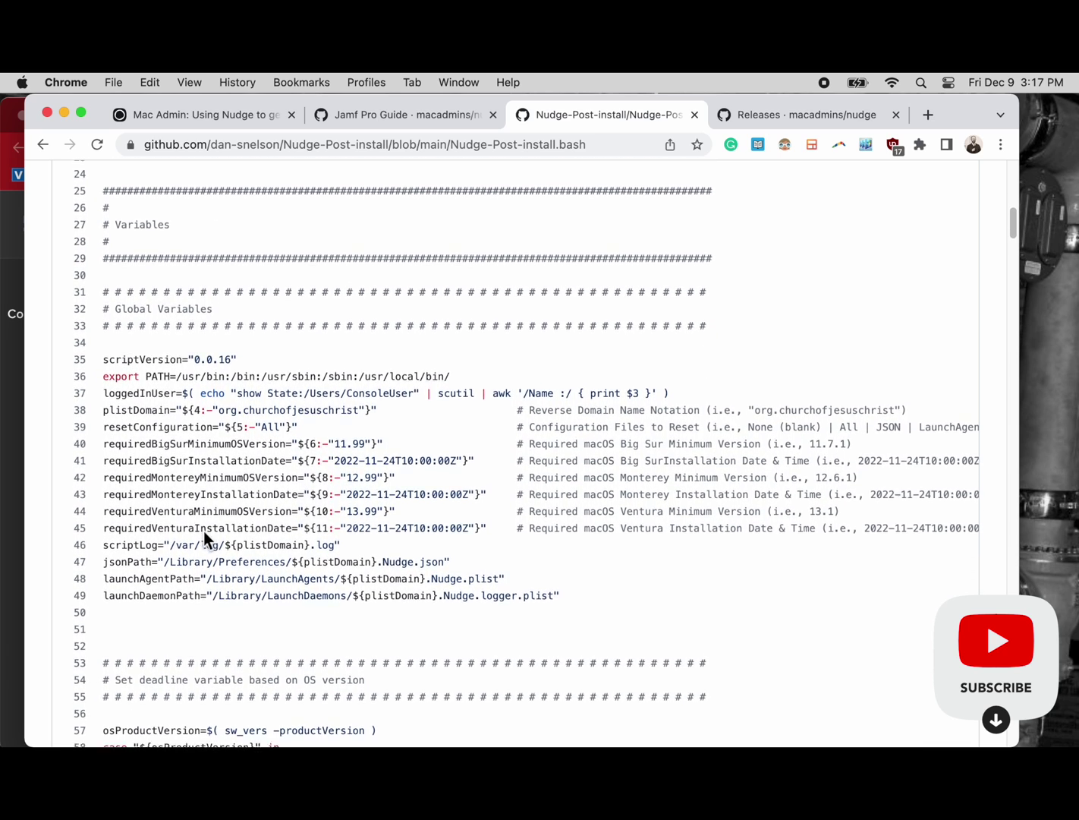
scroll(203, 529, "down", 5)
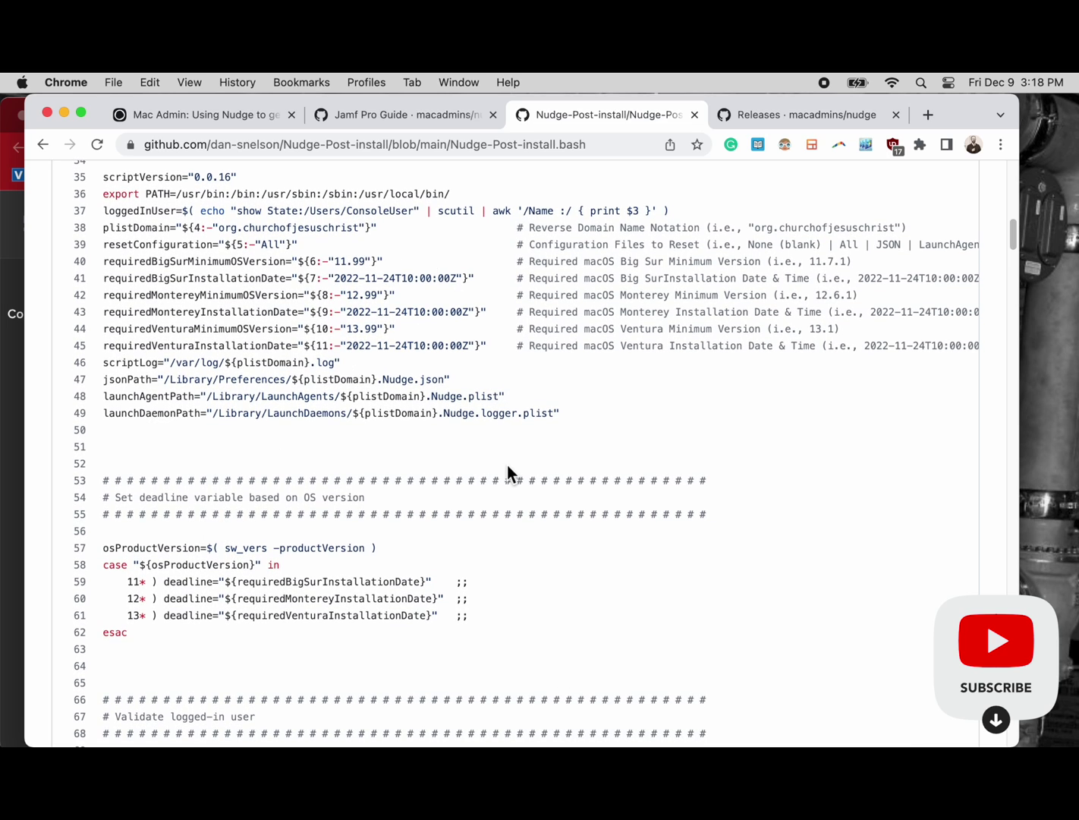
scroll(506, 465, "down", 1)
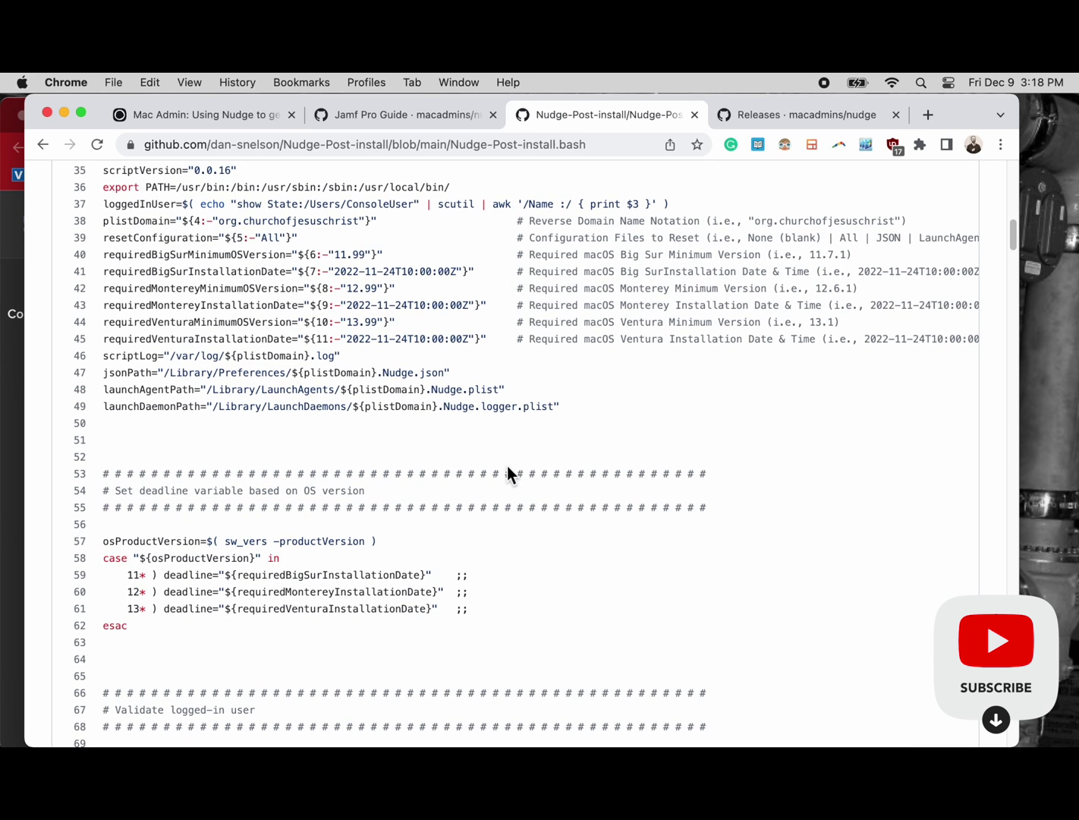
scroll(506, 465, "down", 2)
scroll(507, 465, "down", 3)
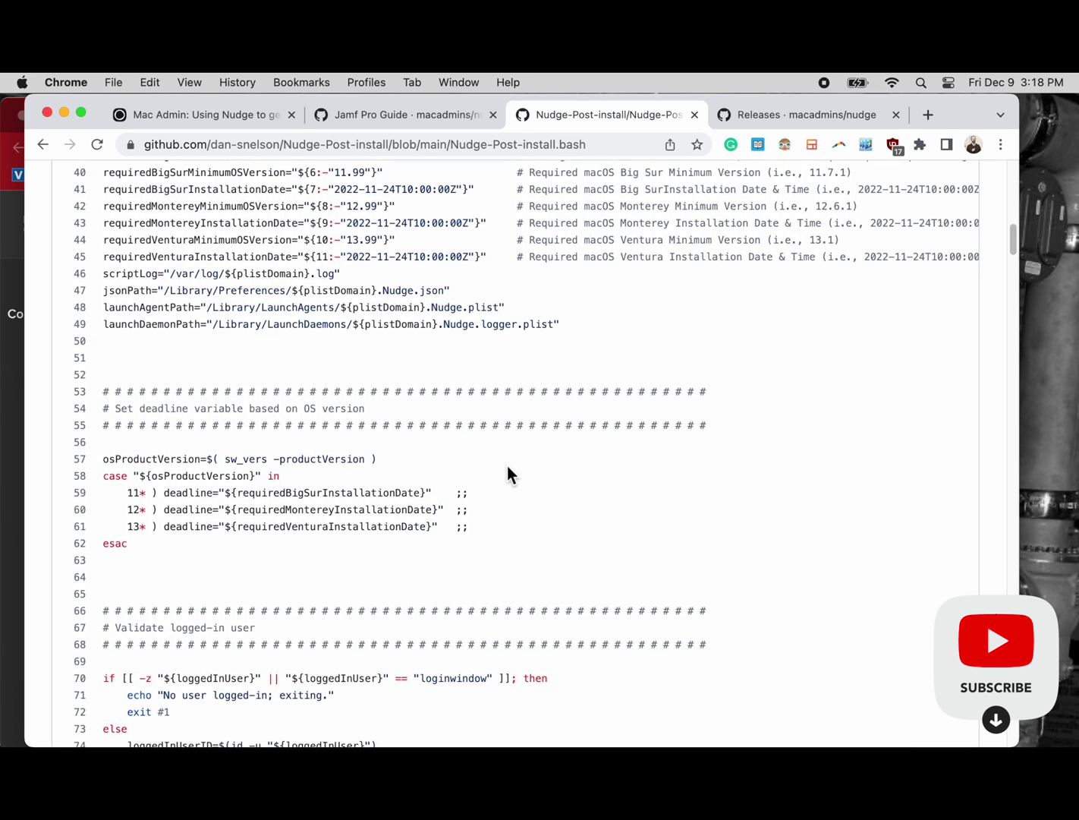
scroll(506, 464, "up", 4)
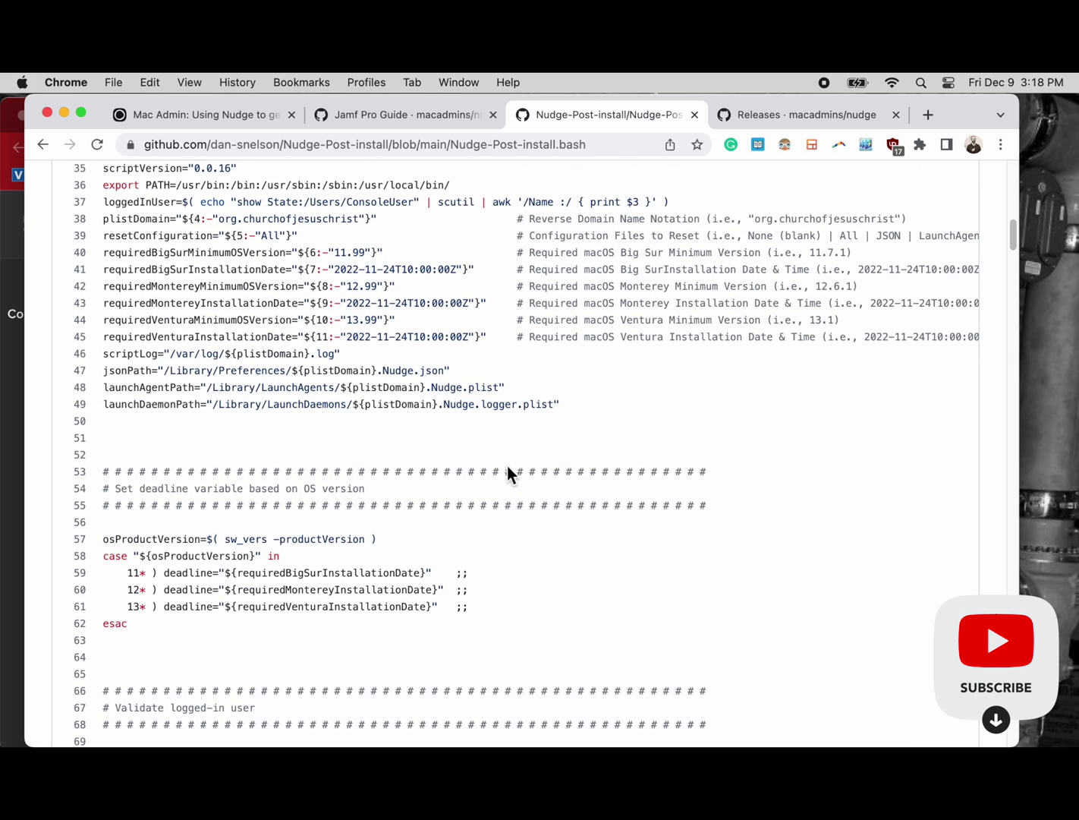
scroll(506, 471, "down", 10)
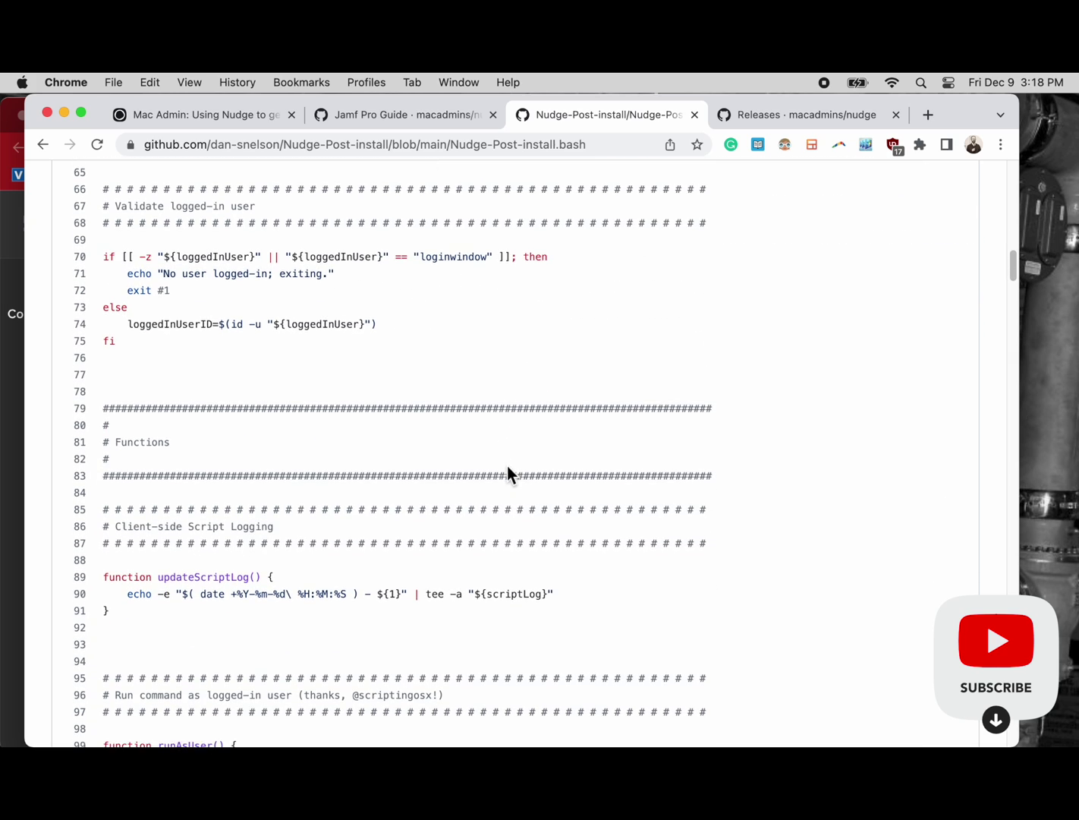
scroll(506, 466, "down", 6)
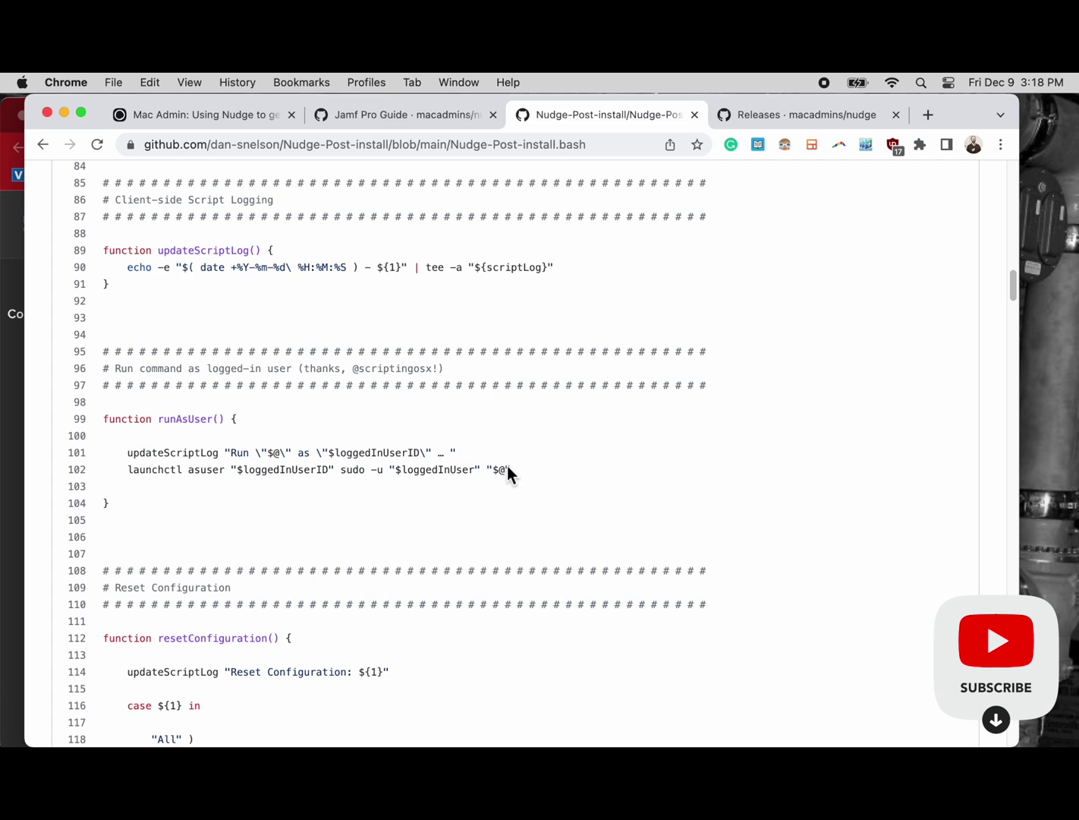
scroll(506, 467, "down", 7)
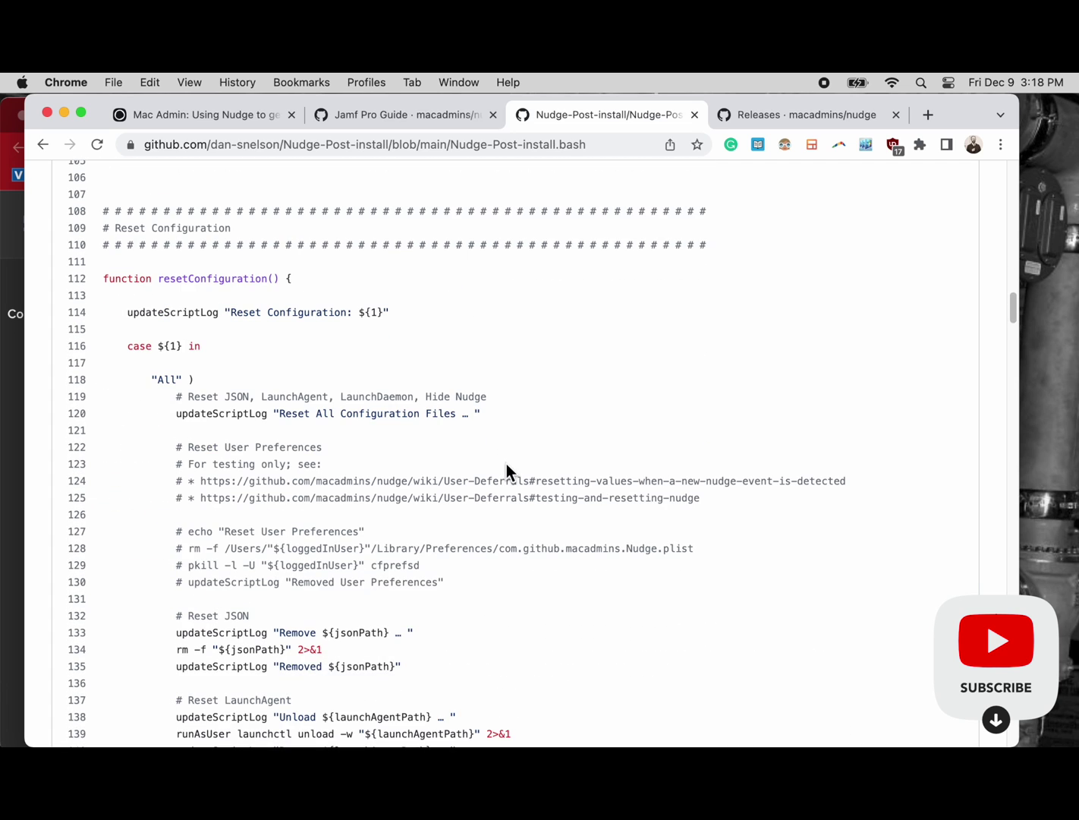
scroll(506, 464, "down", 5)
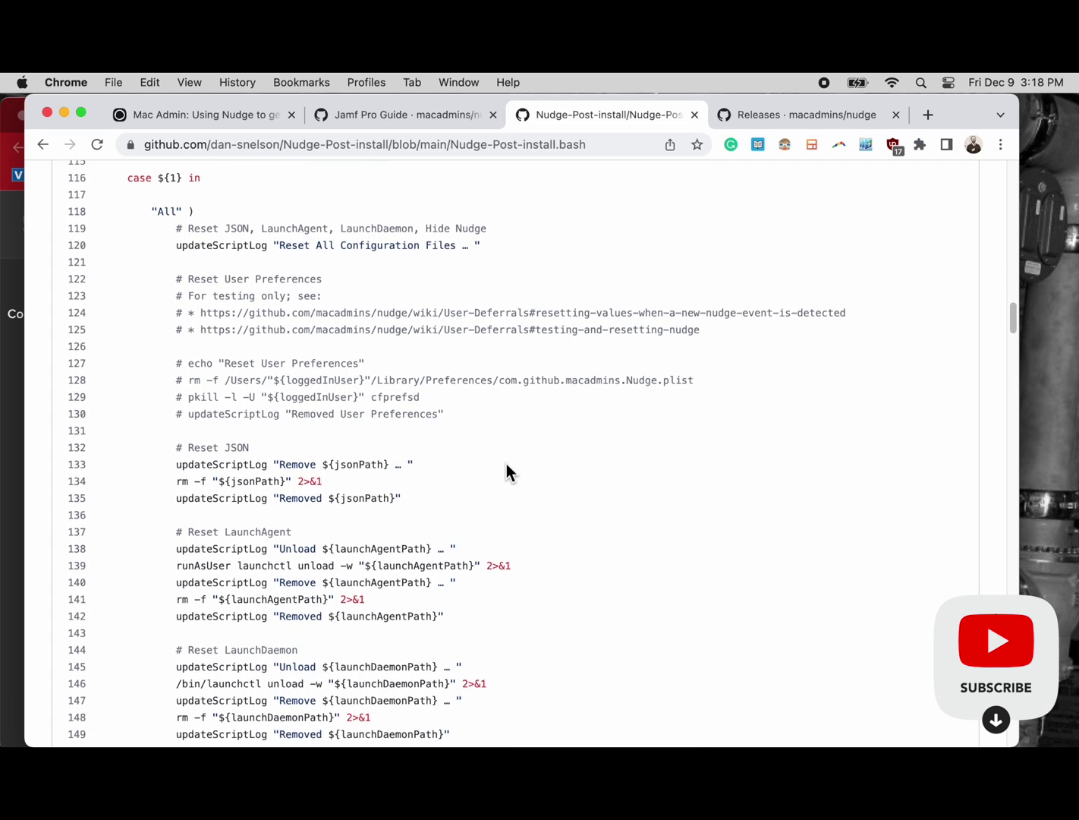
scroll(506, 471, "down", 5)
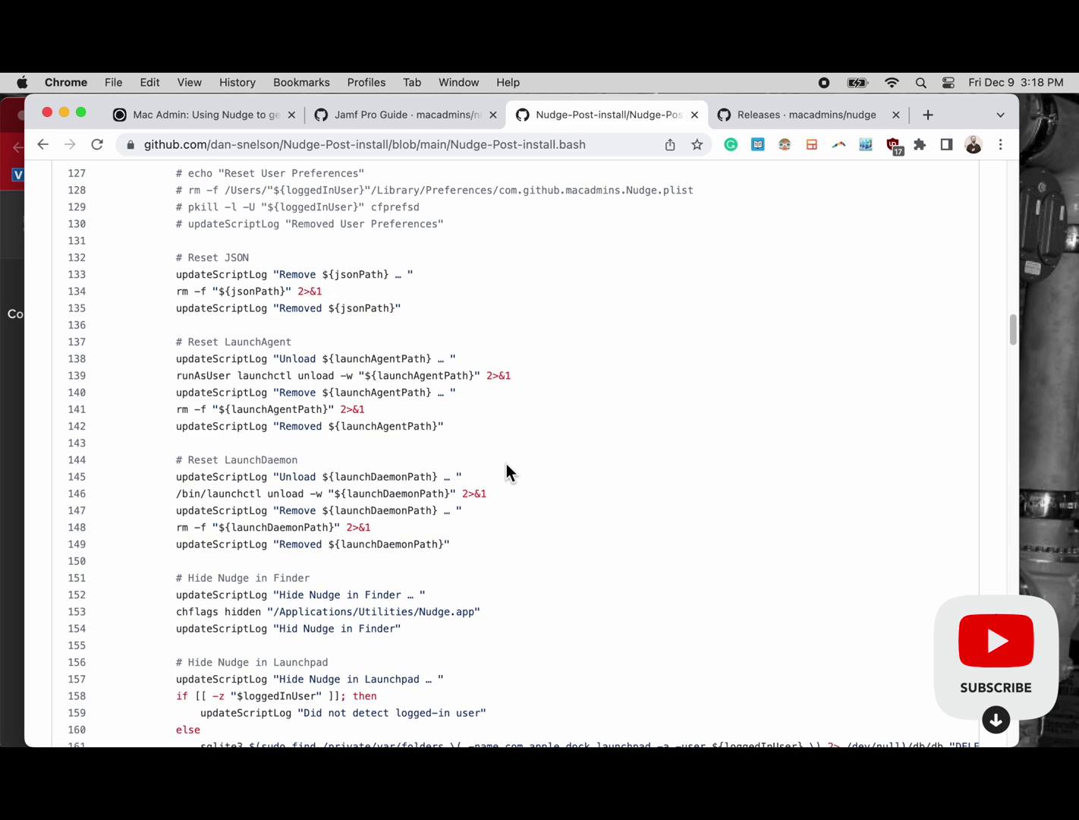
- Bring Jamf Pro forward and go to the computer Policies list
left_click(12, 336)
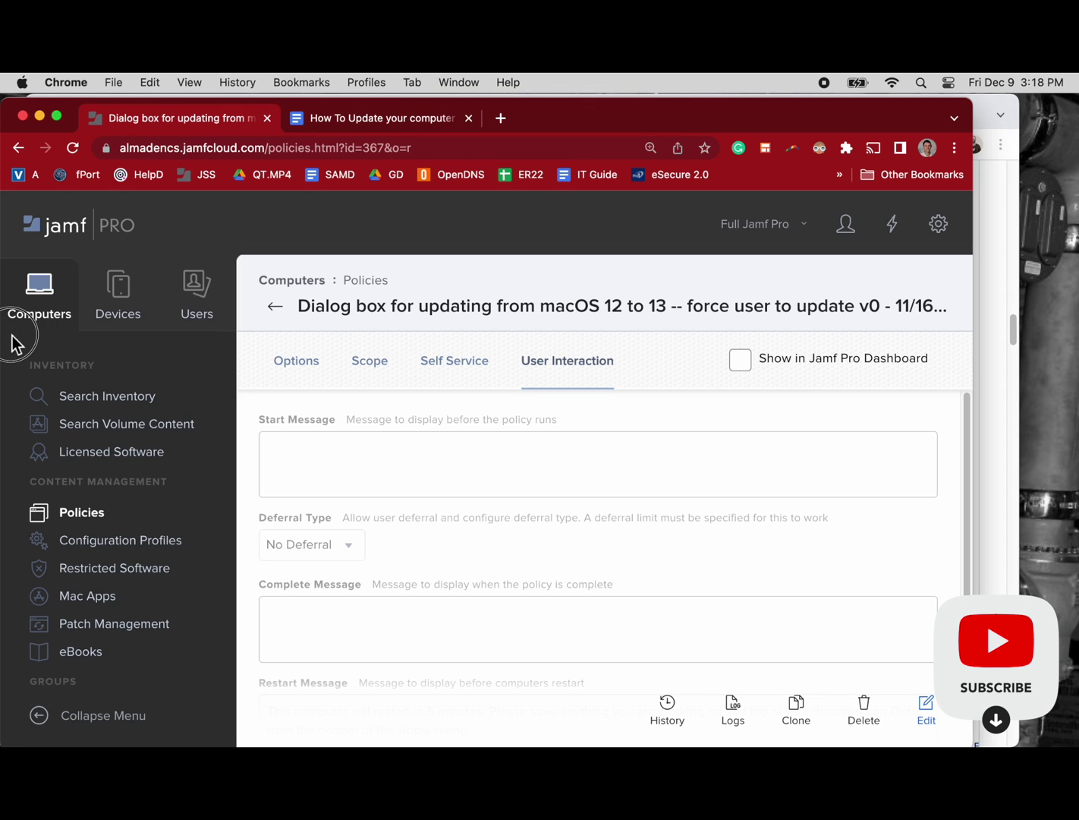
left_click(118, 522)
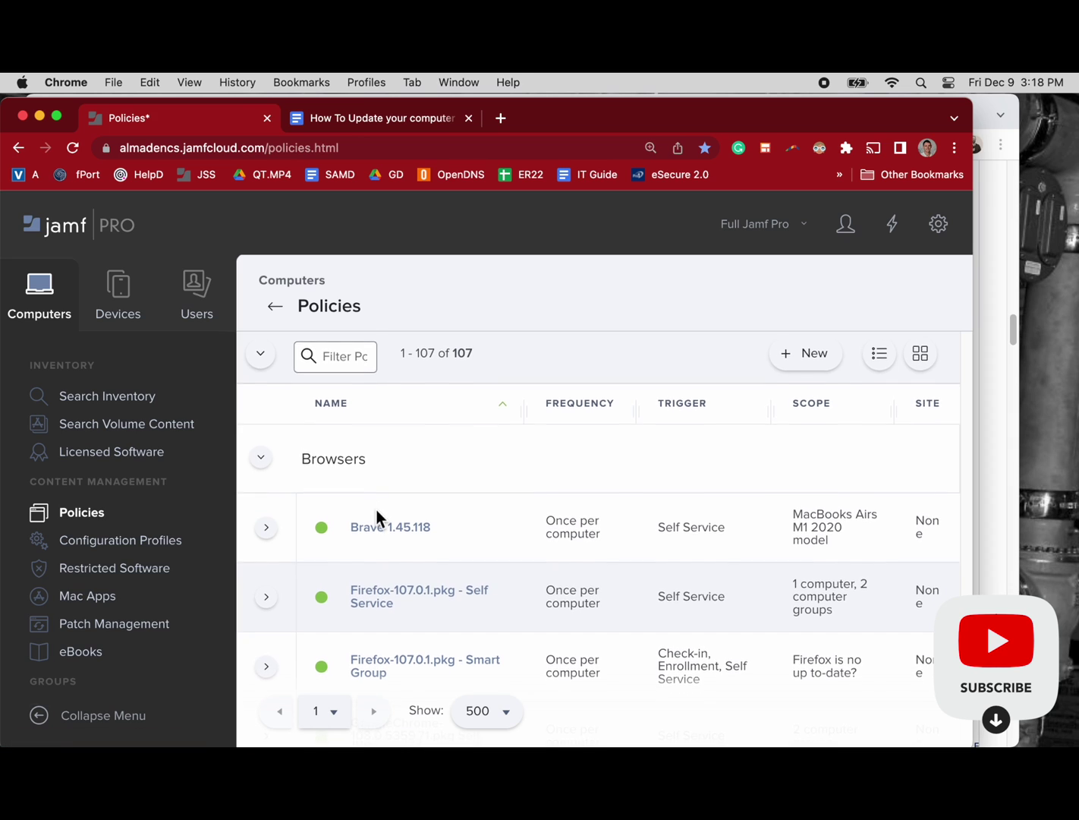
scroll(376, 511, "down", 2)
- Filter policies by 'nudge' and open the 'Nudge .pkgs all four of them!' policy in a new tab
left_click(346, 338)
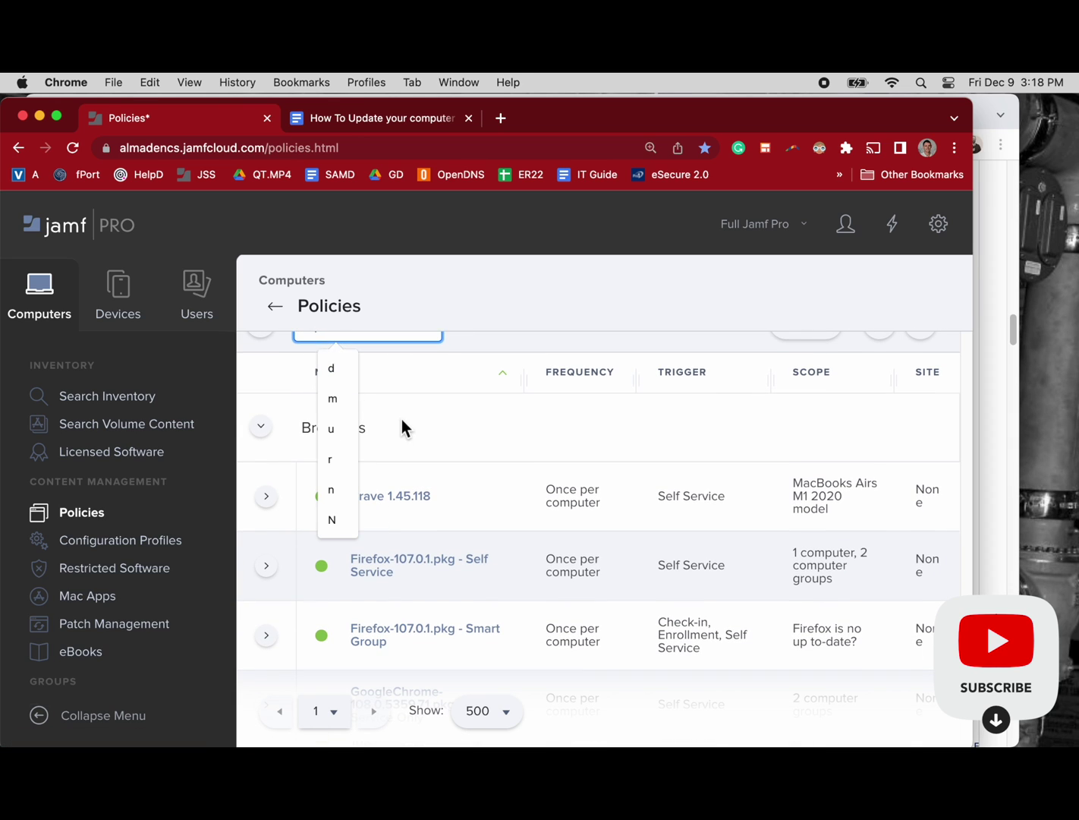
scroll(402, 419, "up", 2)
type("nudge")
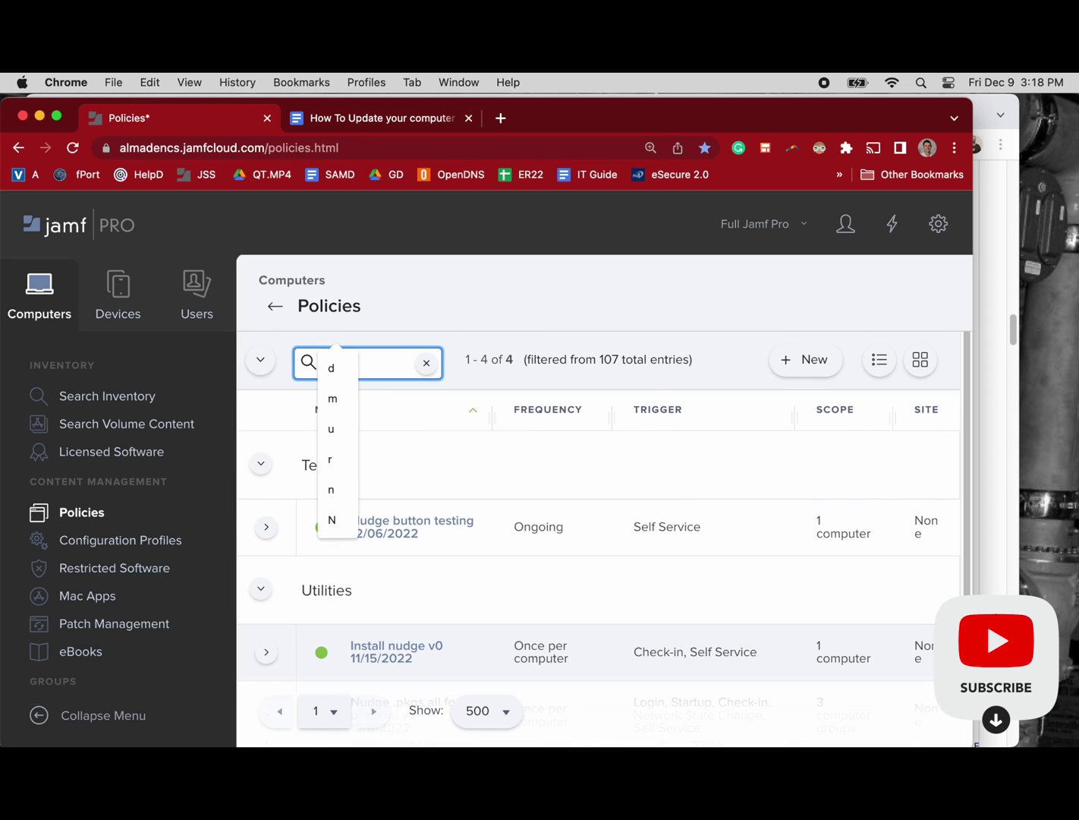
left_click(439, 441)
scroll(414, 455, "down", 3)
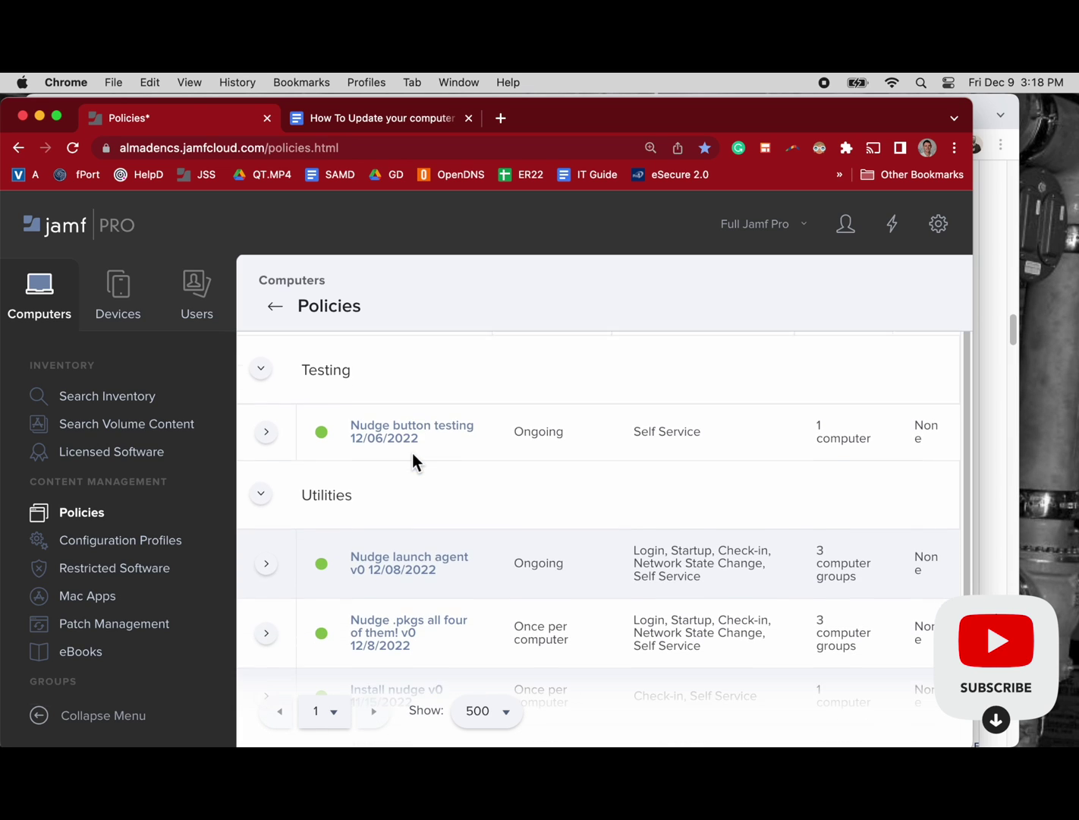
scroll(402, 532, "down", 1)
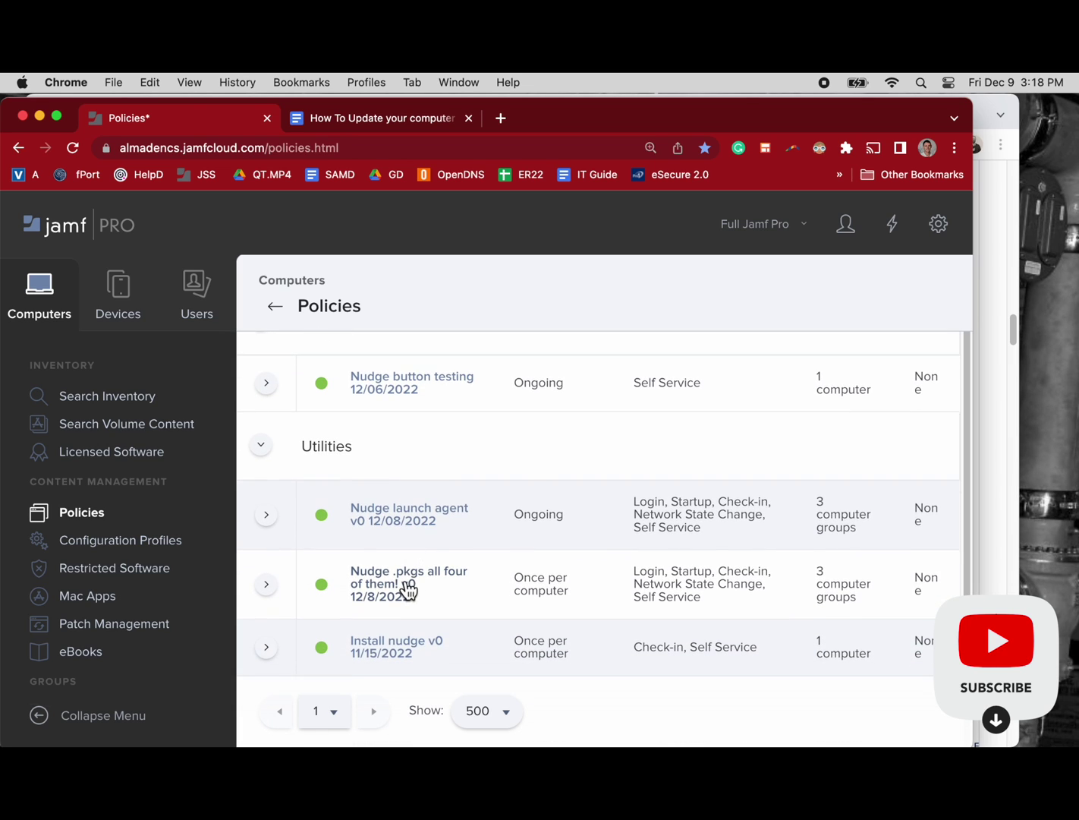
right_click(410, 582)
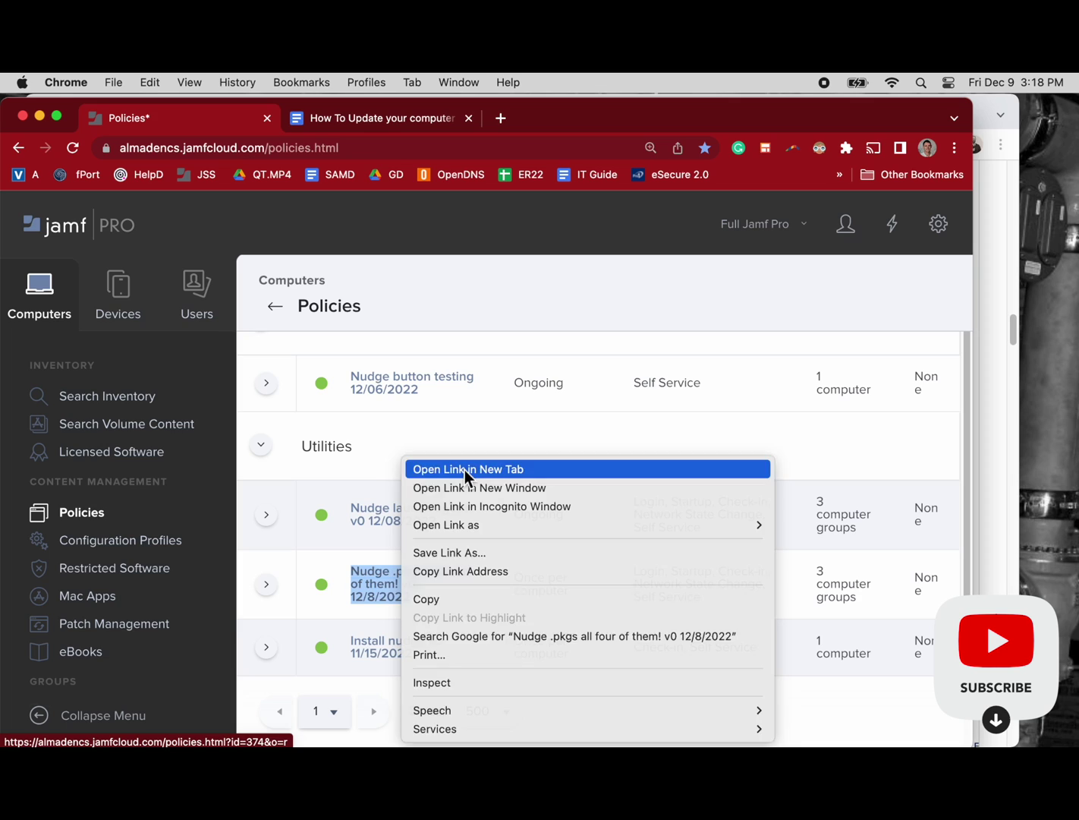
left_click(464, 468)
- Edit the Nudge .pkgs policy and review its four included packages
left_click(399, 120)
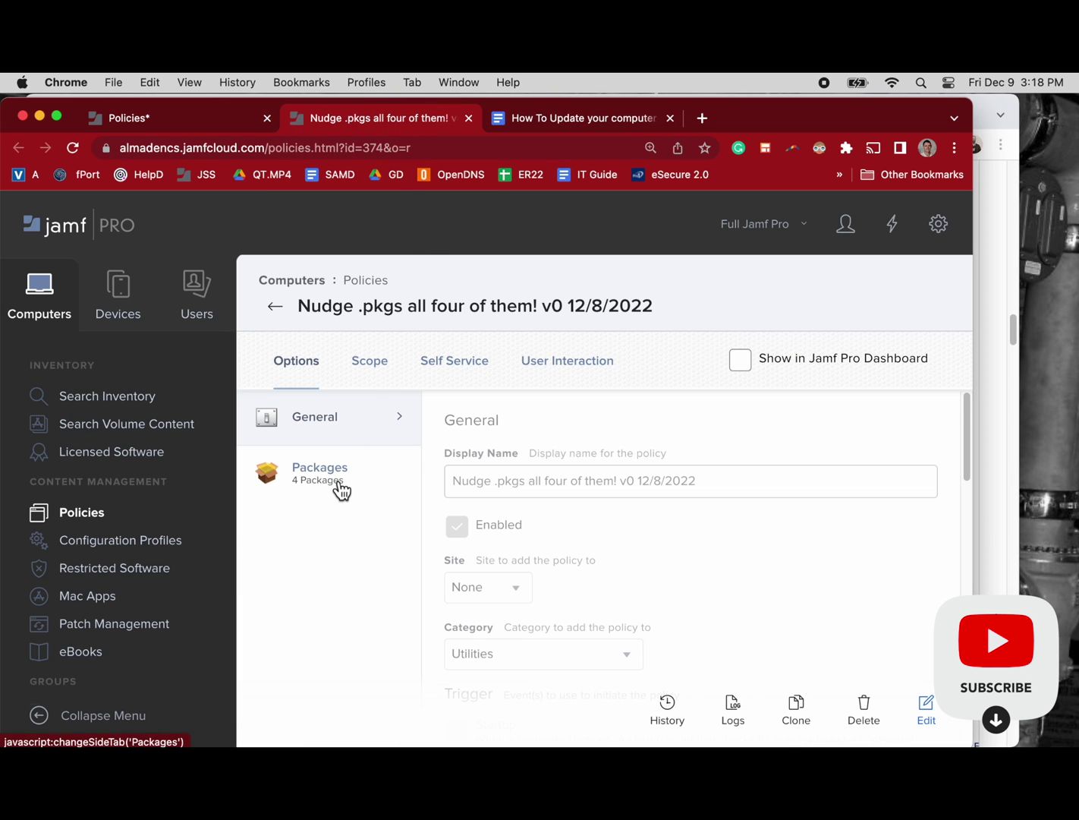
left_click(926, 710)
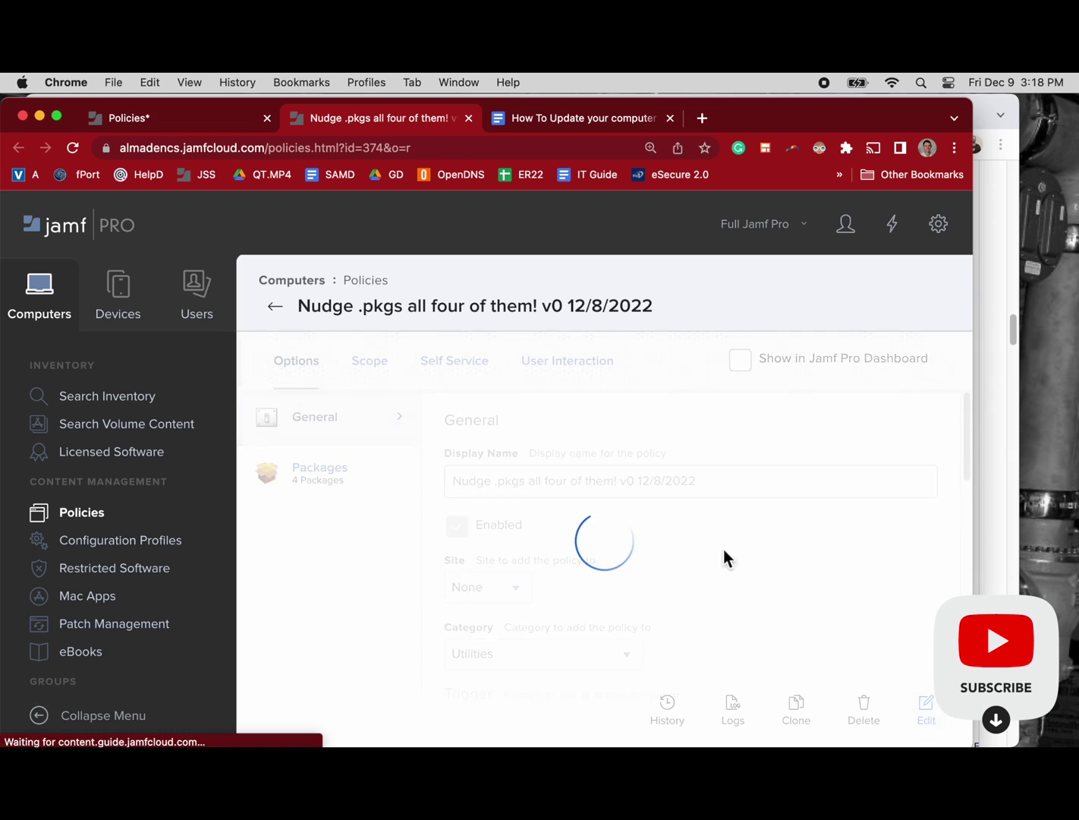
left_click(352, 493)
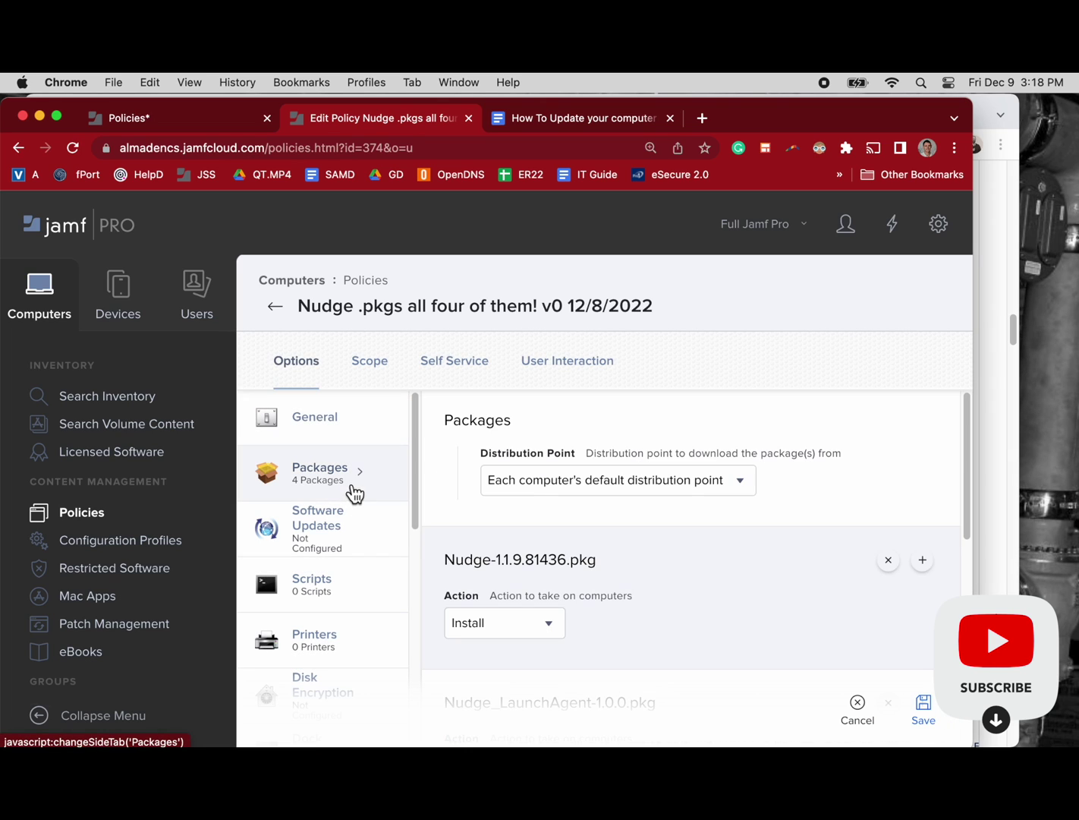
scroll(551, 548, "down", 3)
scroll(653, 597, "down", 3)
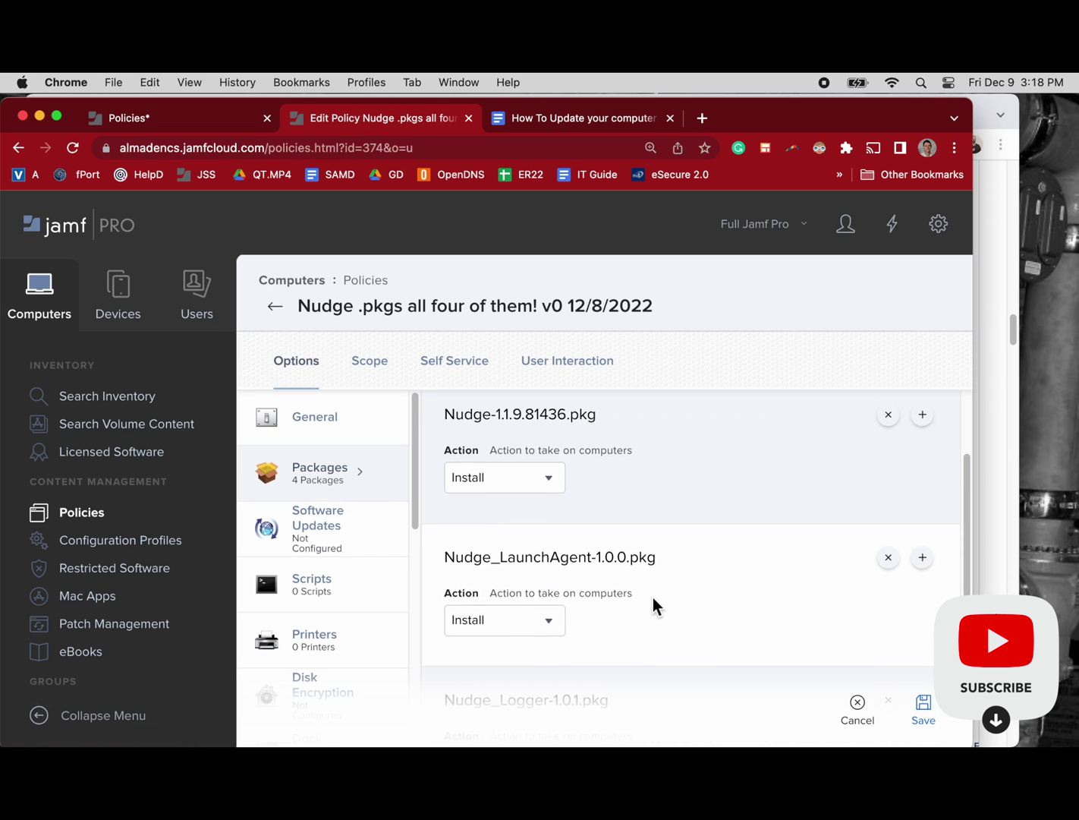
scroll(653, 596, "down", 5)
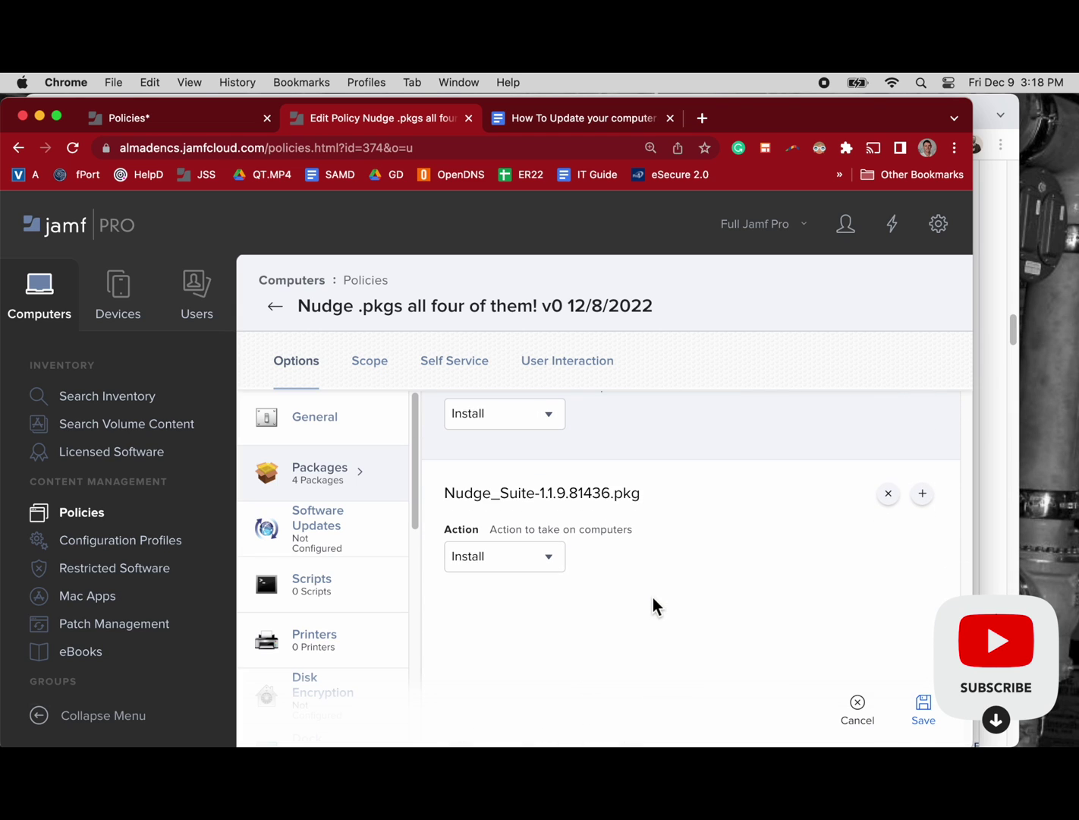
scroll(653, 597, "up", 10)
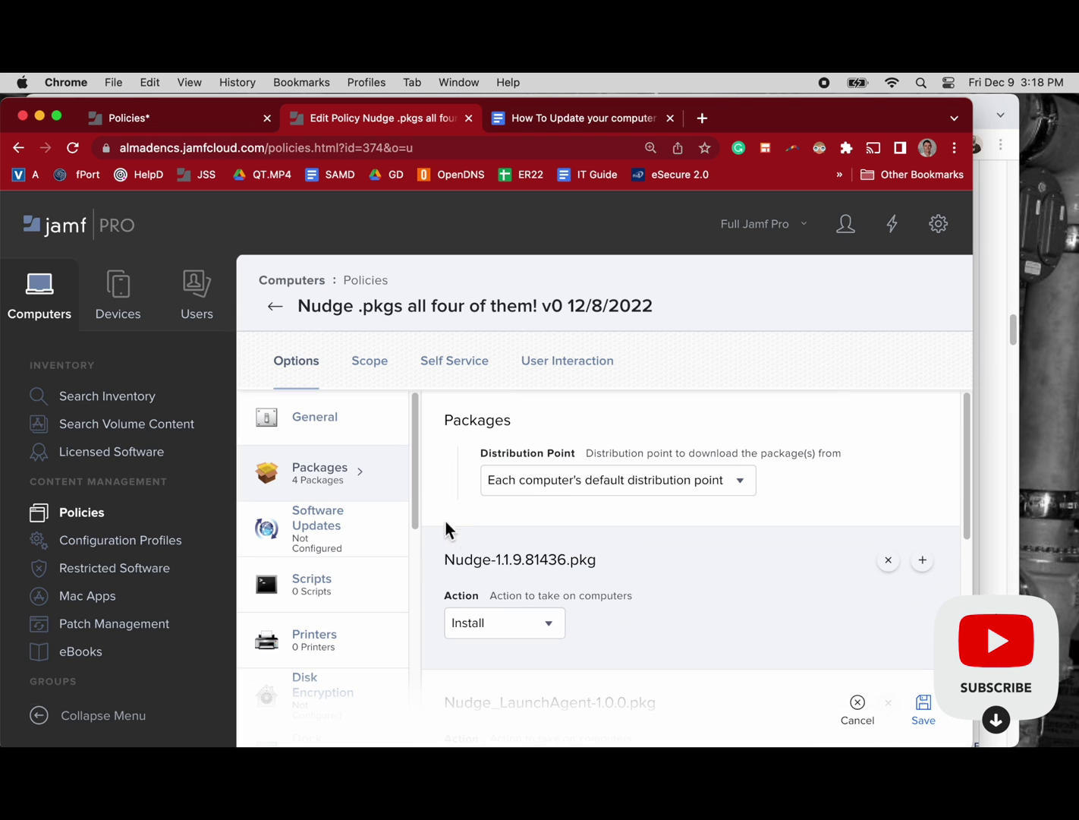
scroll(360, 610, "down", 10)
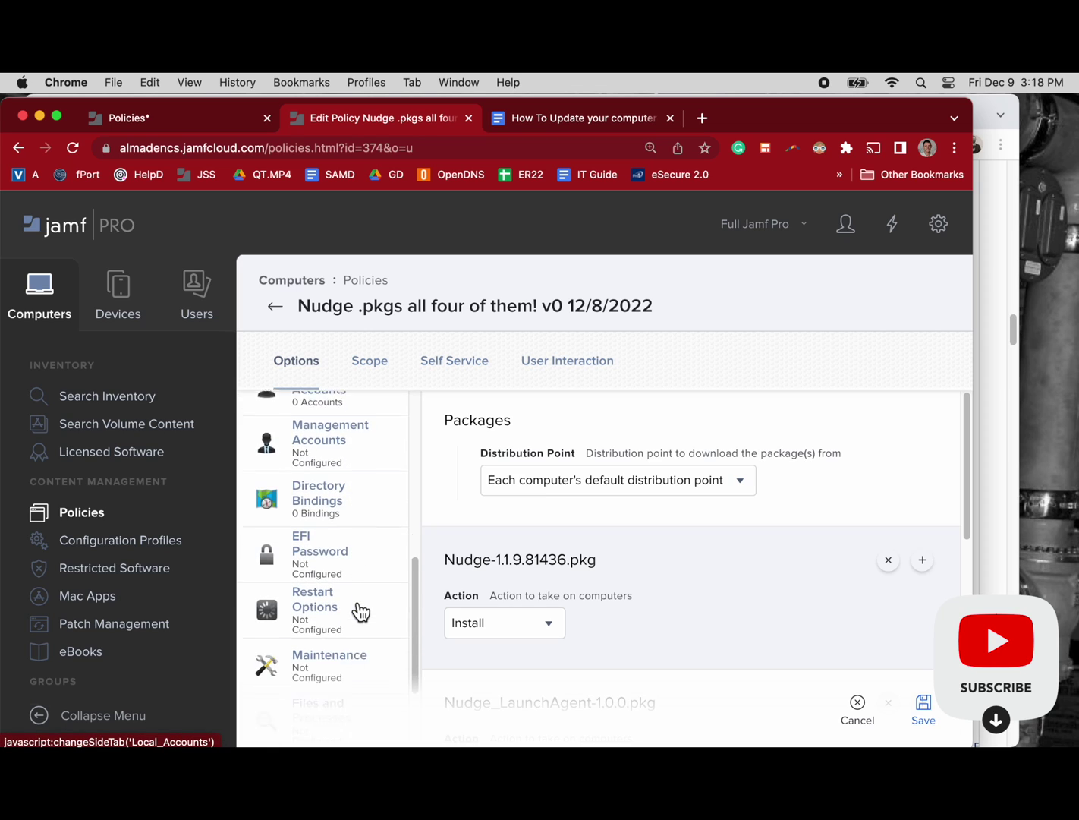
scroll(362, 610, "down", 3)
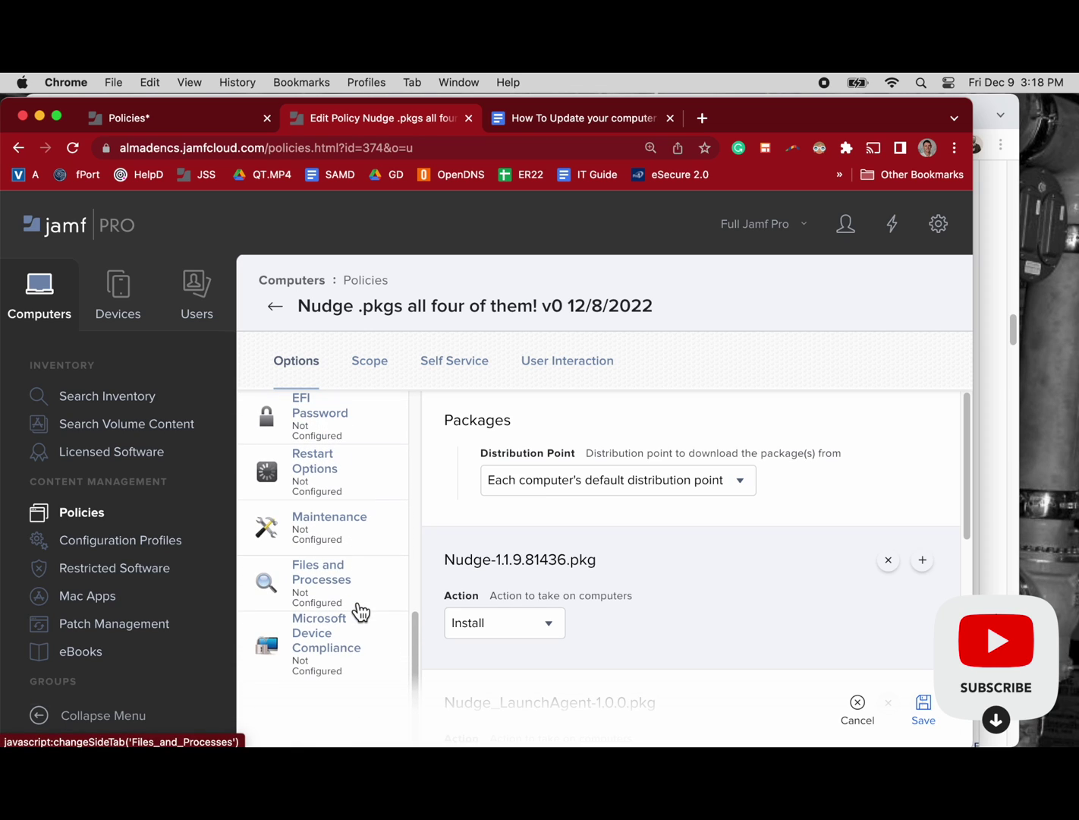
scroll(376, 471, "up", 12)
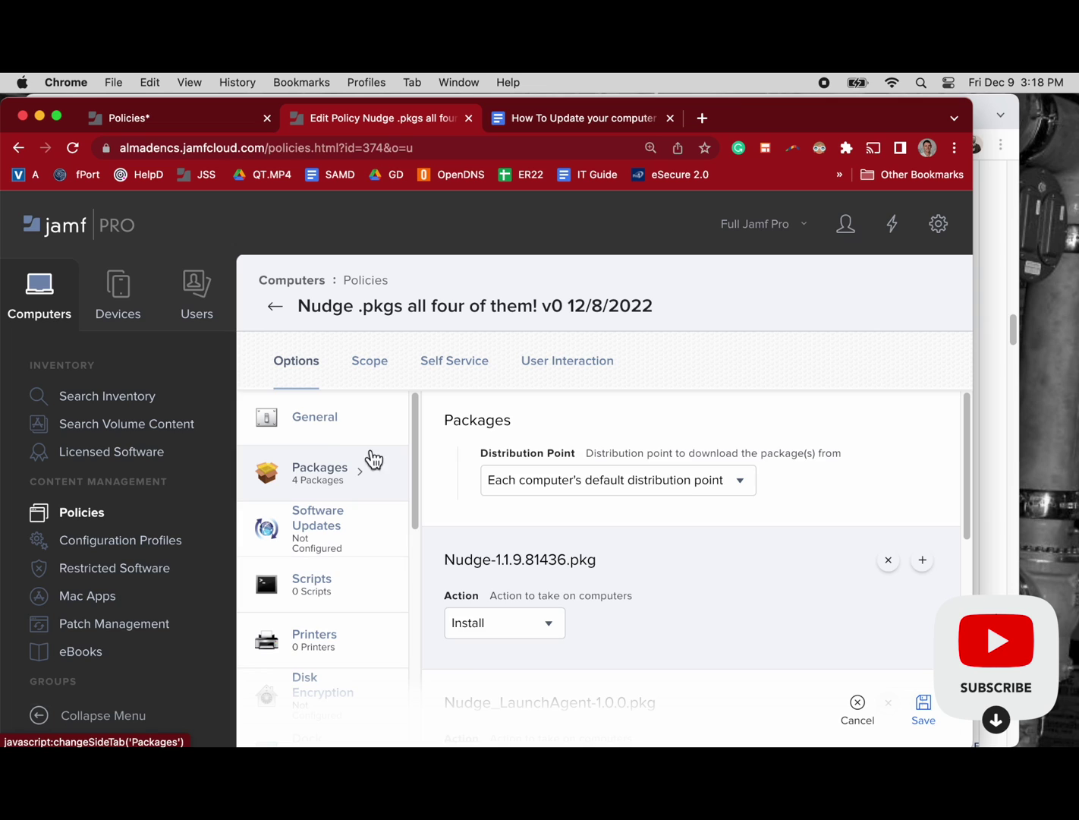
- Review the policy's General settings: triggers, execution frequency and retry options
left_click(358, 425)
scroll(596, 578, "down", 3)
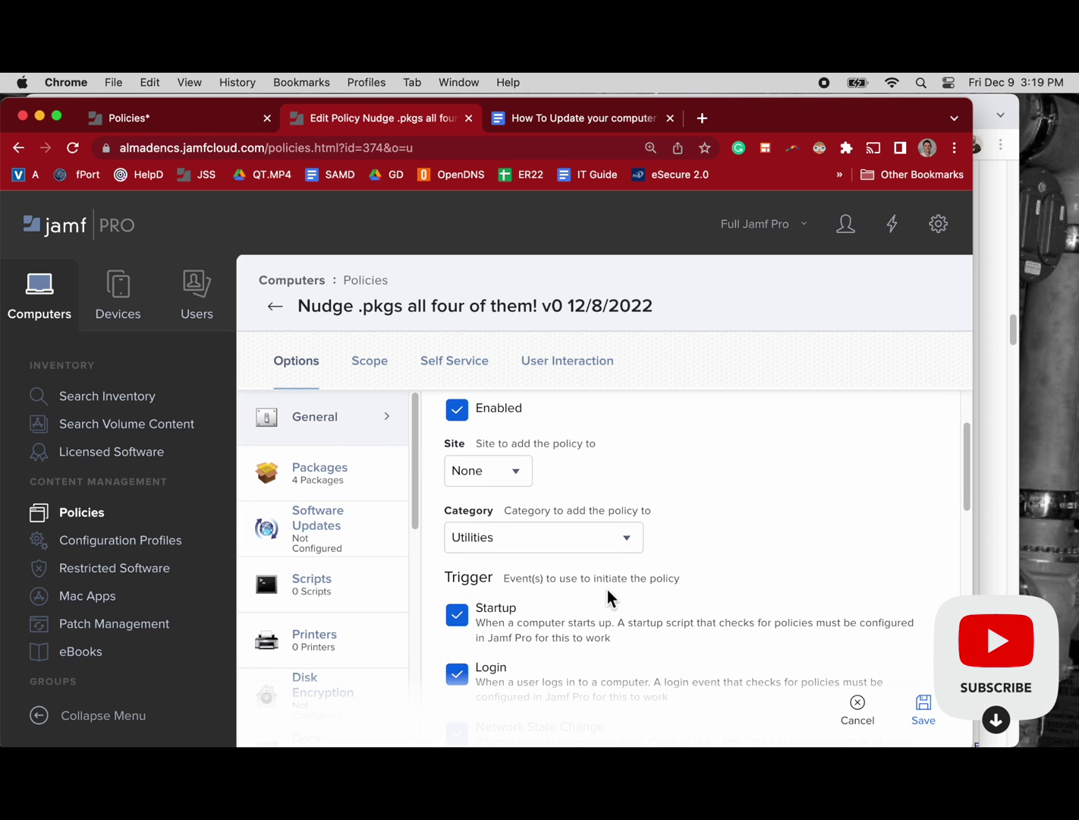
scroll(607, 592, "down", 5)
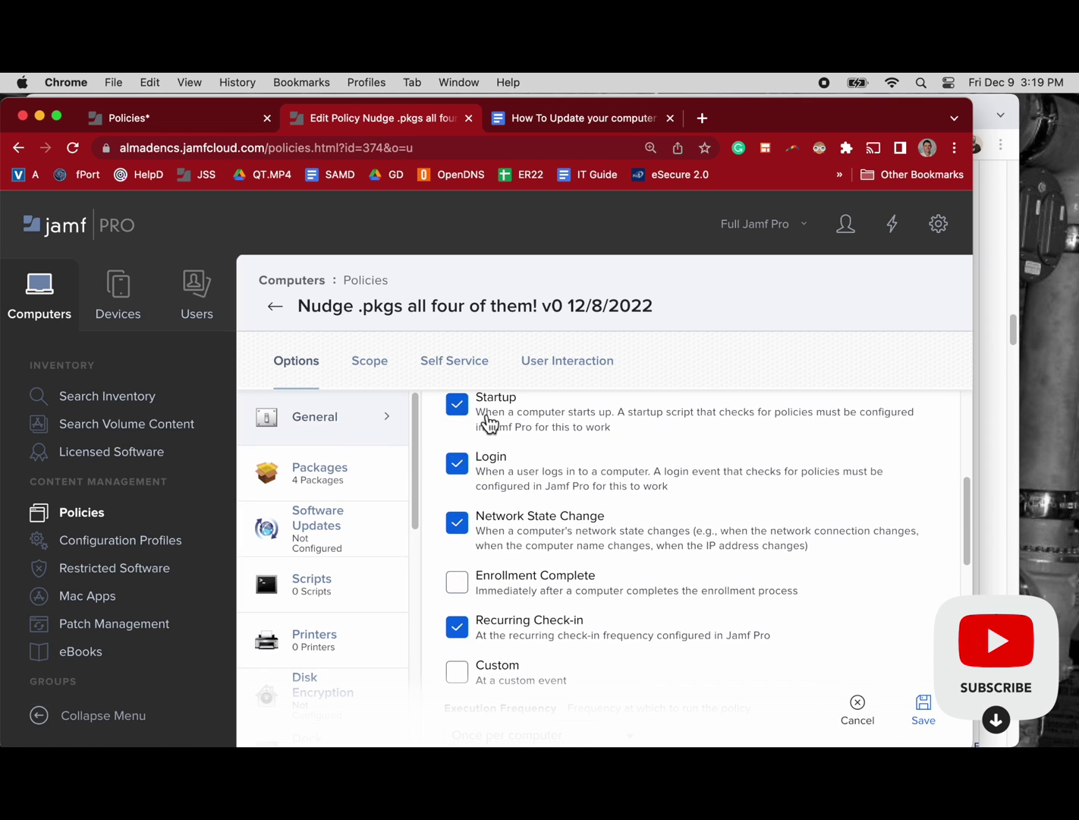
scroll(523, 627, "down", 5)
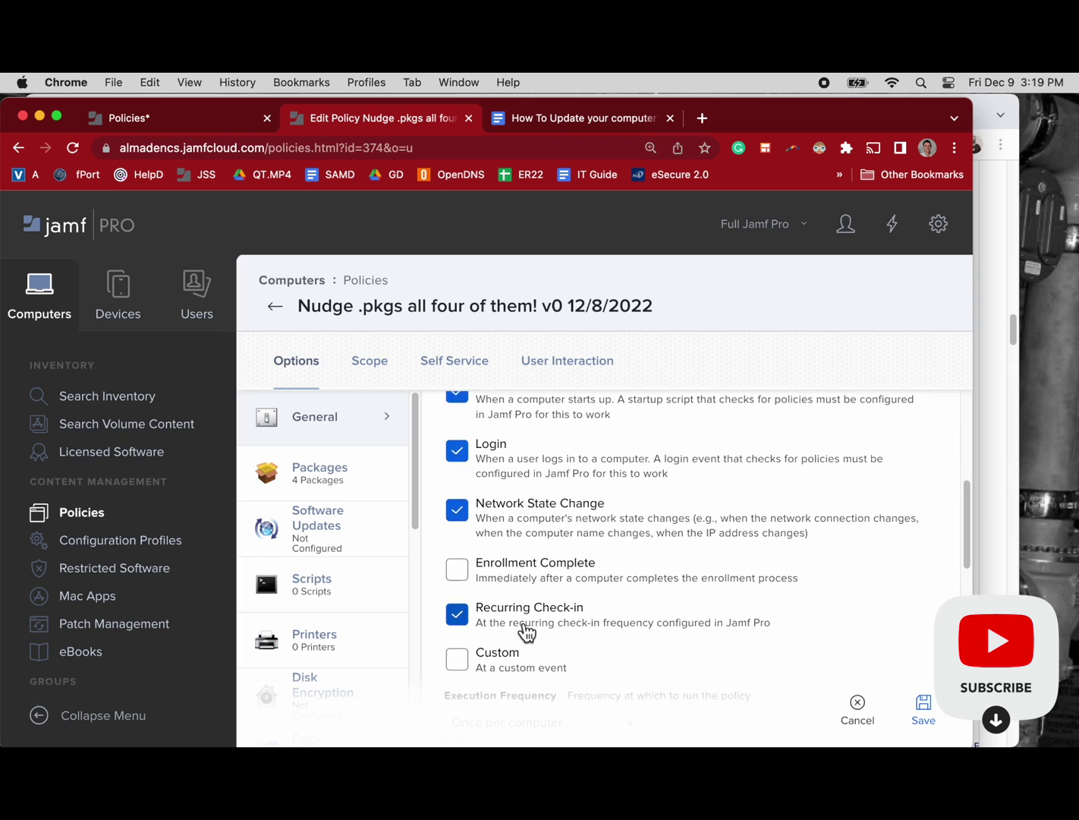
scroll(528, 625, "down", 1)
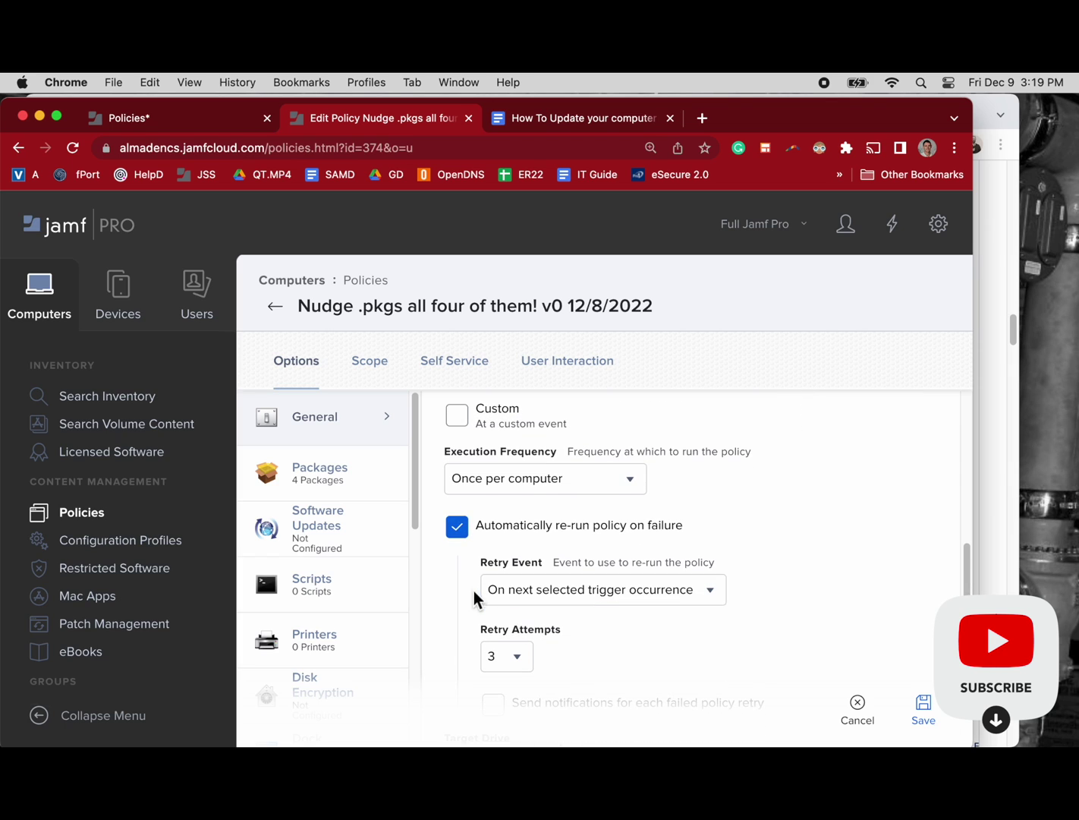
scroll(498, 664, "down", 3)
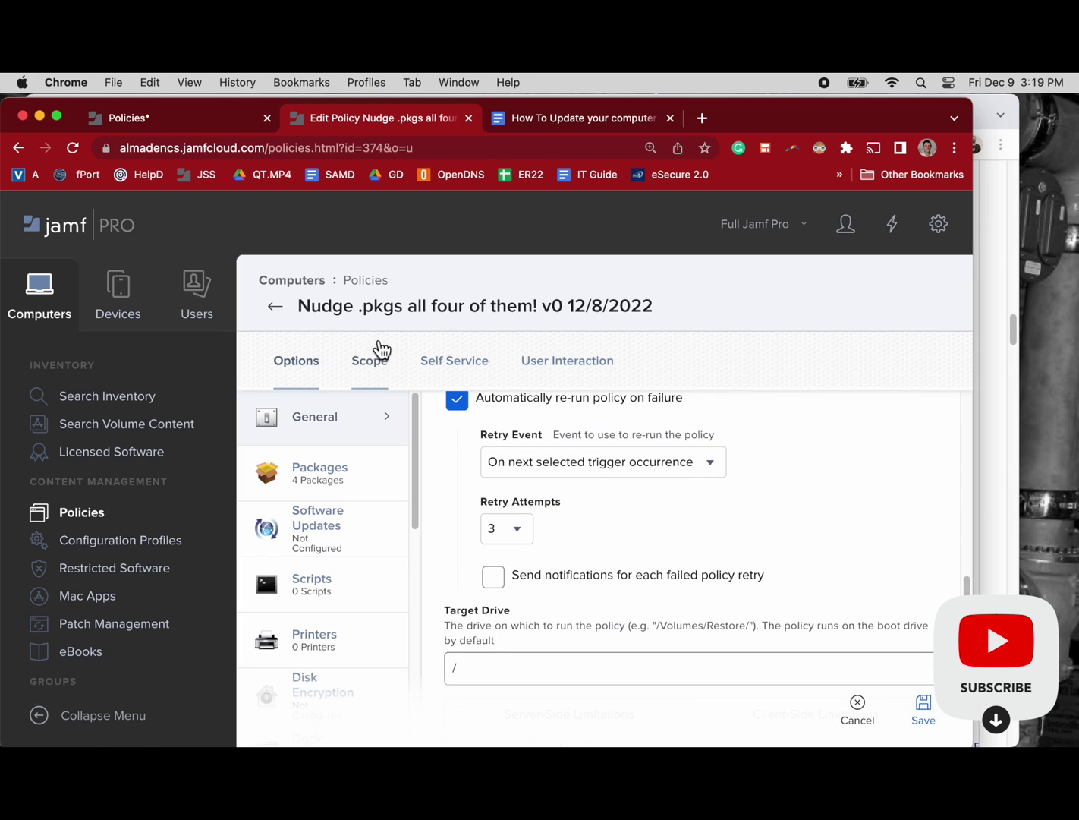
- Check which computers the policy is scoped to
left_click(379, 368)
scroll(429, 578, "down", 3)
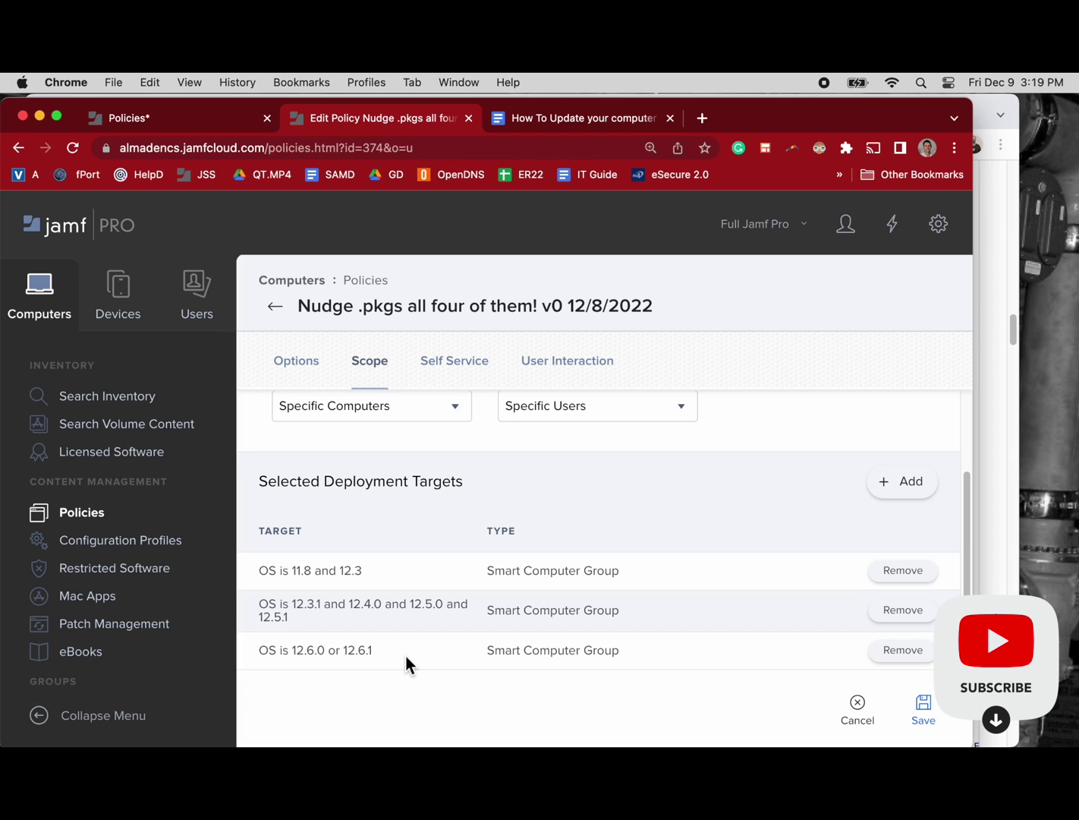
scroll(406, 655, "up", 1)
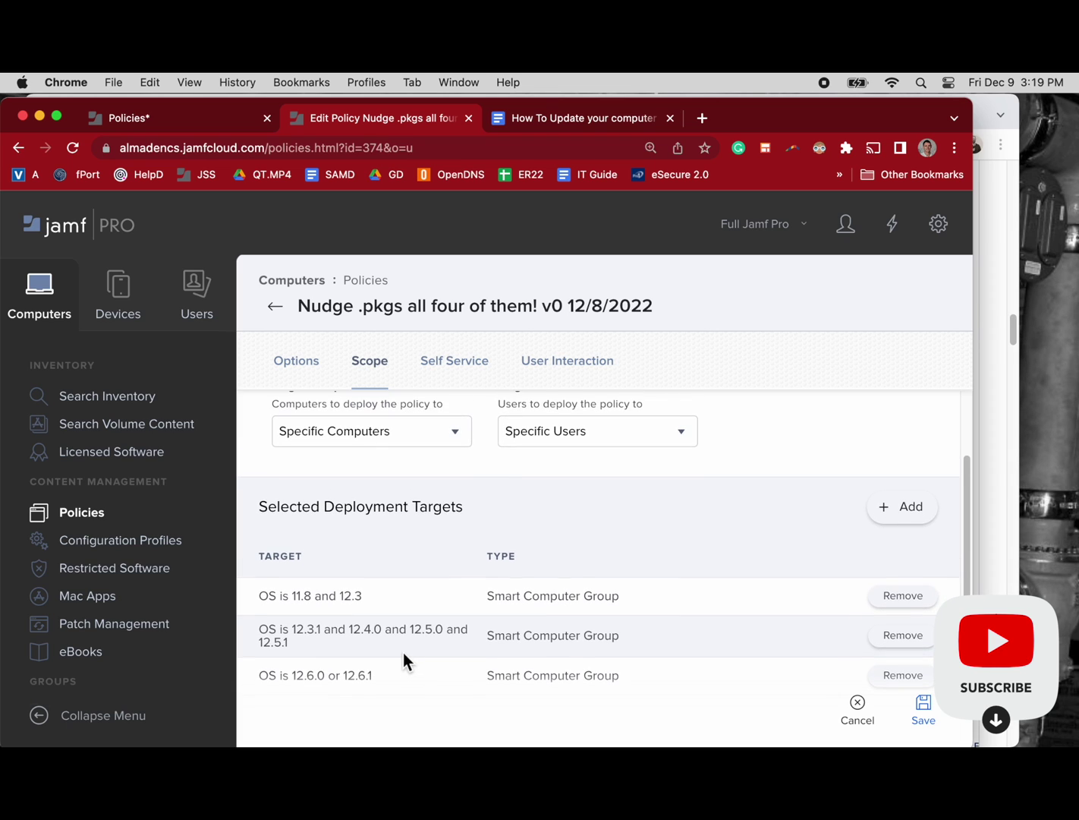
scroll(403, 653, "up", 4)
- Uncheck Testing under Display In on the Self Service tab and save the Nudge .pkgs policy
left_click(476, 377)
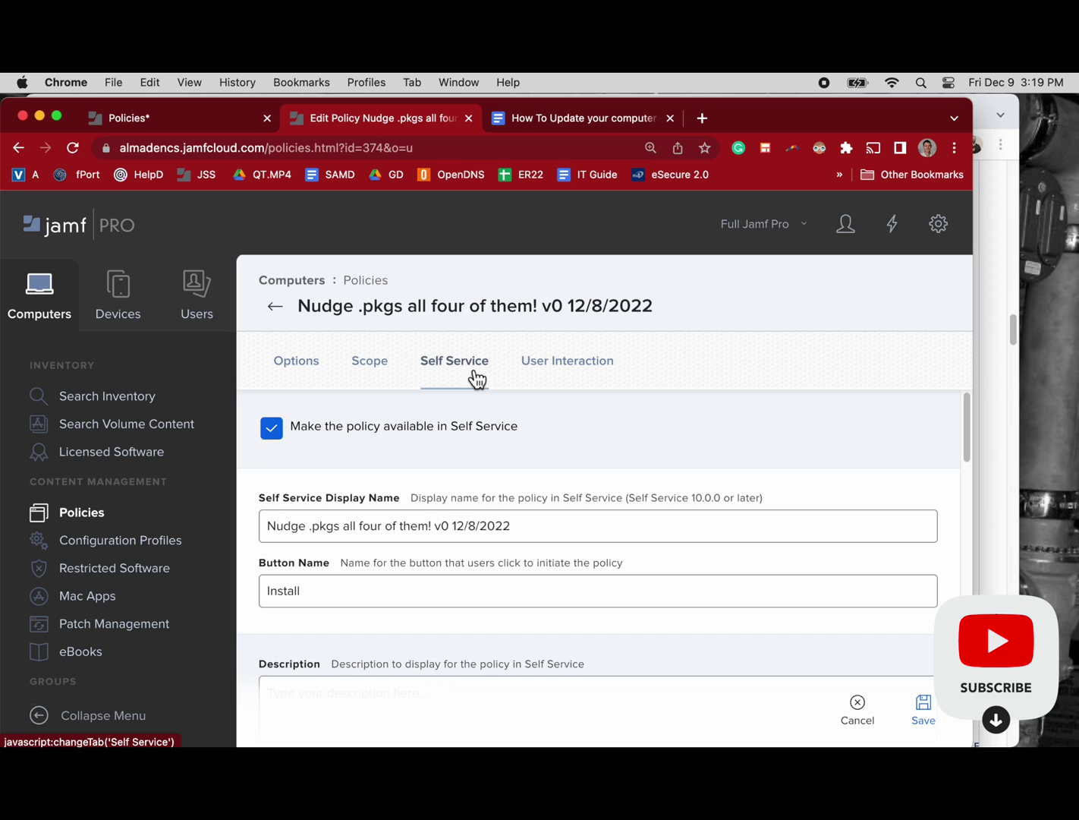
scroll(431, 610, "down", 10)
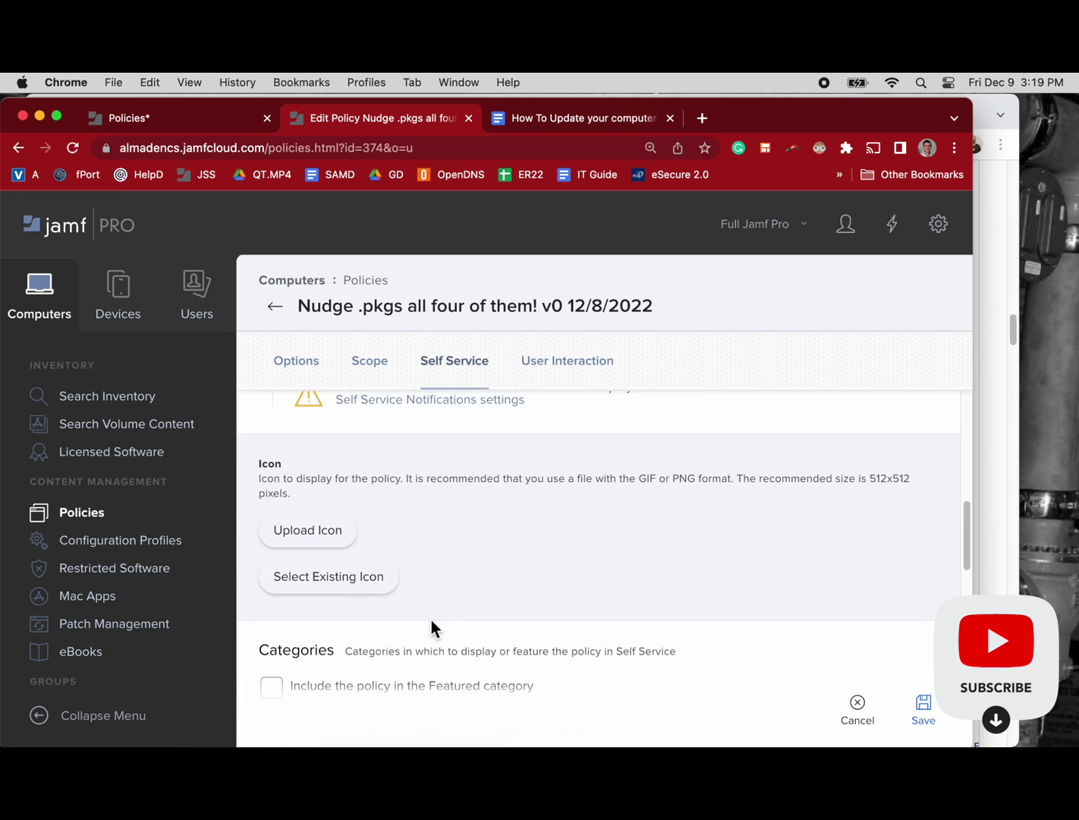
scroll(430, 620, "down", 8)
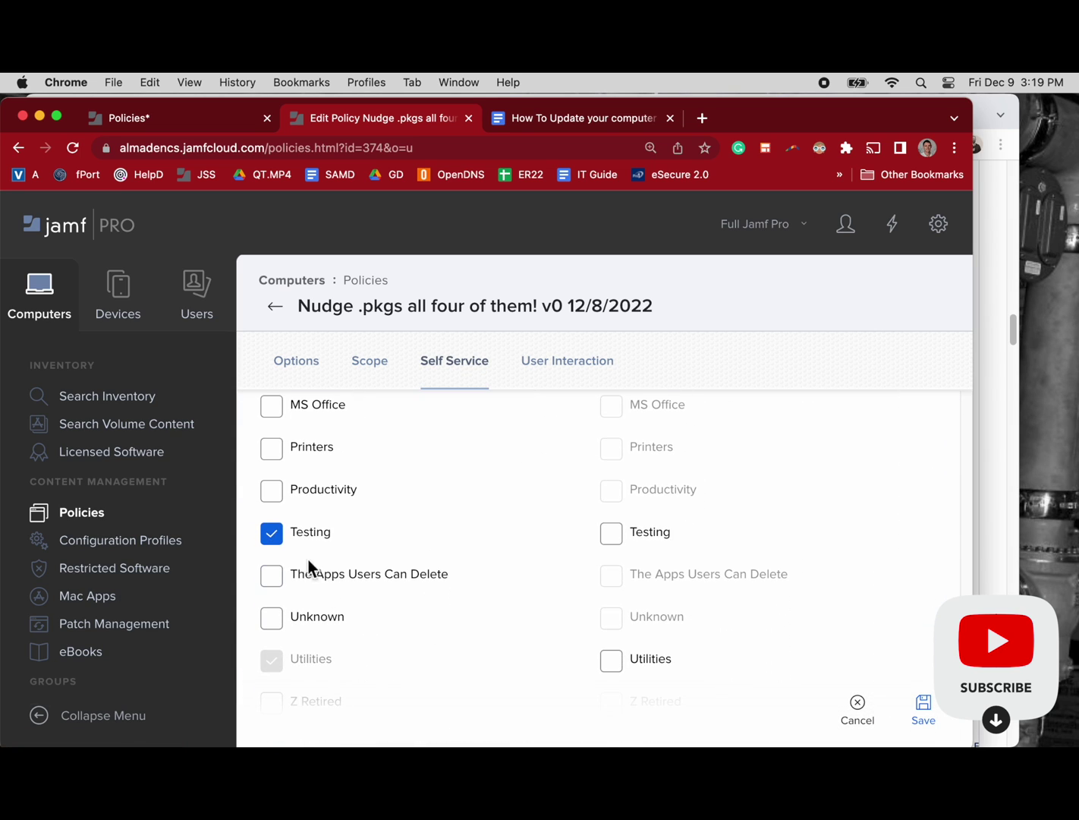
left_click(278, 541)
scroll(372, 605, "down", 5)
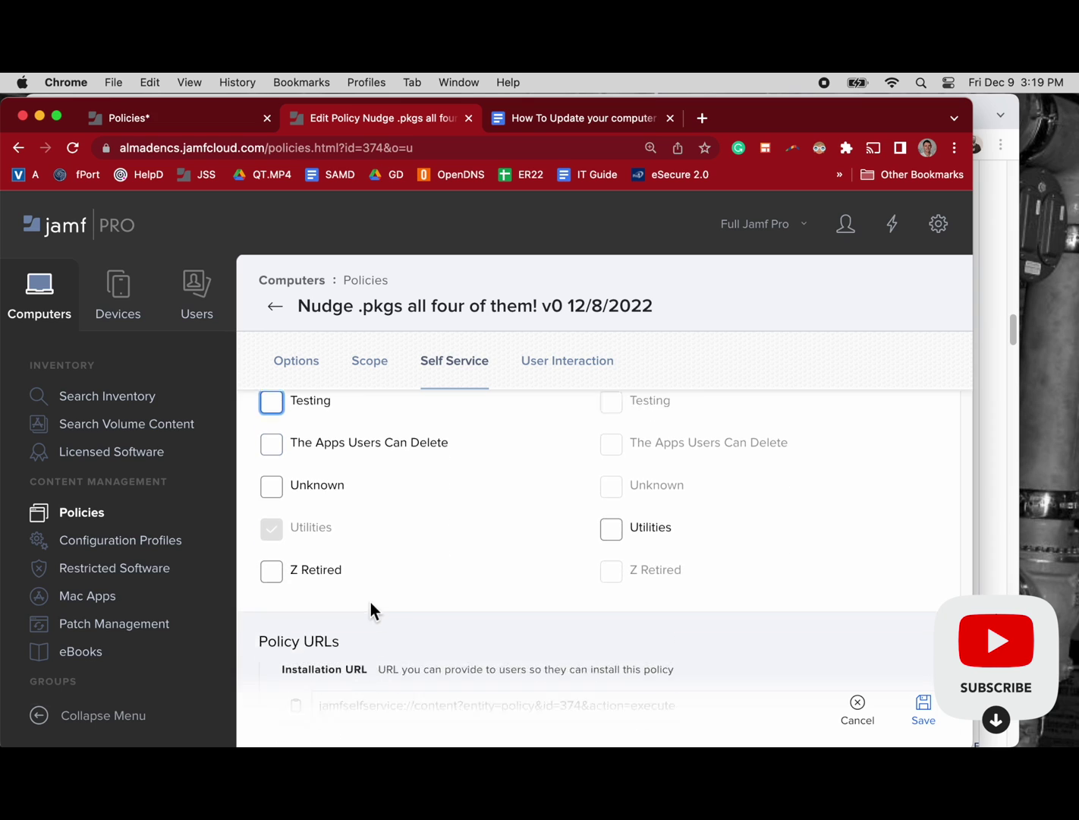
scroll(368, 602, "up", 5)
scroll(367, 601, "up", 15)
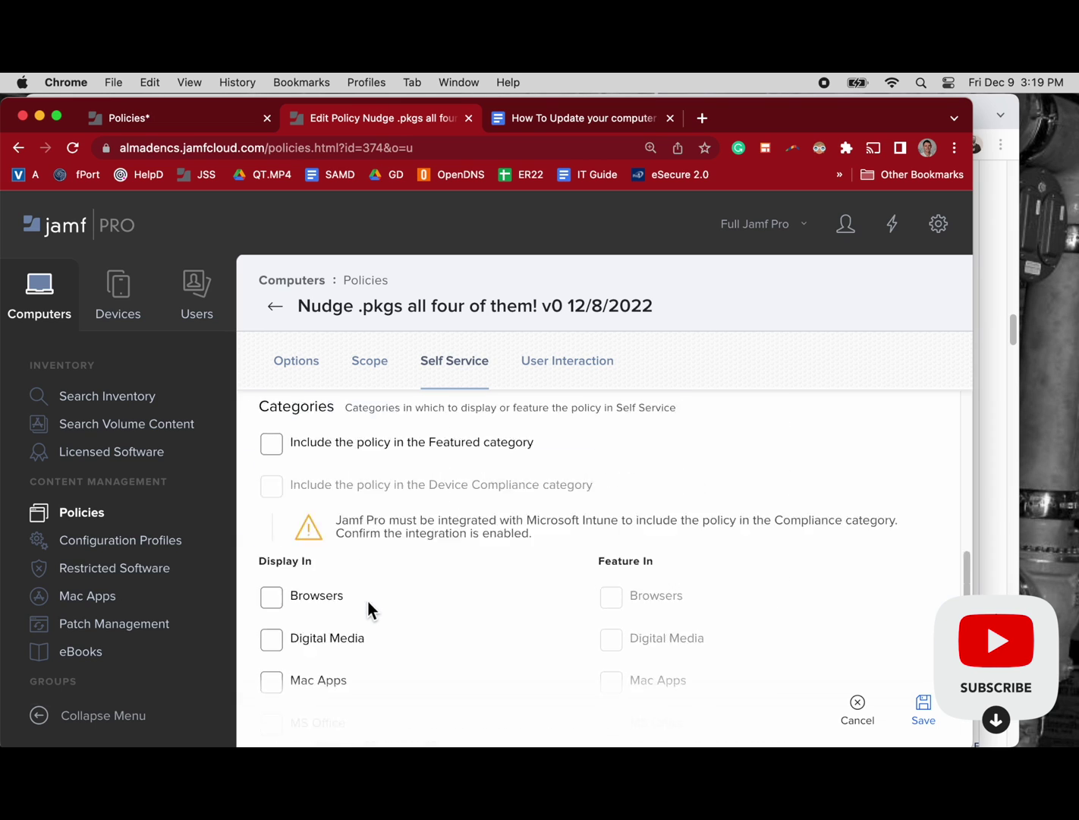
scroll(532, 524, "up", 3)
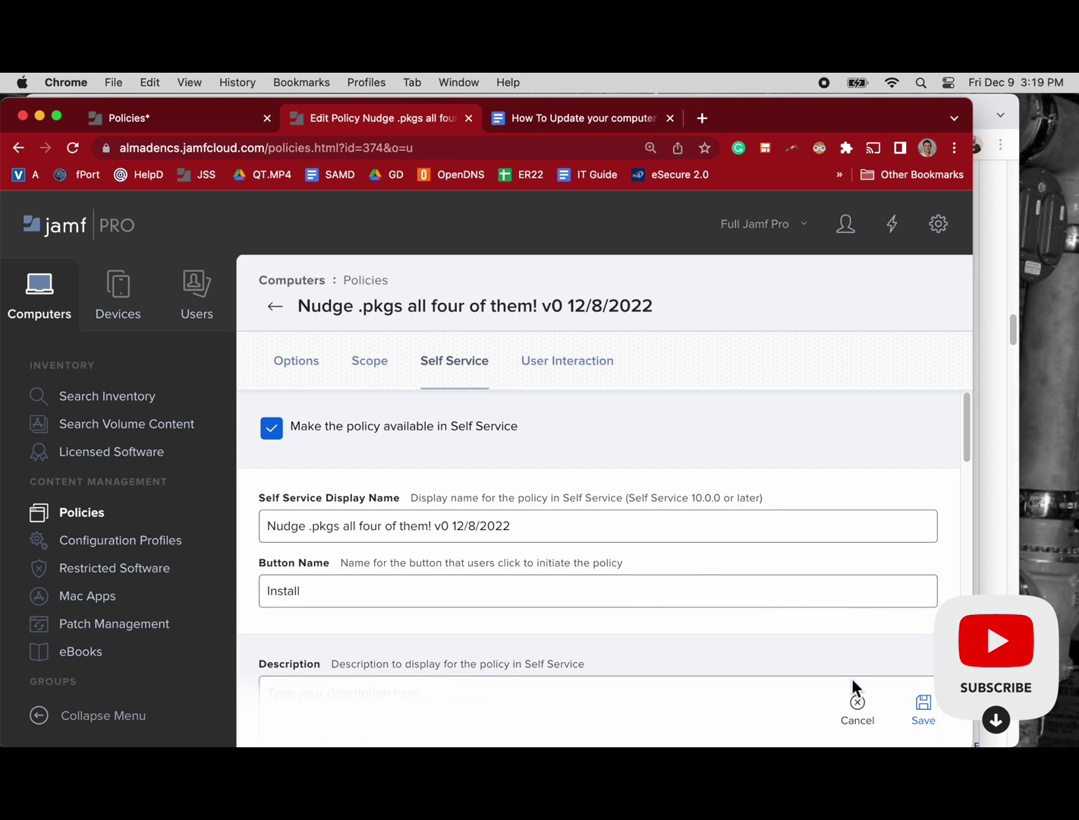
left_click(927, 711)
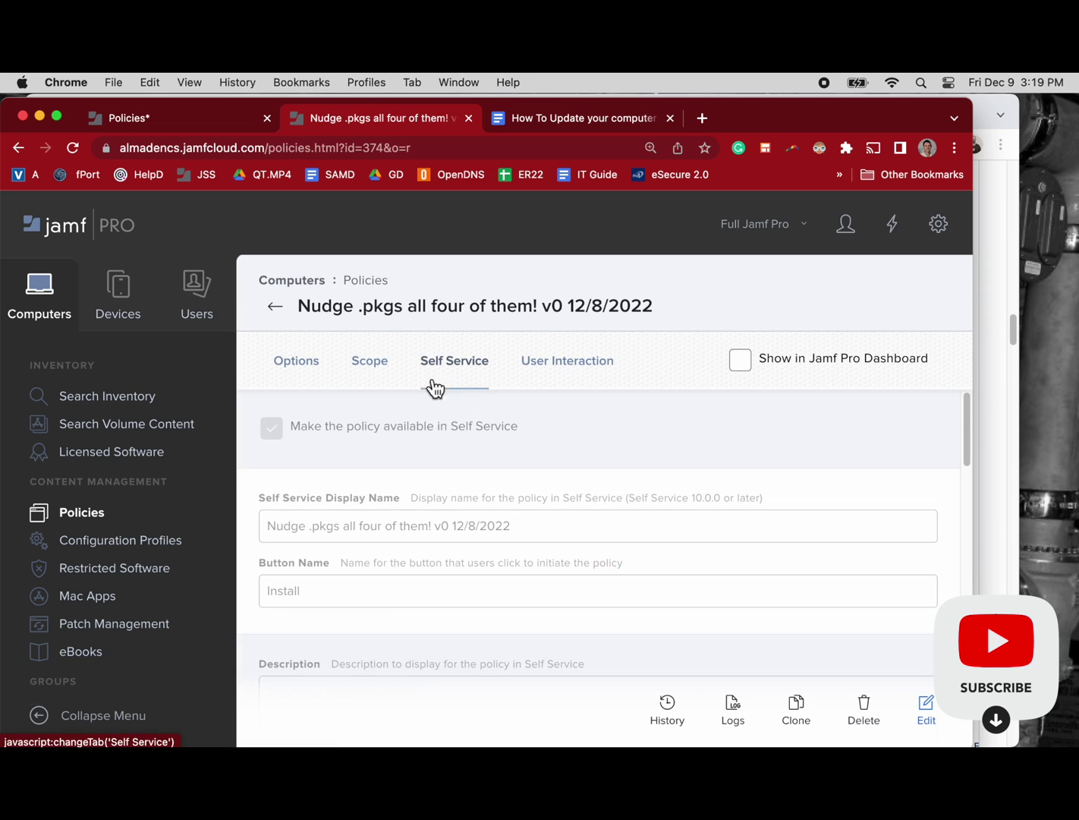
- Open Configuration Profiles in a new tab, close the policy, filter by 'nu' and open Nudge
right_click(155, 545)
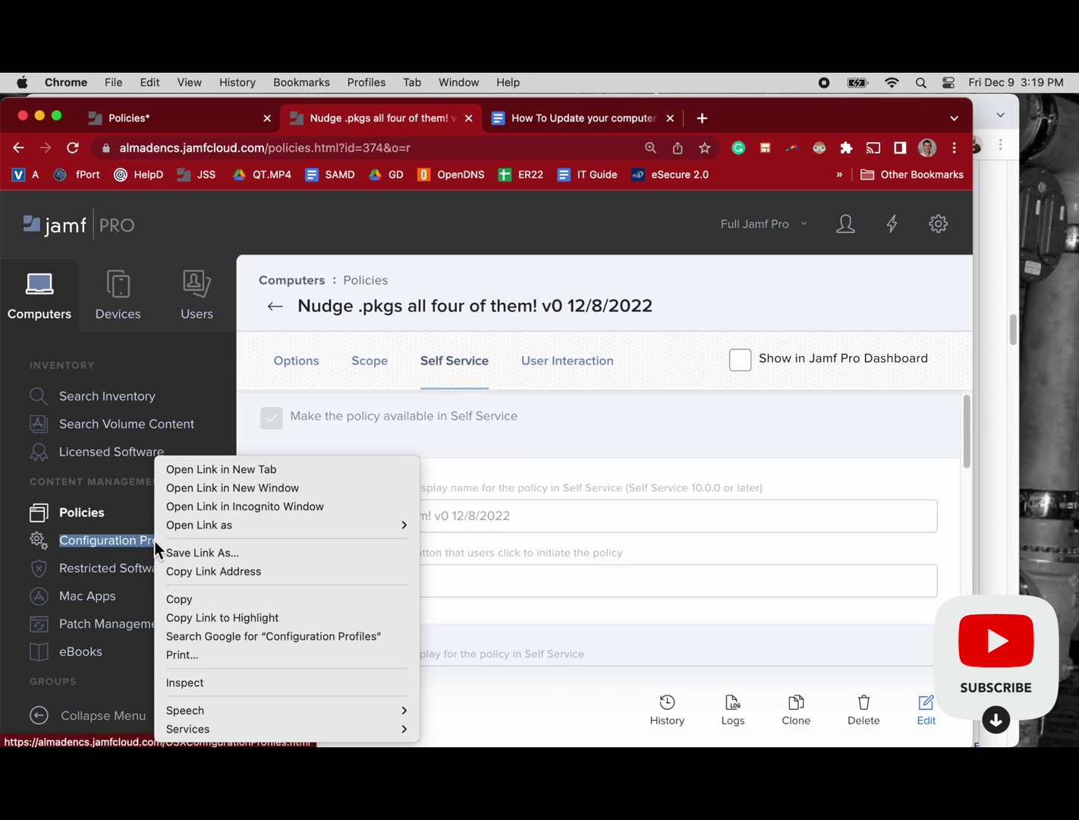
left_click(220, 469)
left_click(463, 118)
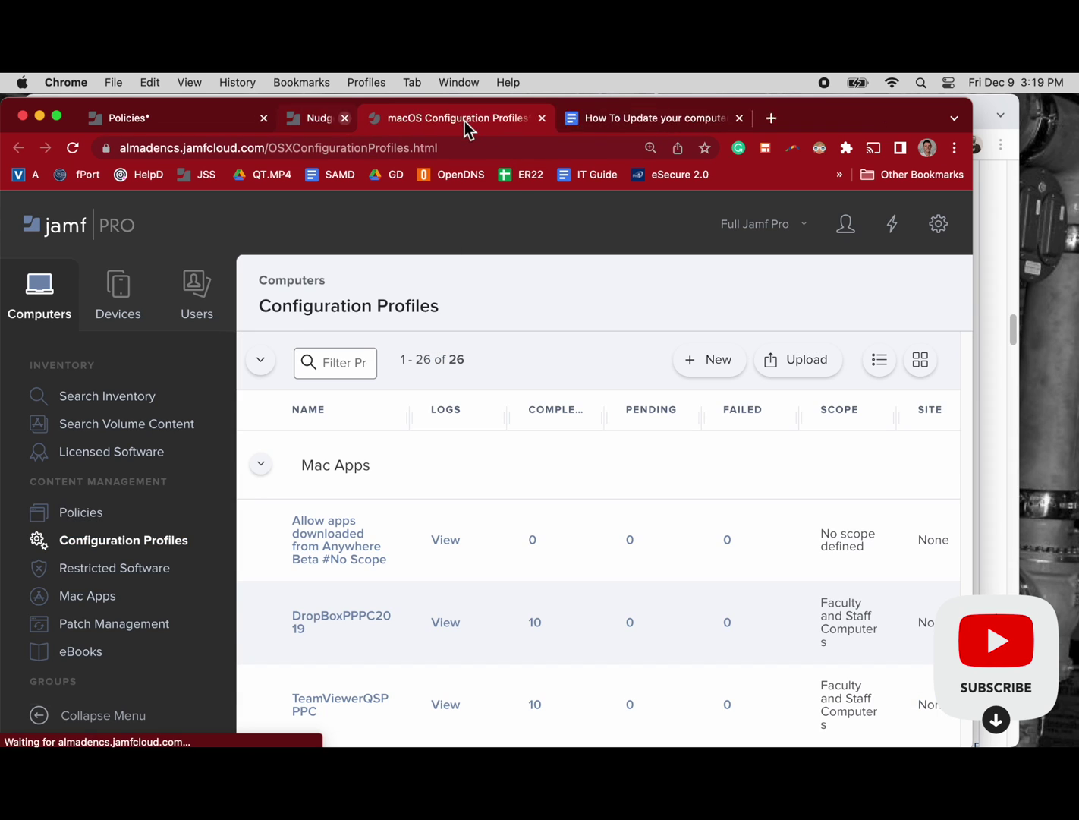
left_click(367, 375)
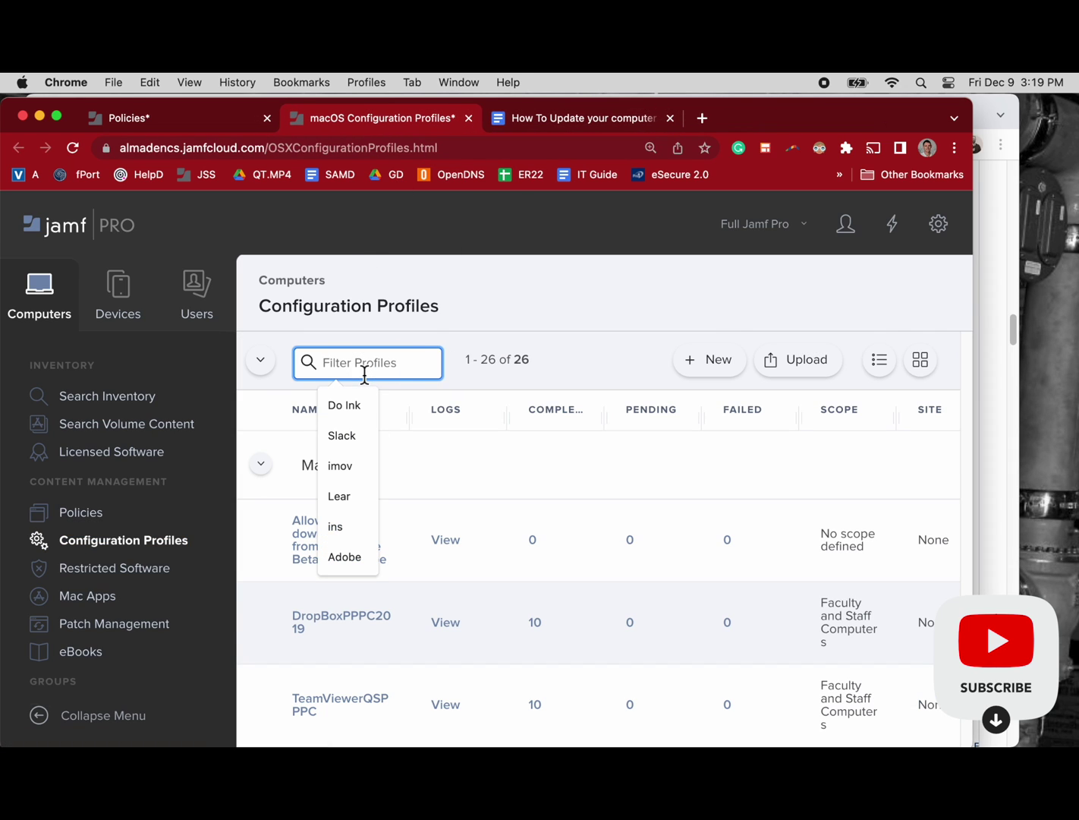
type("nud")
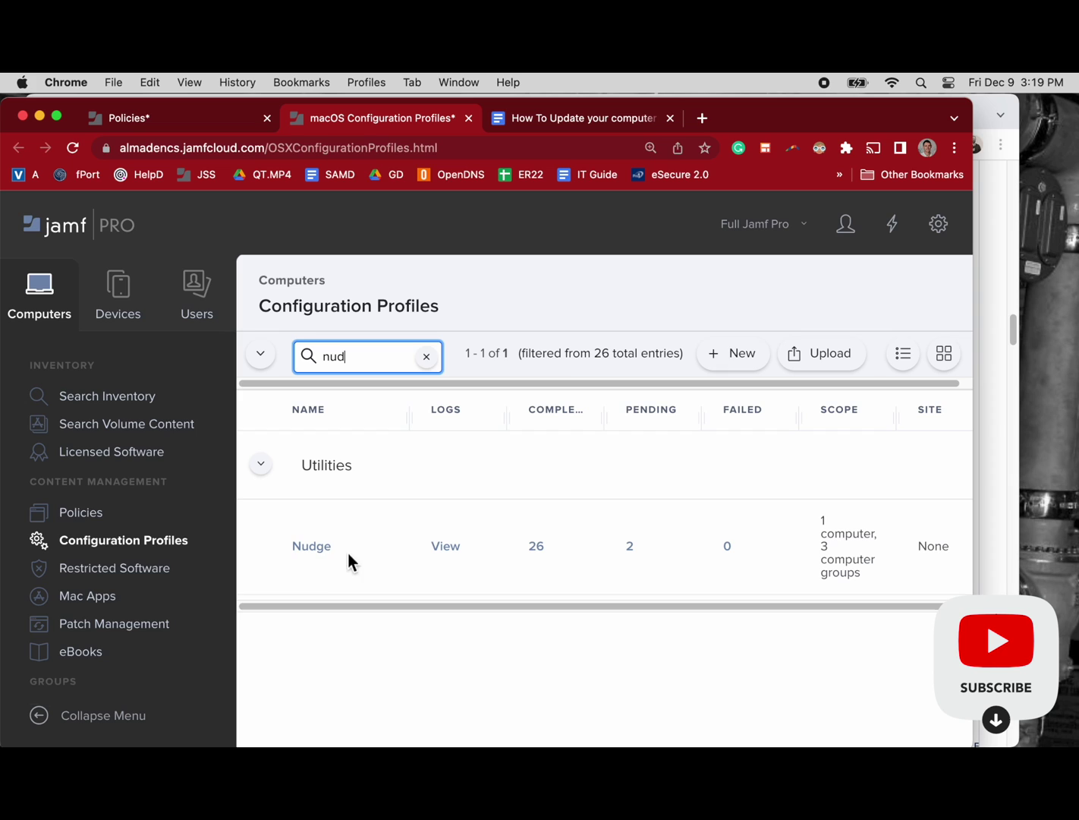
left_click(325, 557)
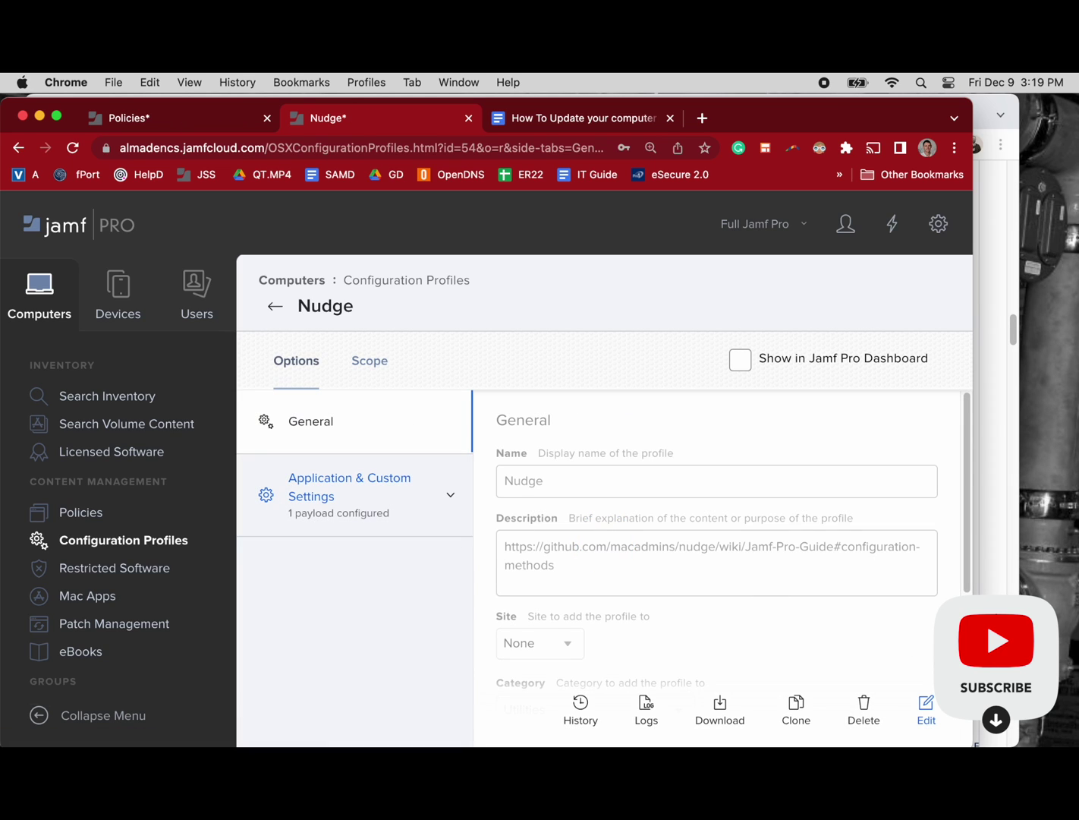
- Edit the Nudge profile, review its General settings, and expand Application & Custom Settings
left_click(927, 712)
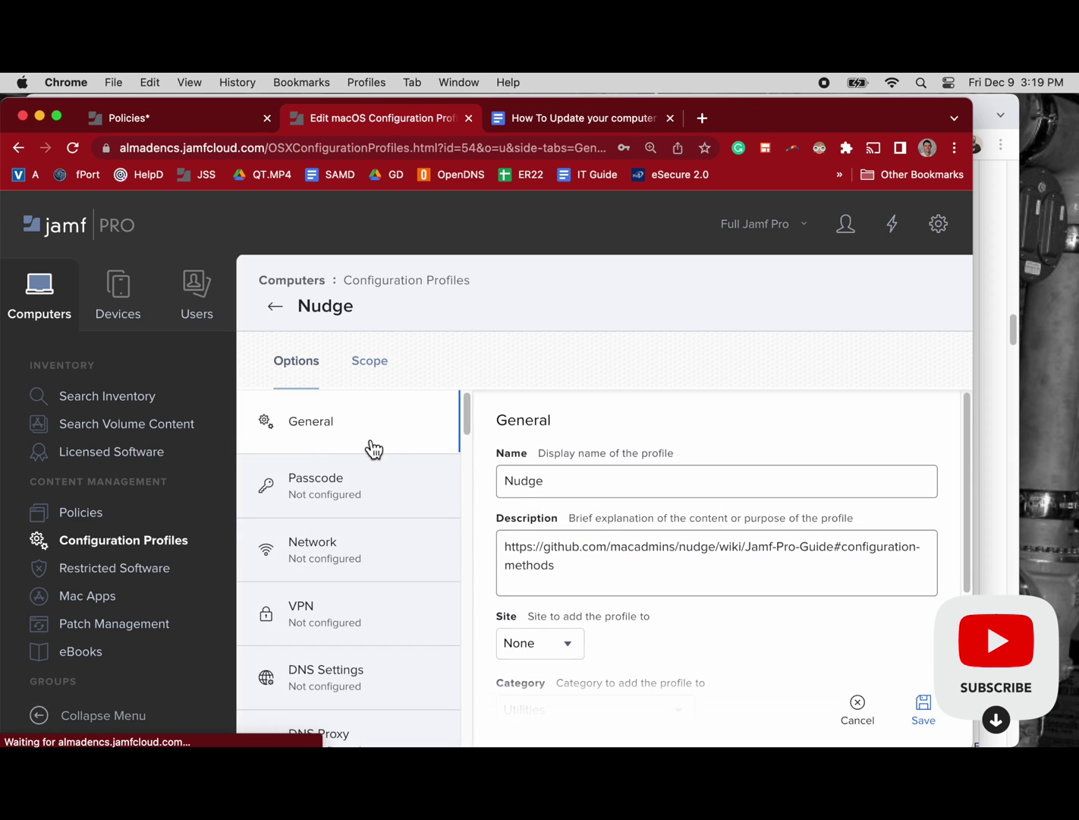
scroll(602, 535, "down", 2)
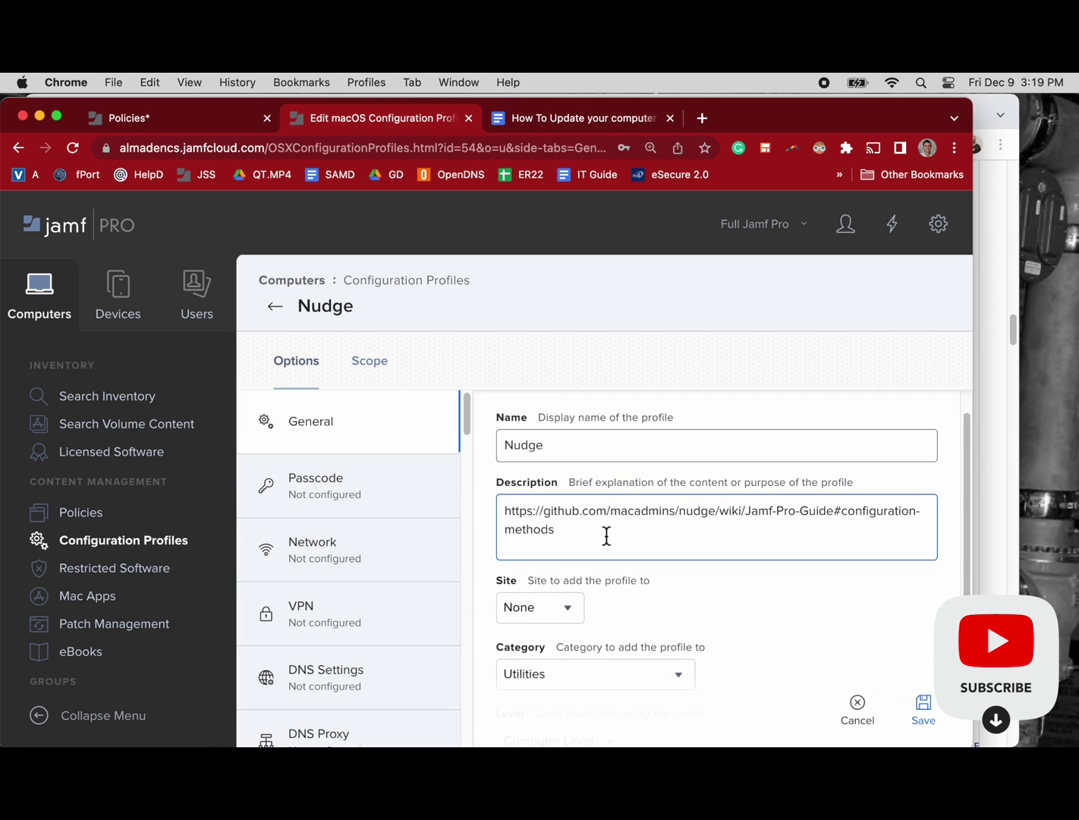
scroll(599, 531, "down", 2)
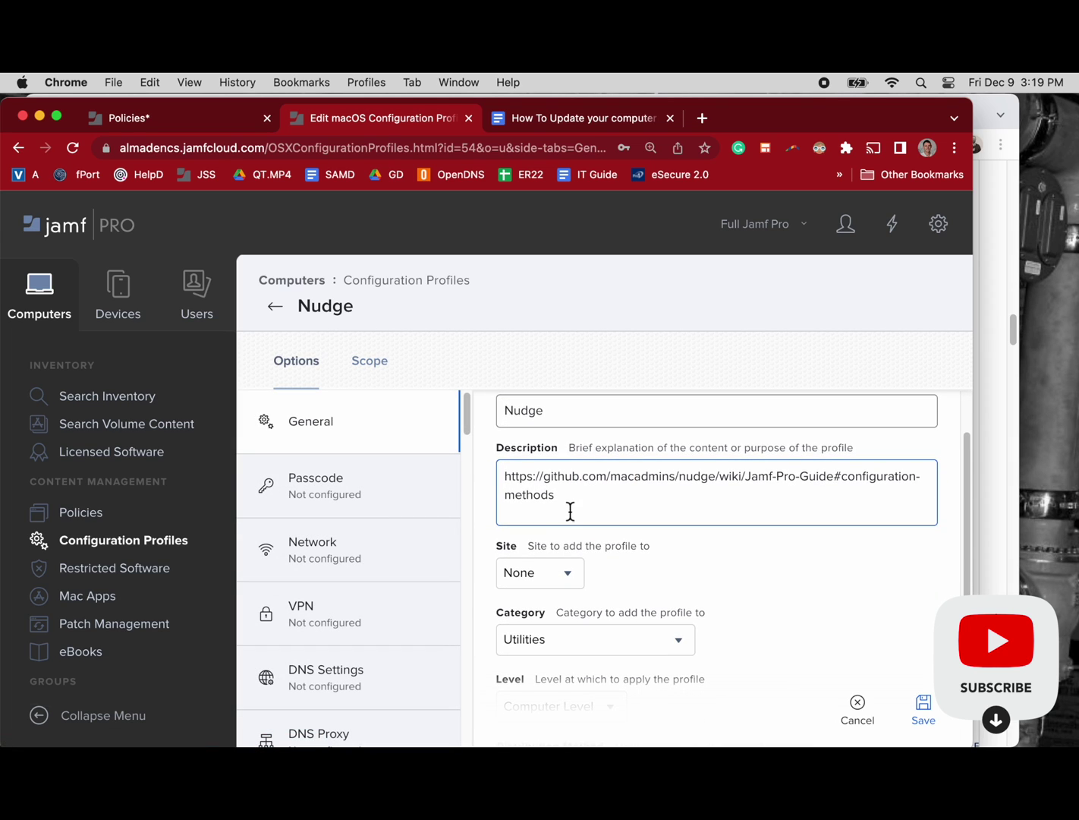
scroll(573, 520, "down", 4)
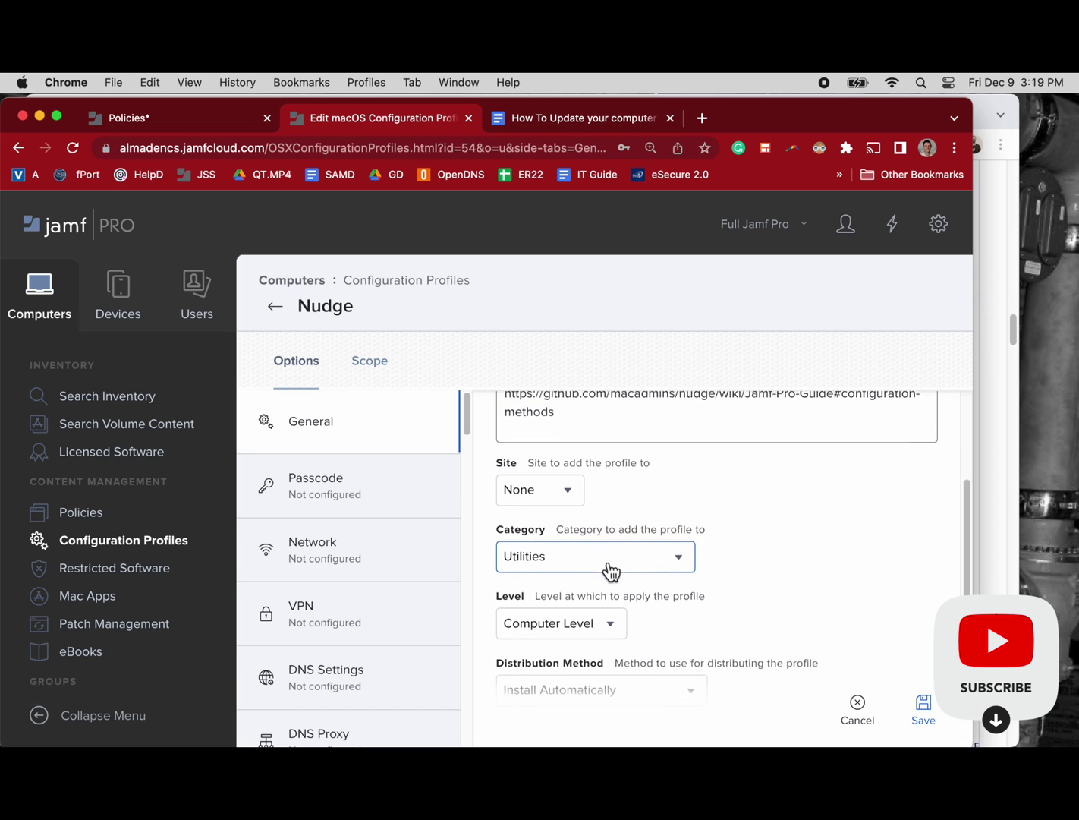
scroll(612, 571, "down", 6)
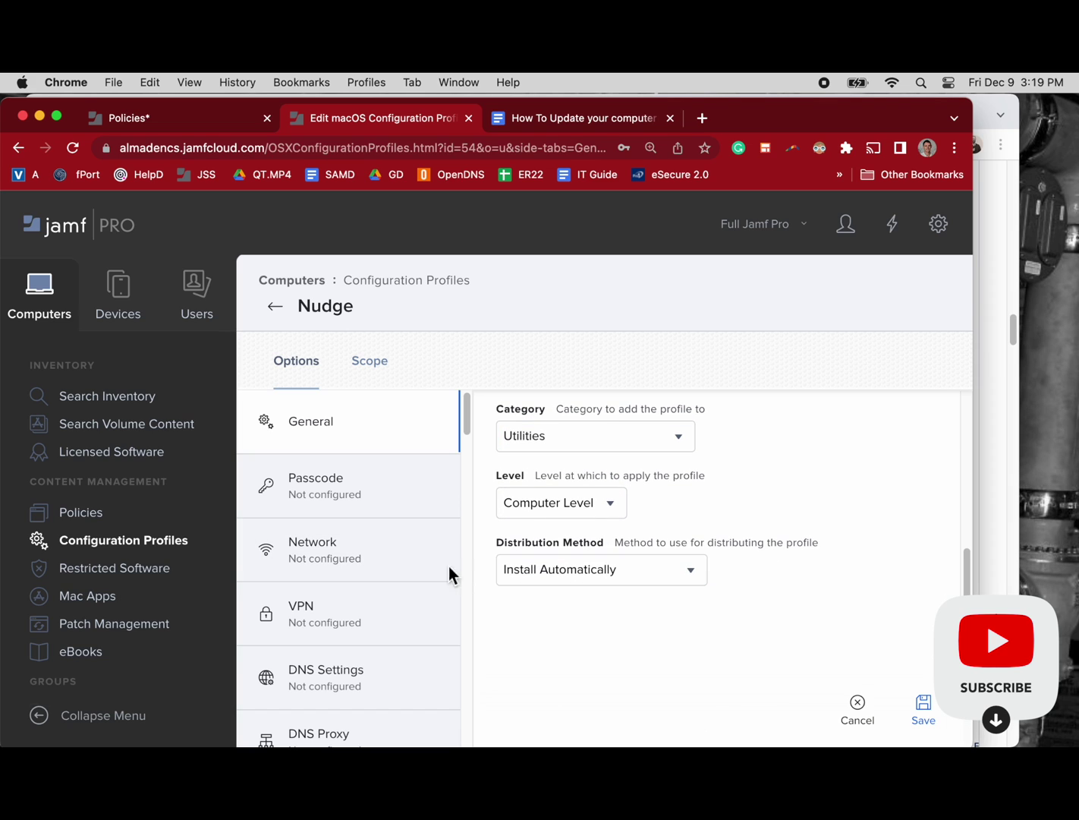
scroll(405, 603, "down", 5)
scroll(407, 605, "down", 4)
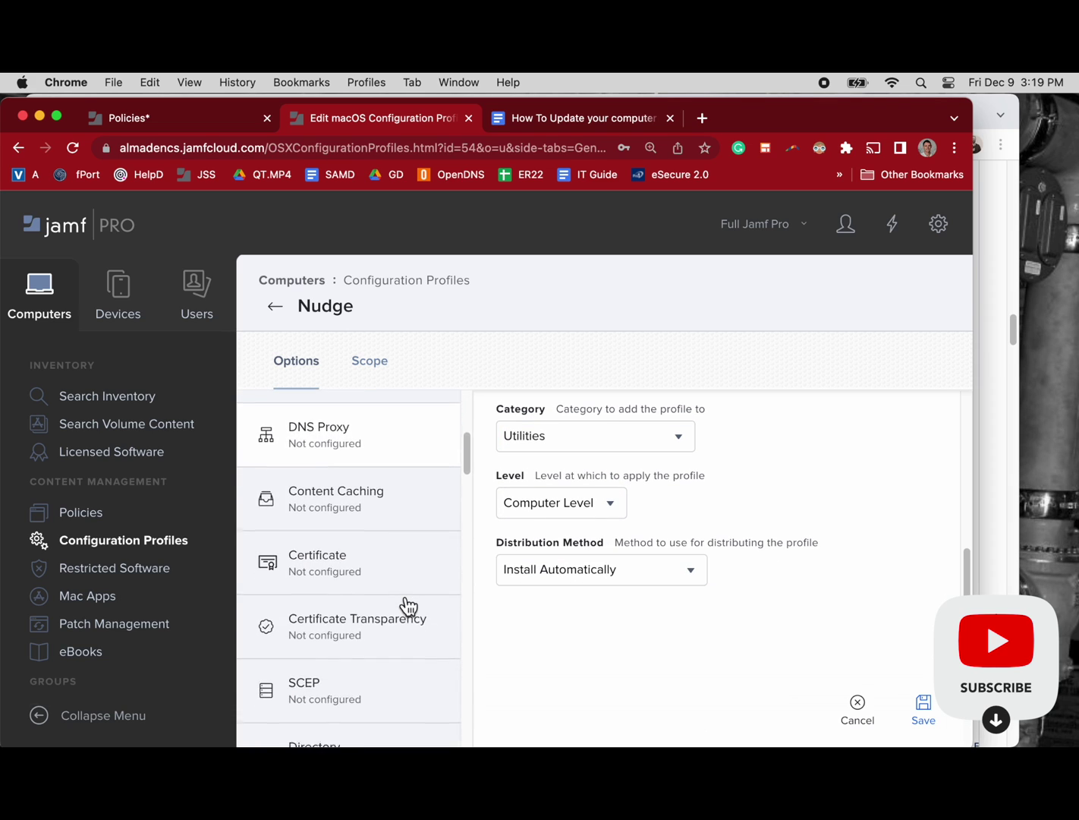
scroll(407, 605, "down", 15)
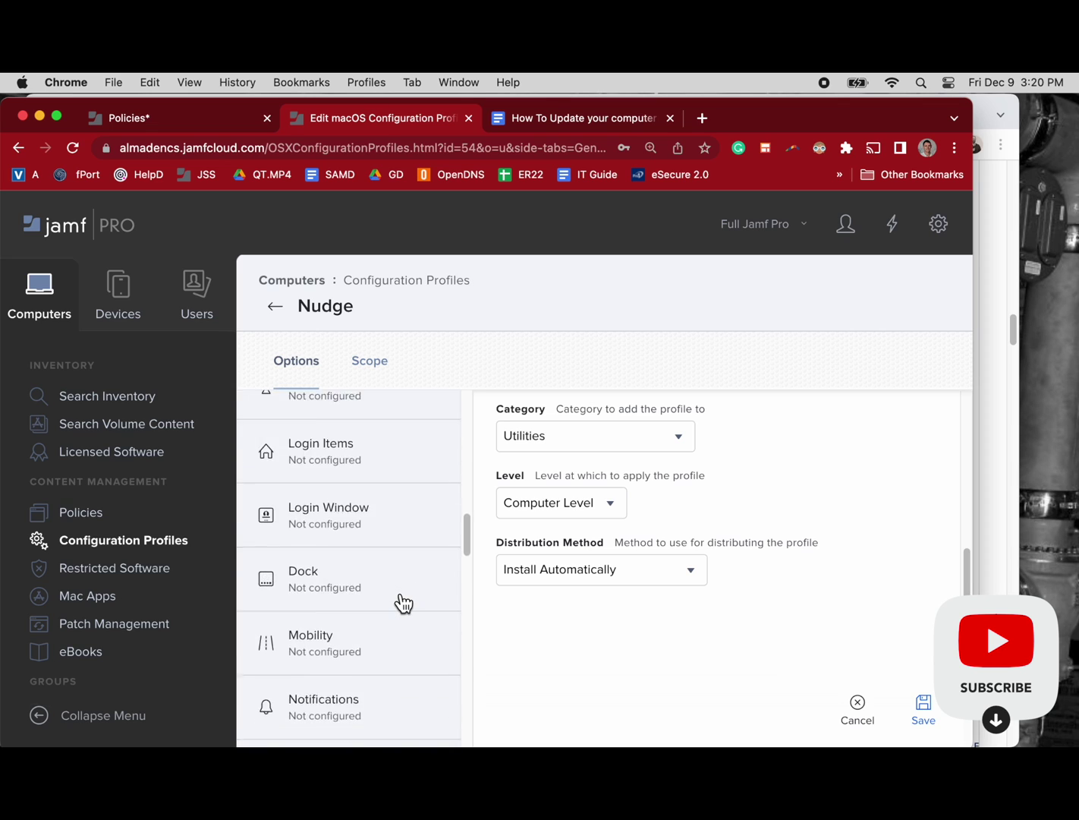
scroll(404, 604, "down", 12)
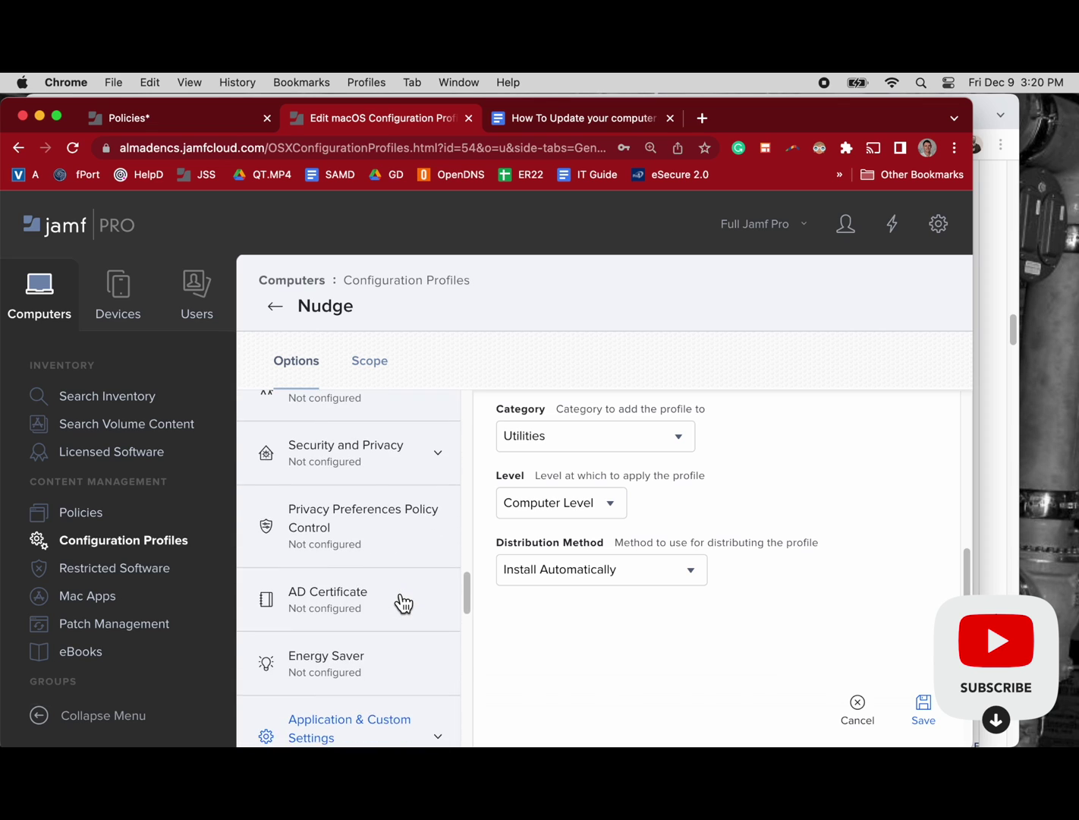
scroll(404, 604, "down", 6)
left_click(399, 494)
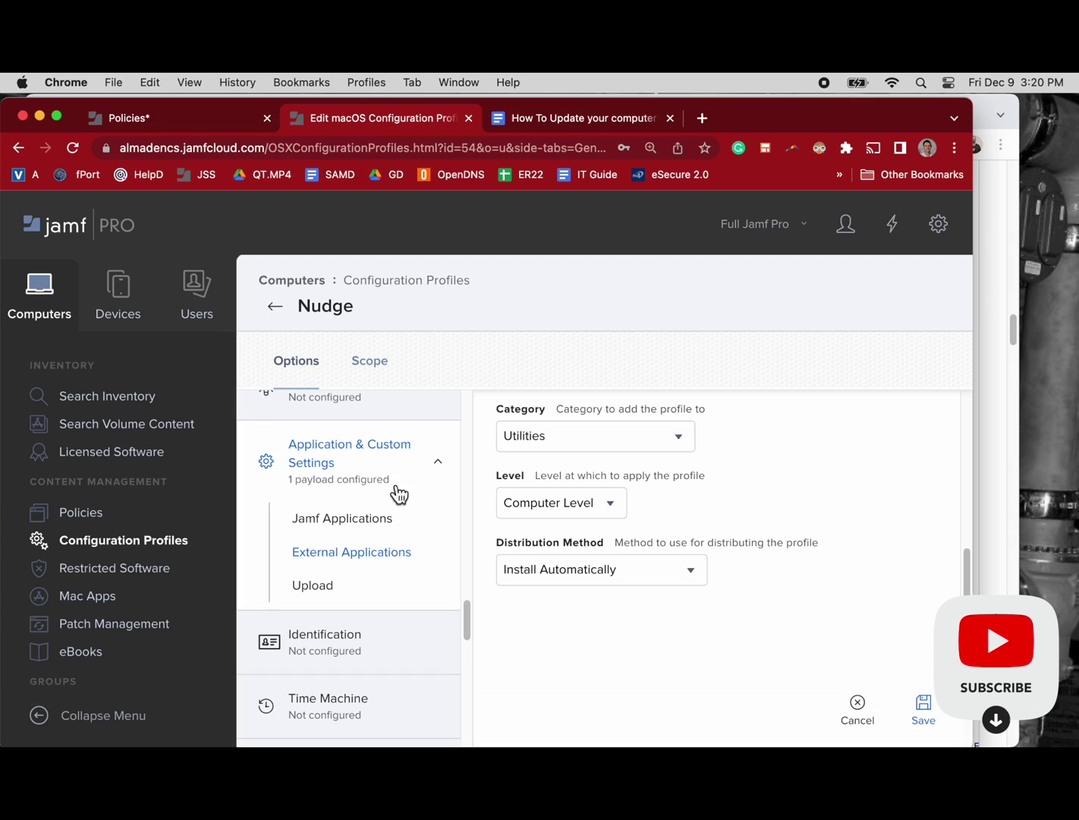
- Open the External Applications payload and review com.github.macadmins.Nudge from Preference Domain through optionalFeatures
left_click(391, 562)
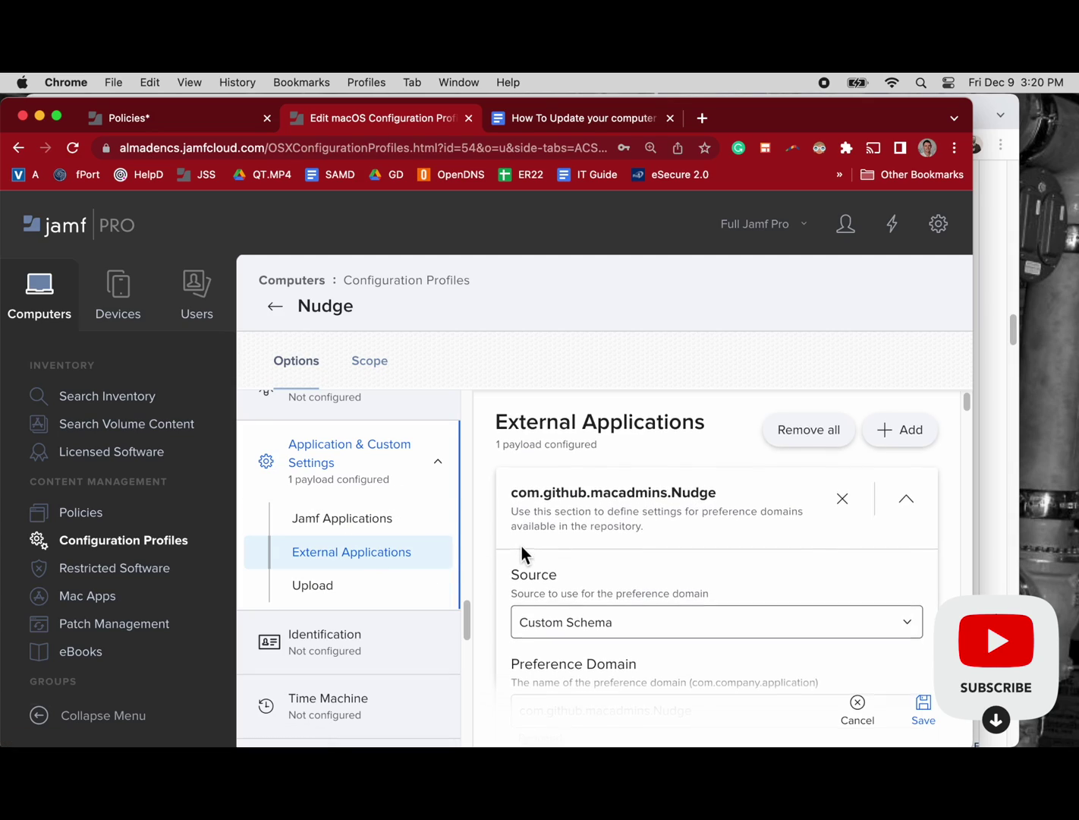
scroll(522, 546, "down", 3)
scroll(526, 558, "down", 1)
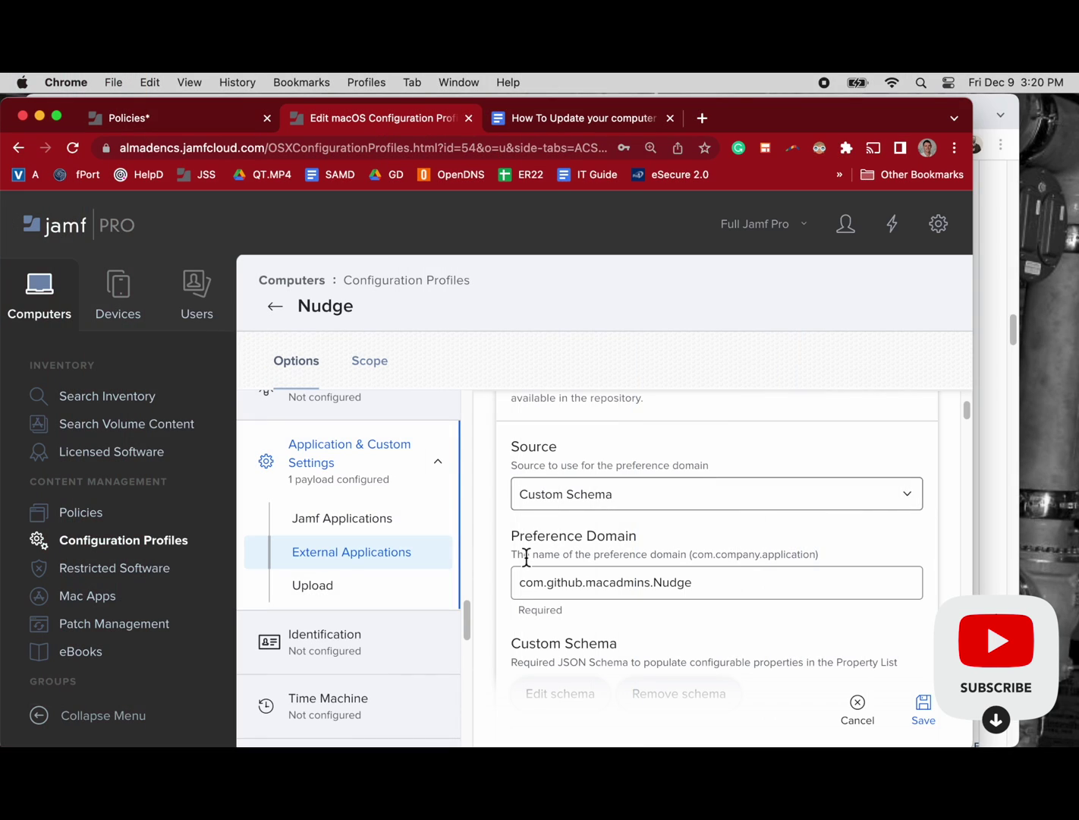
scroll(507, 562, "down", 2)
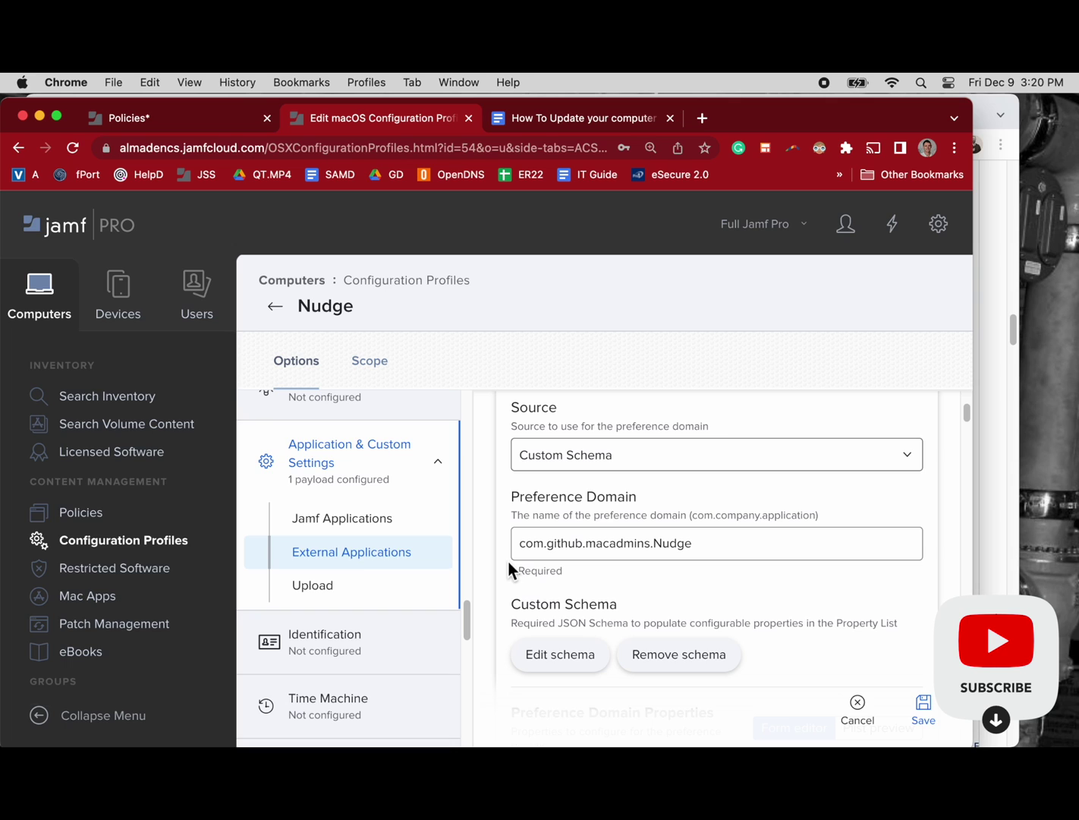
scroll(508, 560, "down", 1)
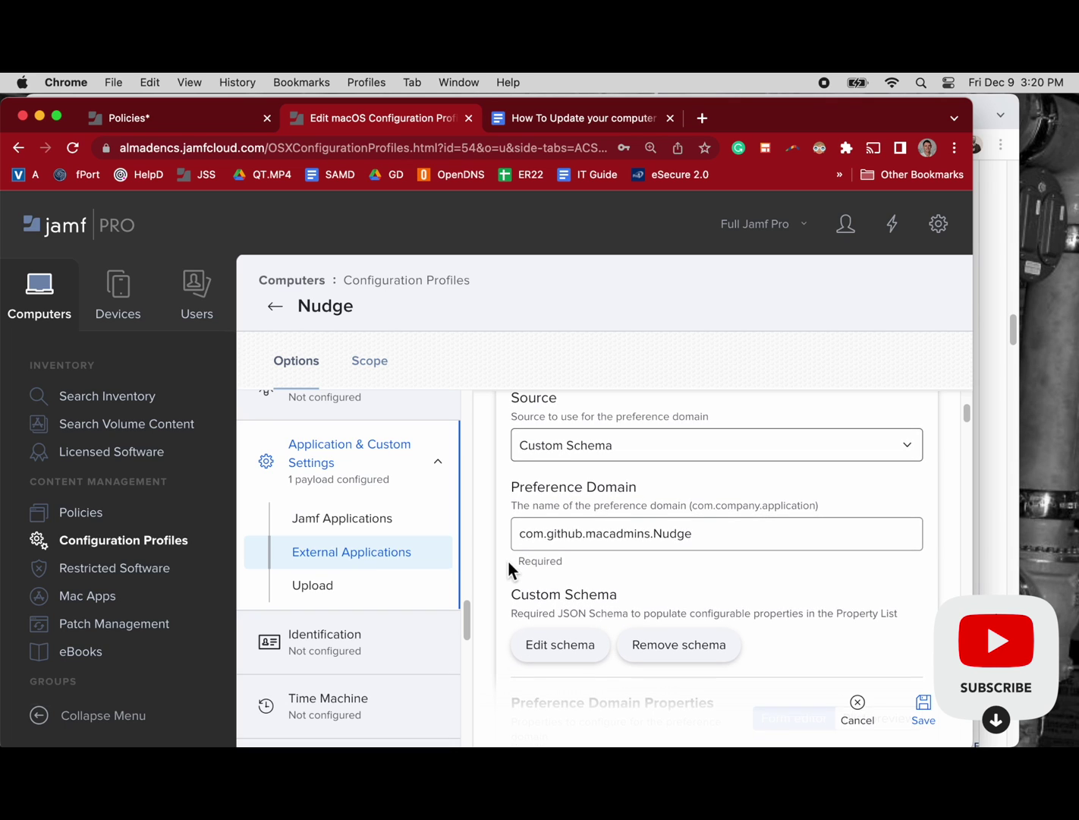
scroll(507, 560, "down", 1)
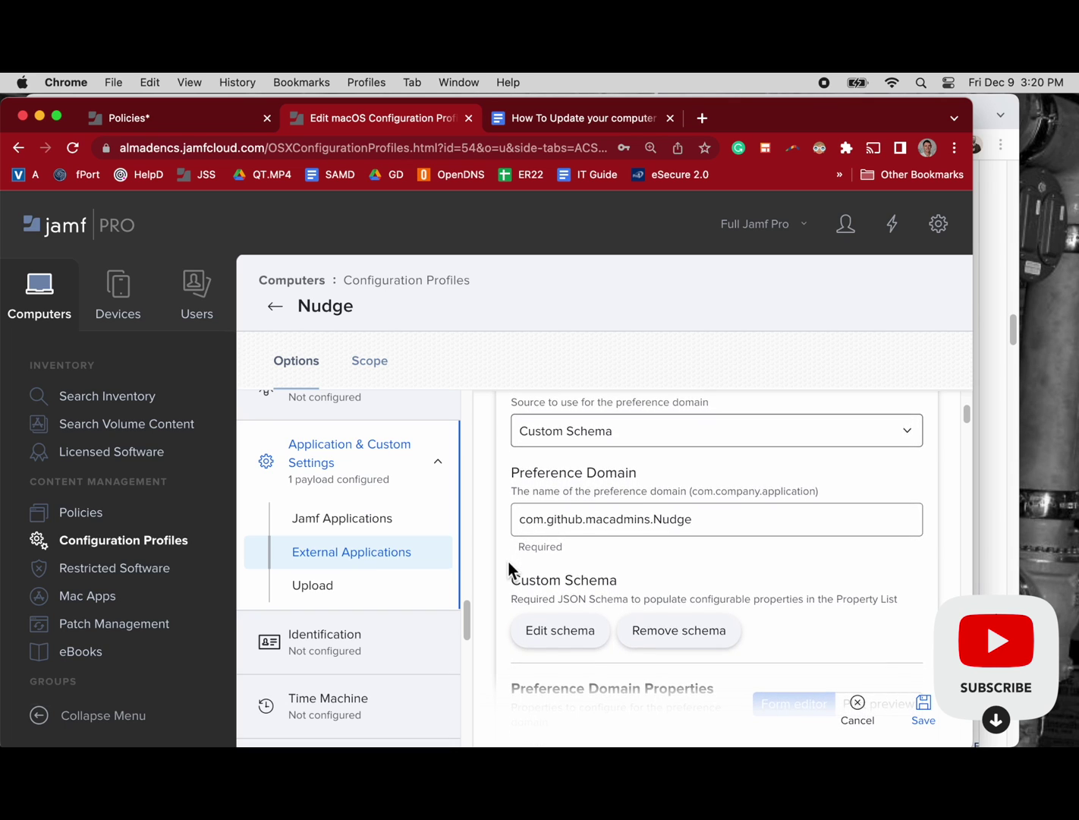
scroll(508, 559, "down", 1)
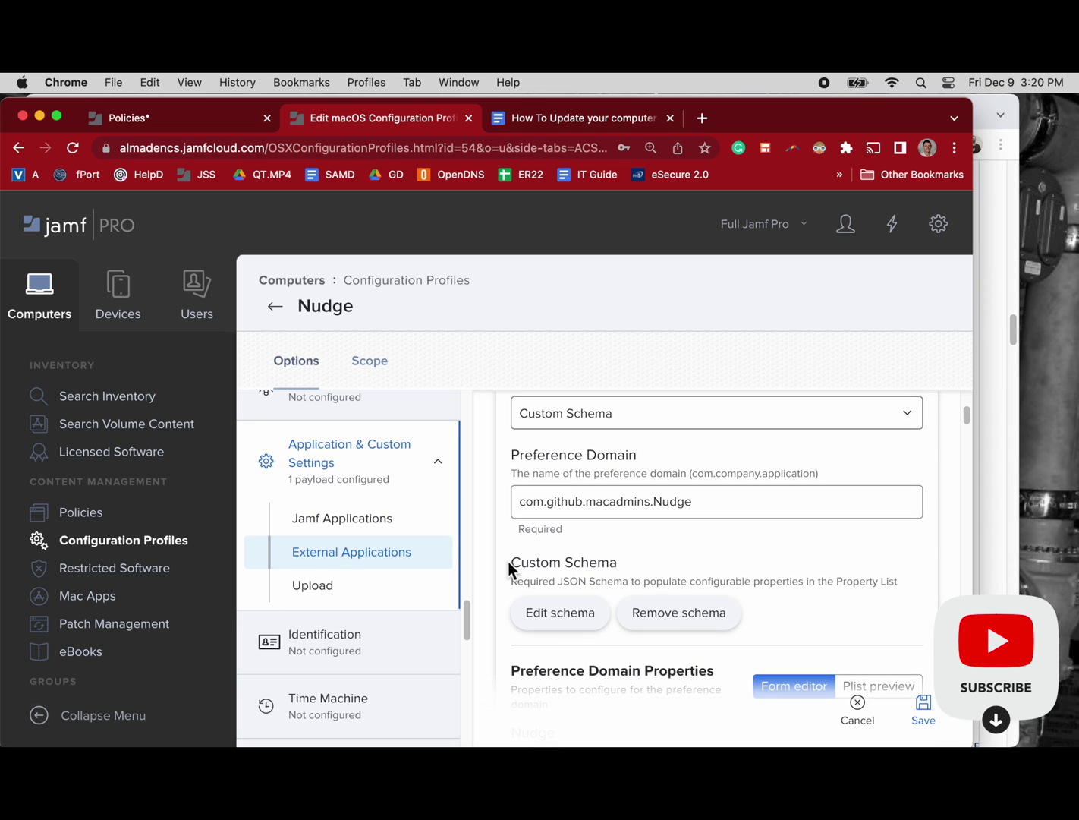
scroll(508, 562, "down", 1)
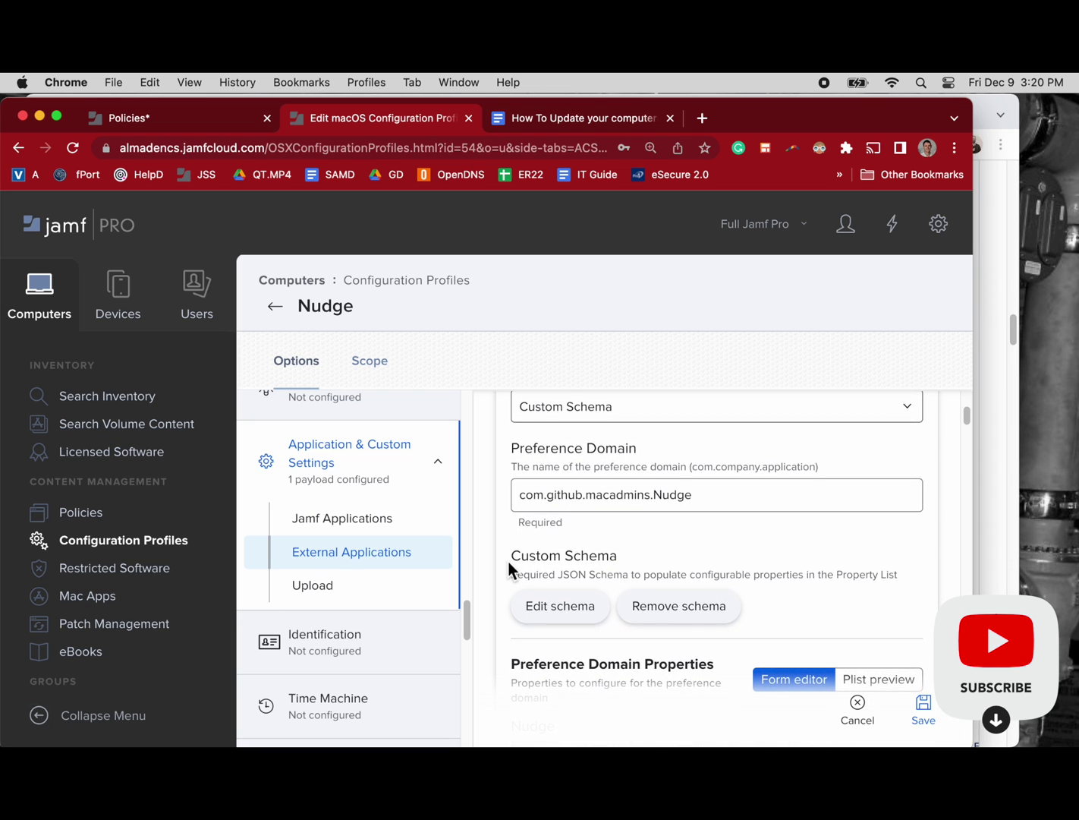
scroll(509, 562, "down", 3)
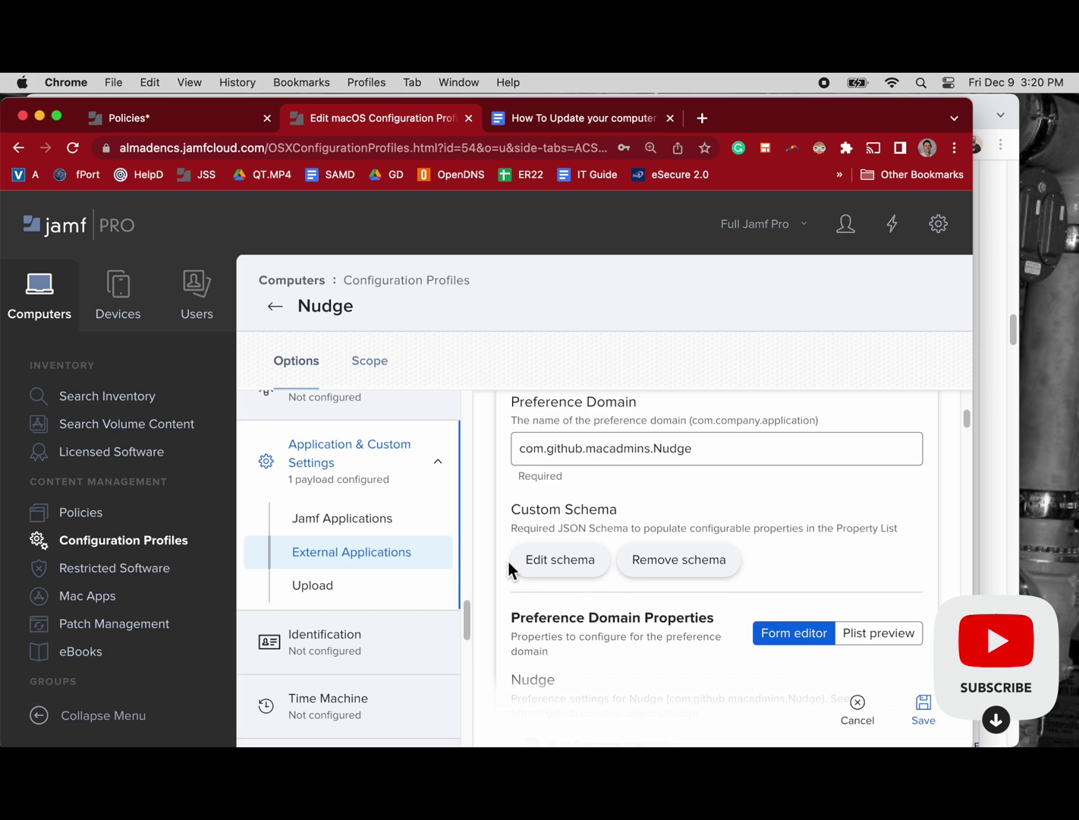
scroll(507, 568, "down", 1)
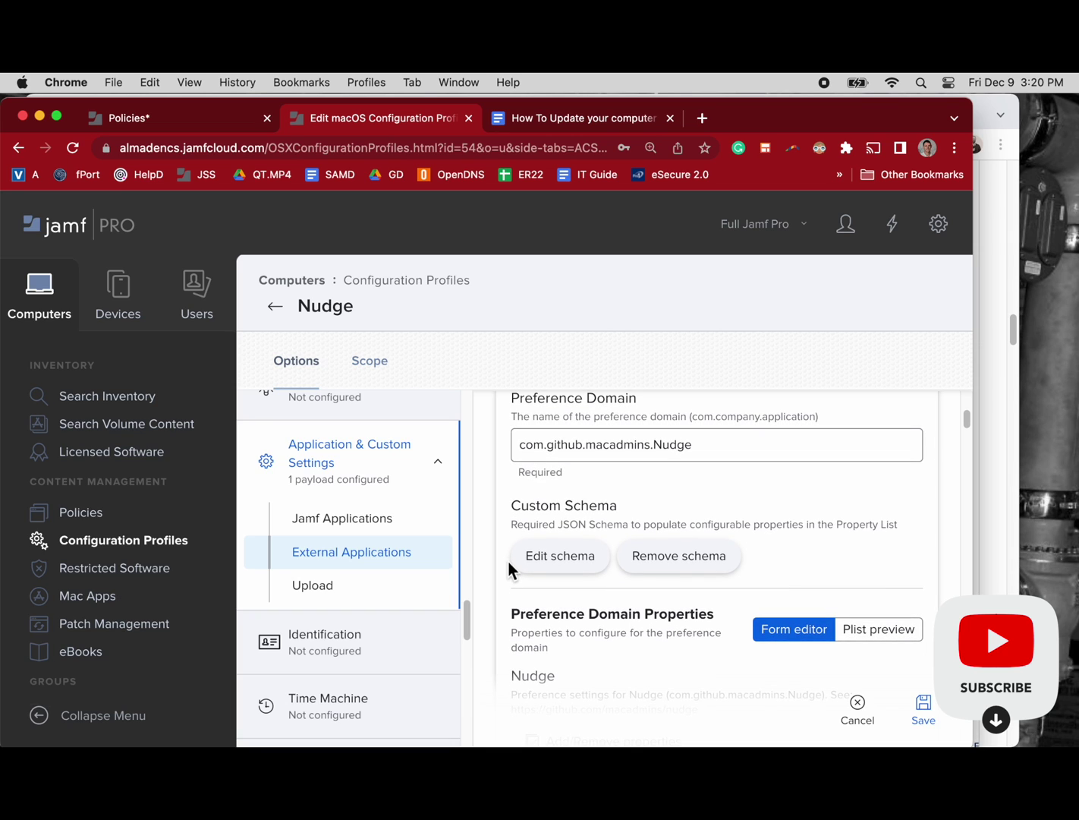
scroll(509, 567, "down", 1)
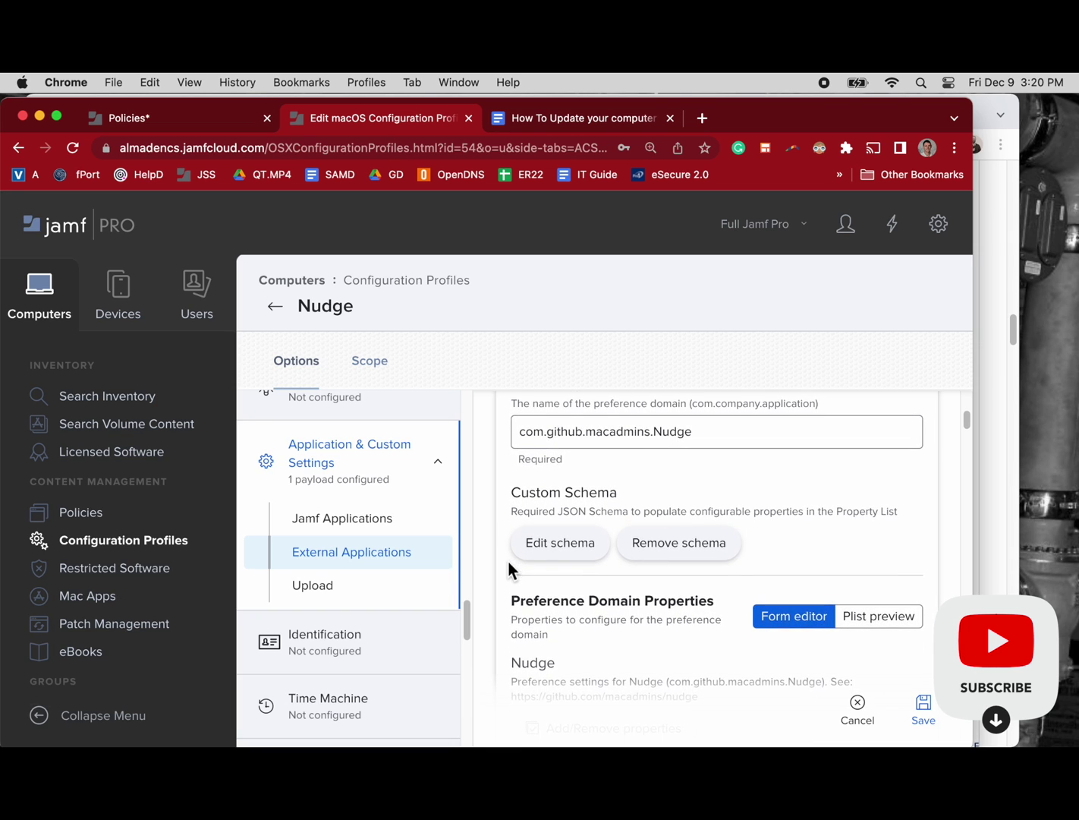
scroll(508, 559, "down", 4)
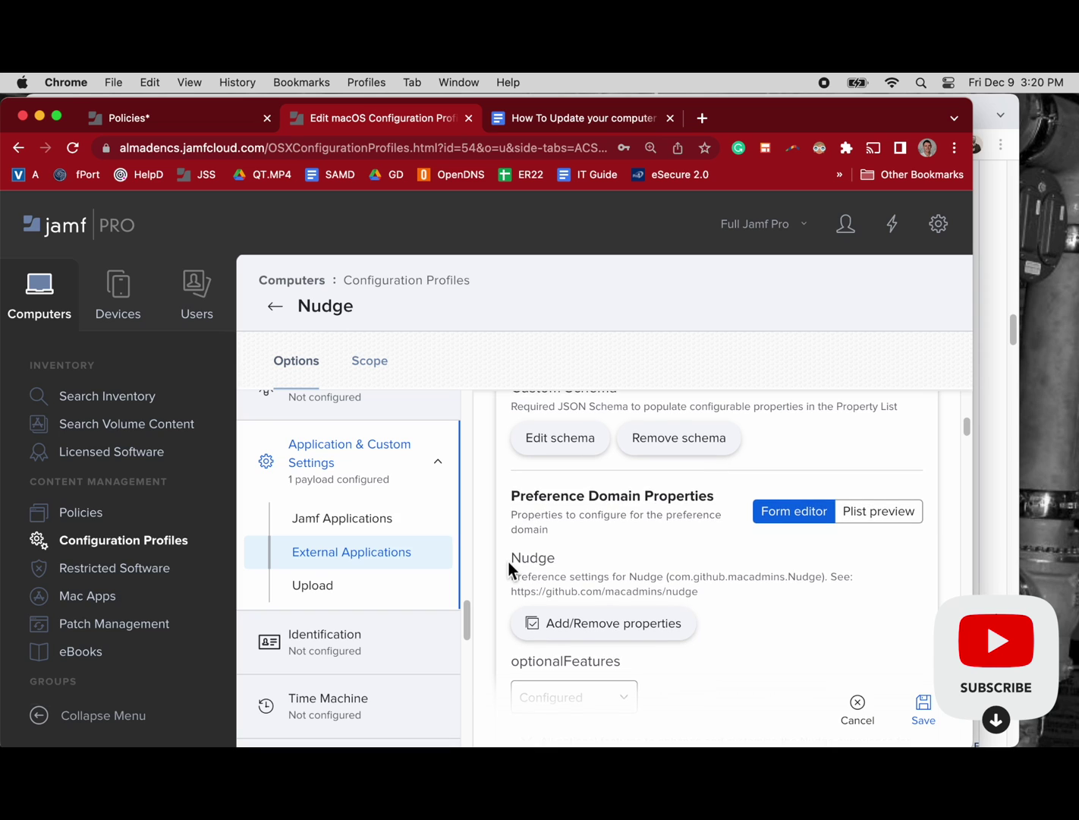
scroll(507, 560, "down", 1)
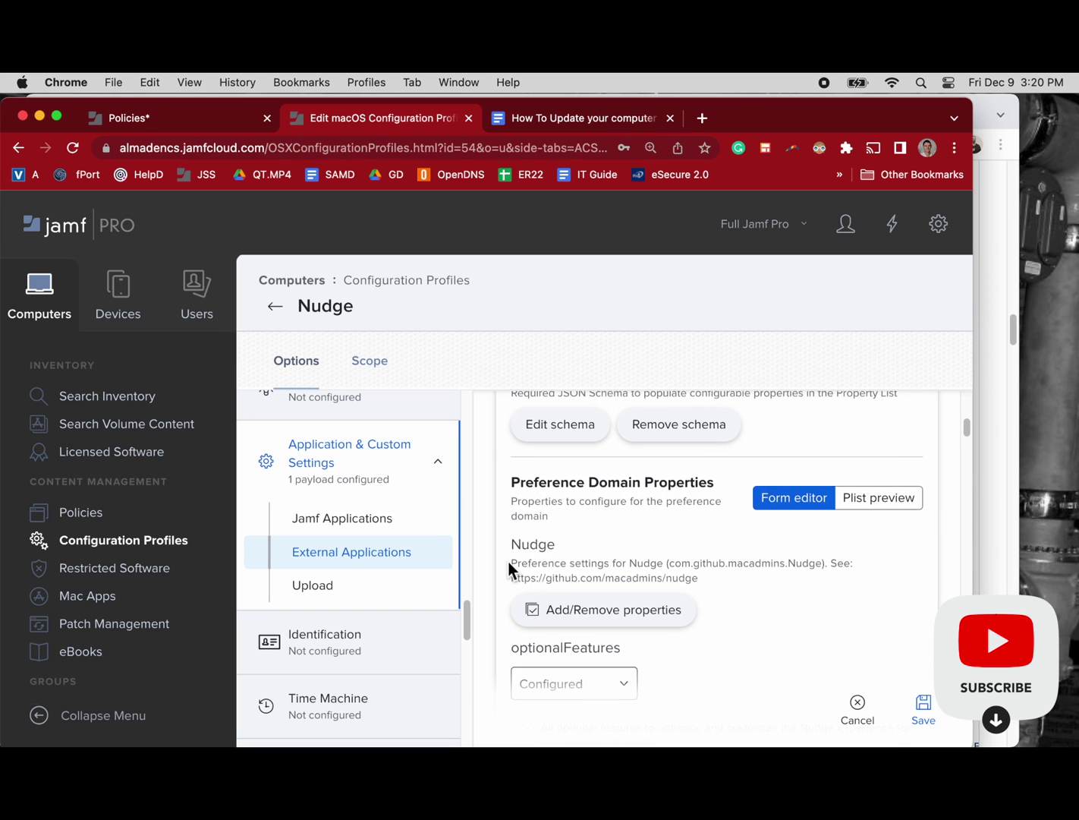
scroll(507, 560, "down", 2)
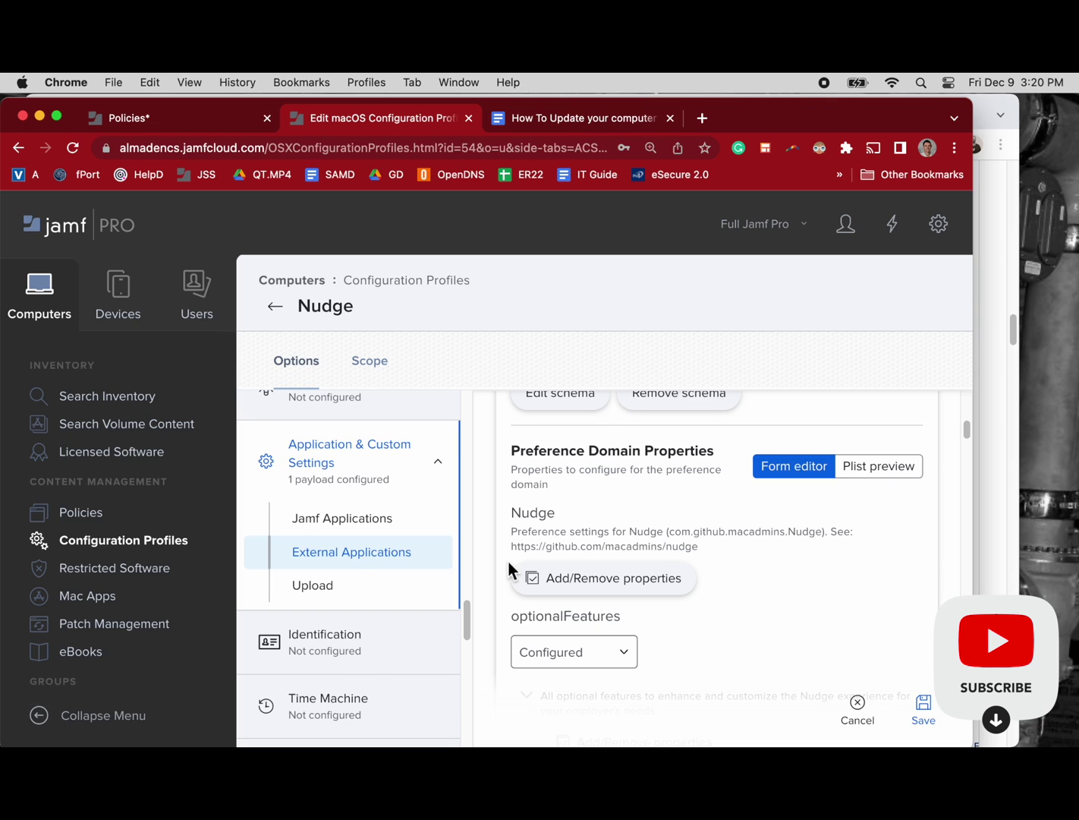
scroll(508, 561, "down", 2)
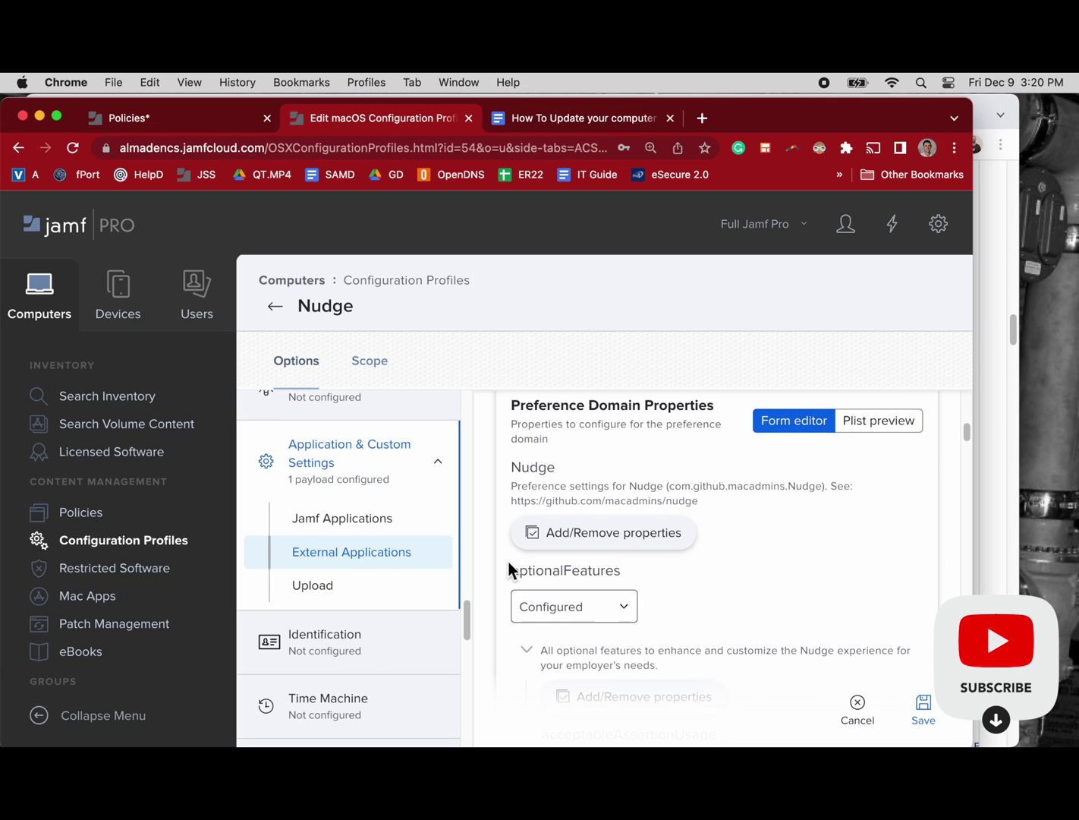
scroll(508, 560, "down", 1)
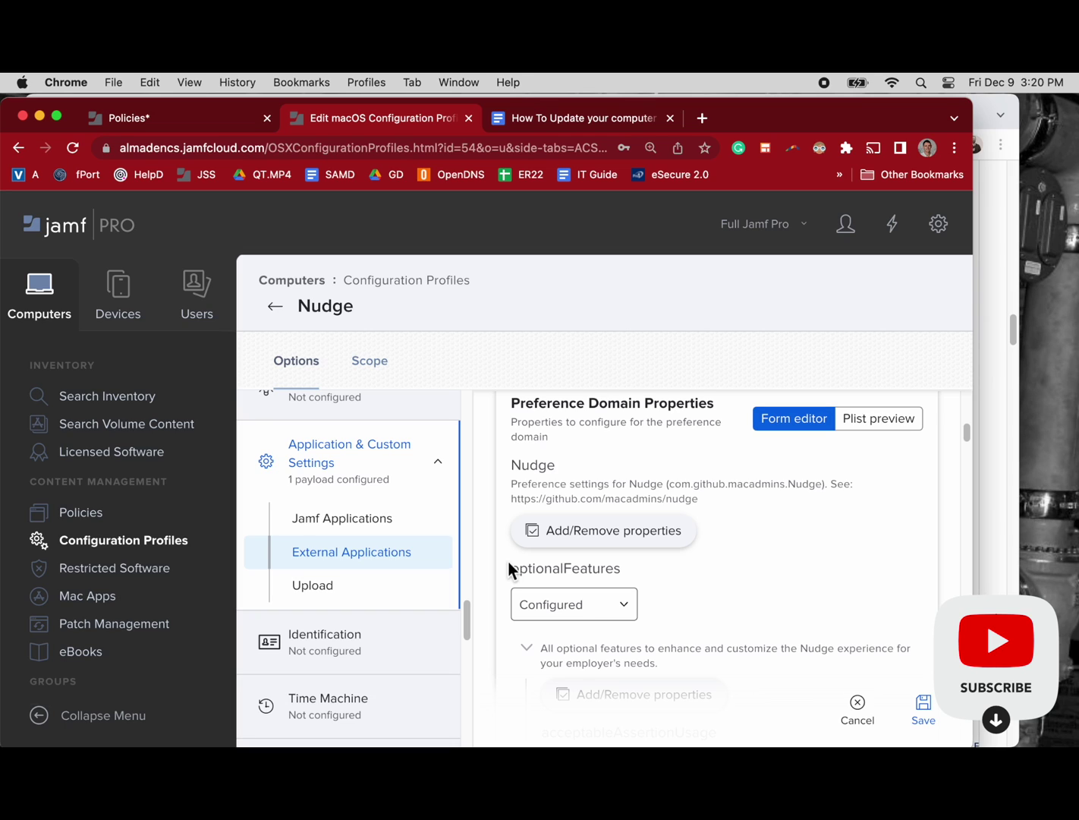
scroll(508, 560, "down", 2)
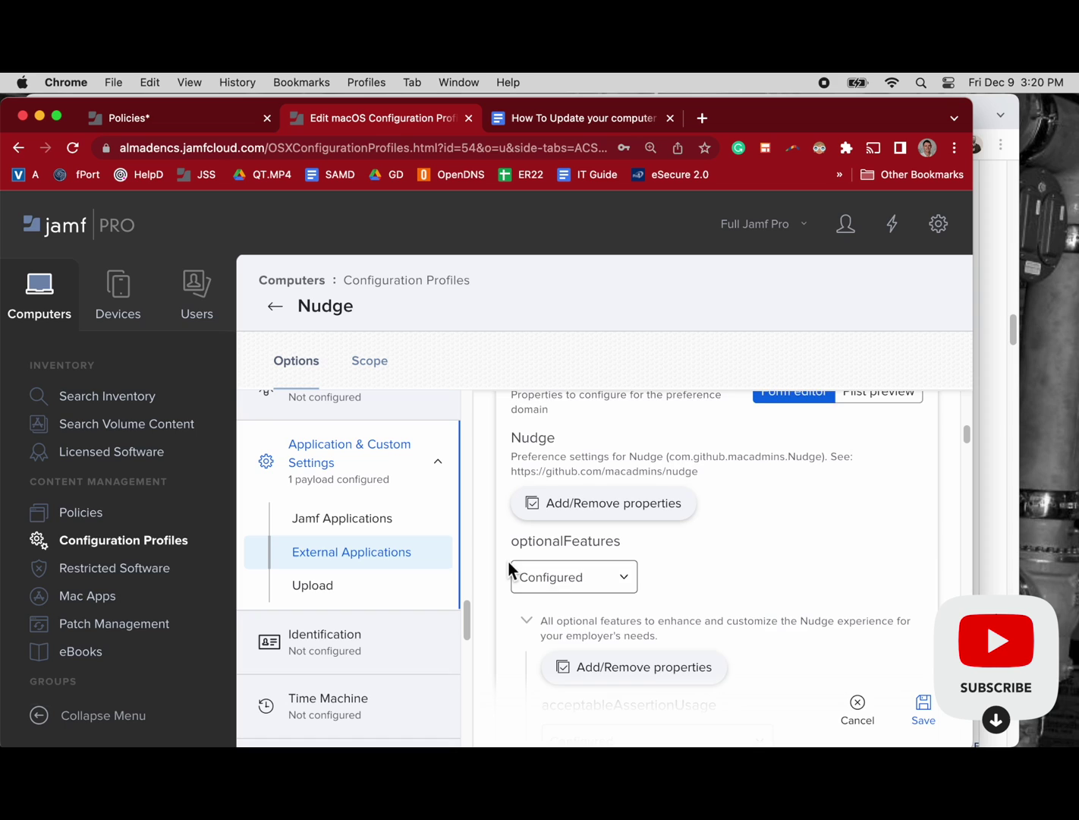
scroll(509, 568, "down", 3)
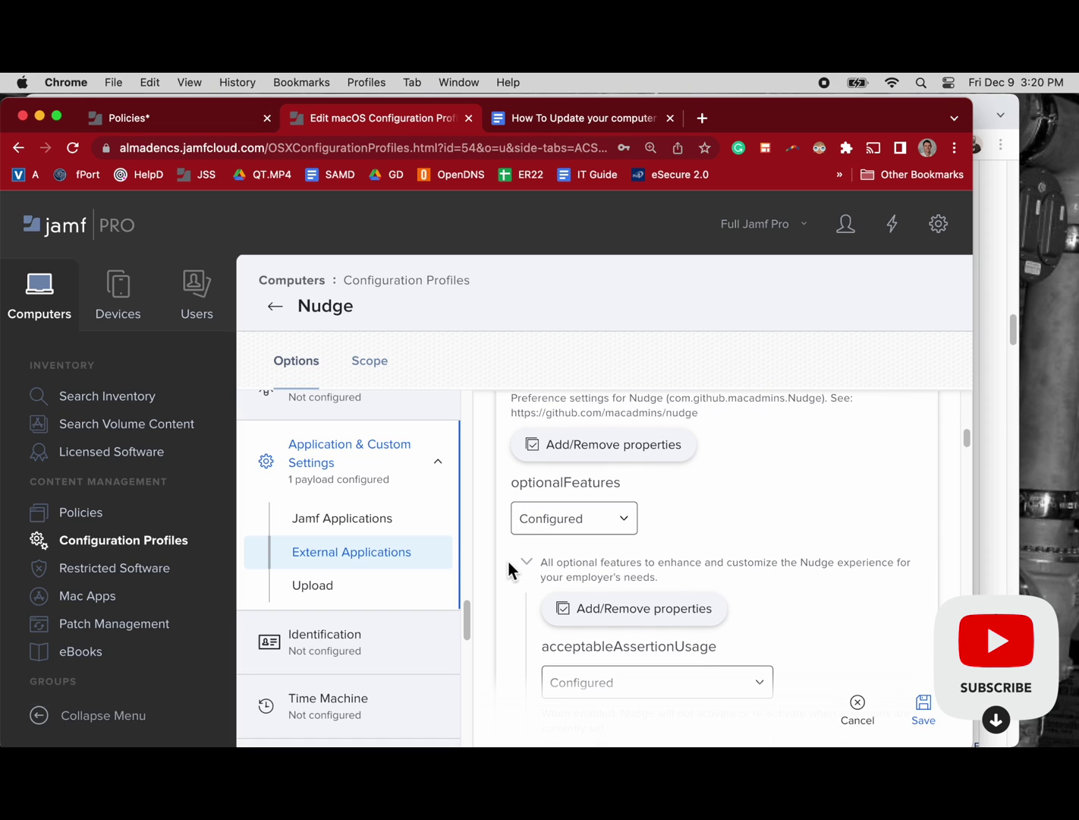
scroll(507, 562, "down", 1)
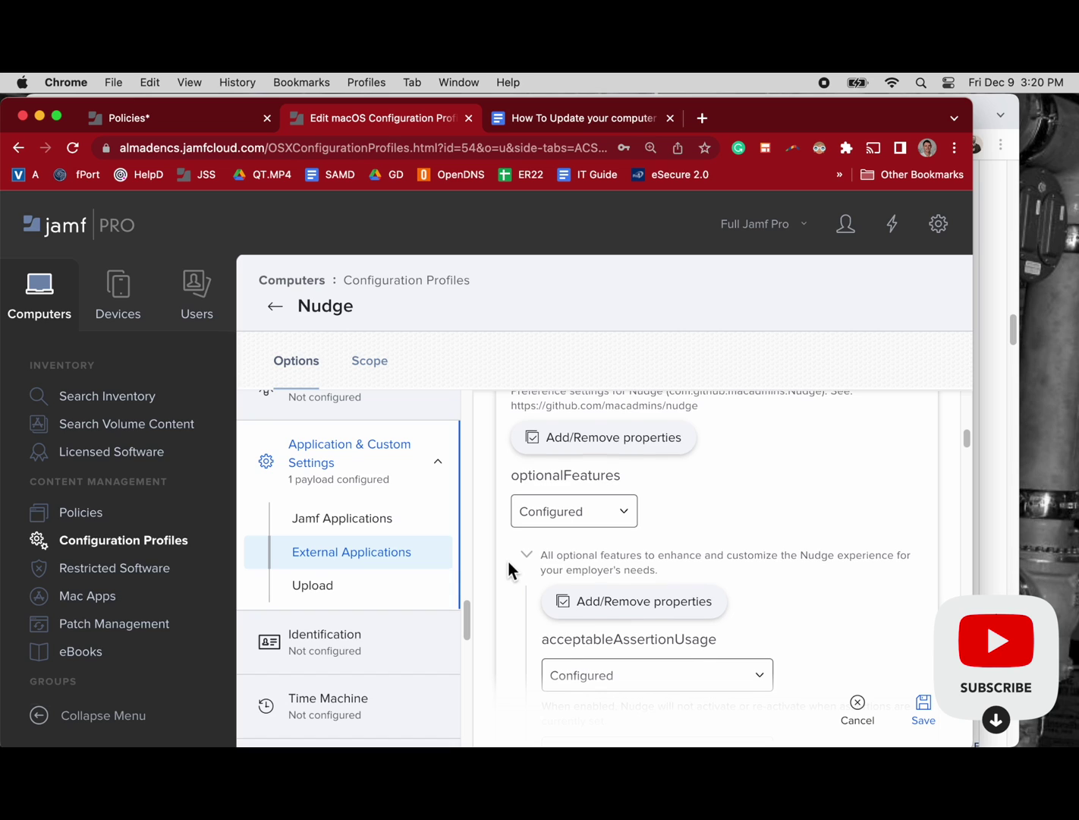
scroll(508, 562, "down", 2)
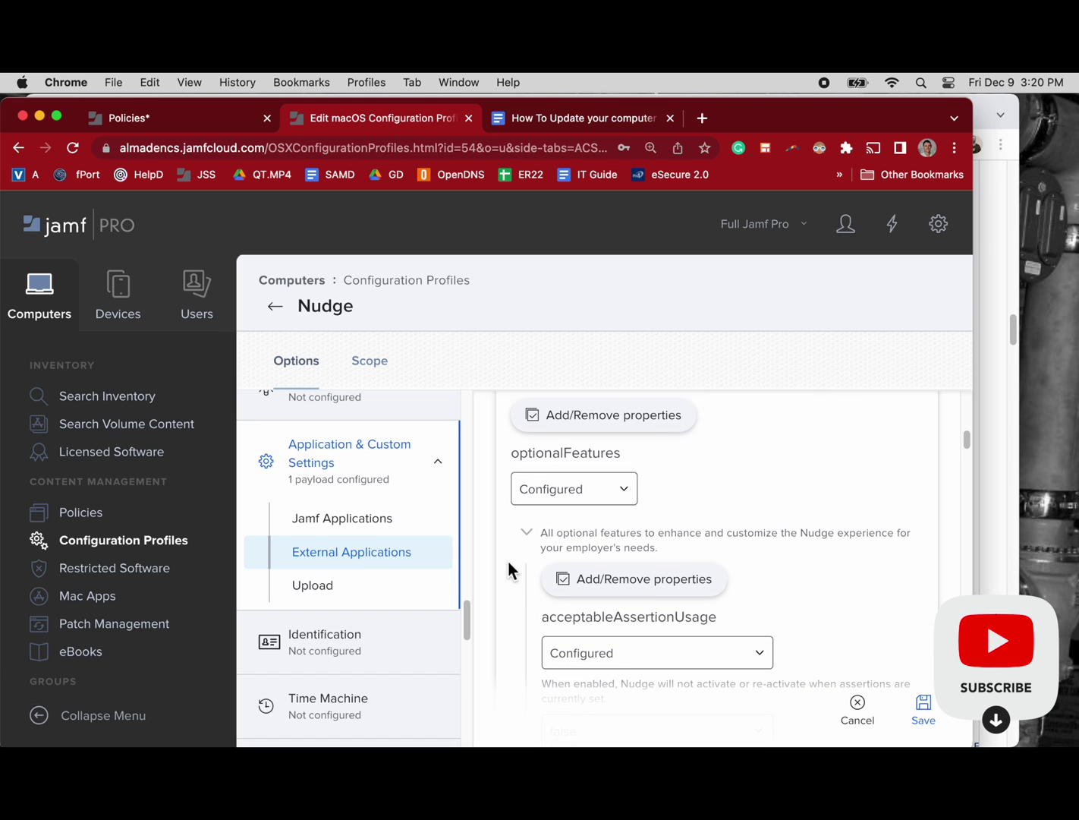
scroll(509, 562, "down", 1)
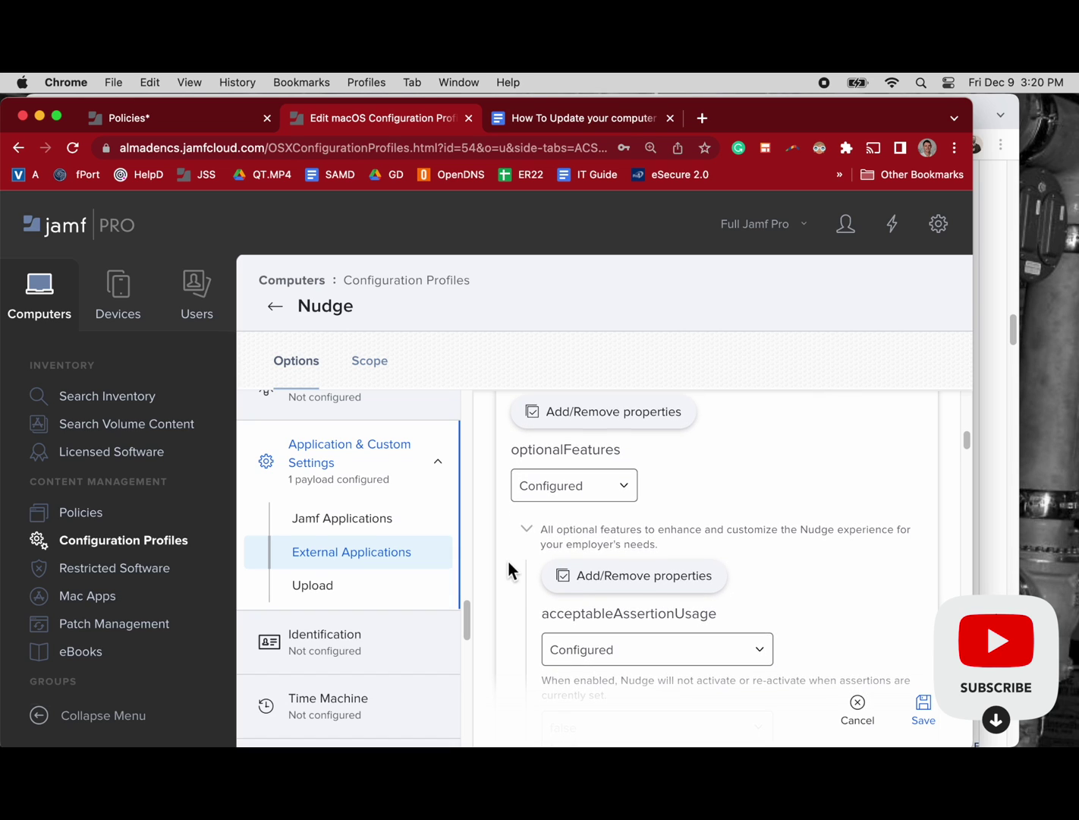
scroll(508, 563, "down", 2)
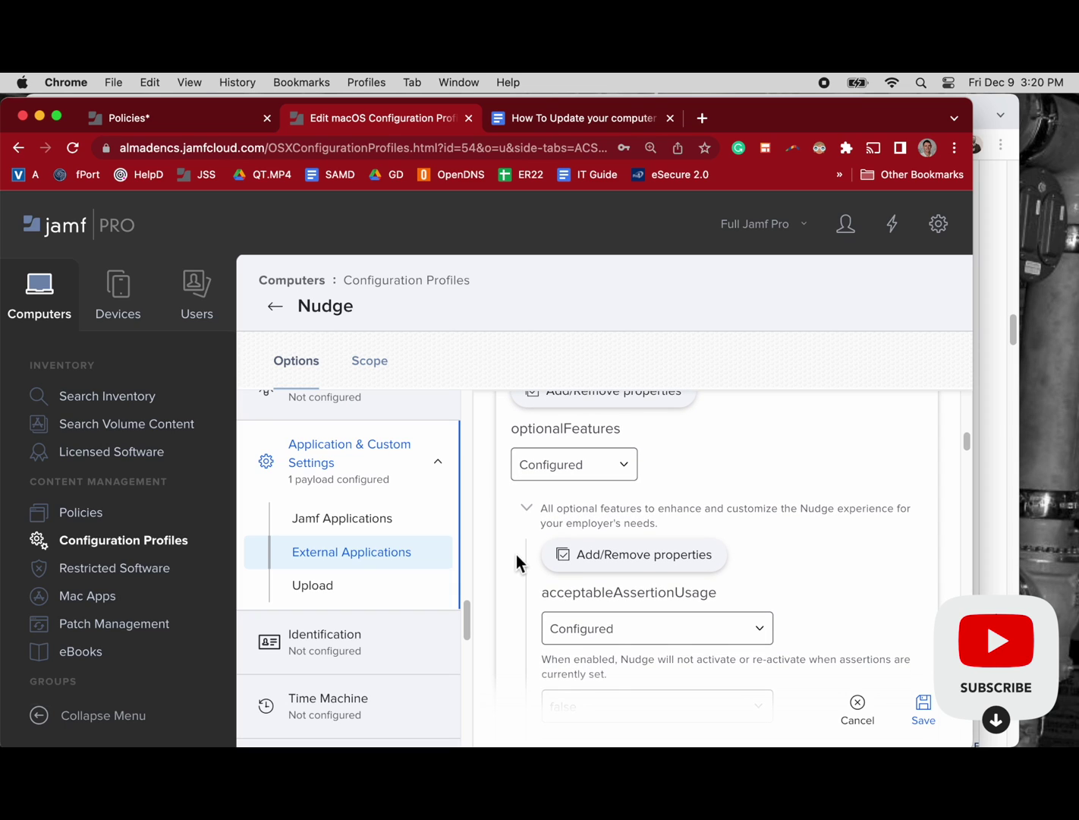
scroll(509, 561, "down", 5)
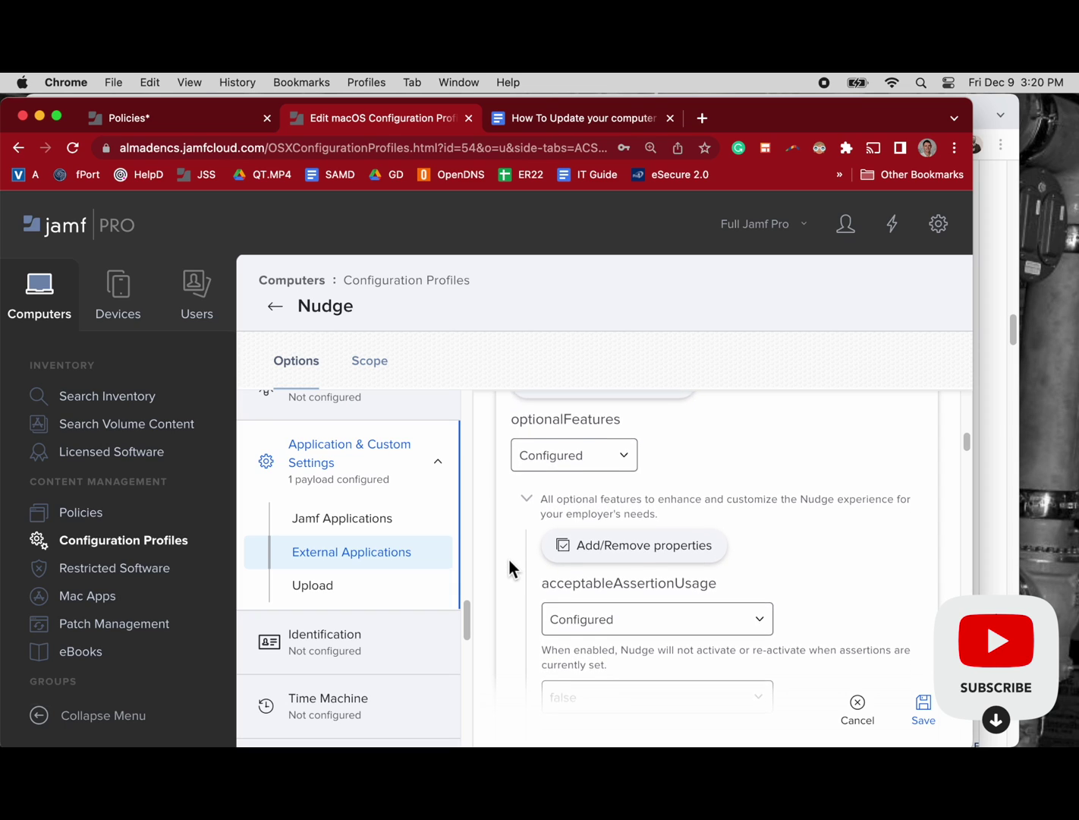
scroll(508, 567, "down", 1)
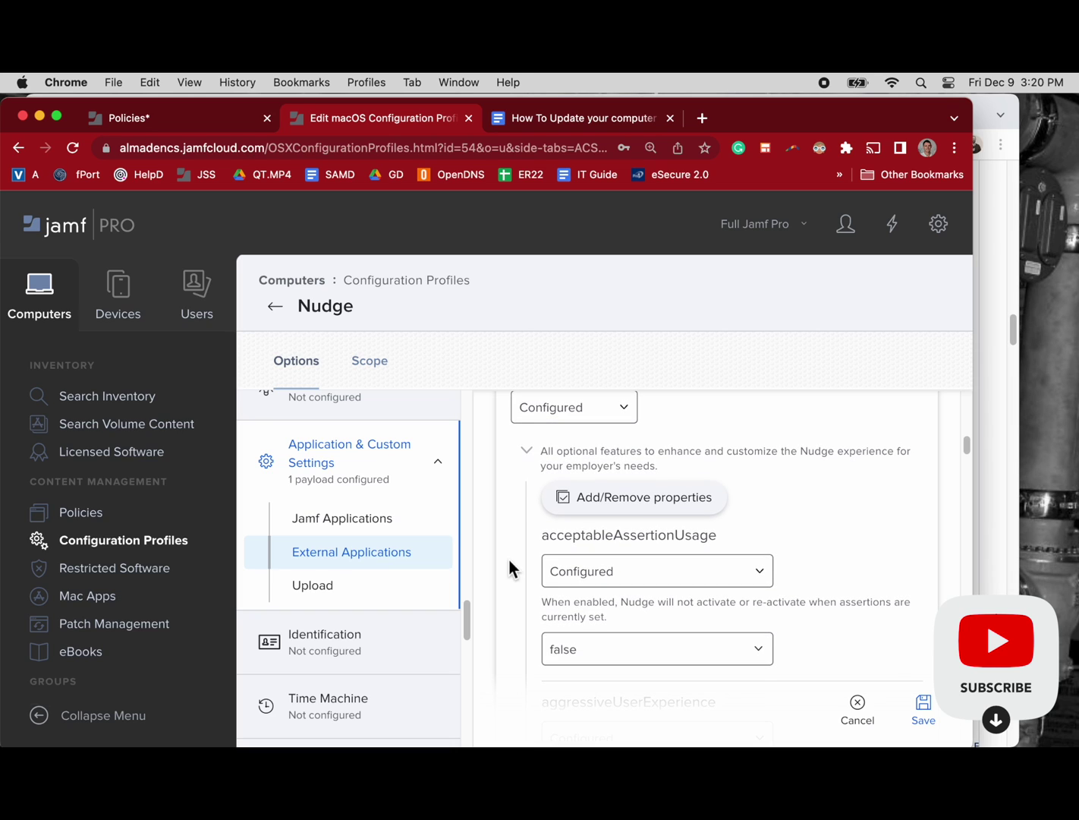
scroll(508, 560, "down", 5)
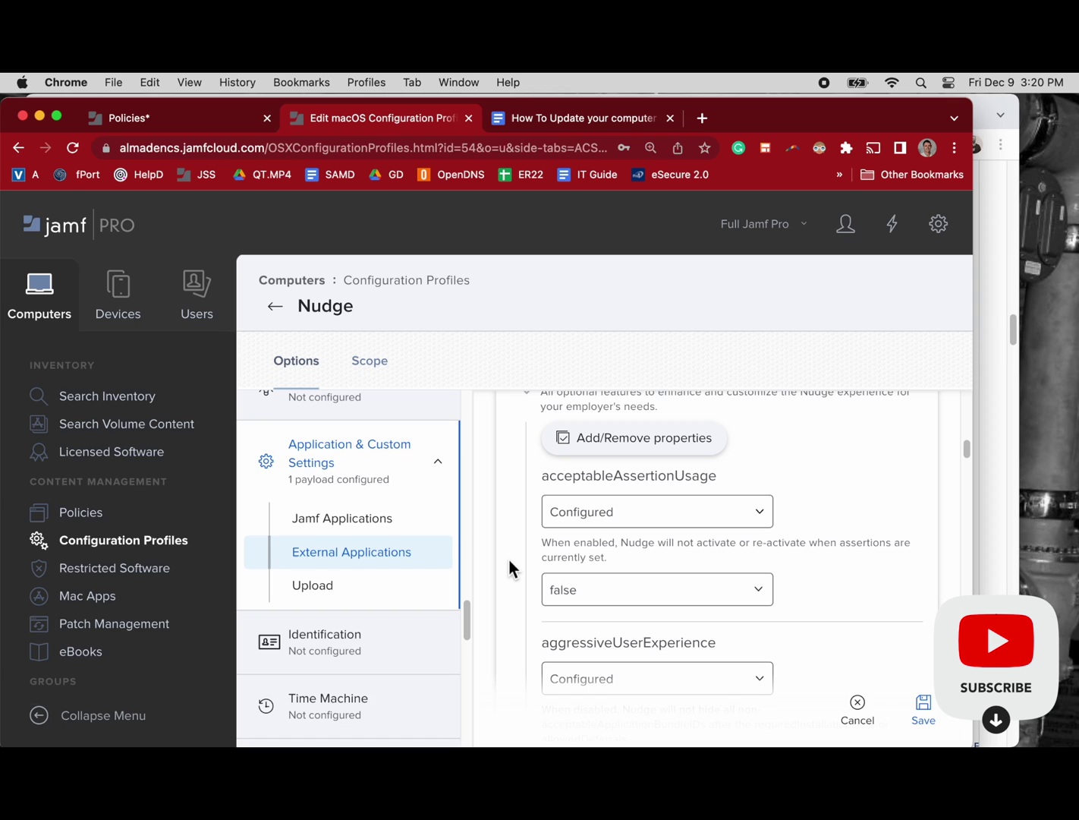
scroll(508, 558, "down", 1)
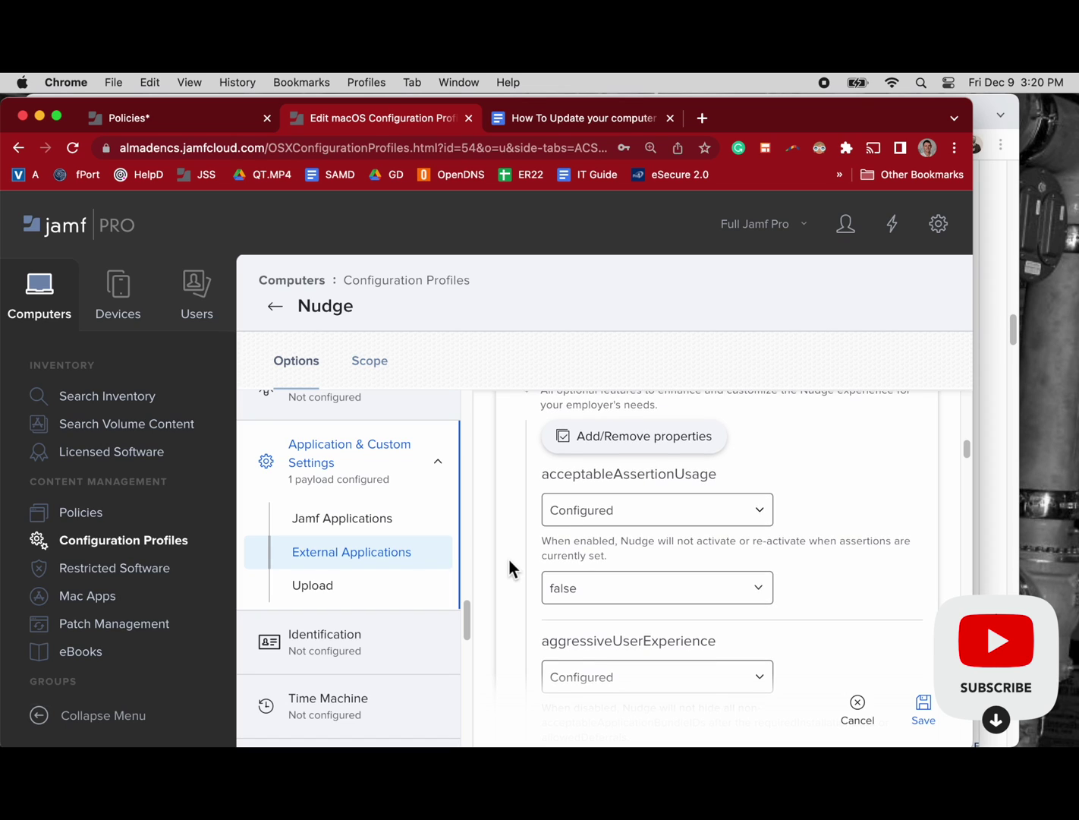
scroll(509, 559, "down", 1)
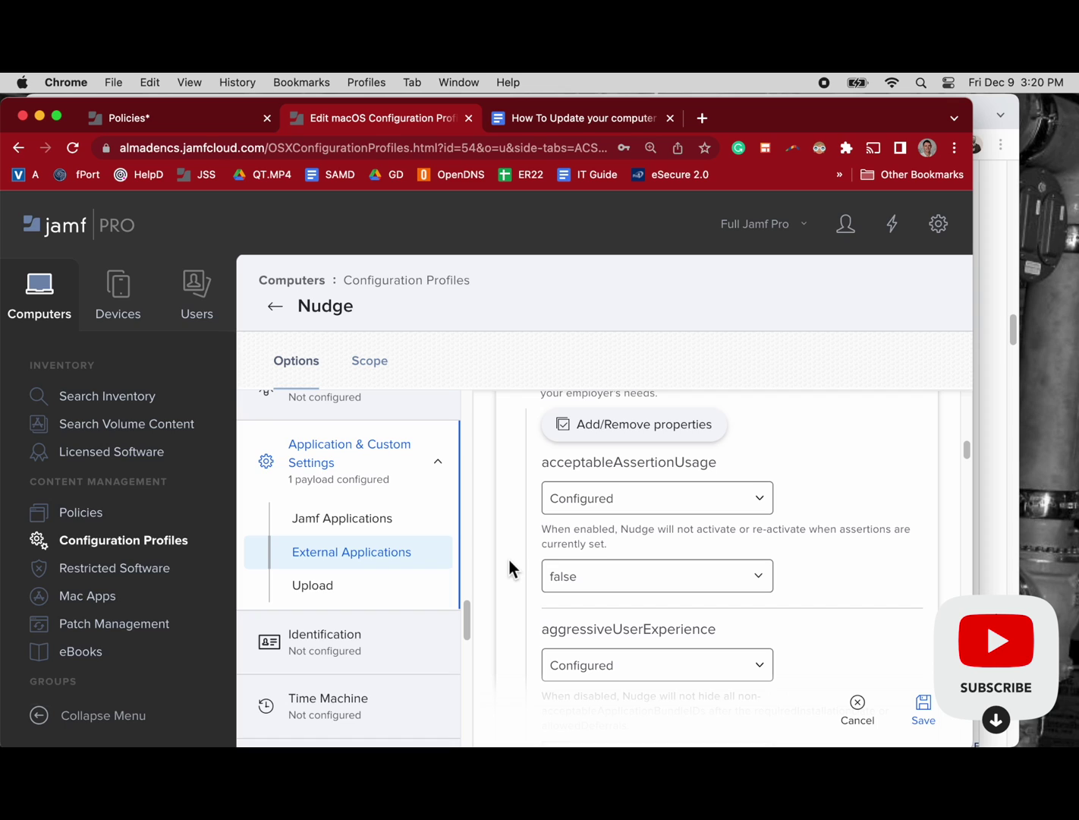
scroll(509, 558, "down", 1)
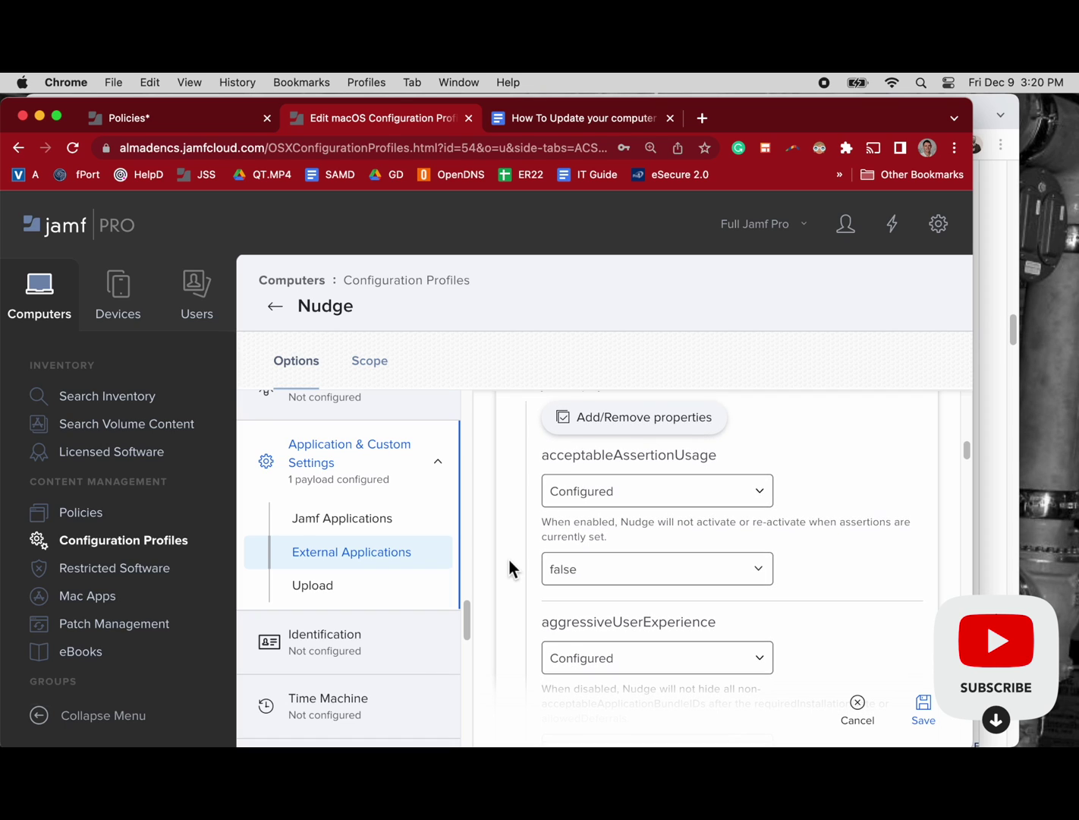
scroll(508, 559, "down", 1)
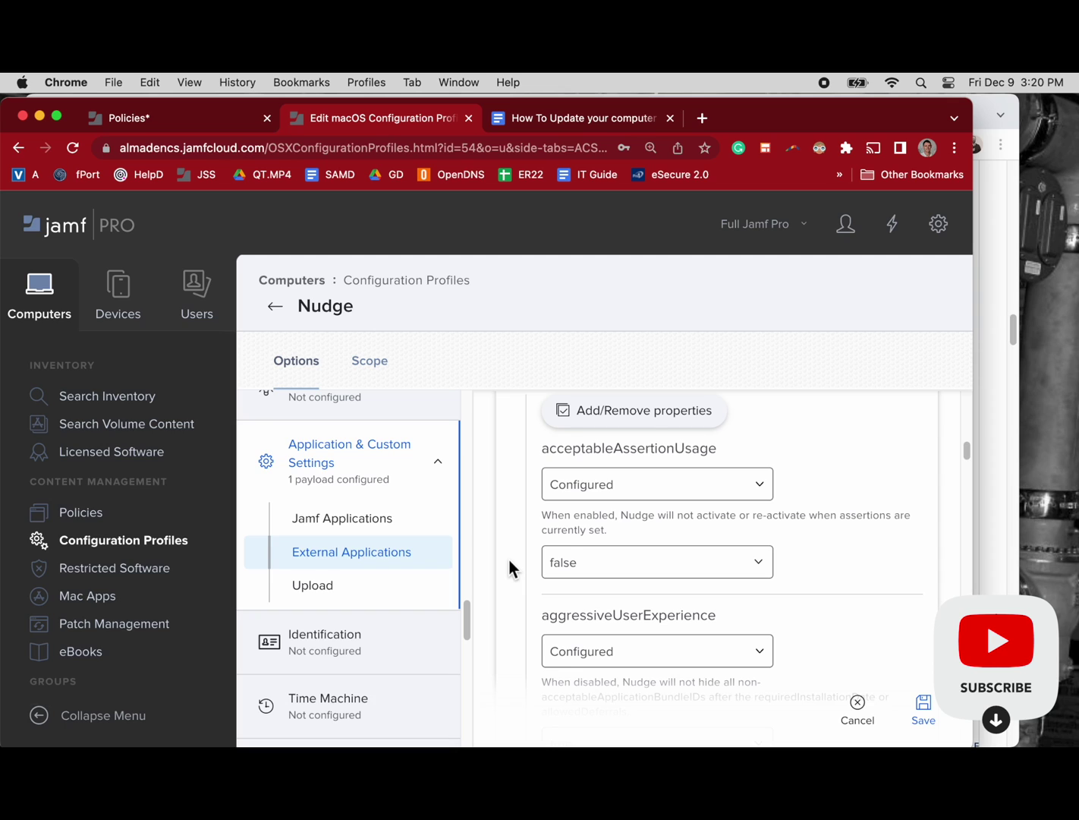
scroll(508, 558, "down", 1)
scroll(508, 560, "down", 1)
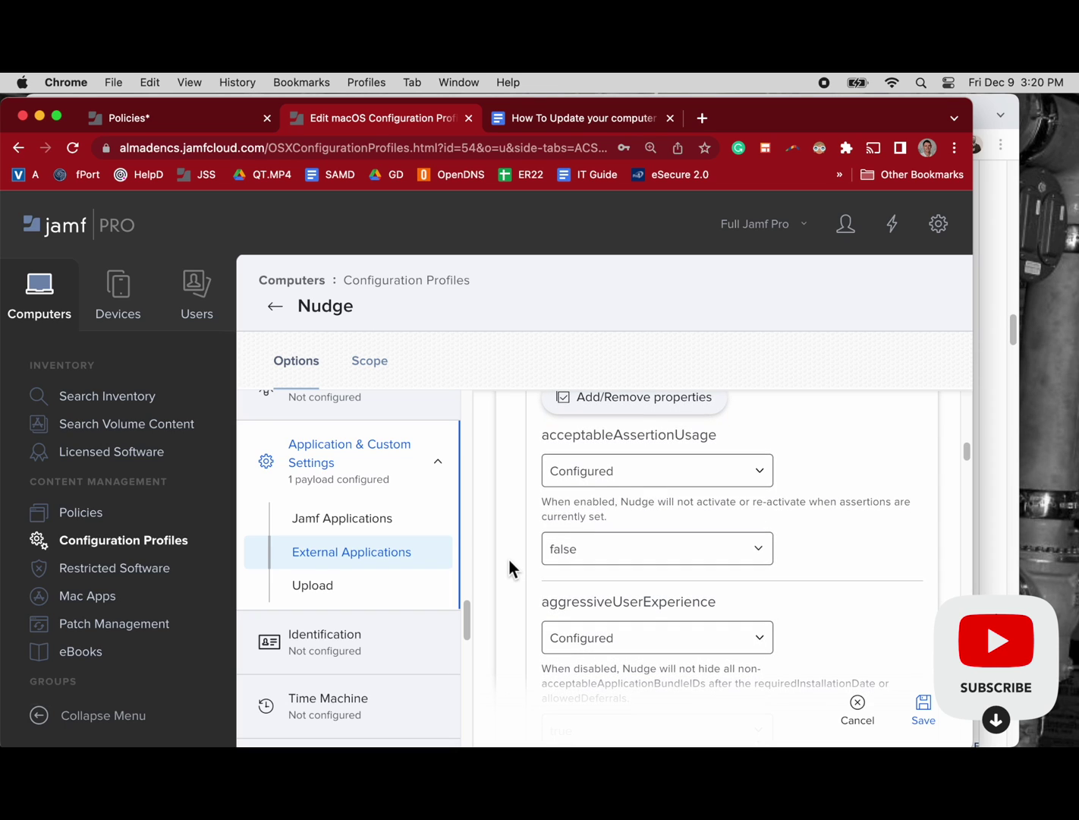
scroll(508, 559, "down", 1)
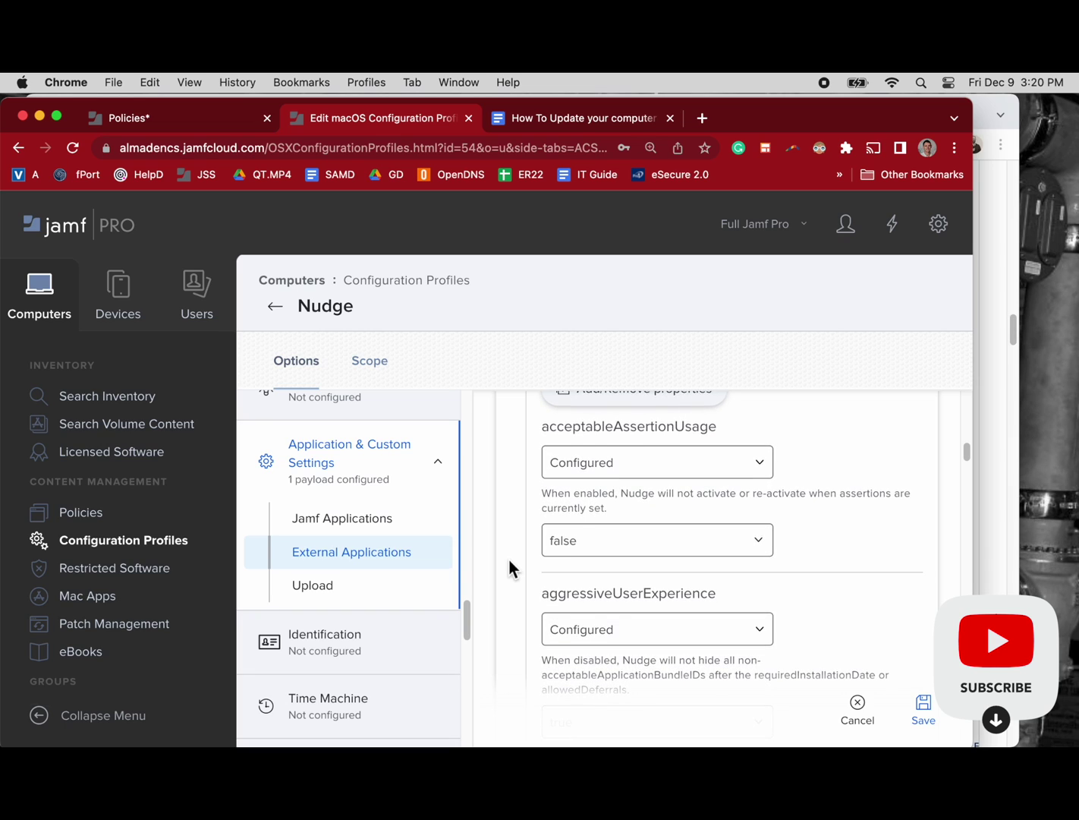
scroll(508, 568, "down", 1)
scroll(508, 559, "down", 2)
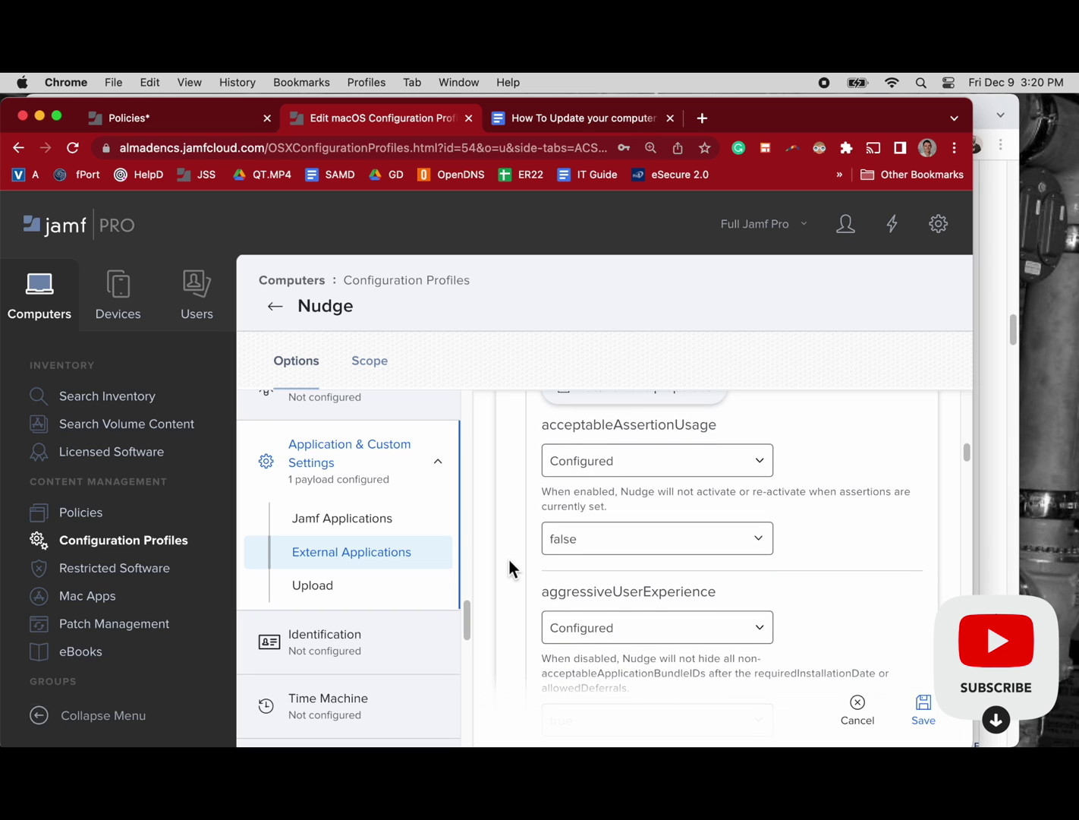
scroll(508, 559, "down", 1)
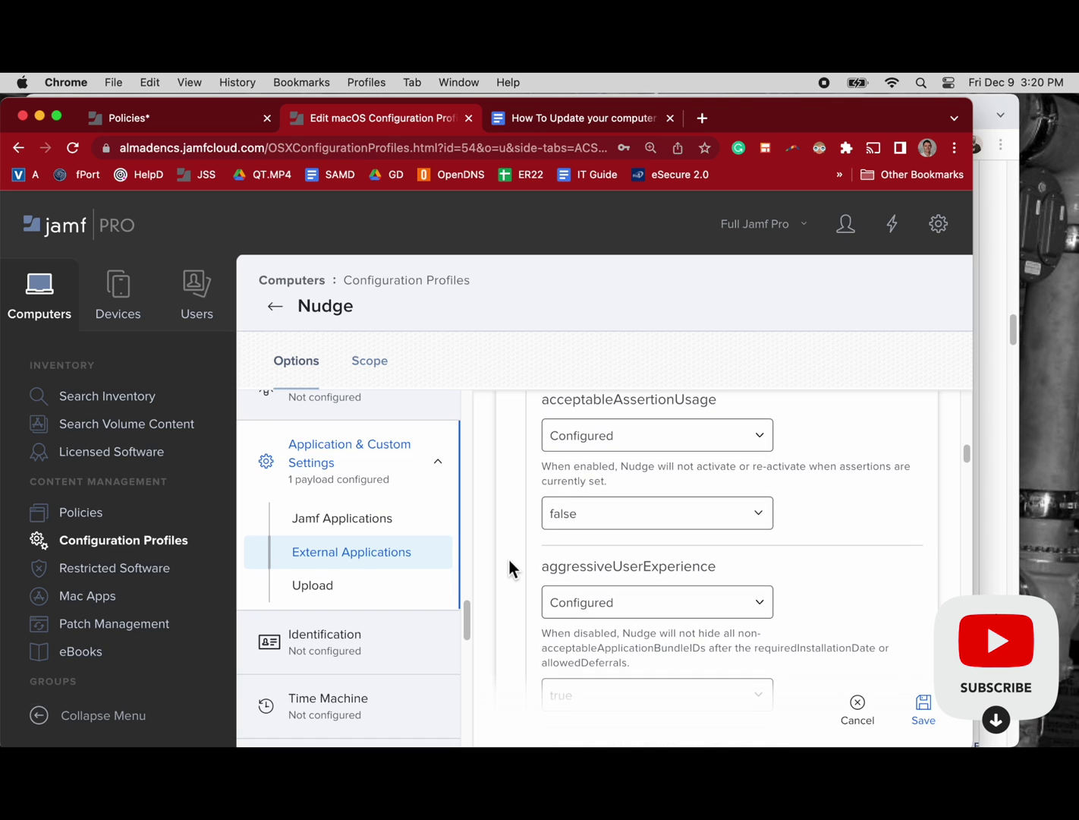
scroll(507, 560, "down", 1)
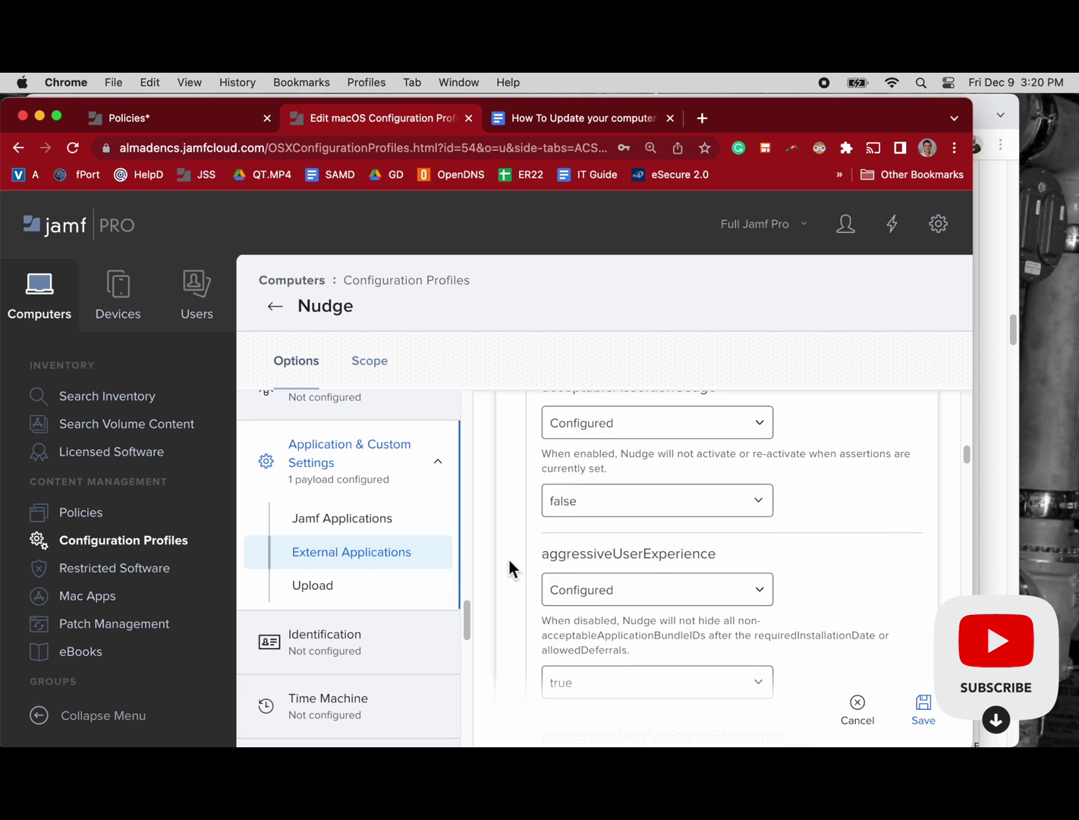
scroll(510, 568, "down", 2)
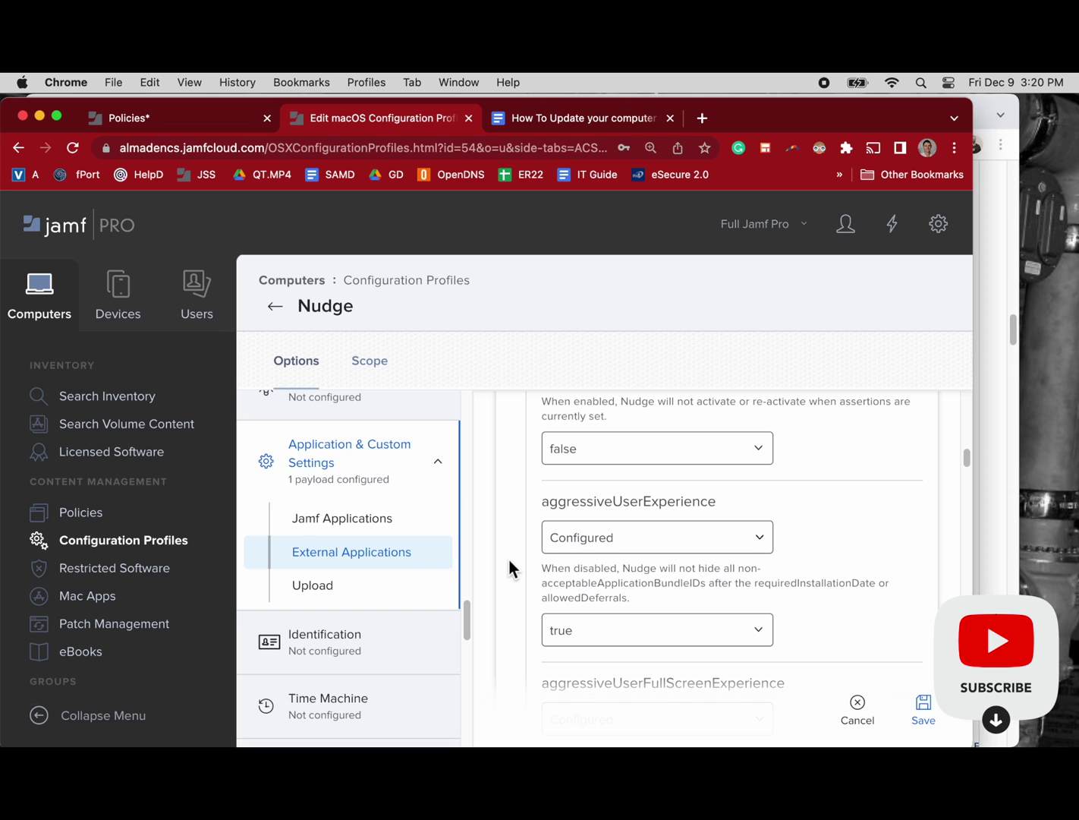
scroll(510, 567, "down", 1)
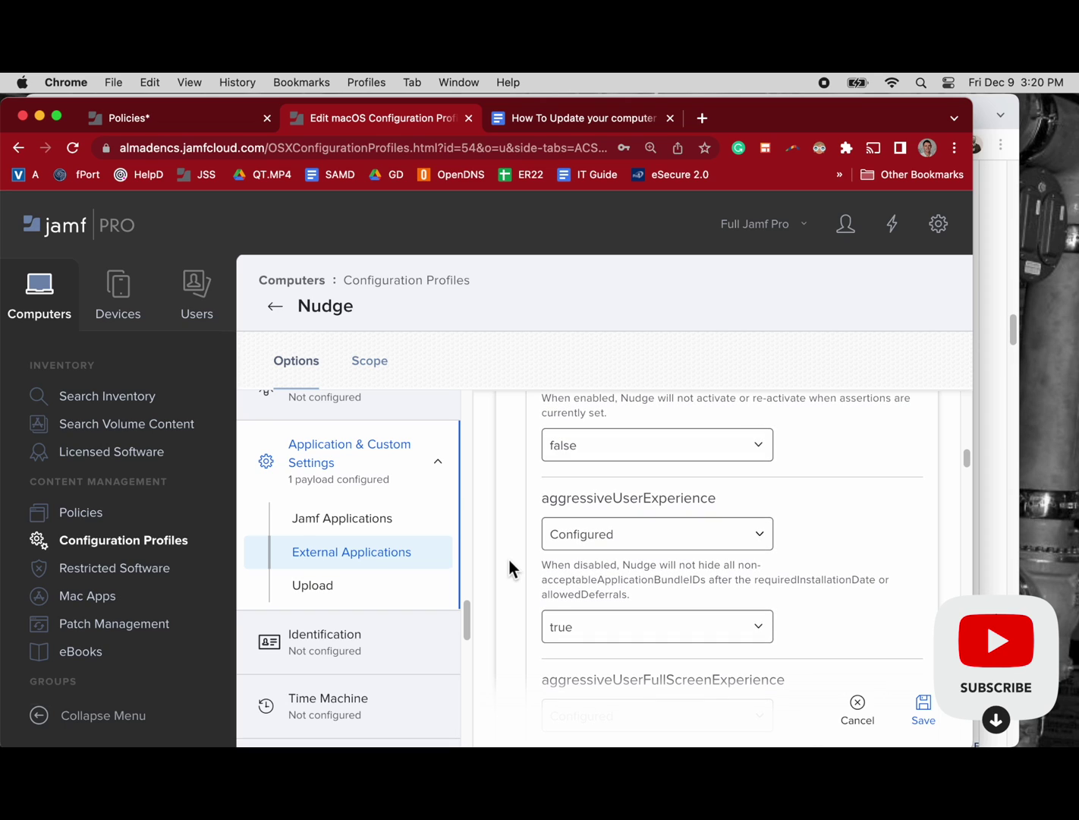
scroll(510, 567, "down", 1)
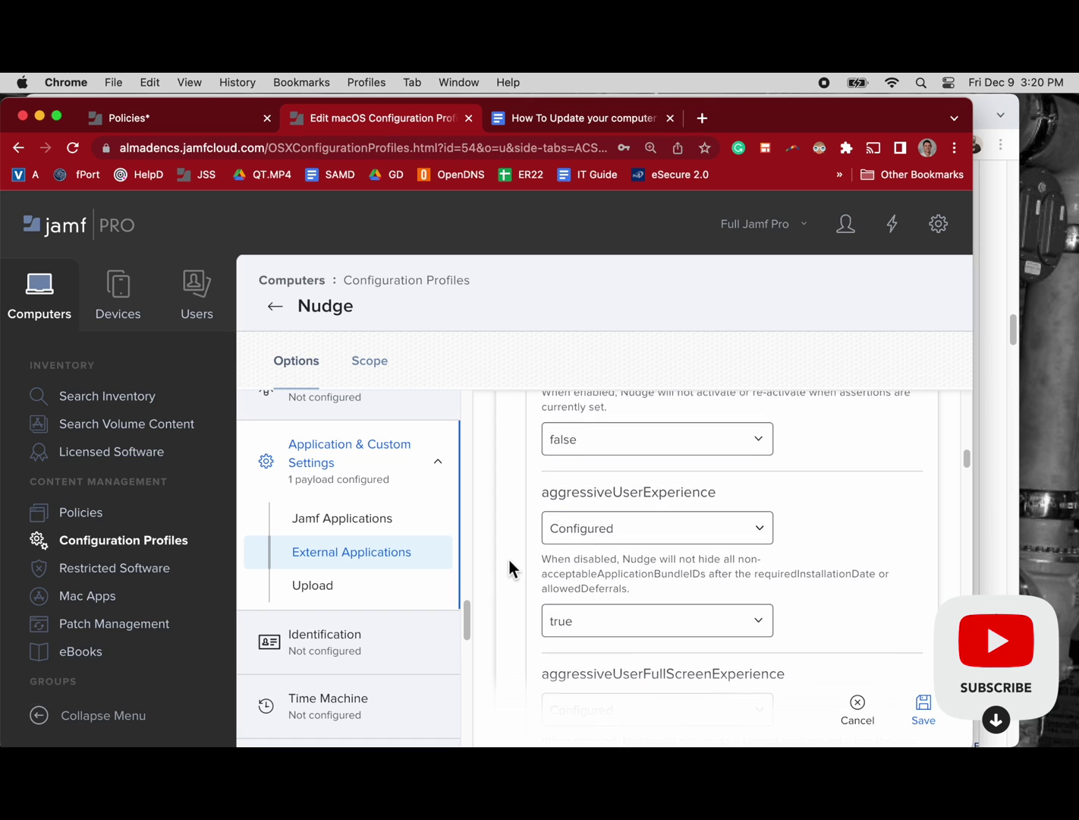
scroll(510, 568, "down", 1)
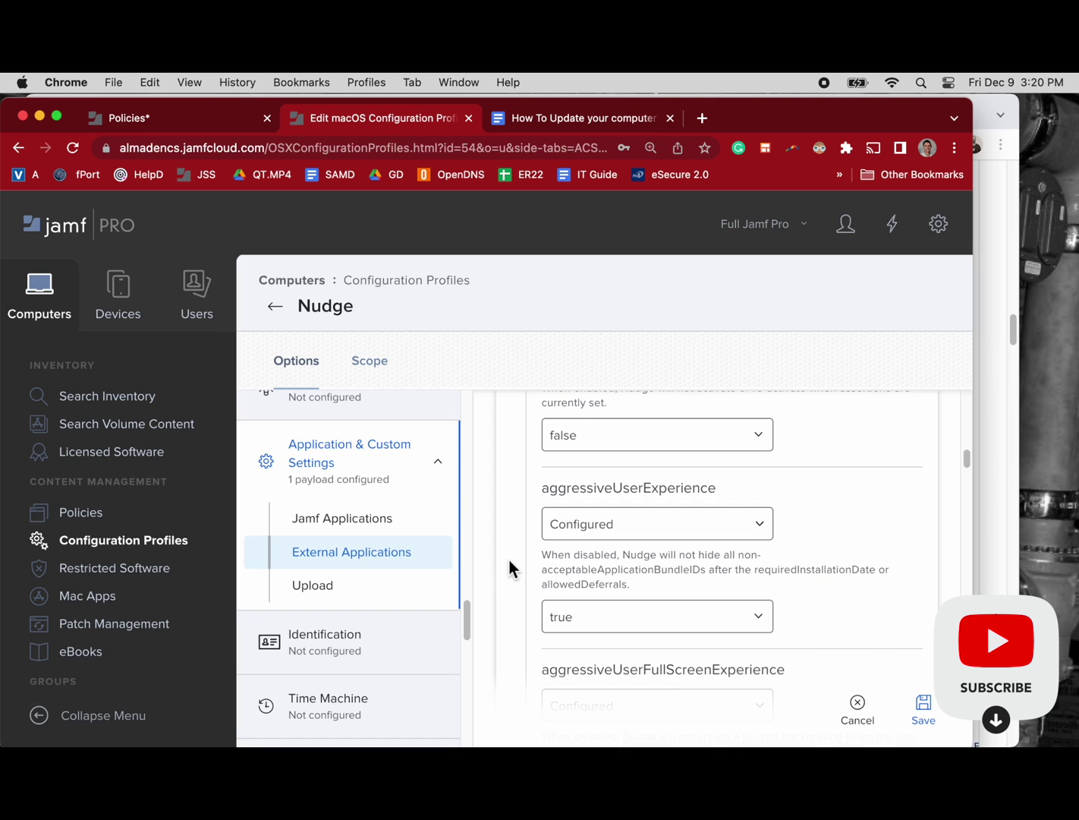
scroll(510, 568, "down", 2)
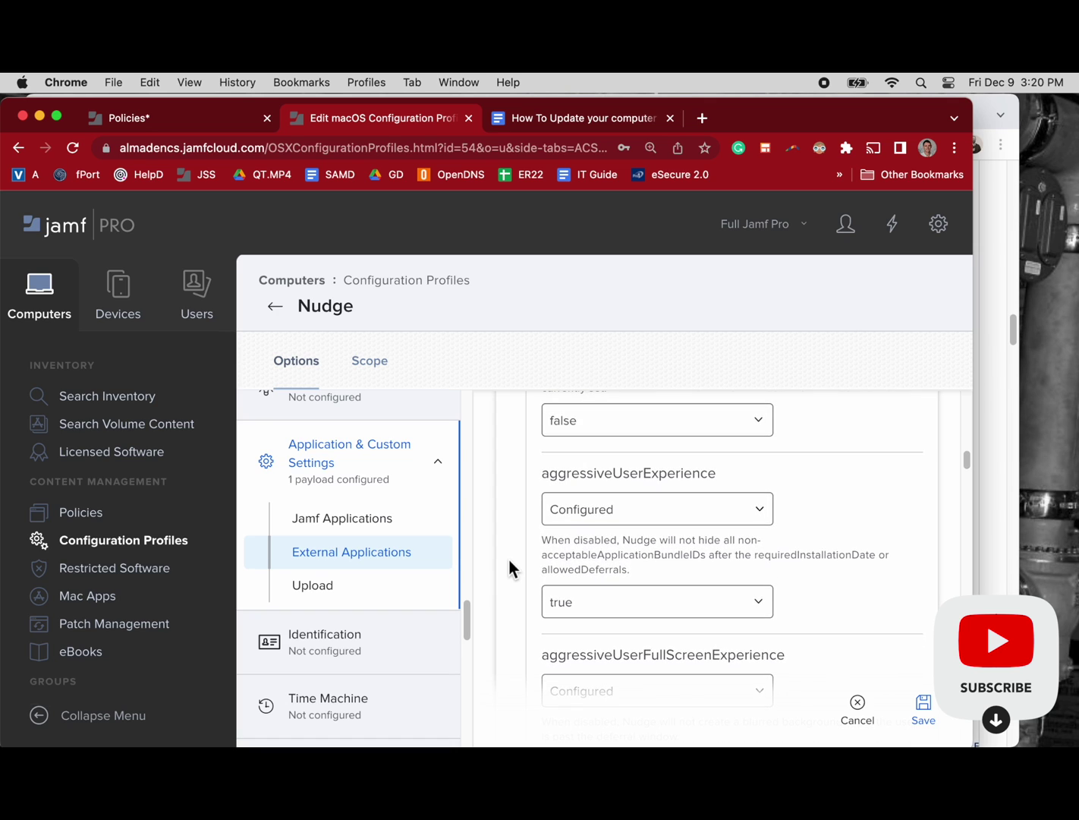
scroll(510, 568, "down", 2)
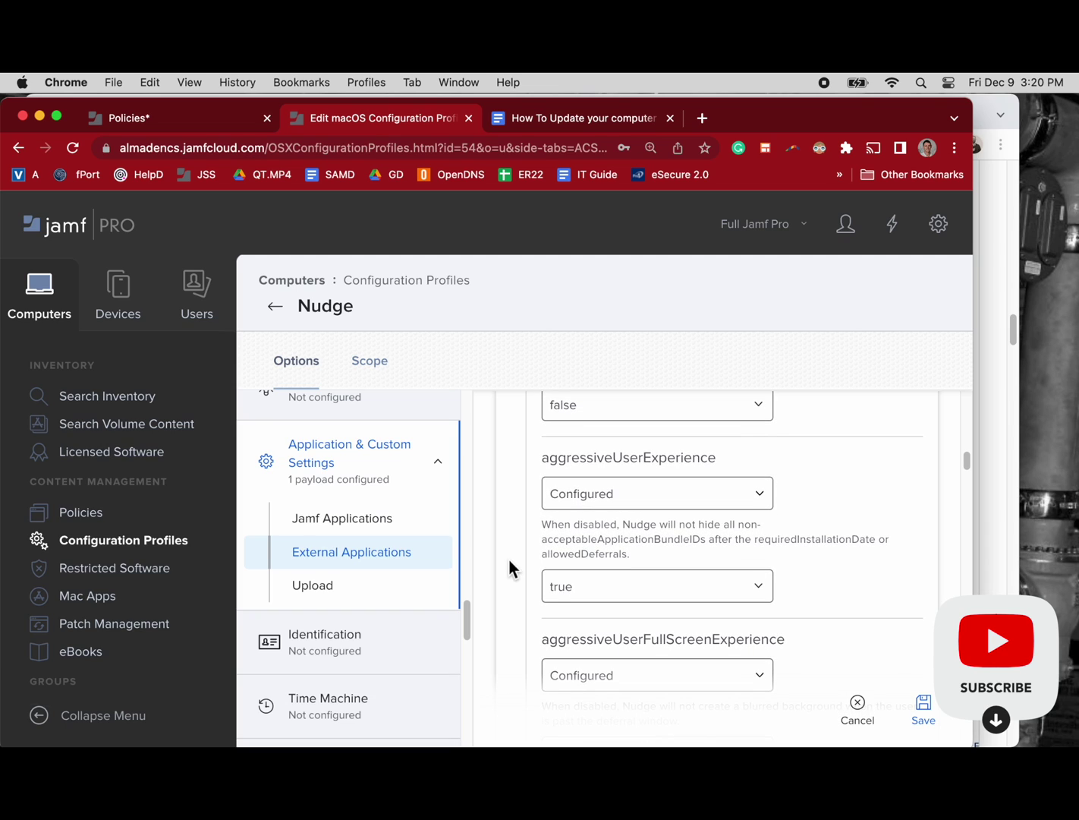
scroll(511, 567, "down", 3)
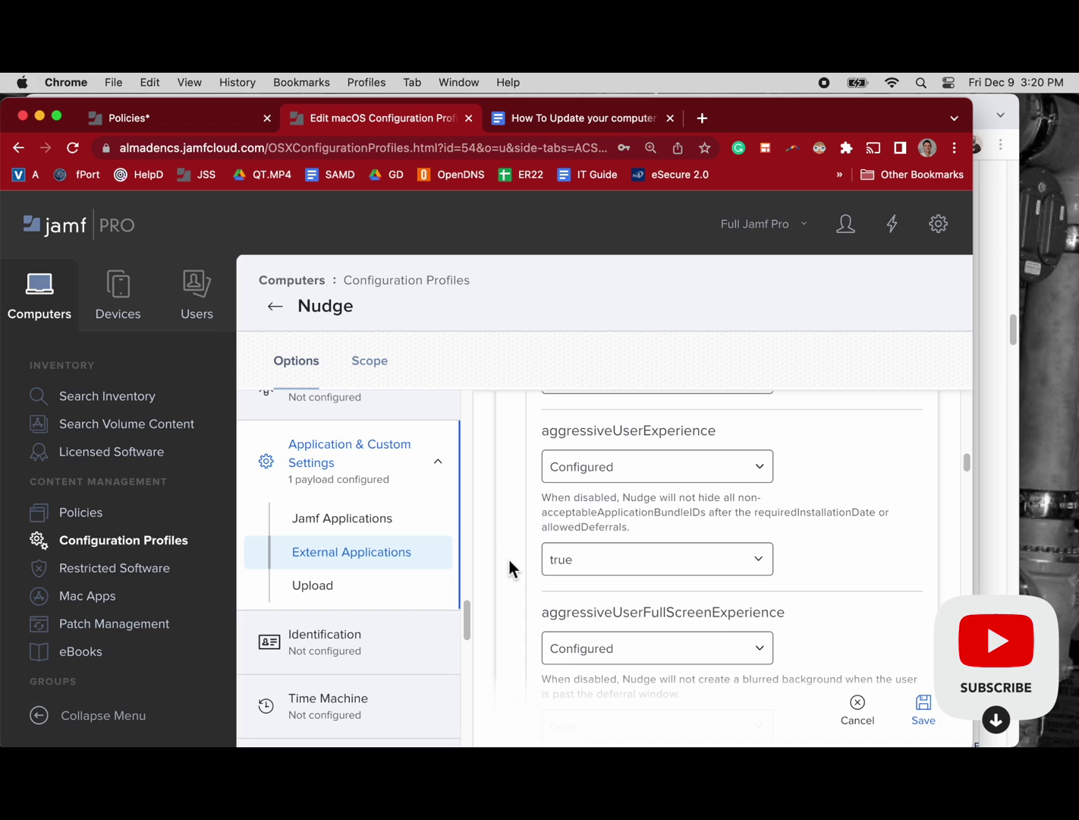
scroll(510, 567, "down", 2)
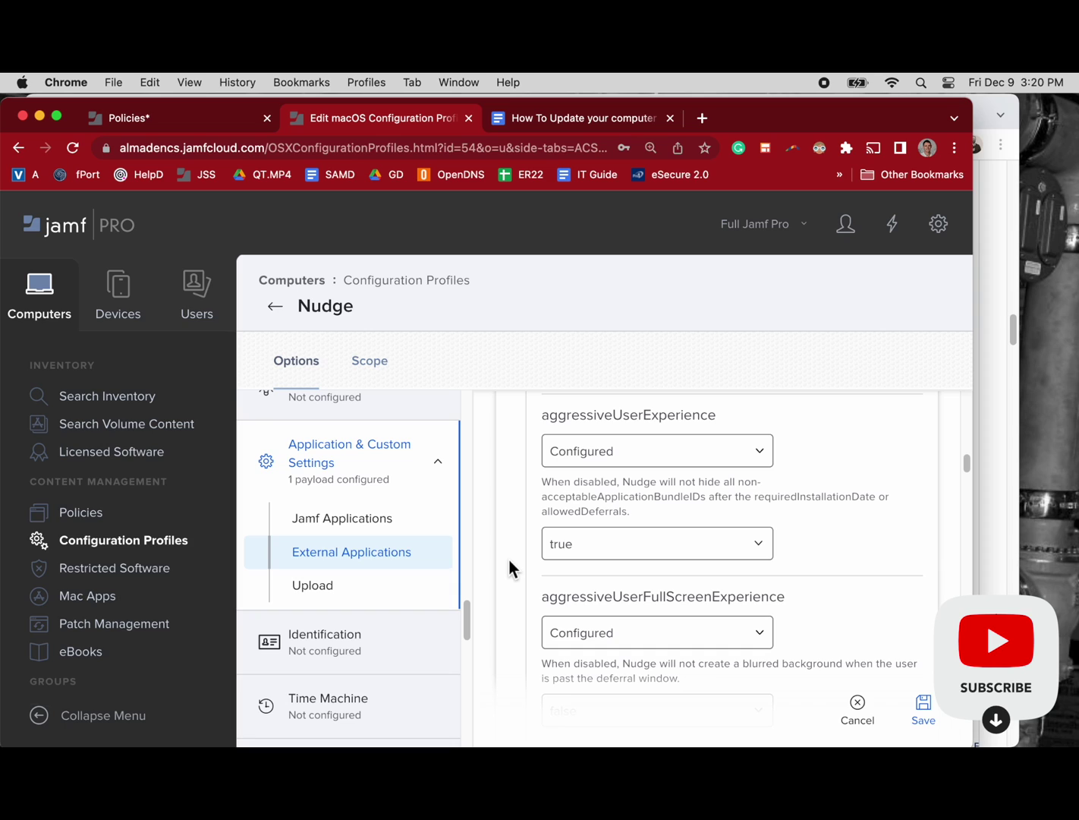
scroll(510, 567, "down", 1)
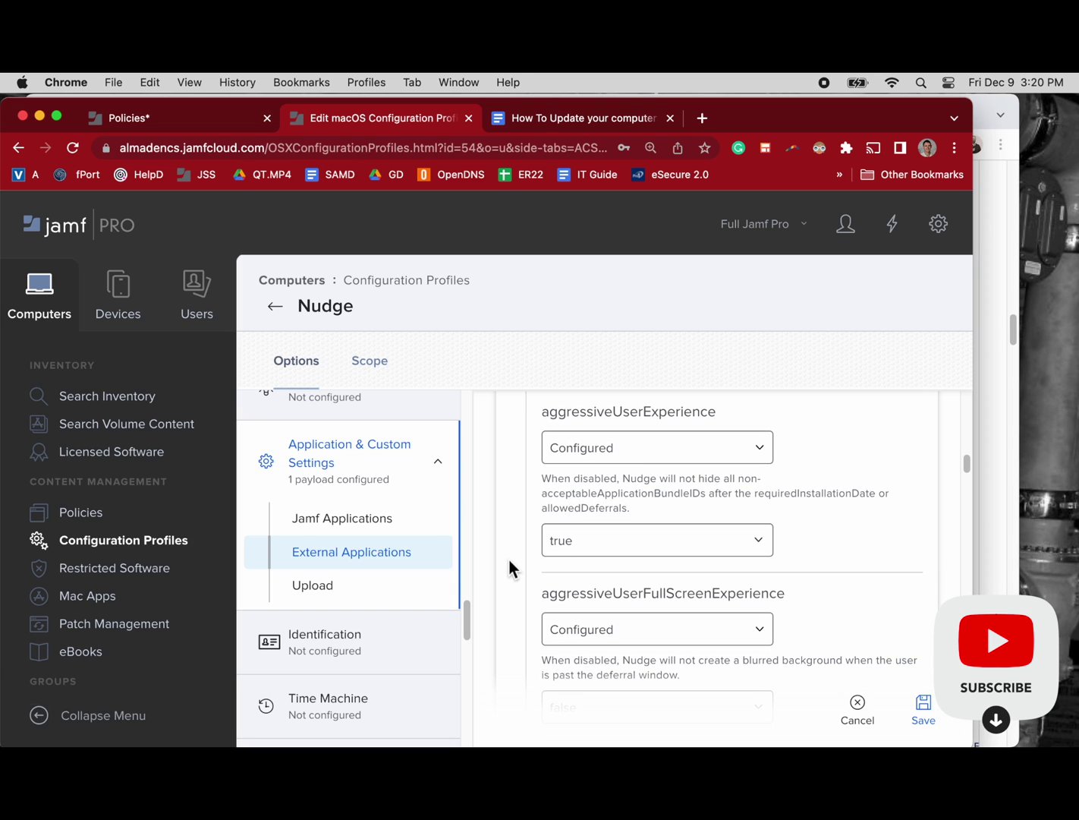
scroll(510, 568, "down", 1)
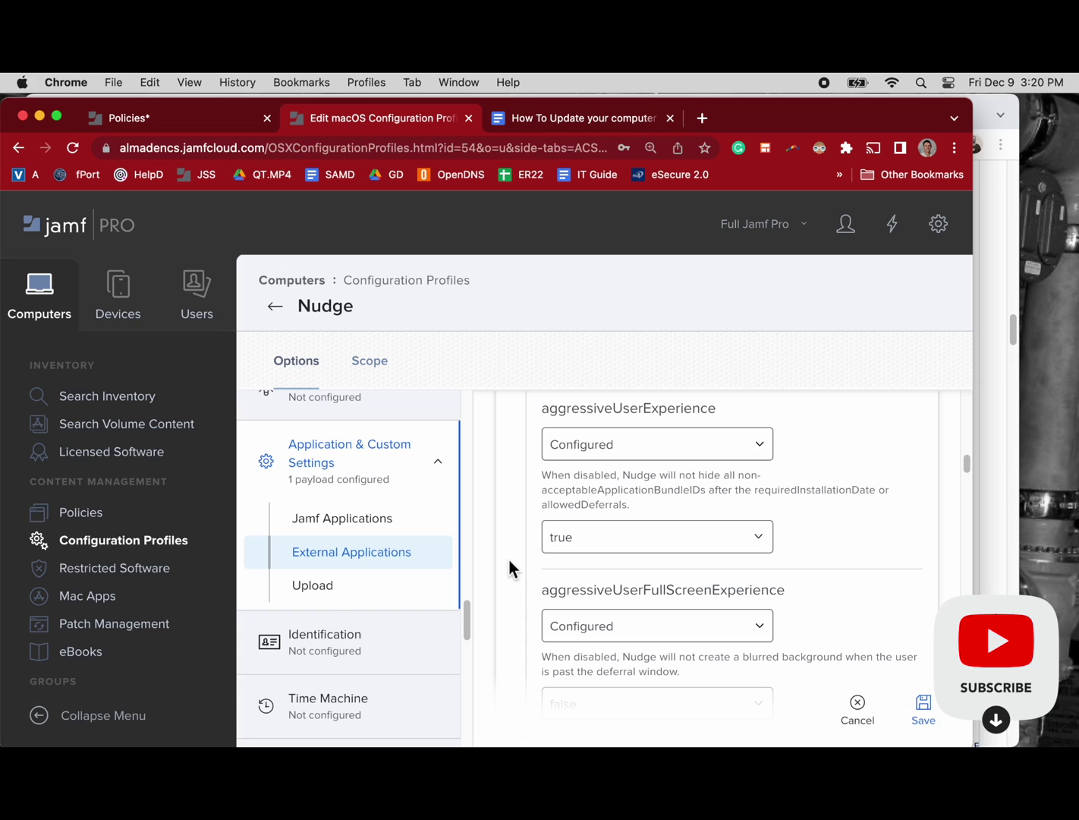
scroll(510, 567, "down", 2)
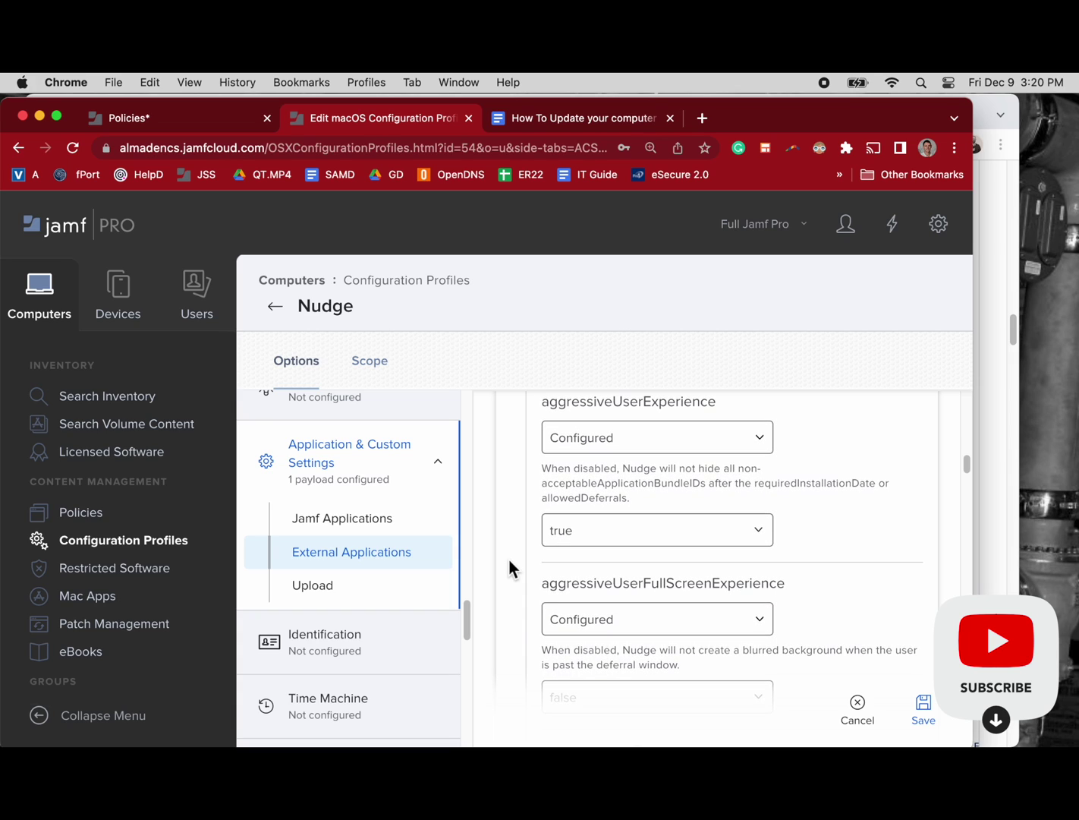
scroll(510, 568, "down", 2)
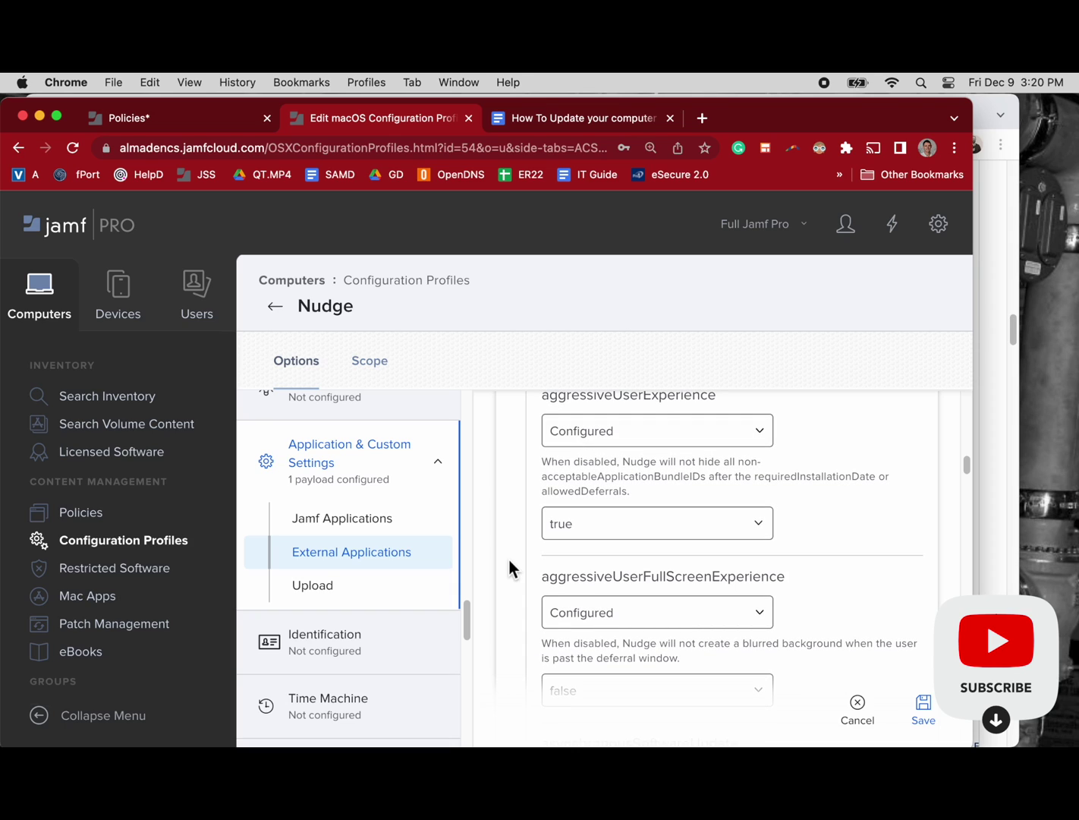
scroll(510, 568, "down", 1)
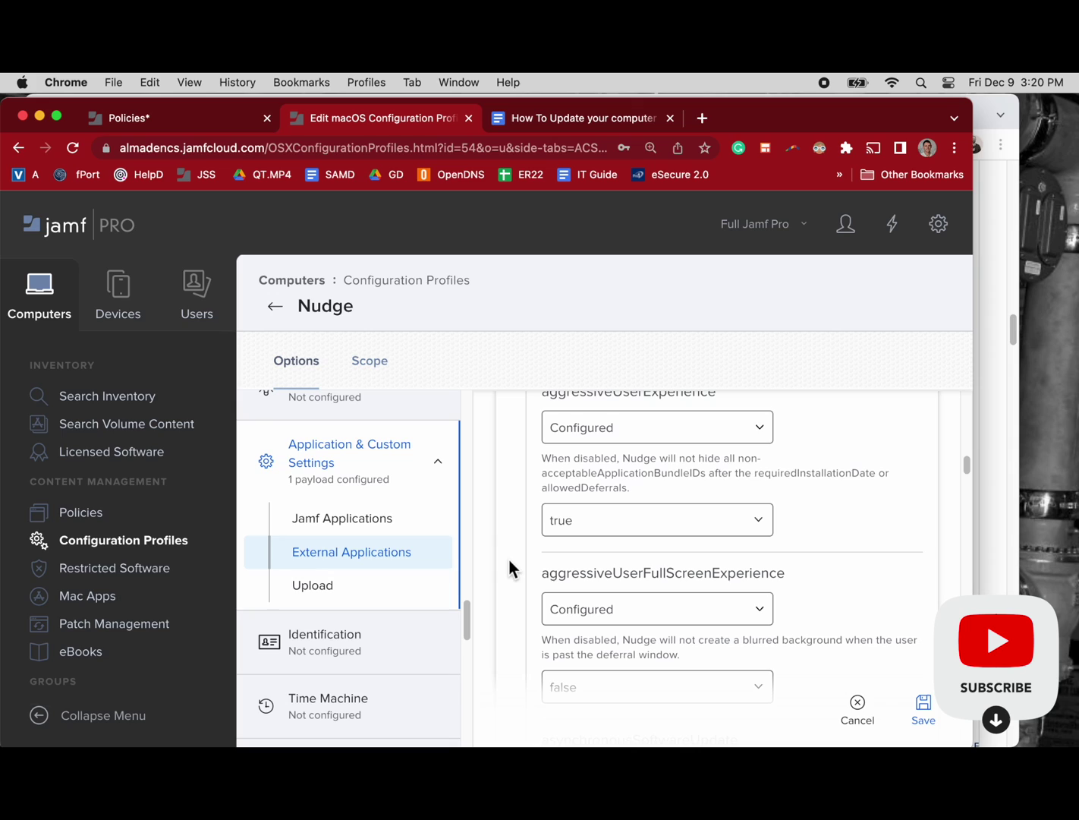
left_click(680, 456)
left_click_drag(681, 456, 757, 460)
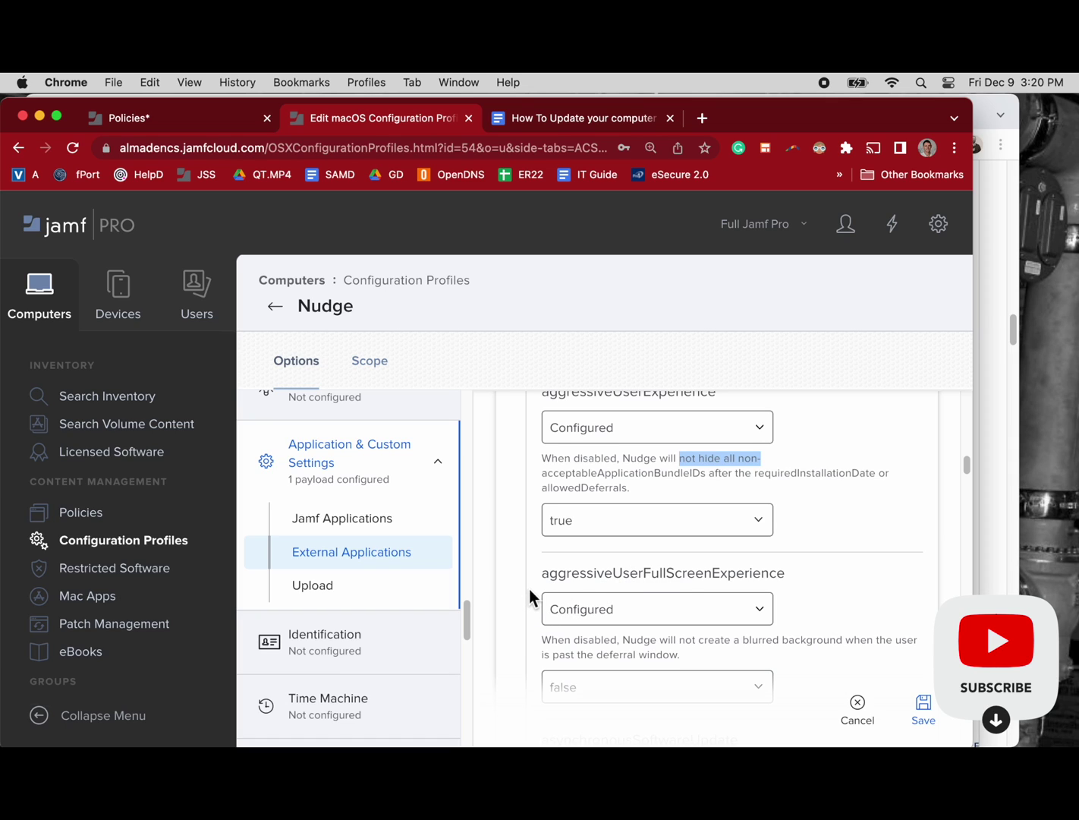
scroll(529, 589, "down", 1)
scroll(530, 589, "down", 1)
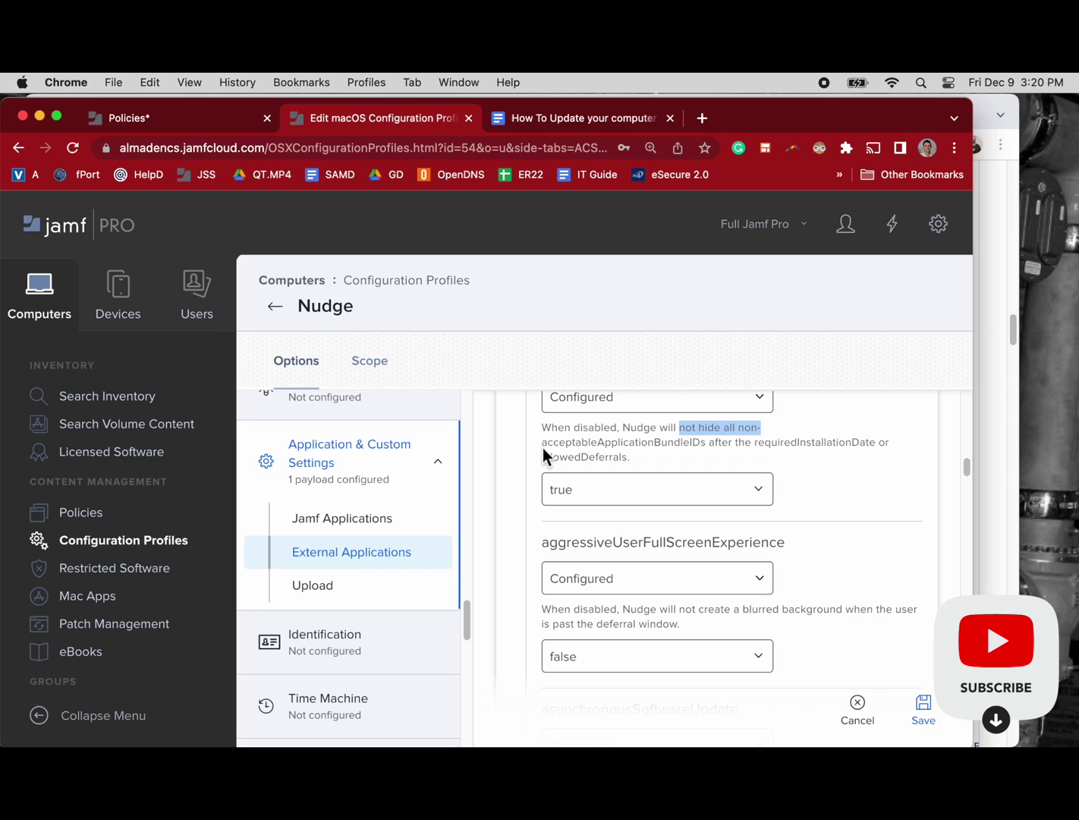
left_click_drag(544, 444, 709, 446)
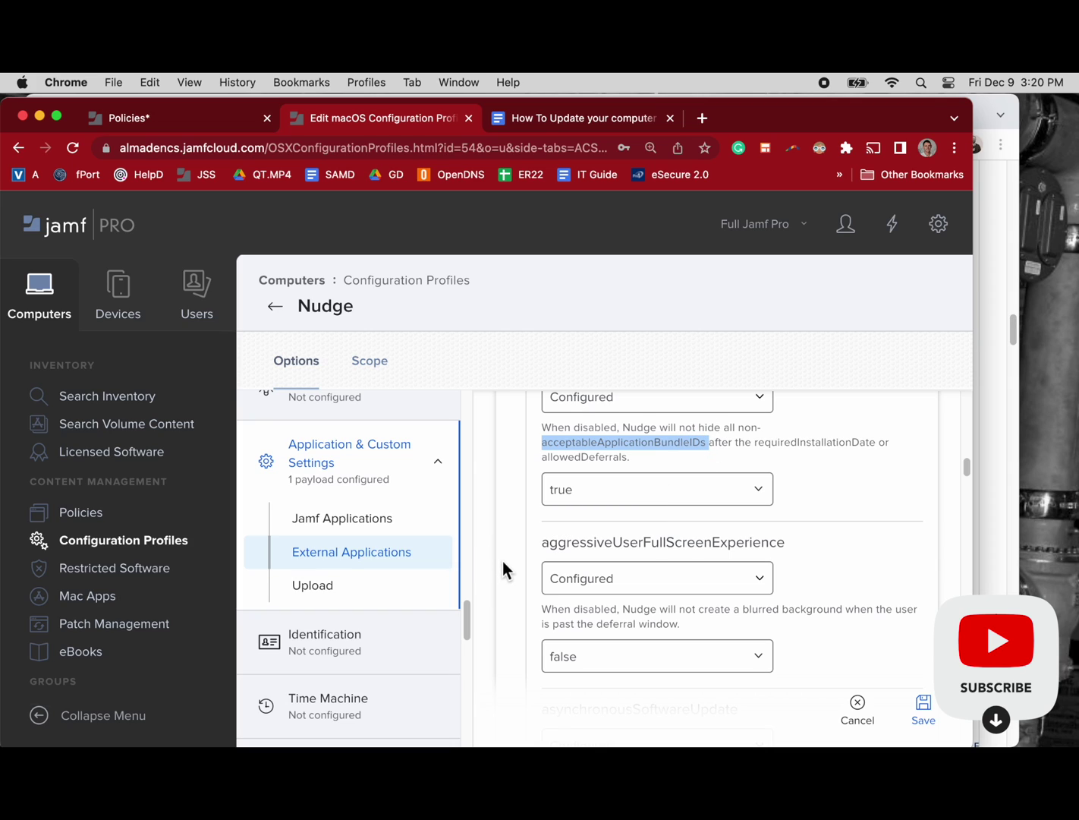
scroll(505, 562, "down", 1)
scroll(505, 562, "down", 3)
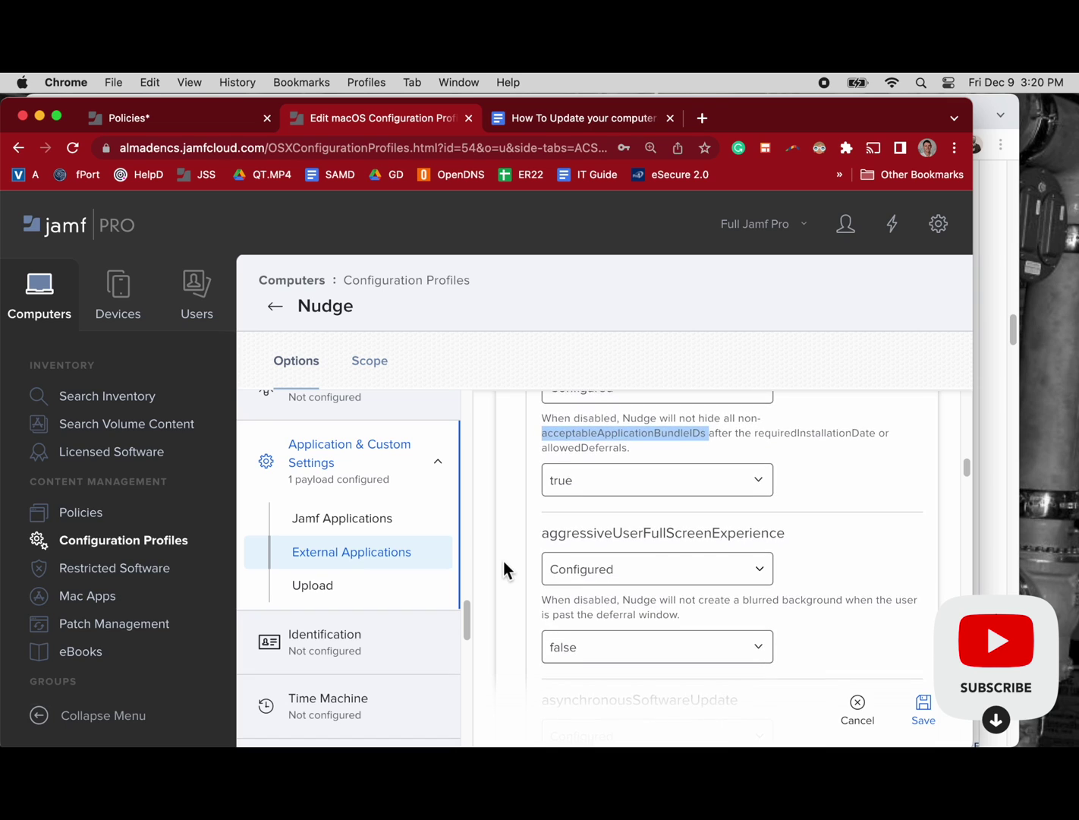
scroll(504, 570, "down", 1)
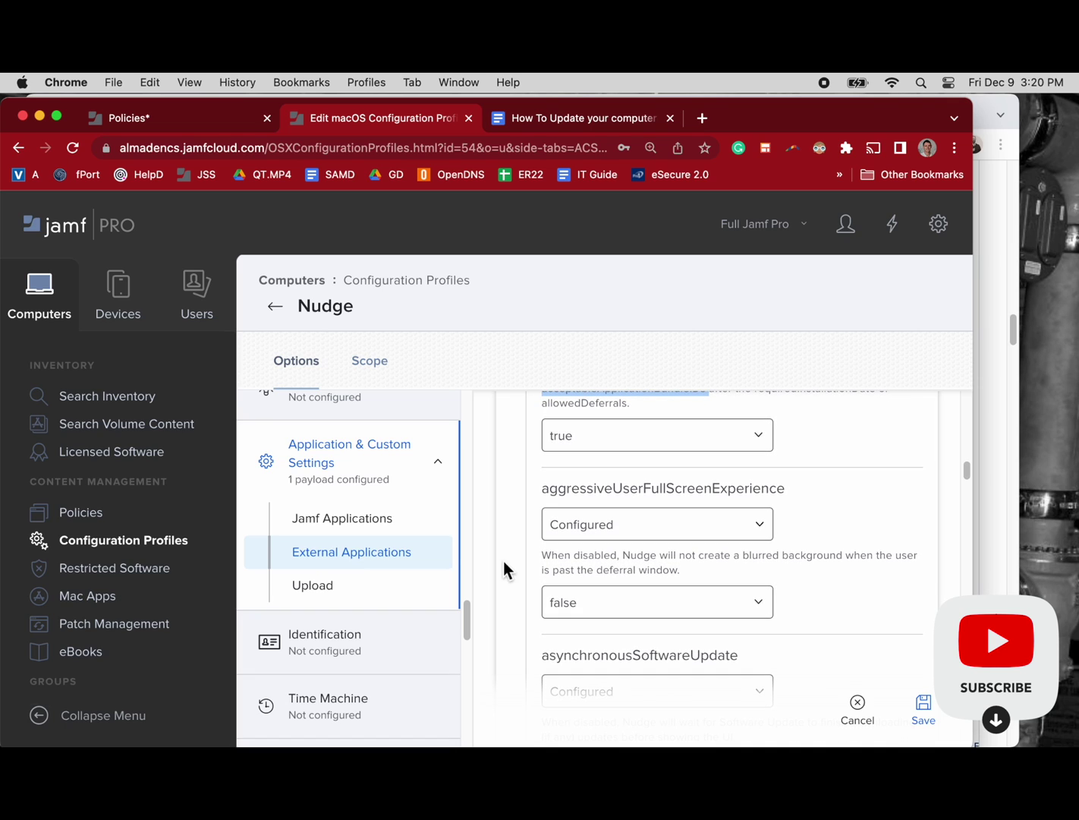
scroll(504, 569, "down", 2)
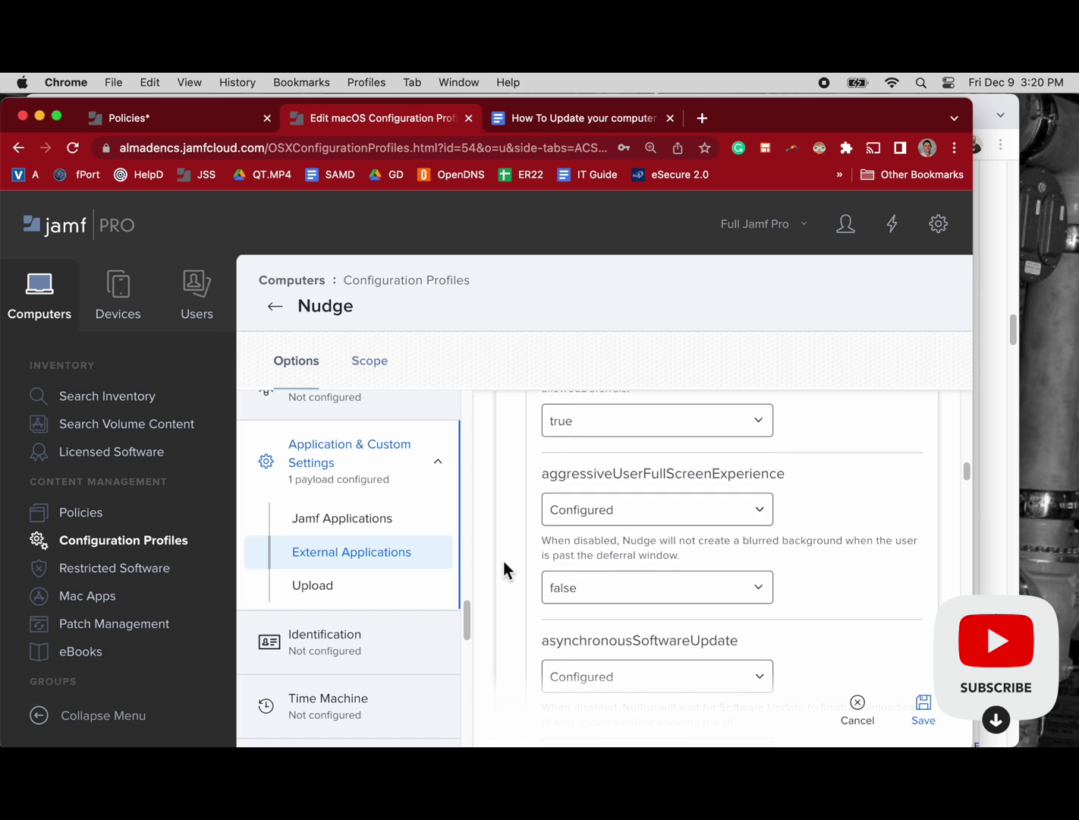
scroll(504, 569, "down", 3)
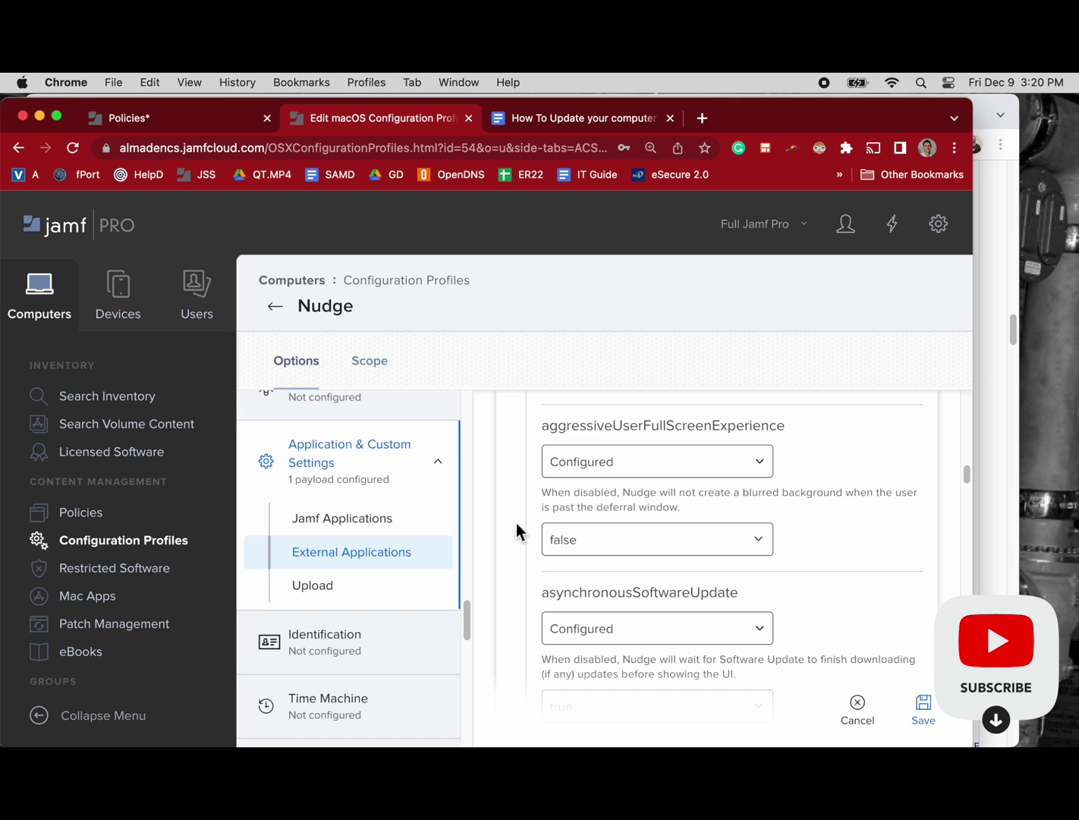
scroll(516, 535, "down", 1)
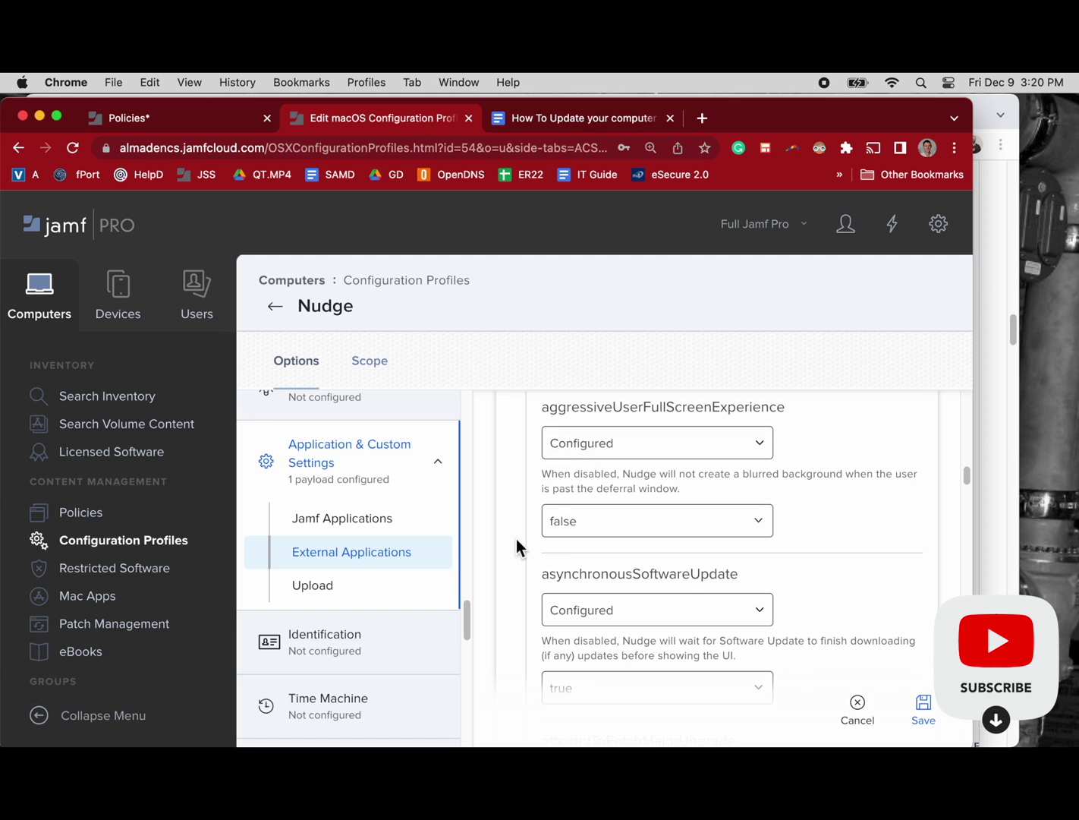
scroll(516, 539, "down", 1)
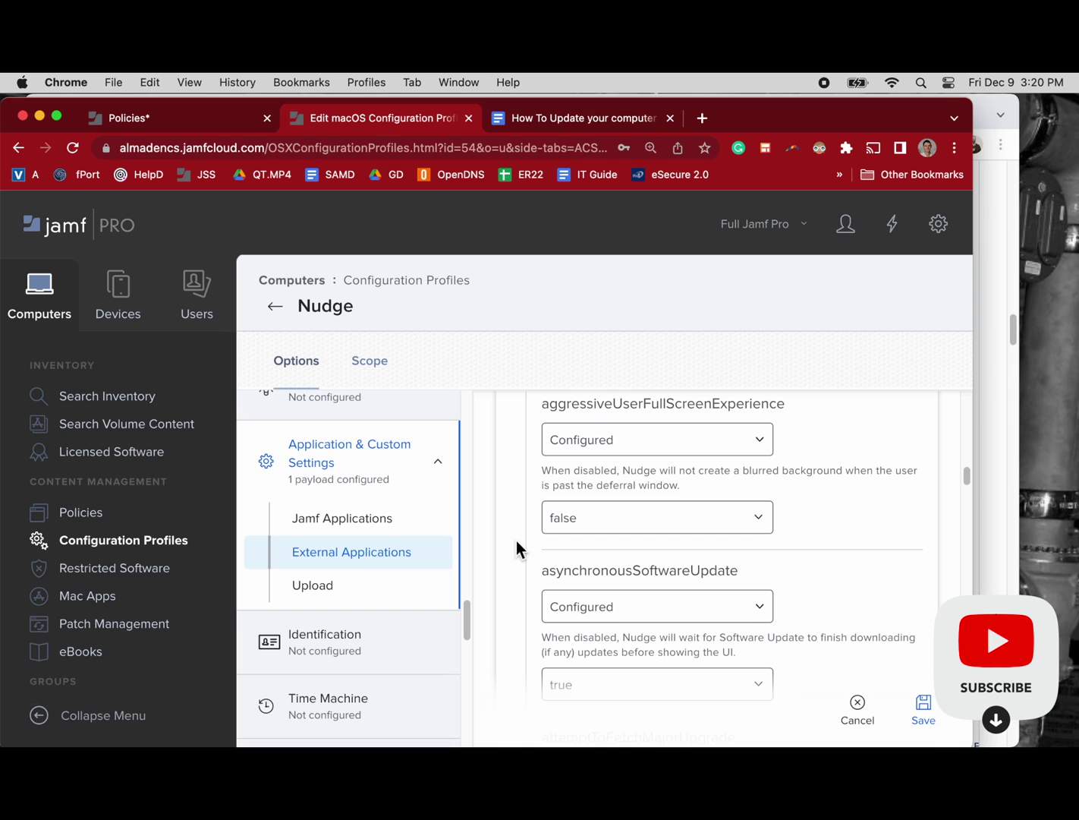
scroll(516, 540, "down", 1)
scroll(516, 540, "down", 1)
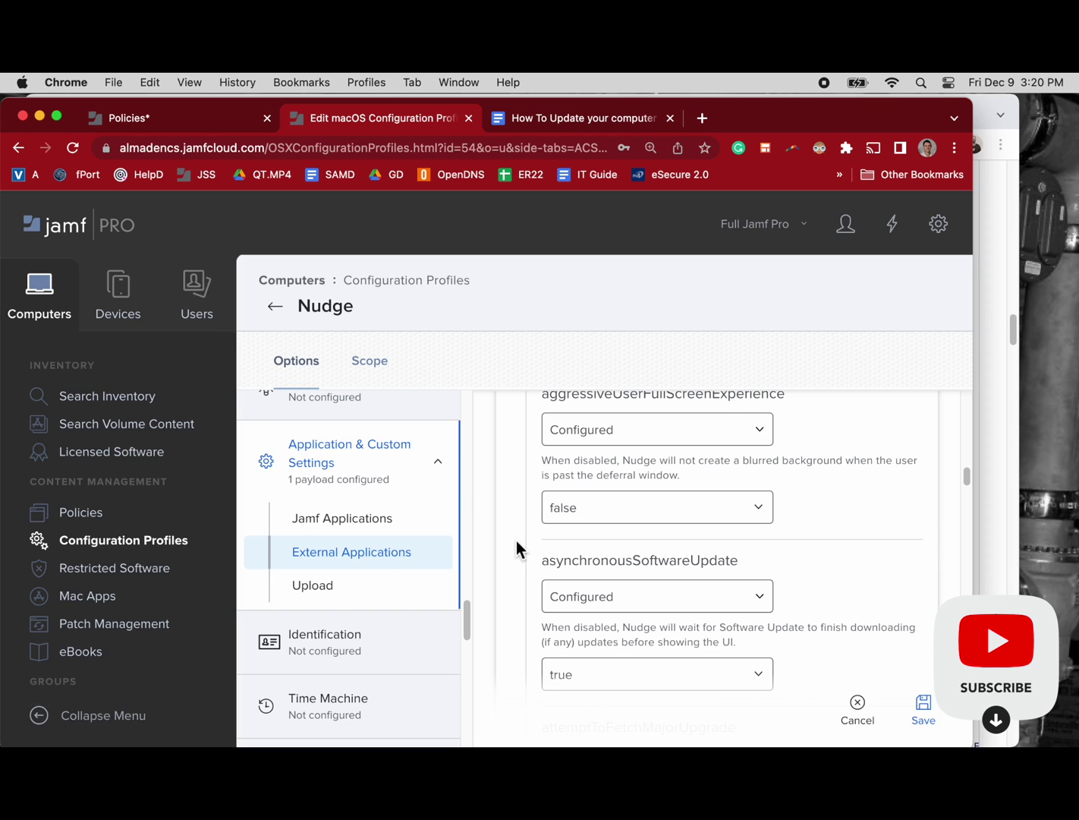
scroll(516, 540, "down", 2)
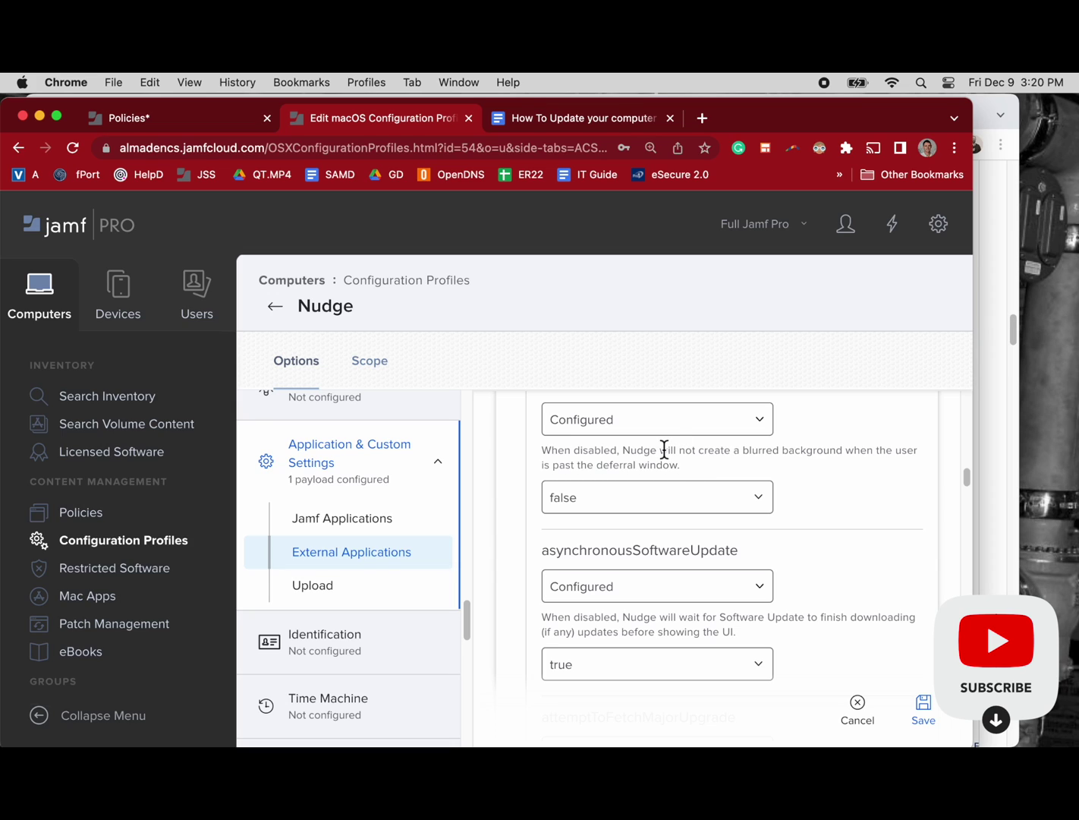
left_click_drag(659, 449, 732, 449)
scroll(500, 582, "down", 2)
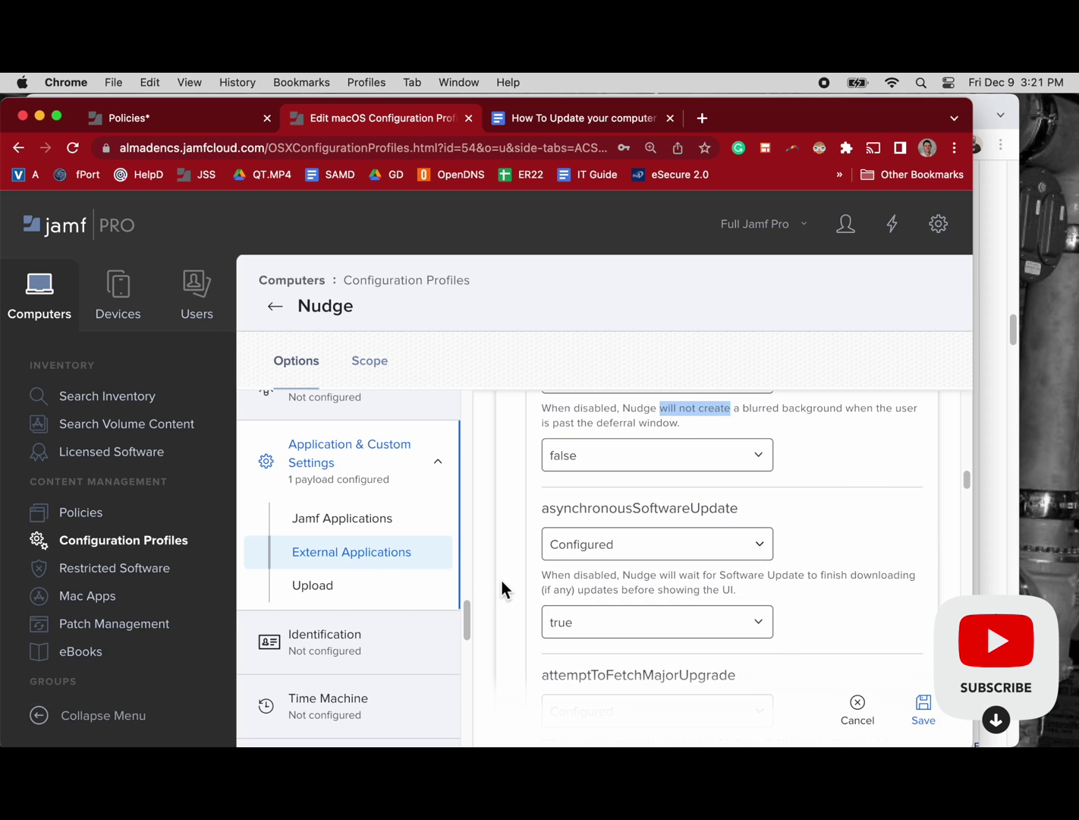
scroll(507, 588, "down", 1)
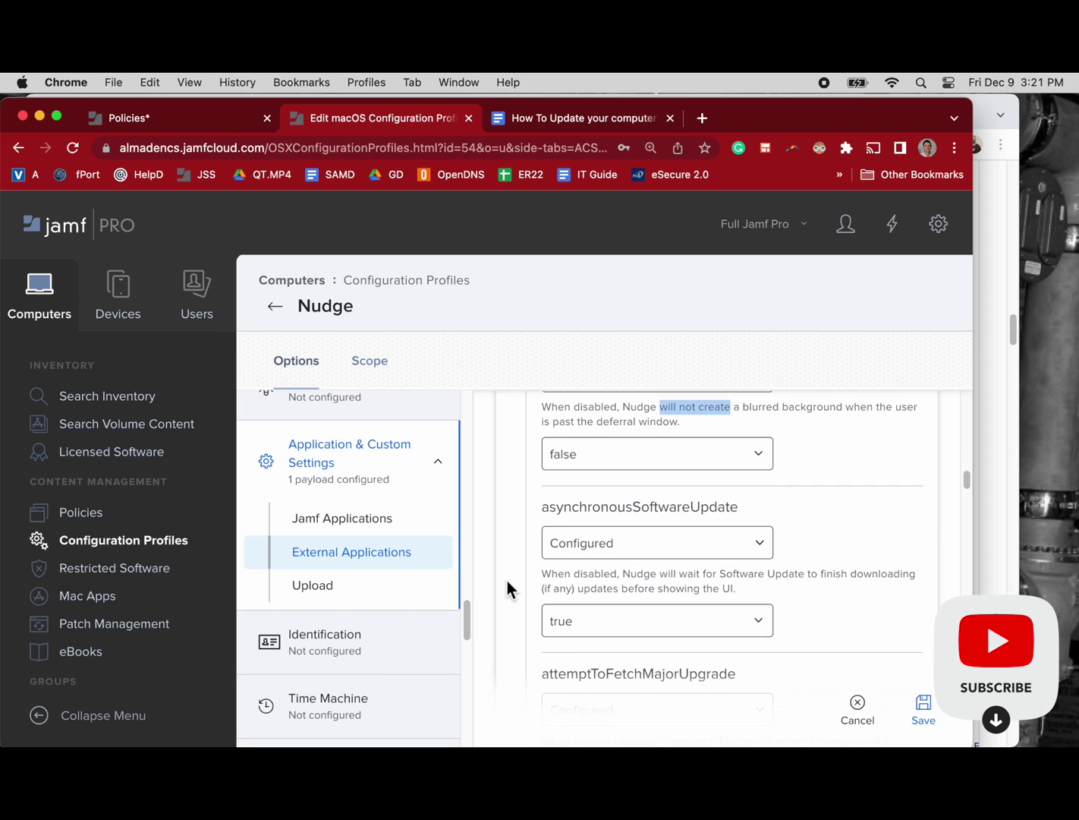
scroll(506, 588, "down", 1)
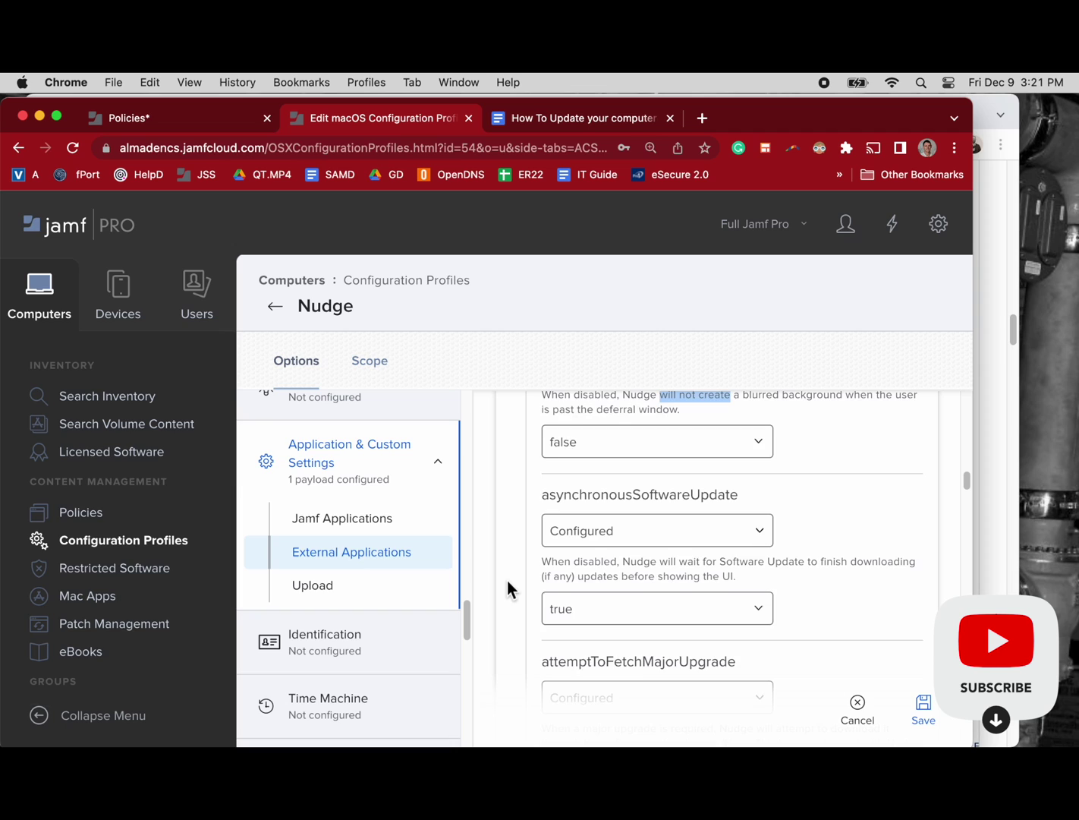
scroll(506, 590, "down", 1)
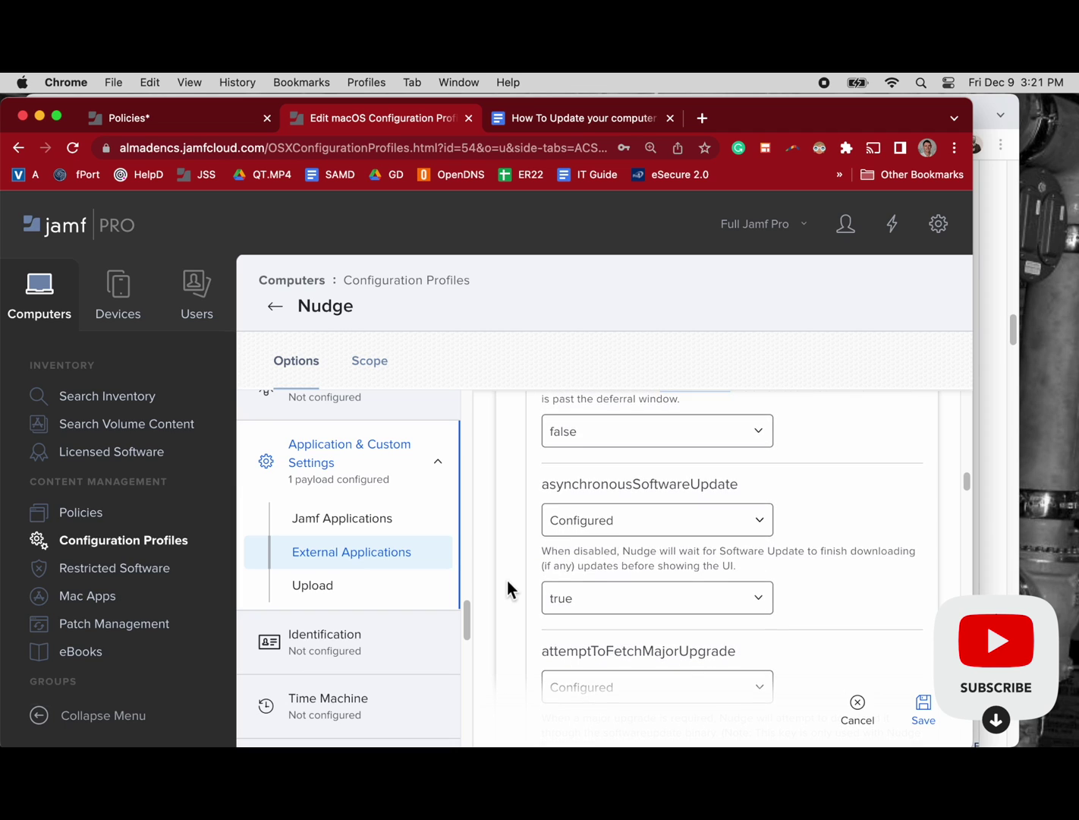
scroll(507, 590, "down", 1)
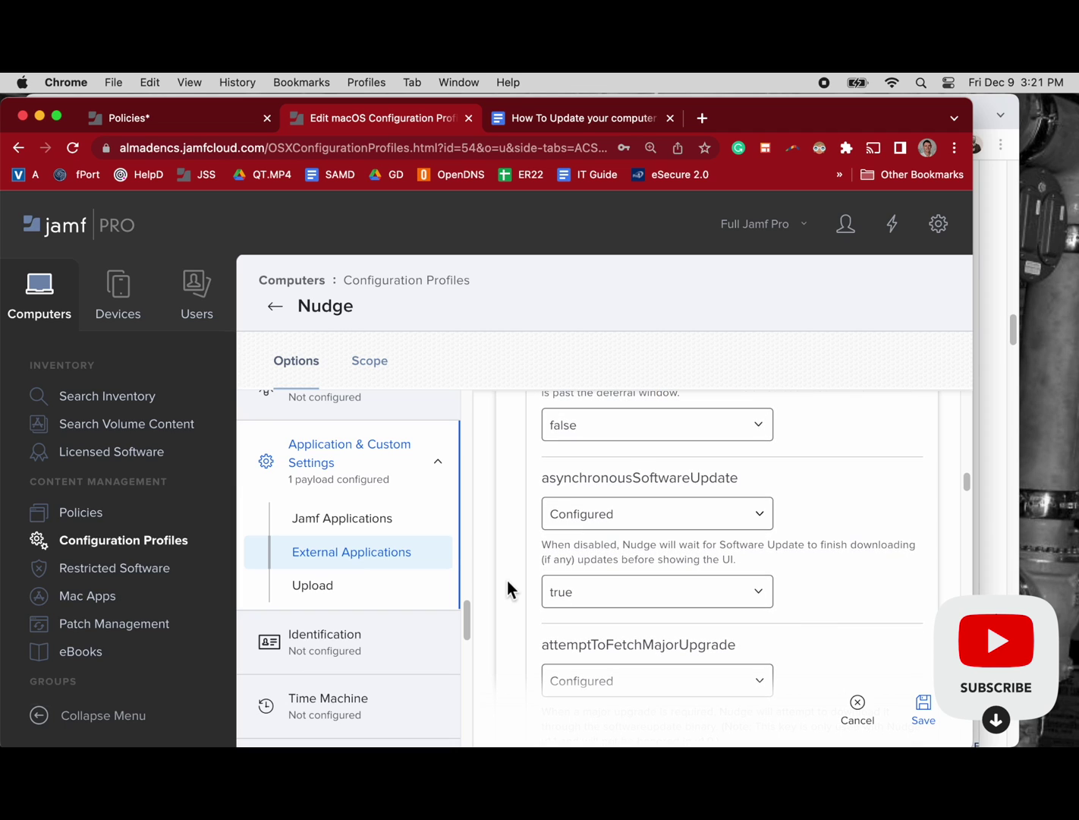
scroll(507, 590, "down", 2)
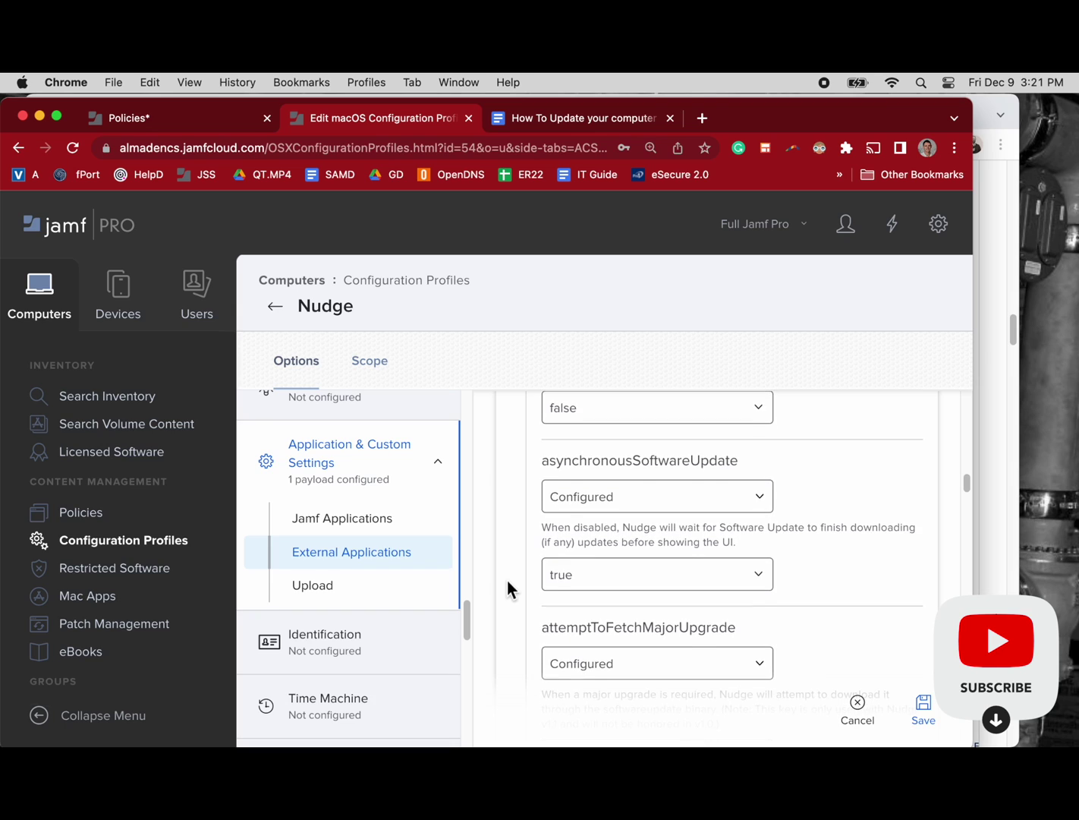
scroll(511, 590, "down", 1)
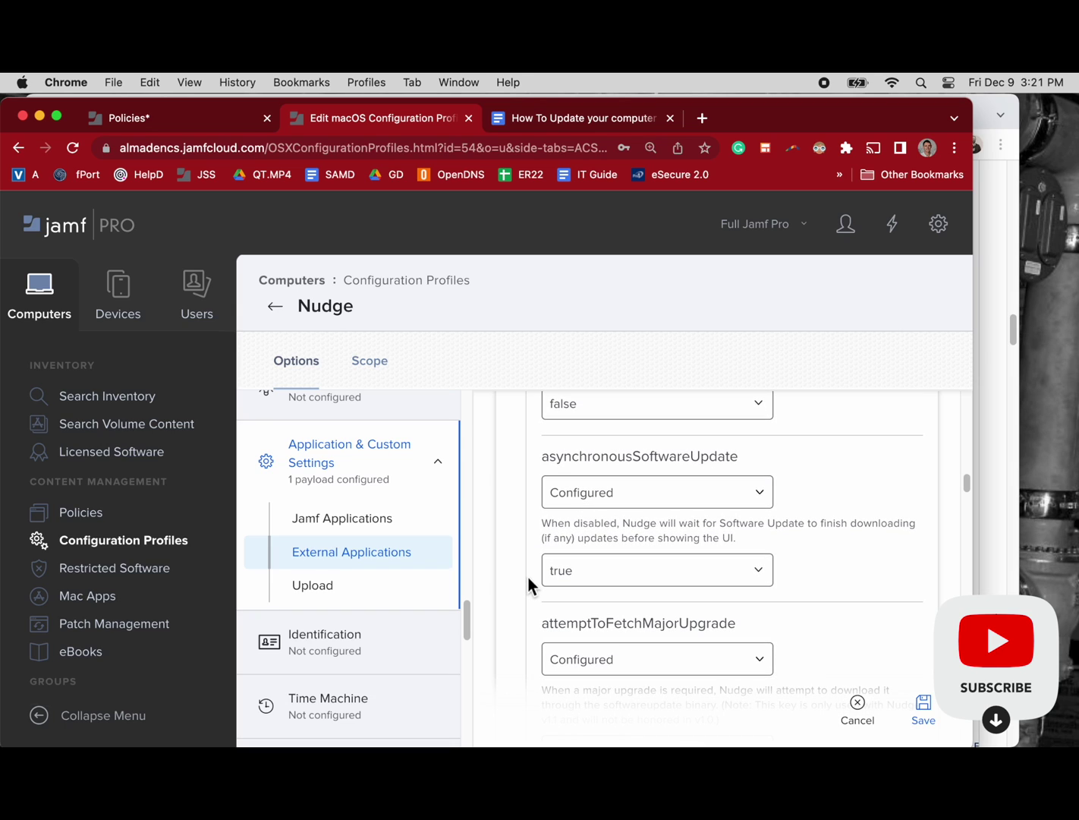
scroll(528, 577, "down", 1)
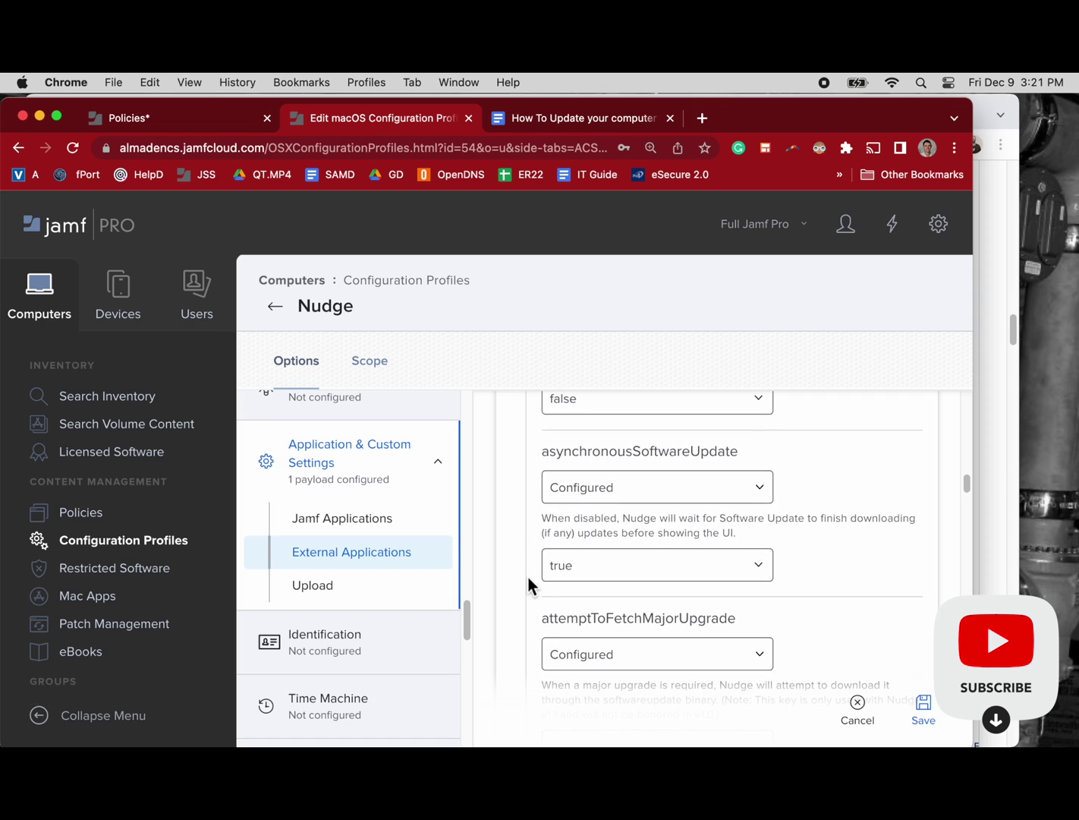
scroll(529, 578, "down", 1)
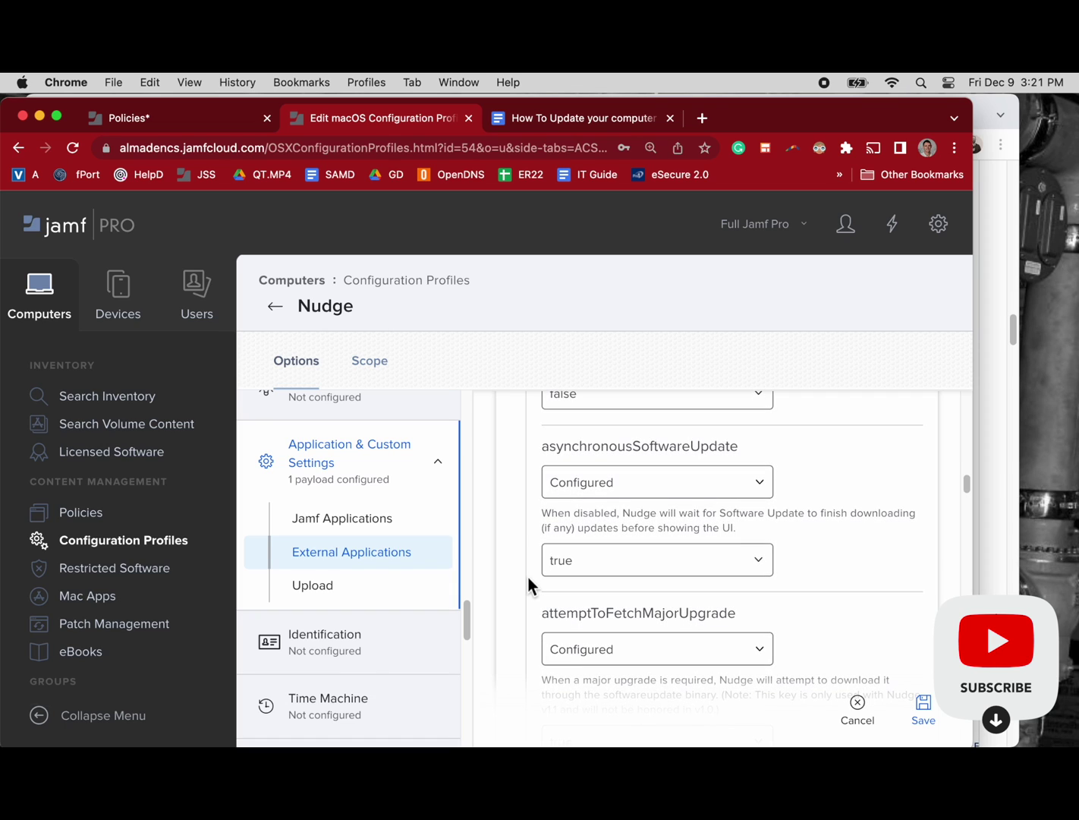
scroll(527, 575, "down", 1)
scroll(528, 575, "down", 1)
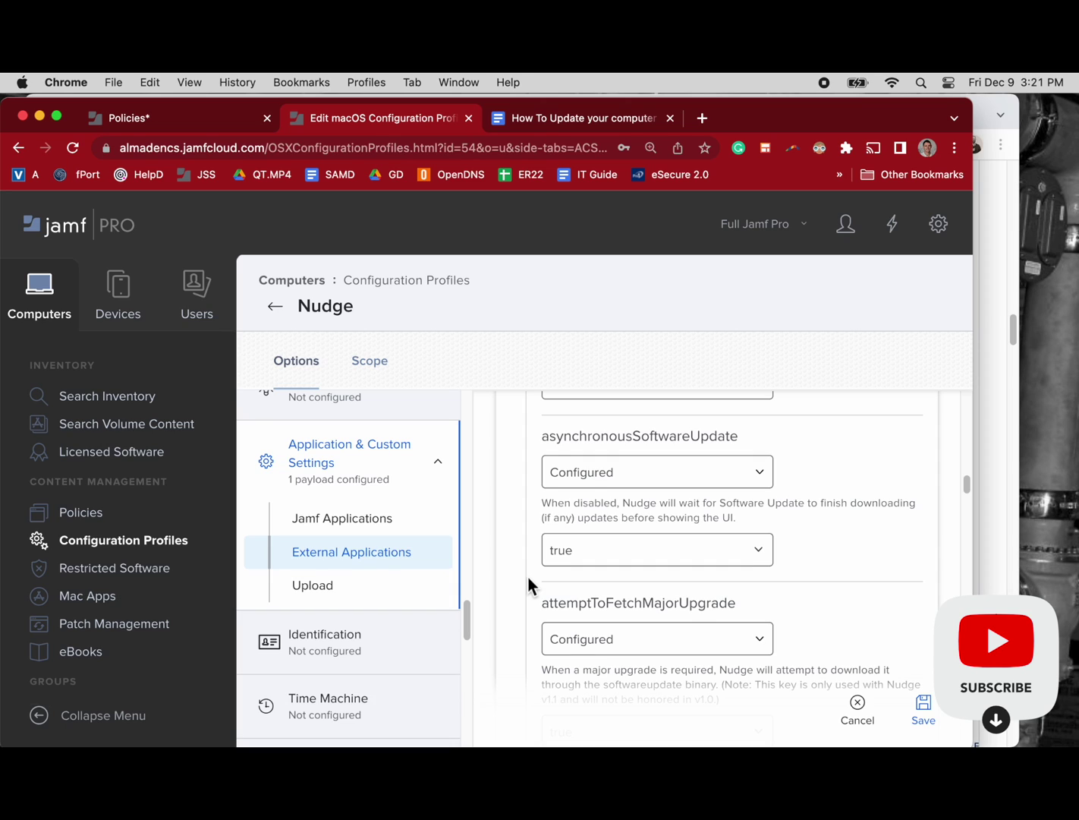
scroll(527, 576, "down", 2)
scroll(528, 575, "down", 1)
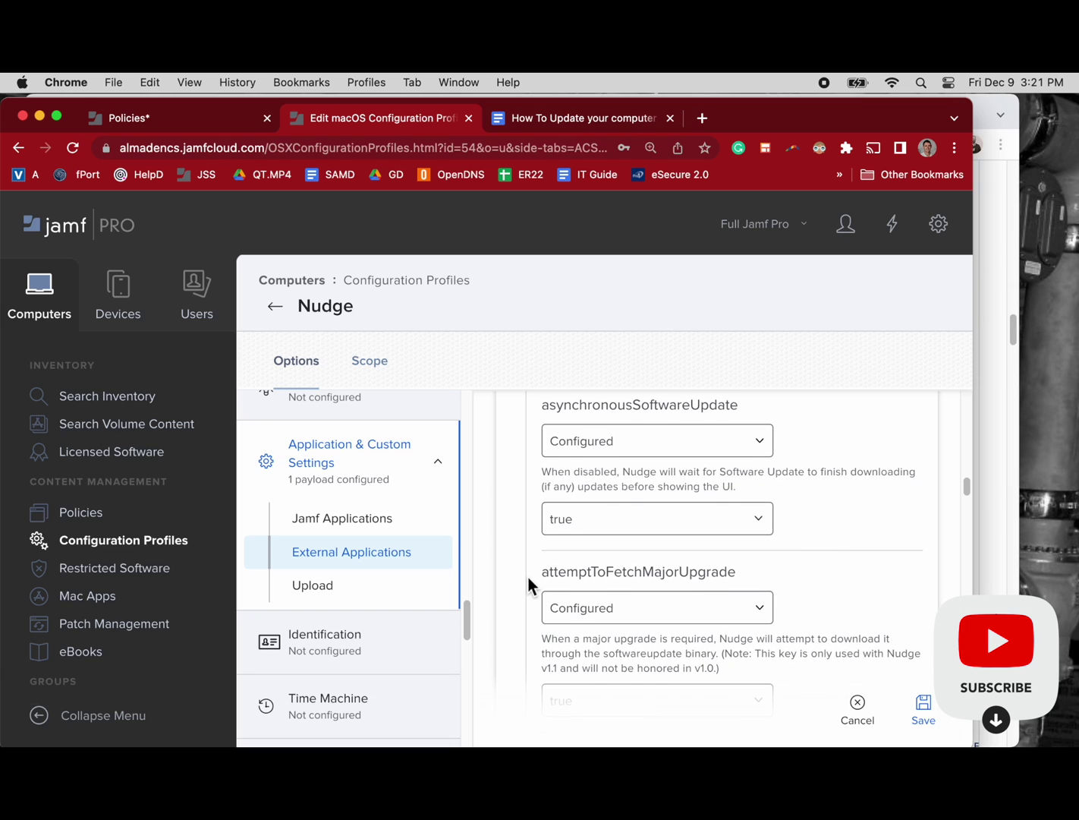
scroll(529, 583, "down", 2)
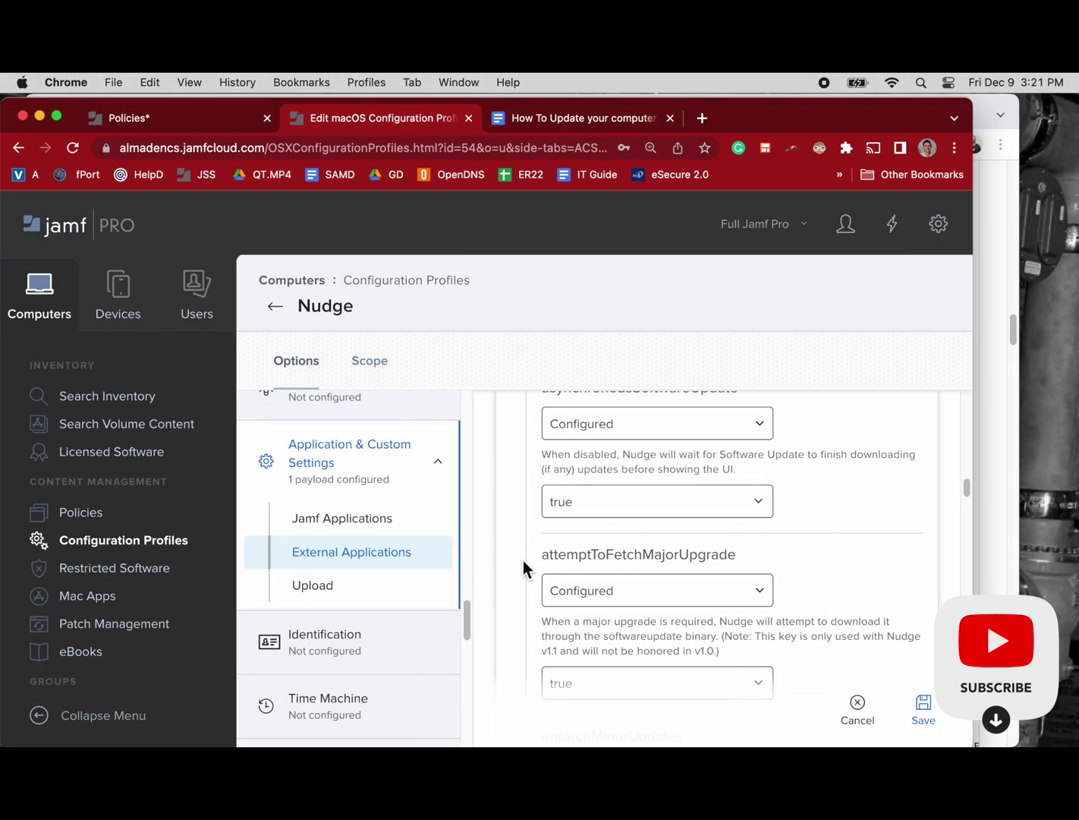
scroll(523, 562, "down", 3)
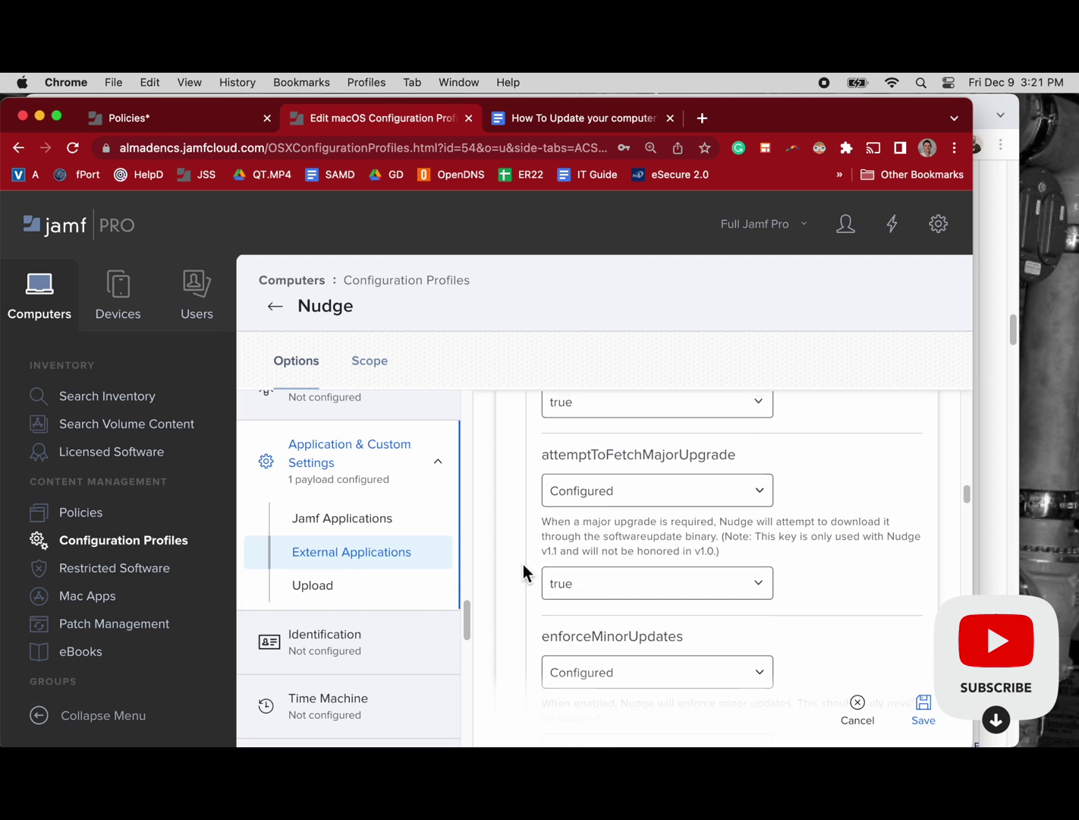
scroll(523, 570, "down", 1)
scroll(513, 580, "down", 1)
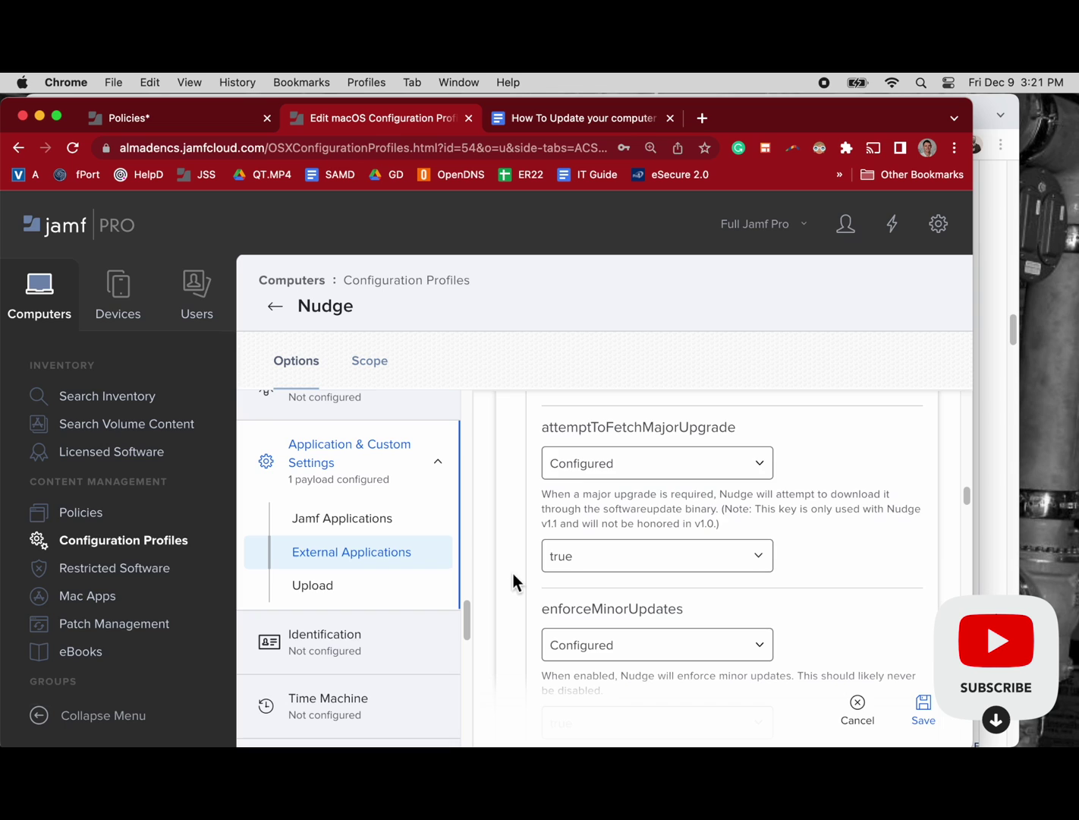
scroll(513, 582, "down", 4)
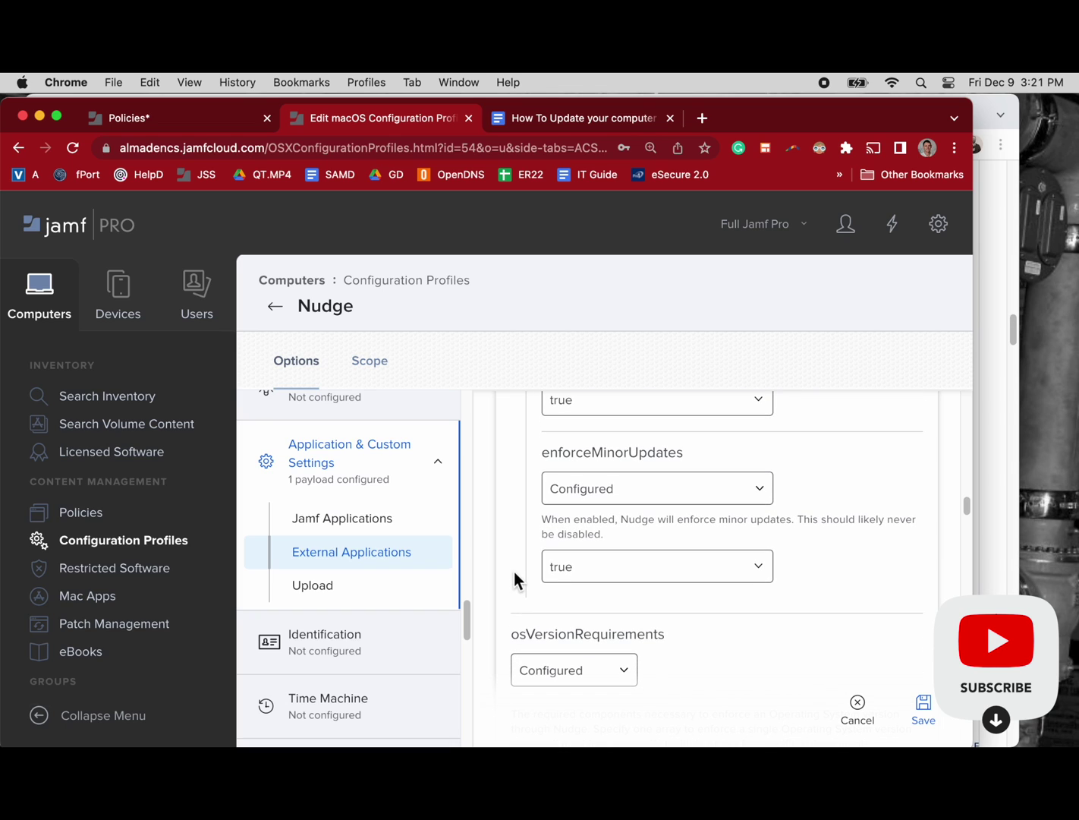
scroll(513, 571, "down", 3)
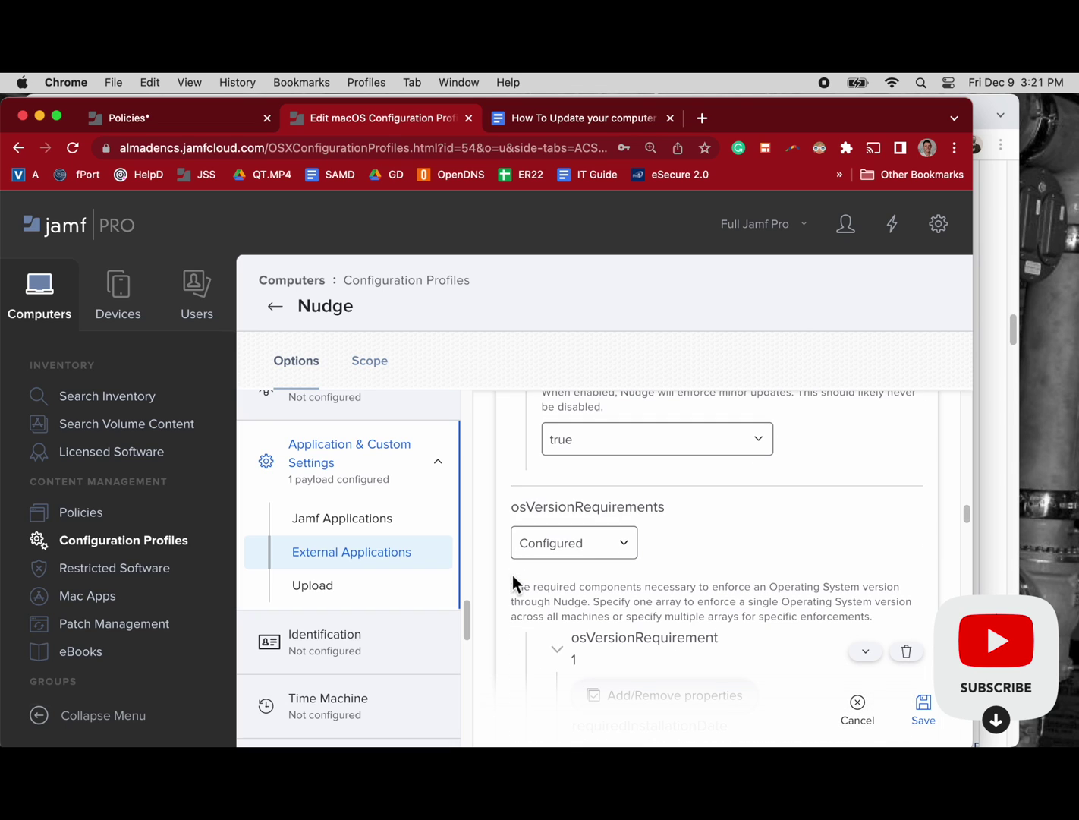
scroll(513, 579, "down", 5)
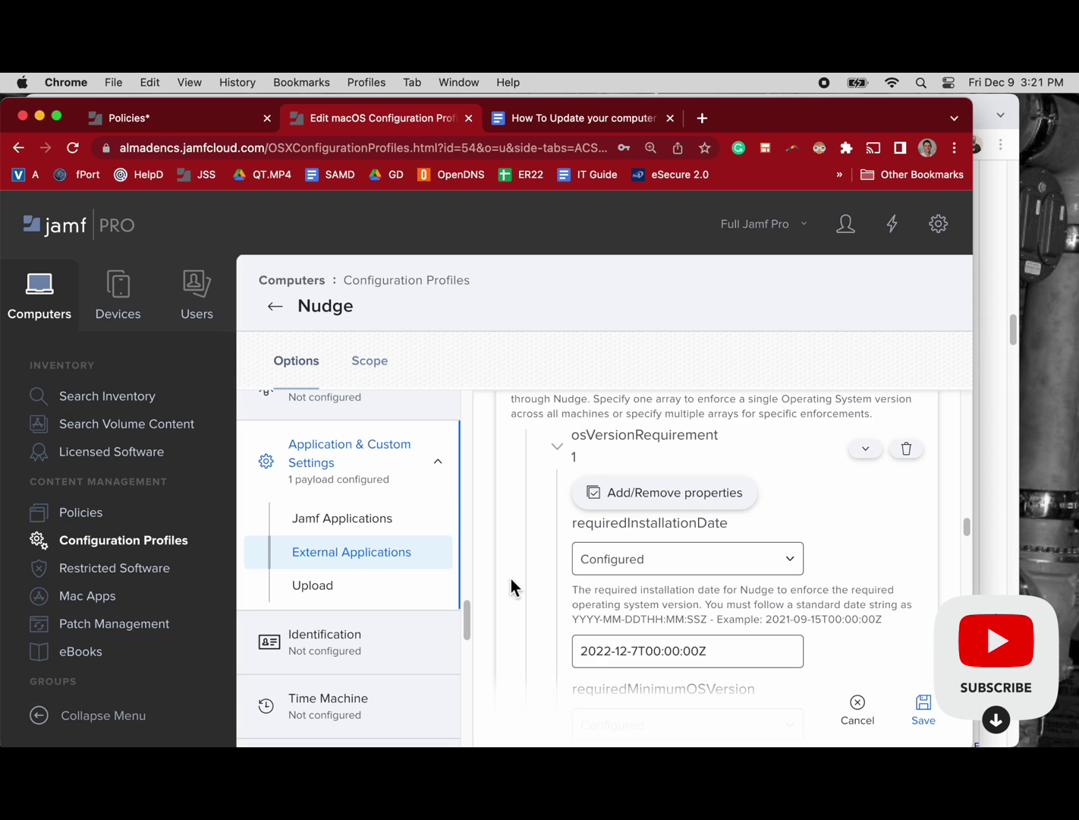
scroll(511, 583, "down", 2)
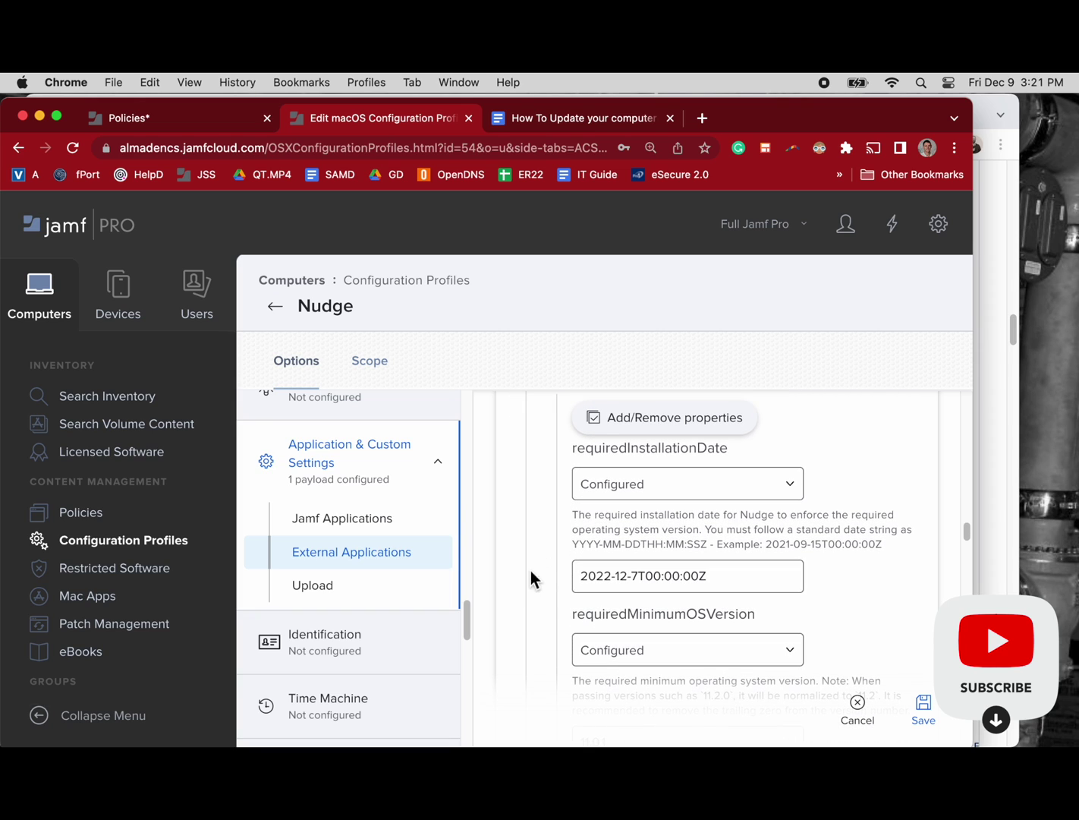
scroll(625, 624, "down", 2)
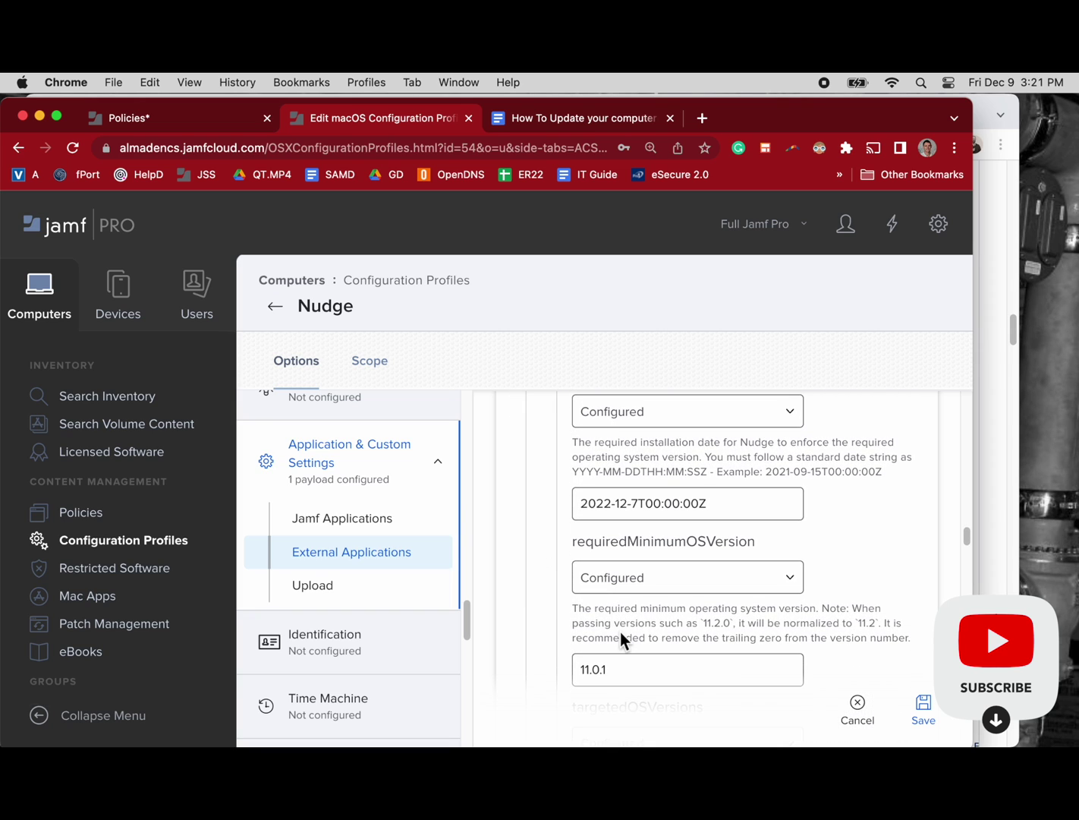
scroll(620, 631, "down", 2)
scroll(620, 632, "down", 3)
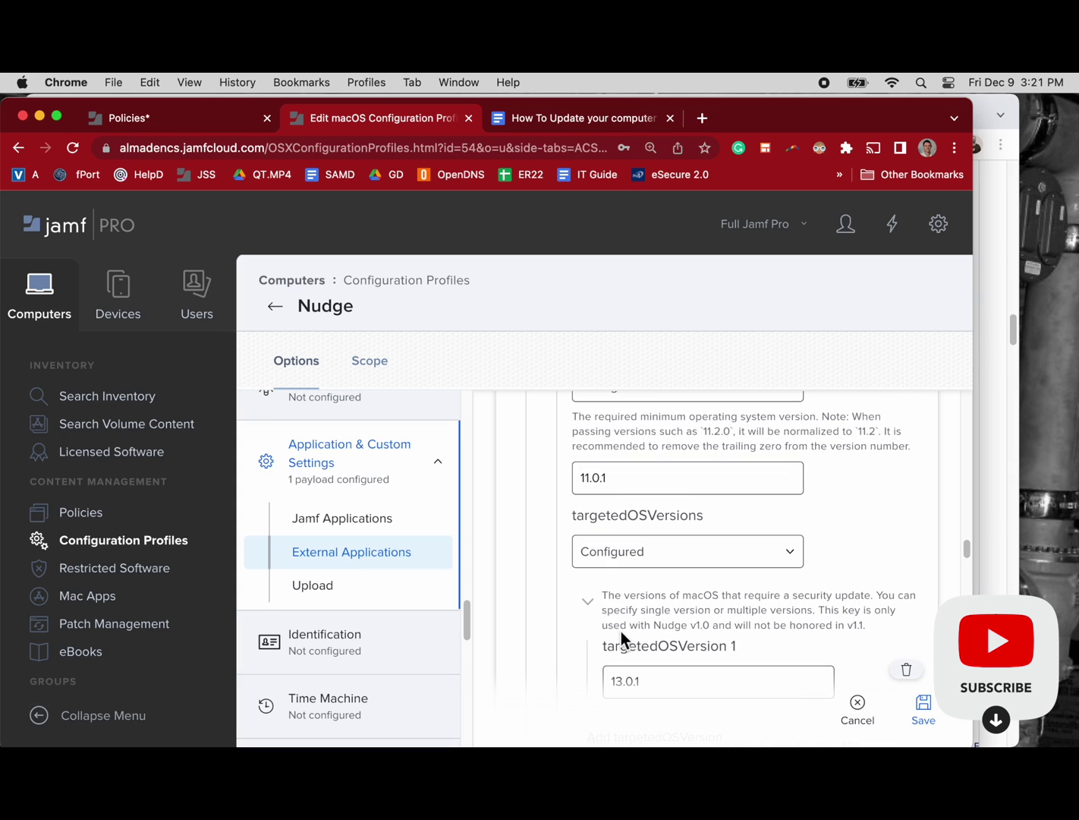
scroll(621, 635, "down", 2)
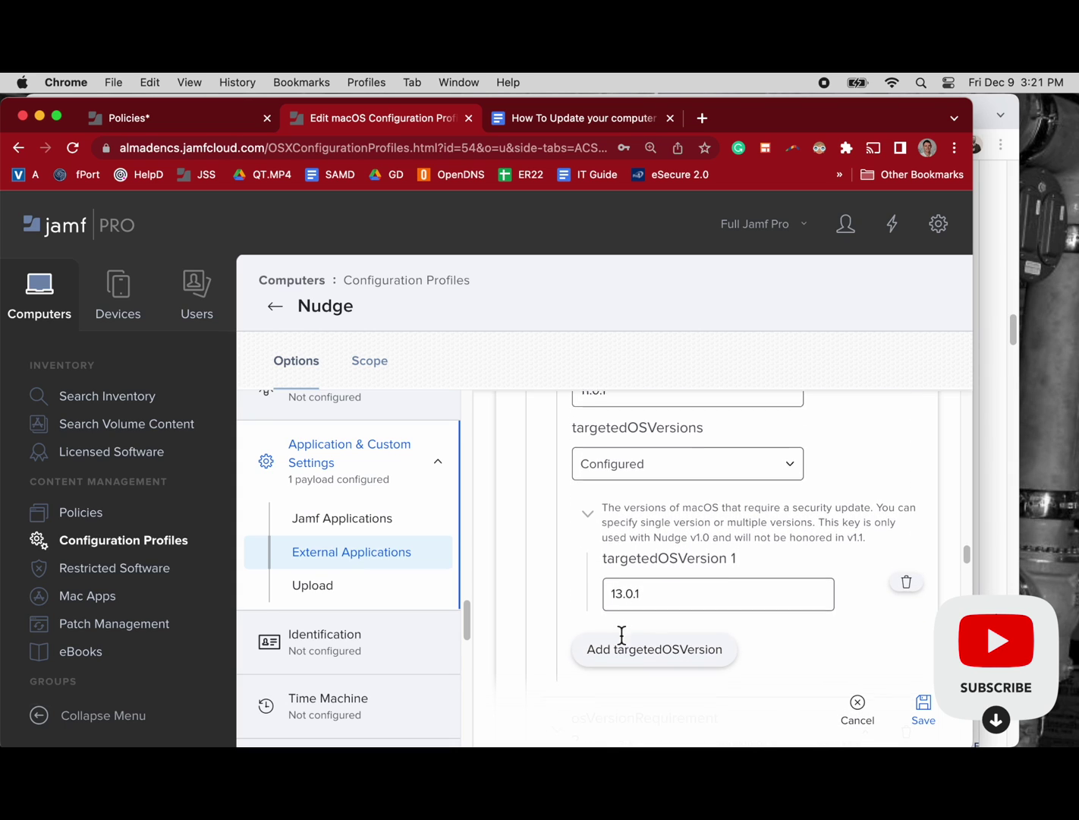
scroll(579, 624, "down", 4)
scroll(557, 622, "down", 2)
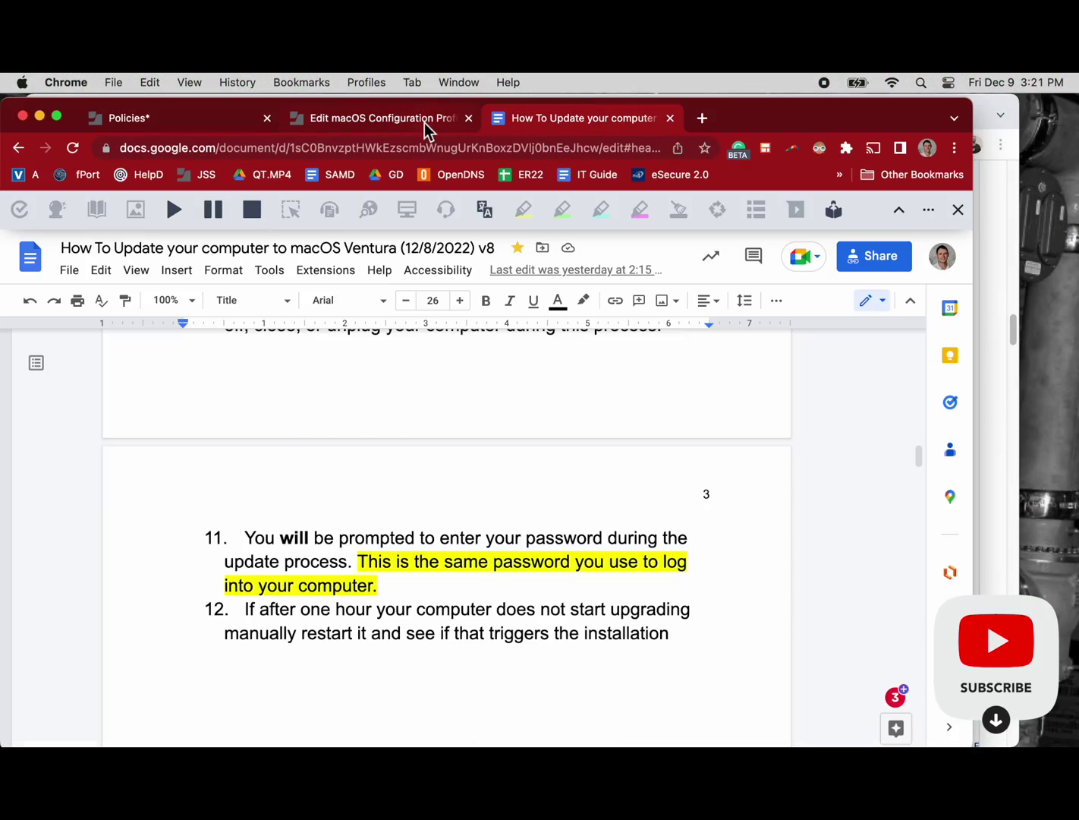
- Return to the Nudge configuration profile and highlight its actionButtonPath setting
key("super+Up")
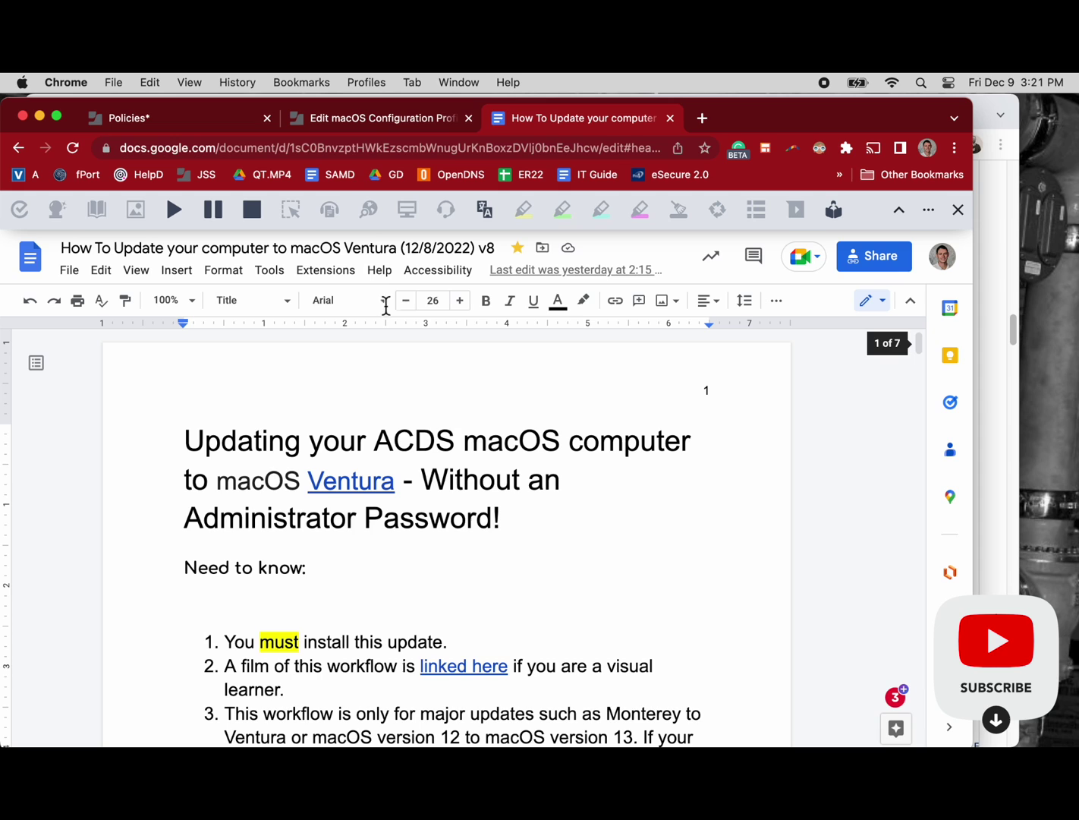
left_click(355, 117)
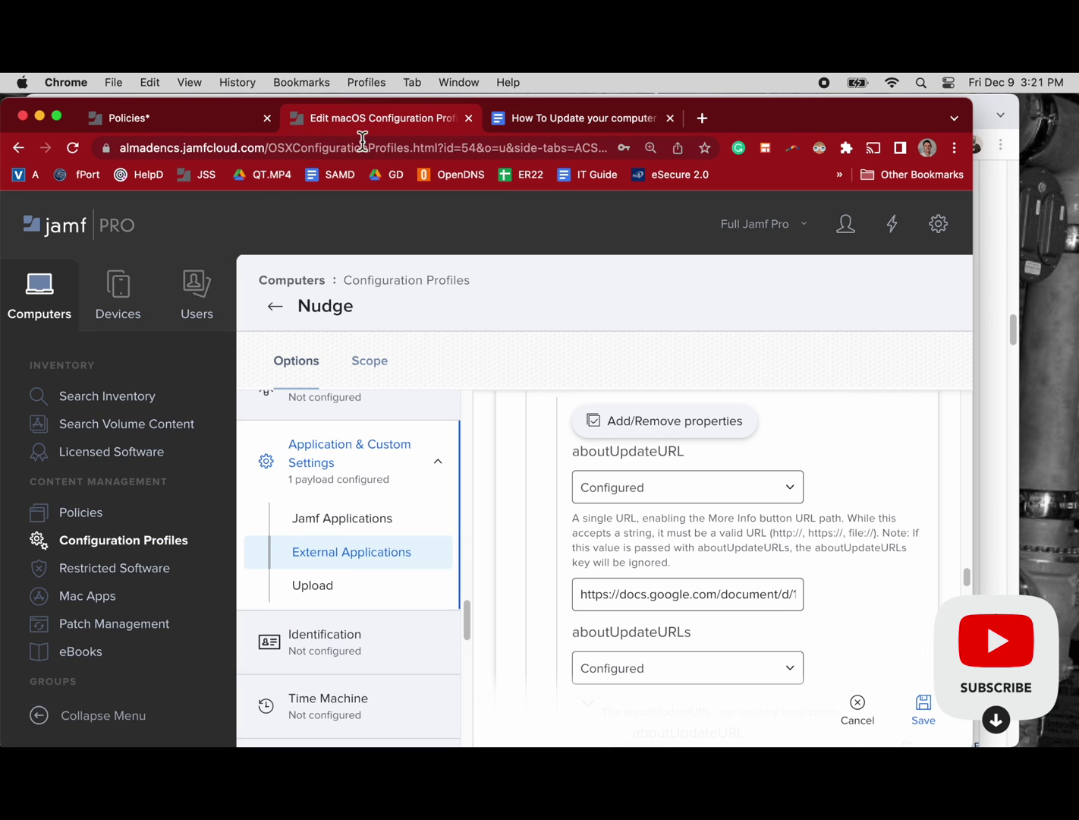
scroll(562, 623, "down", 5)
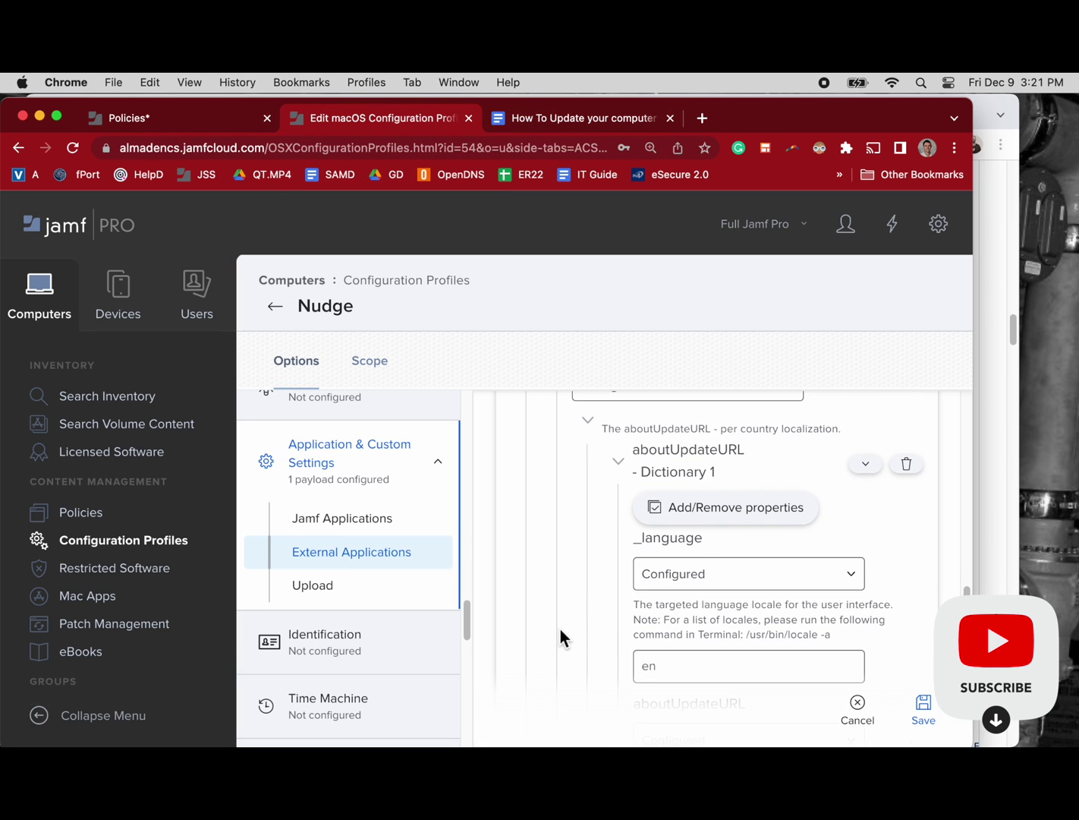
scroll(561, 629, "down", 3)
scroll(560, 629, "down", 7)
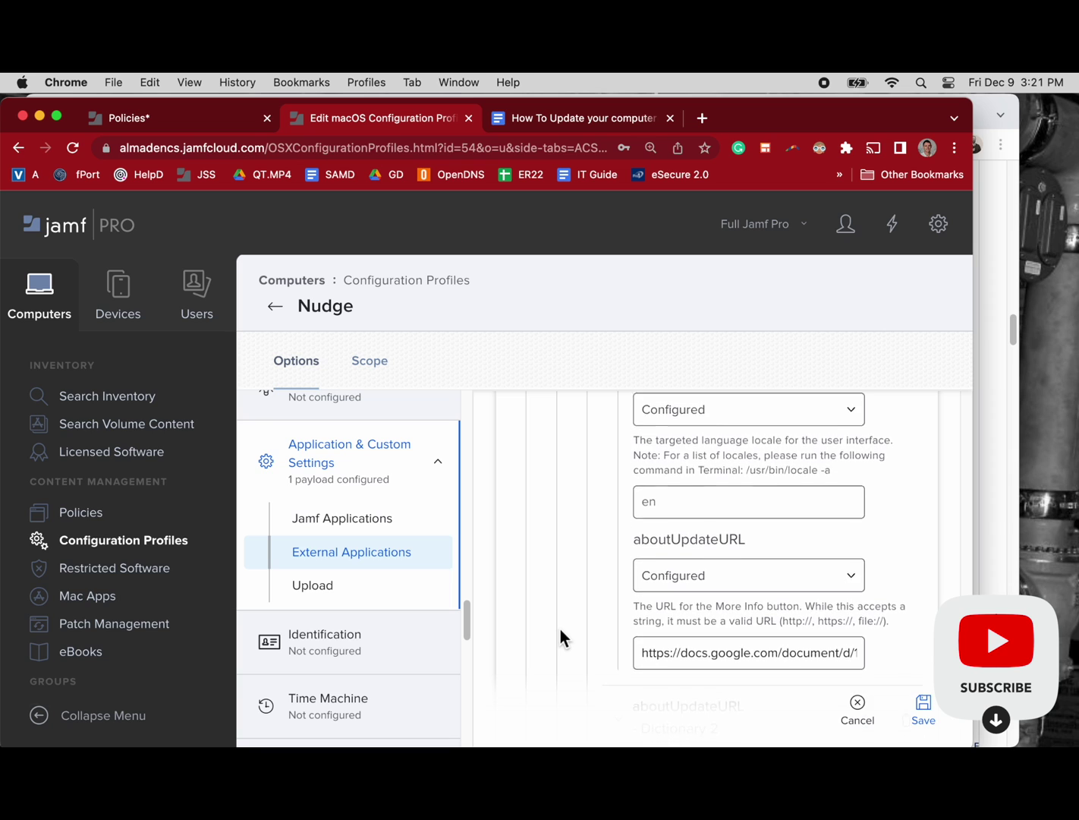
scroll(560, 630, "down", 5)
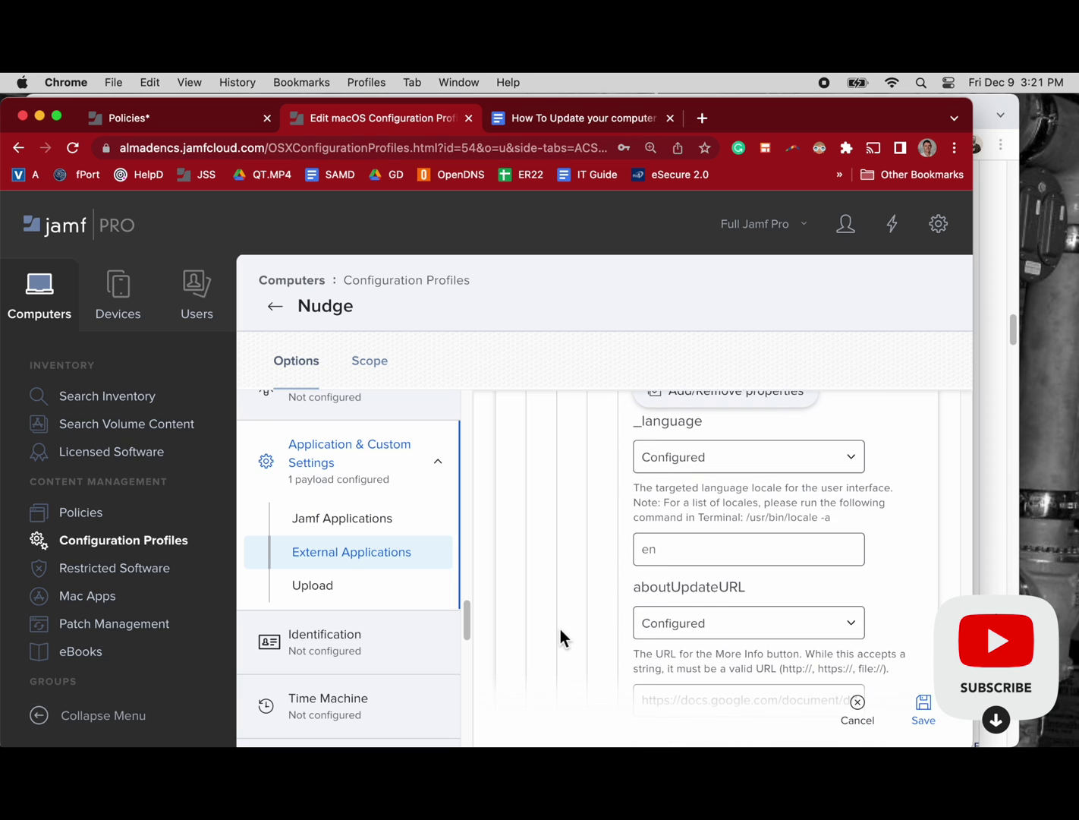
scroll(560, 629, "down", 5)
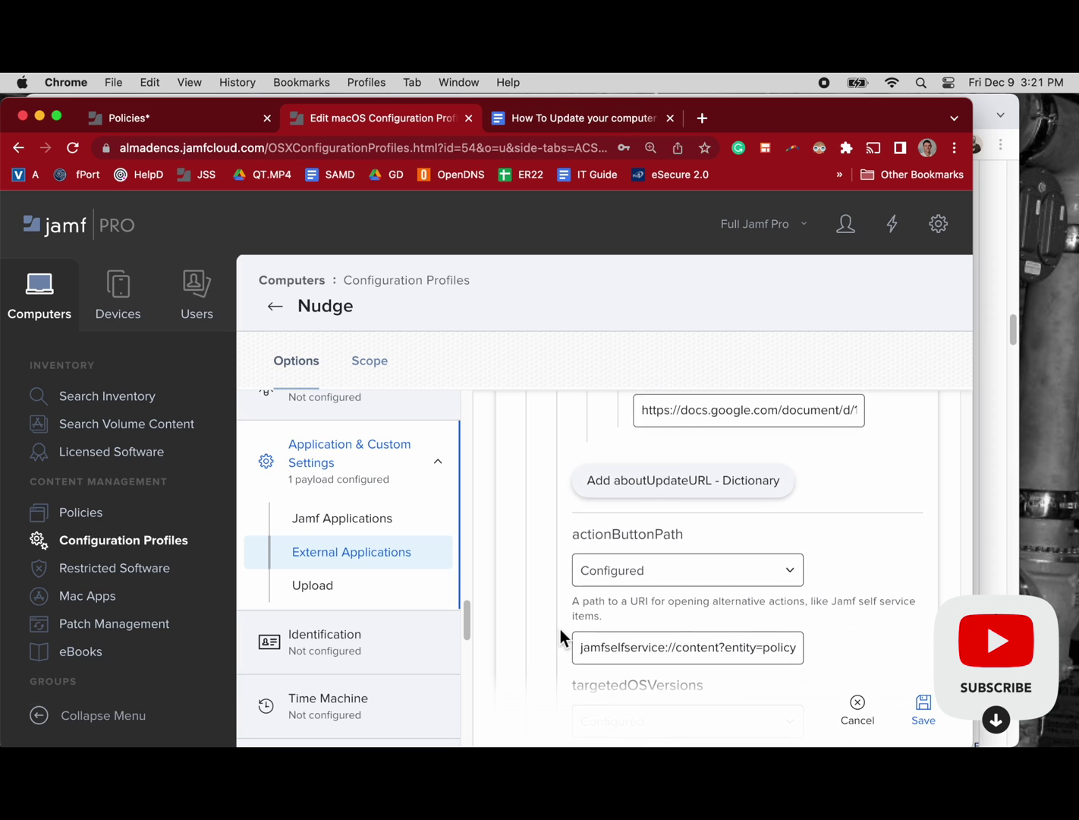
scroll(562, 641, "down", 1)
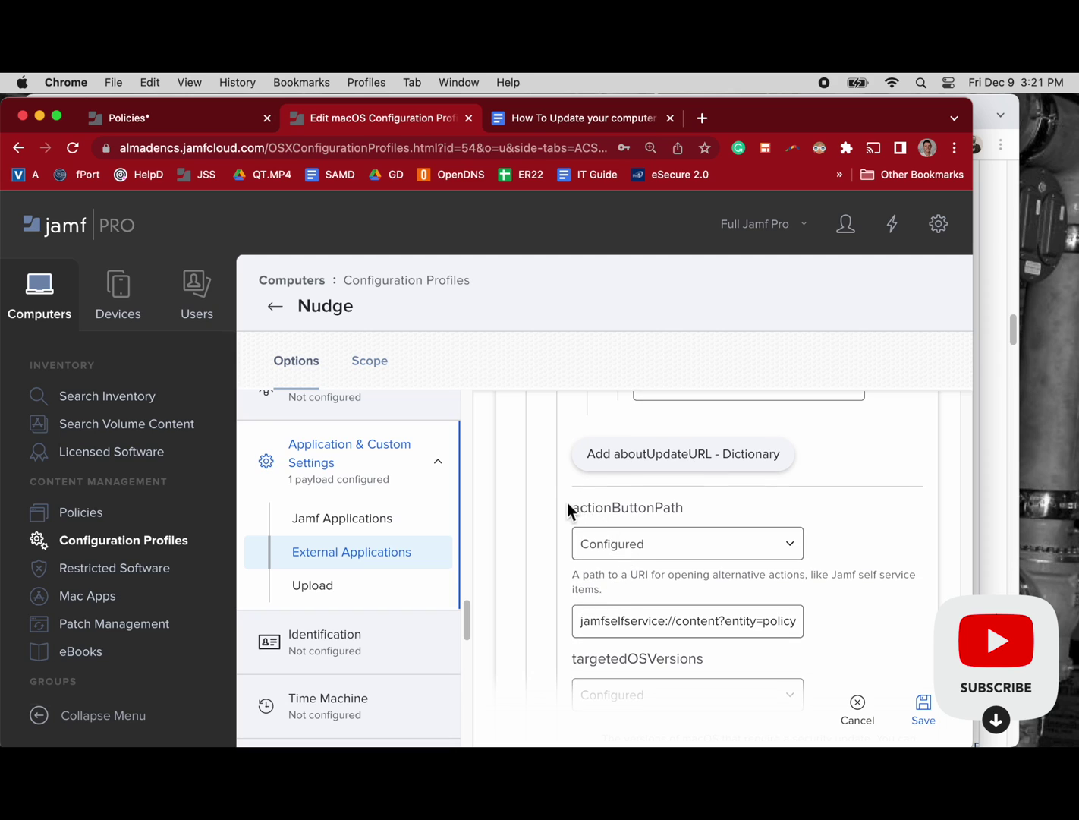
left_click_drag(567, 502, 695, 513)
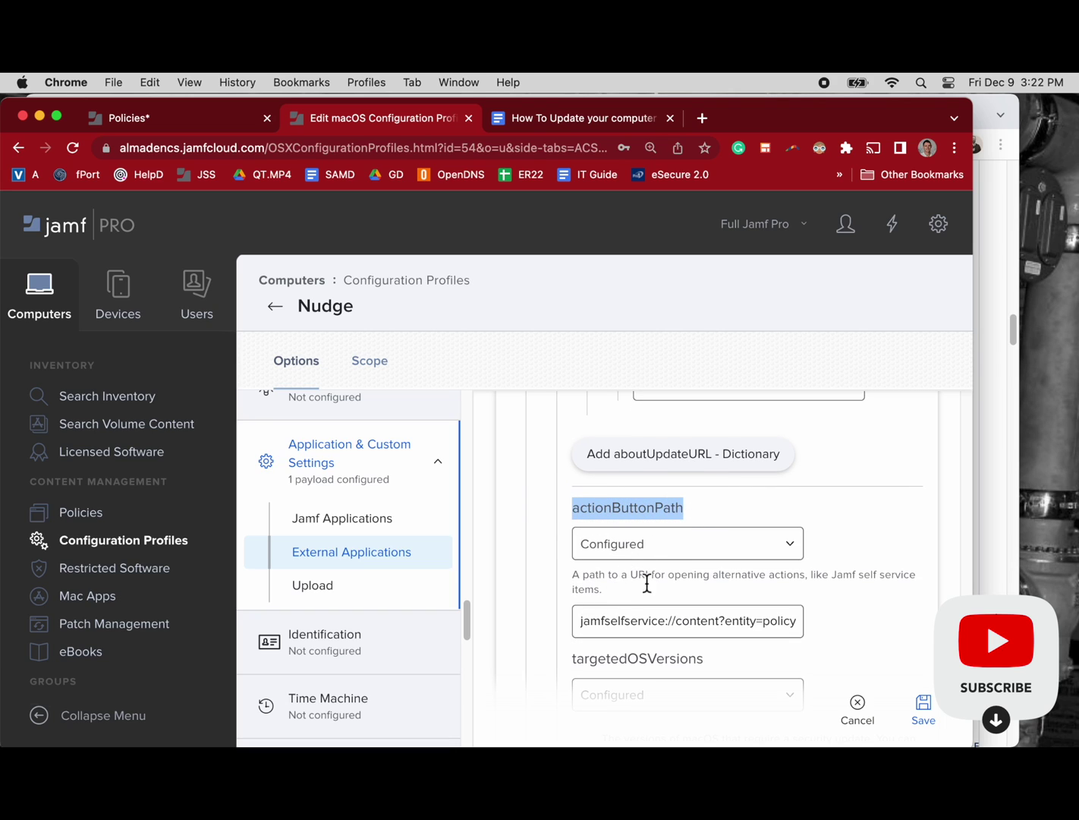
scroll(612, 628, "right", 5)
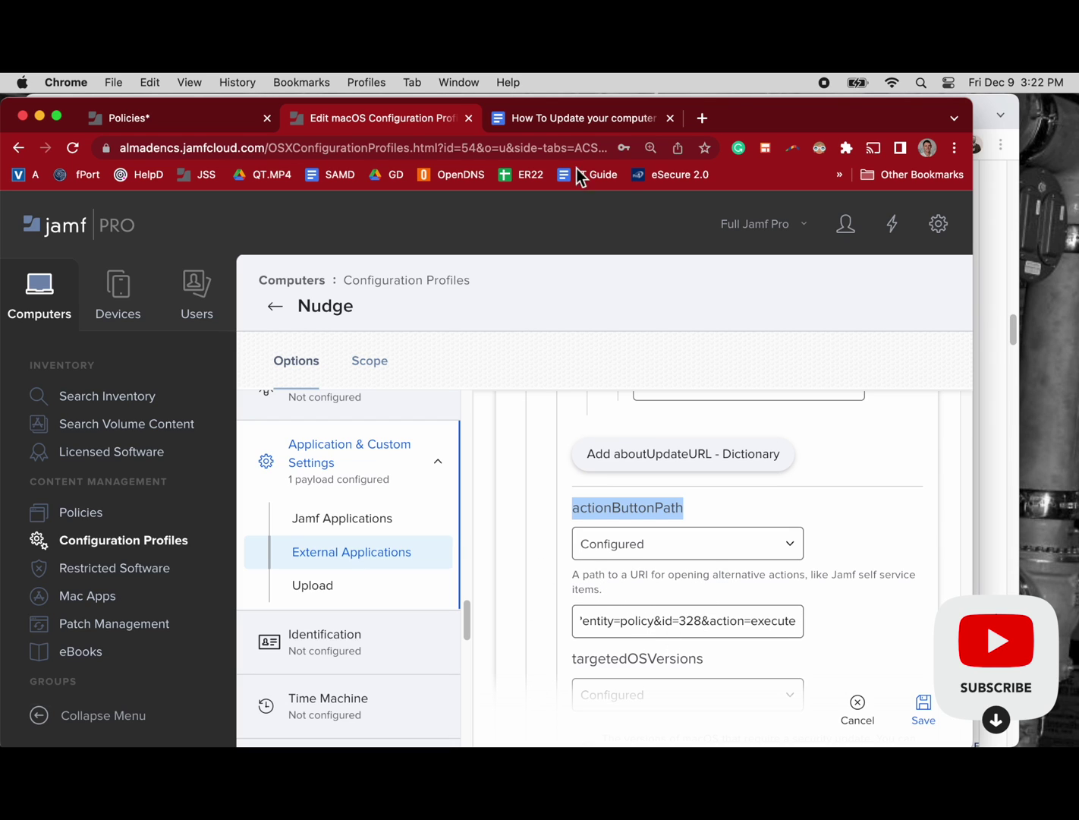
- Go back to the Ventura update guide and find step 9's Start button
left_click(581, 129)
scroll(535, 596, "down", 15)
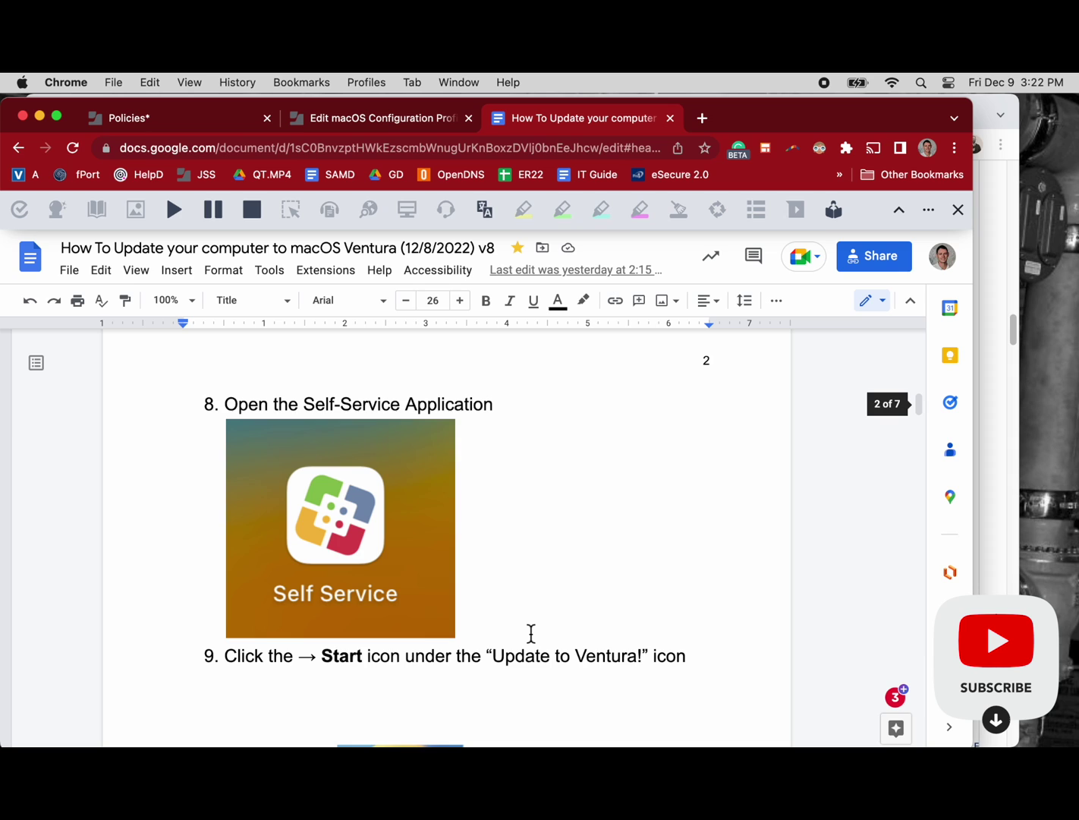
scroll(224, 590, "down", 3)
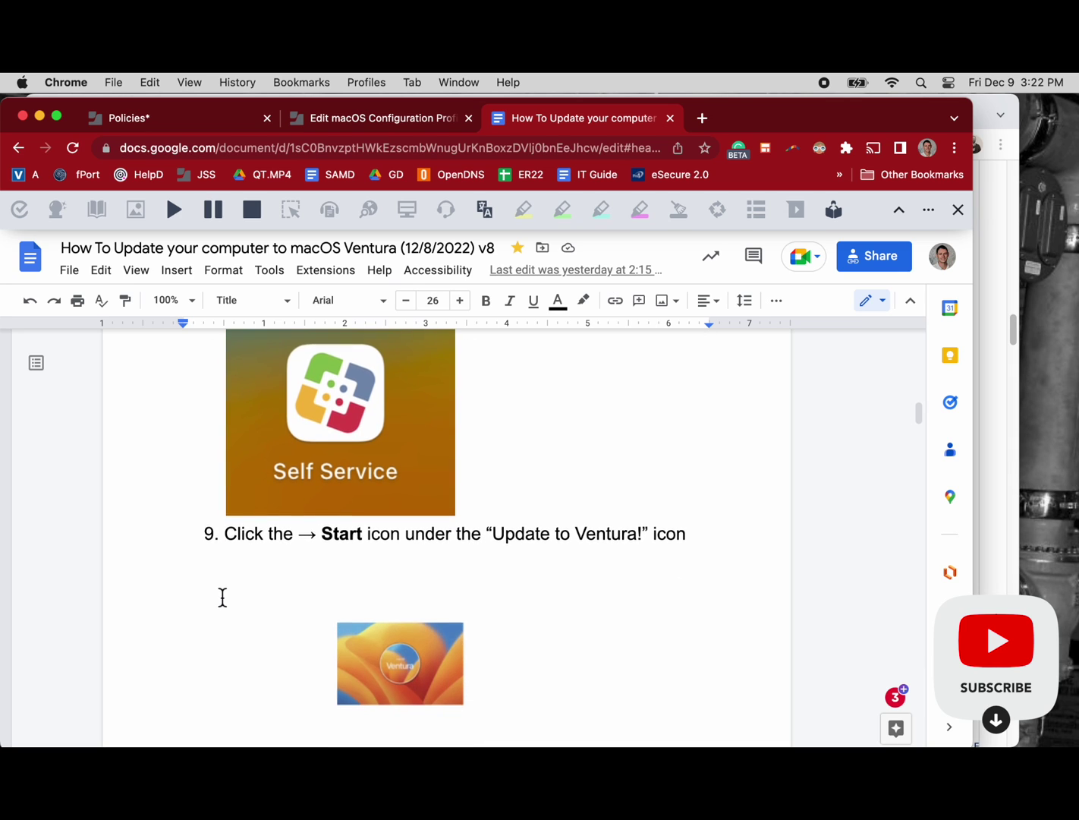
scroll(246, 633, "down", 3)
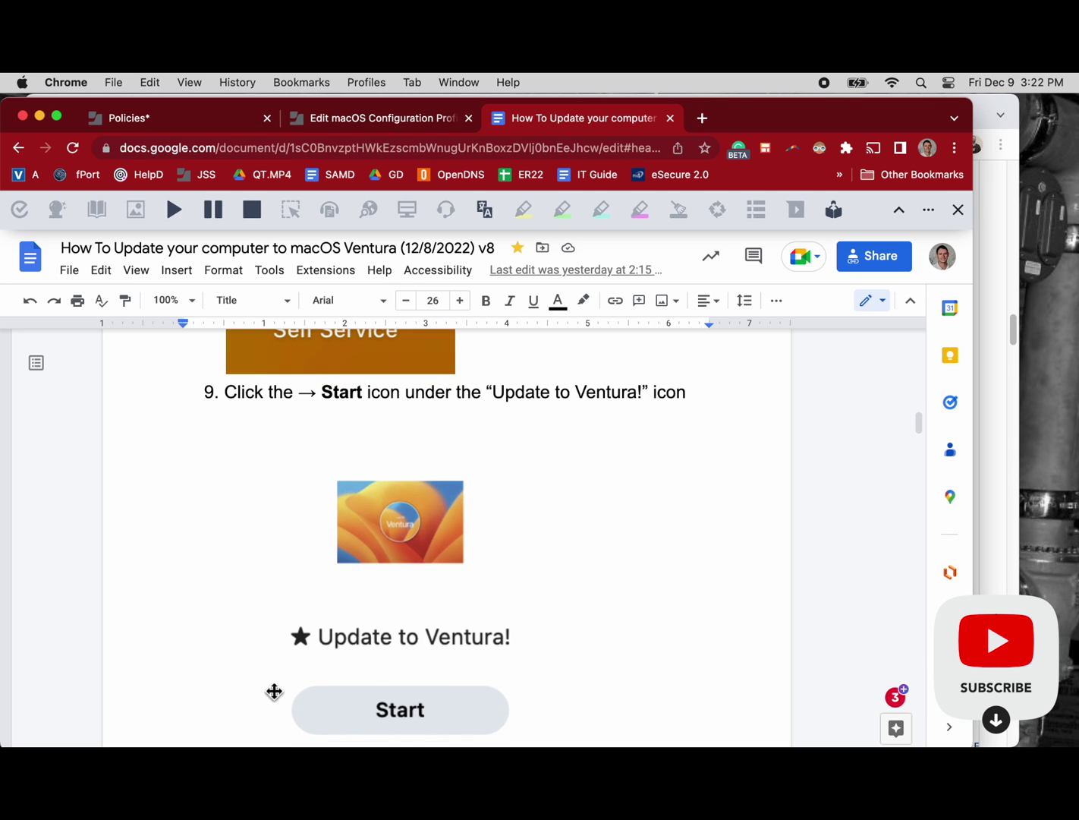
left_click(335, 122)
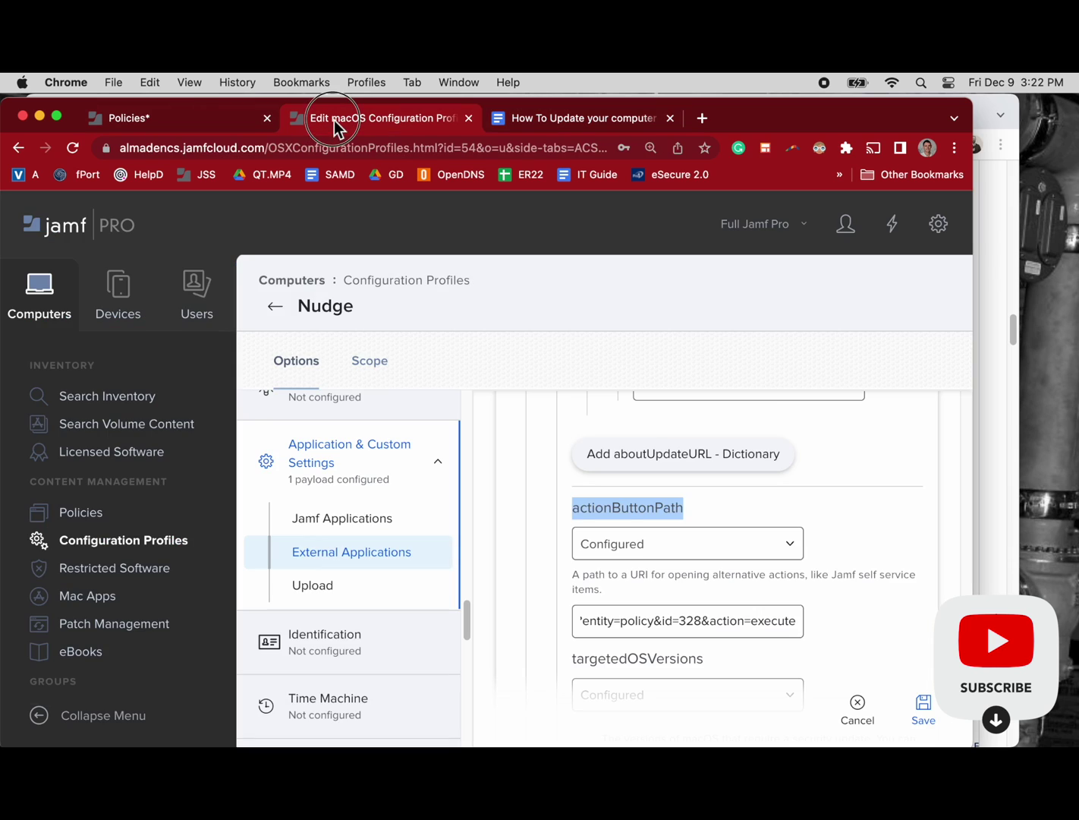
scroll(496, 636, "down", 3)
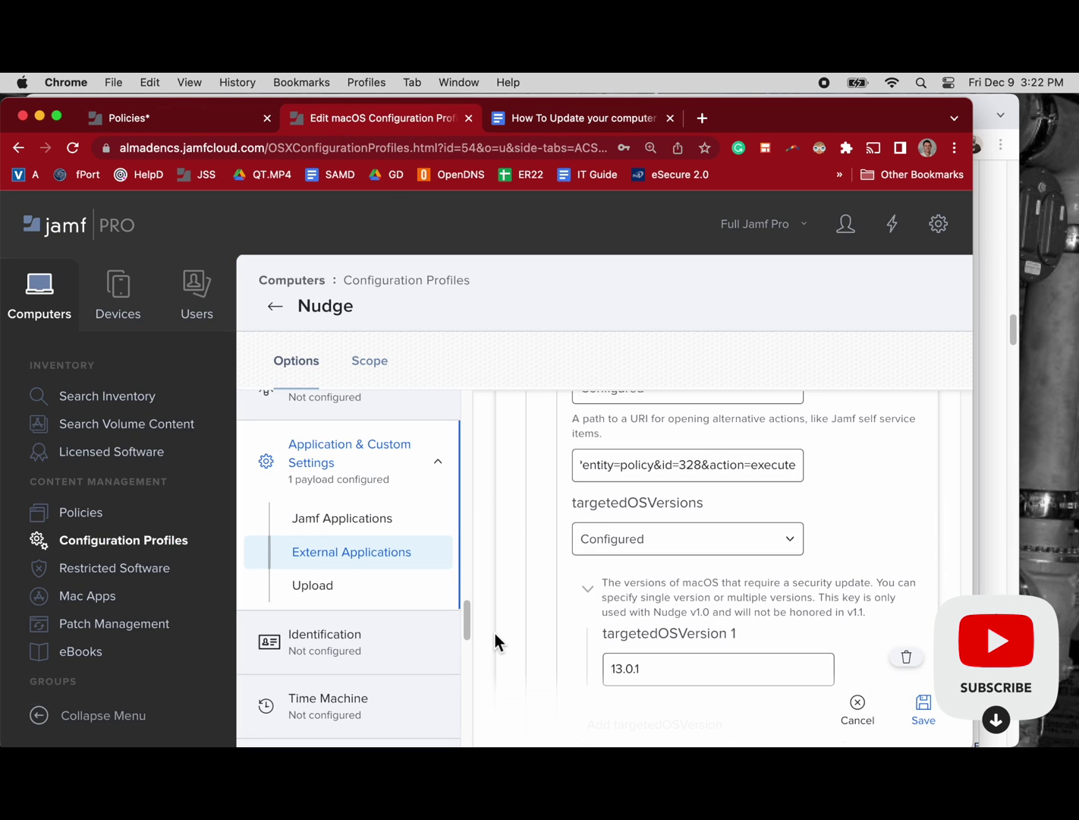
scroll(494, 636, "down", 4)
scroll(494, 635, "down", 2)
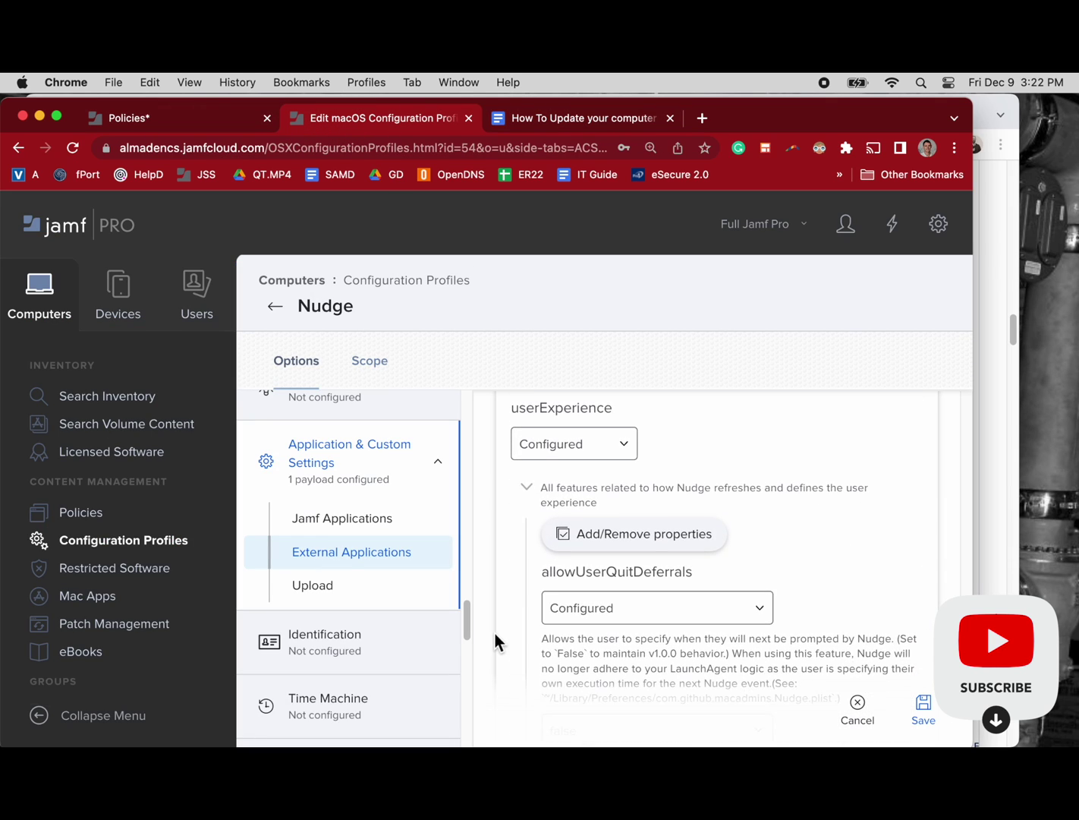
scroll(494, 635, "down", 4)
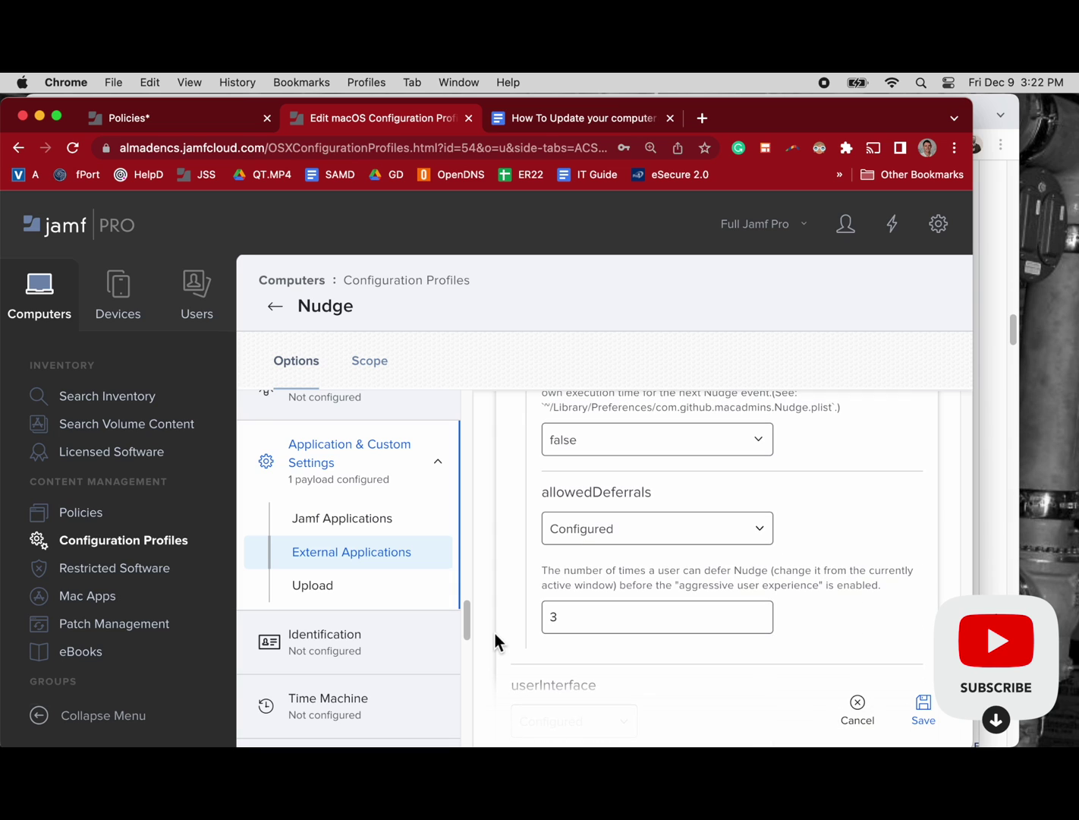
scroll(494, 635, "down", 2)
scroll(494, 636, "down", 1)
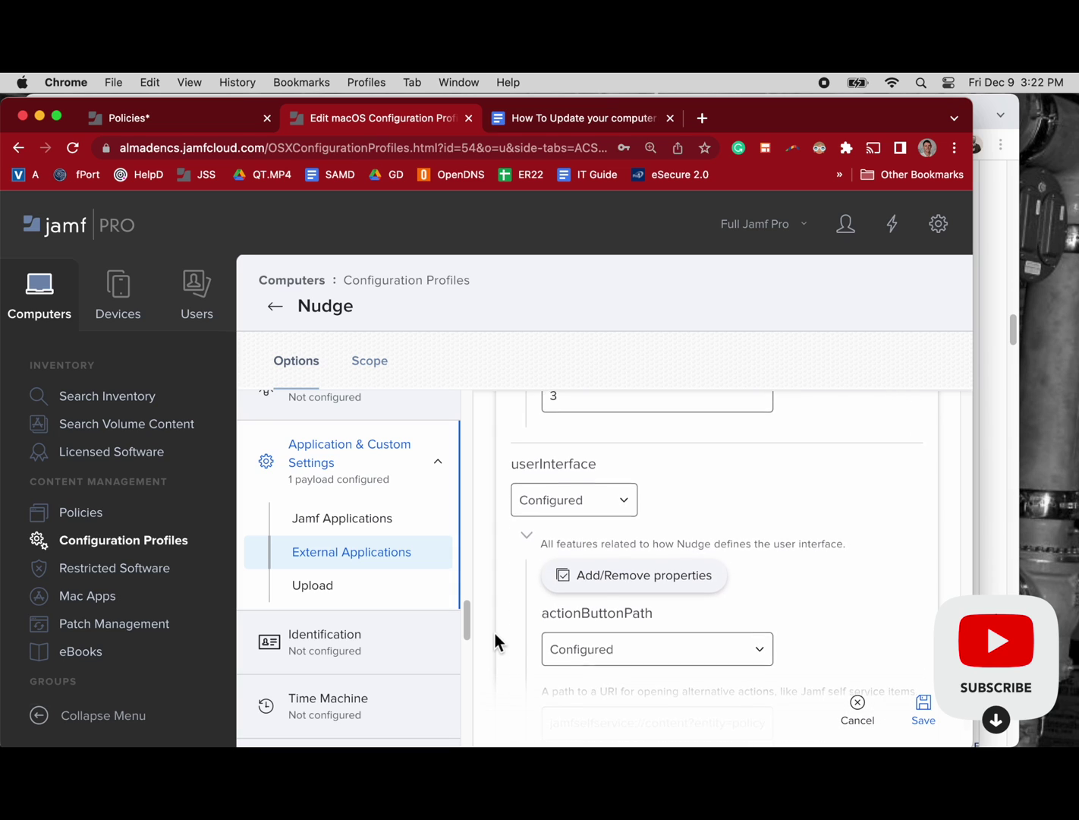
scroll(494, 634, "down", 1)
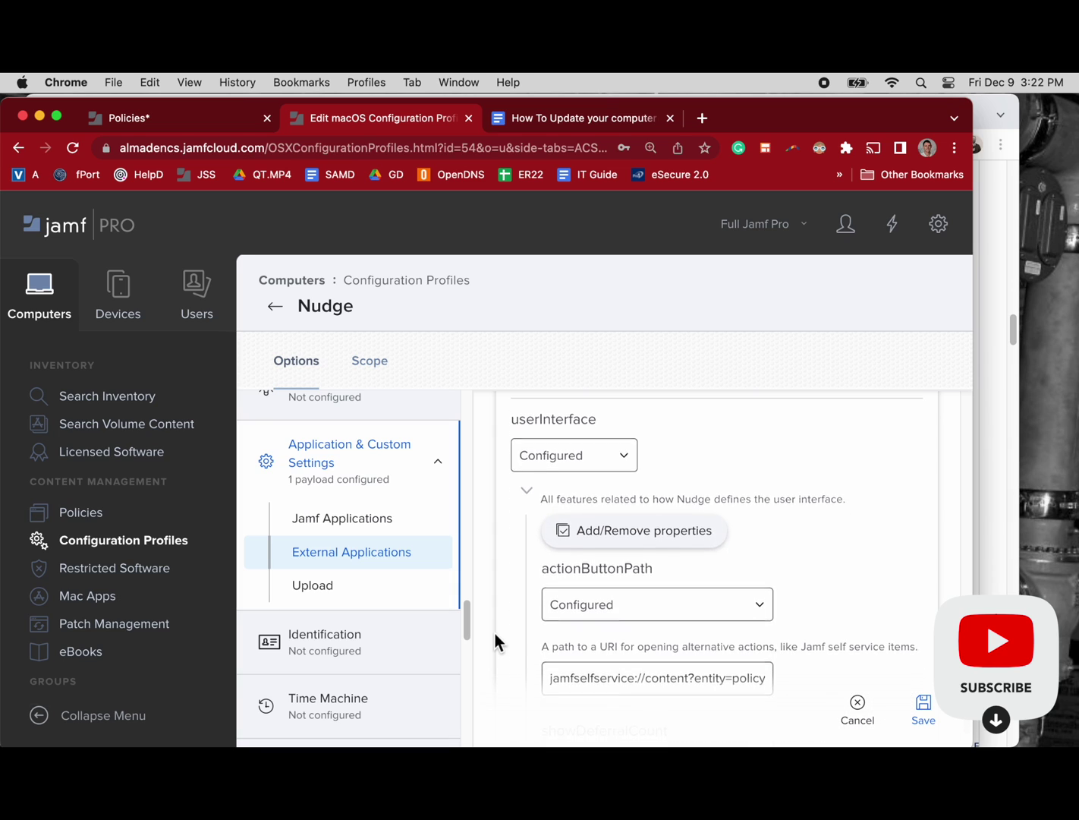
scroll(495, 634, "down", 1)
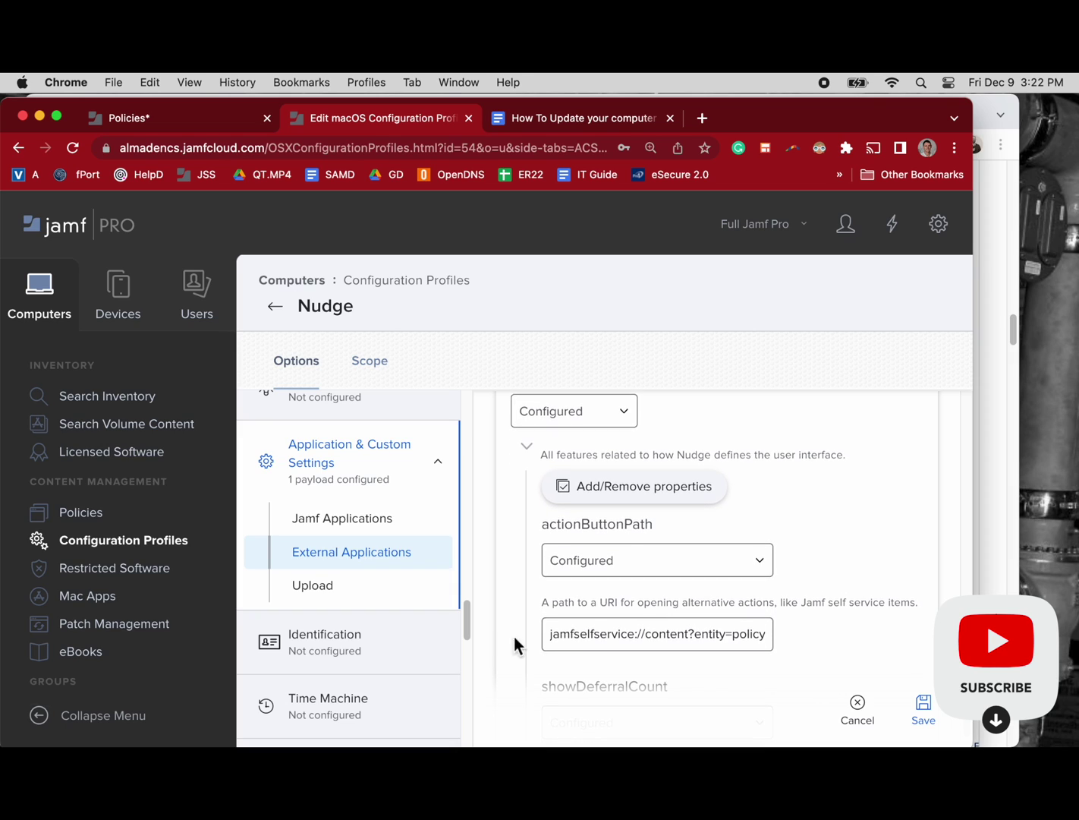
scroll(581, 640, "right", 4)
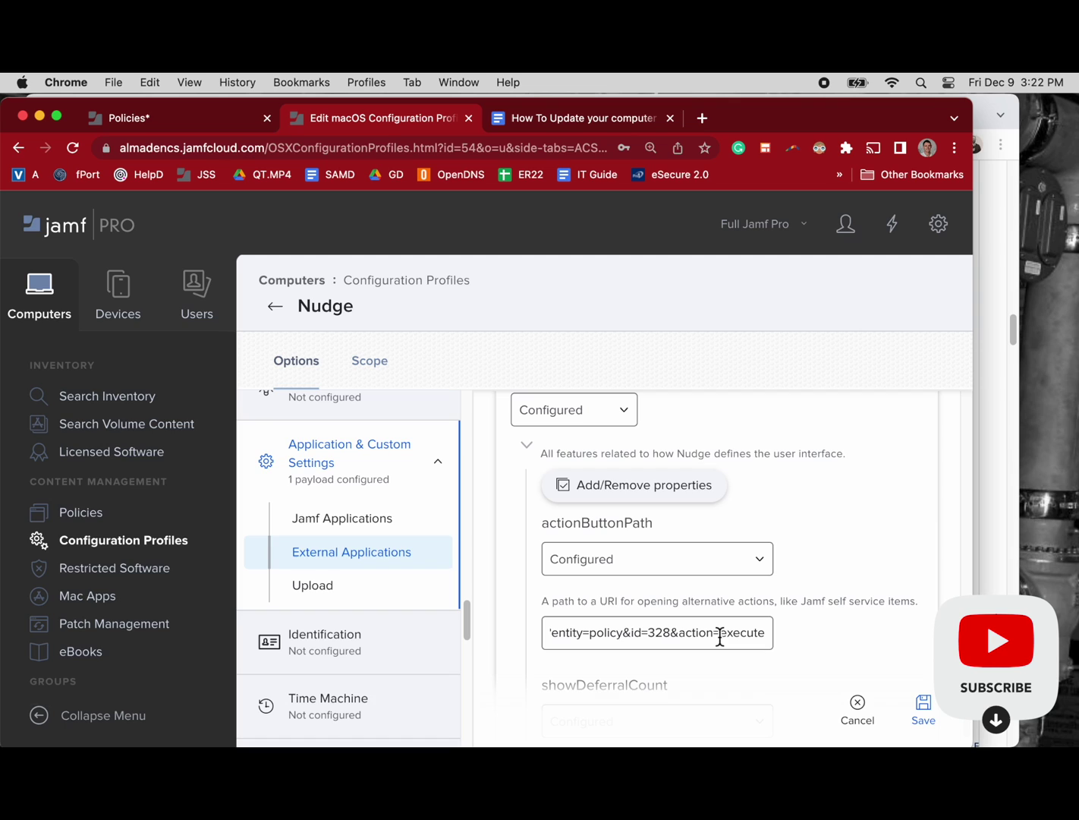
scroll(692, 663, "down", 4)
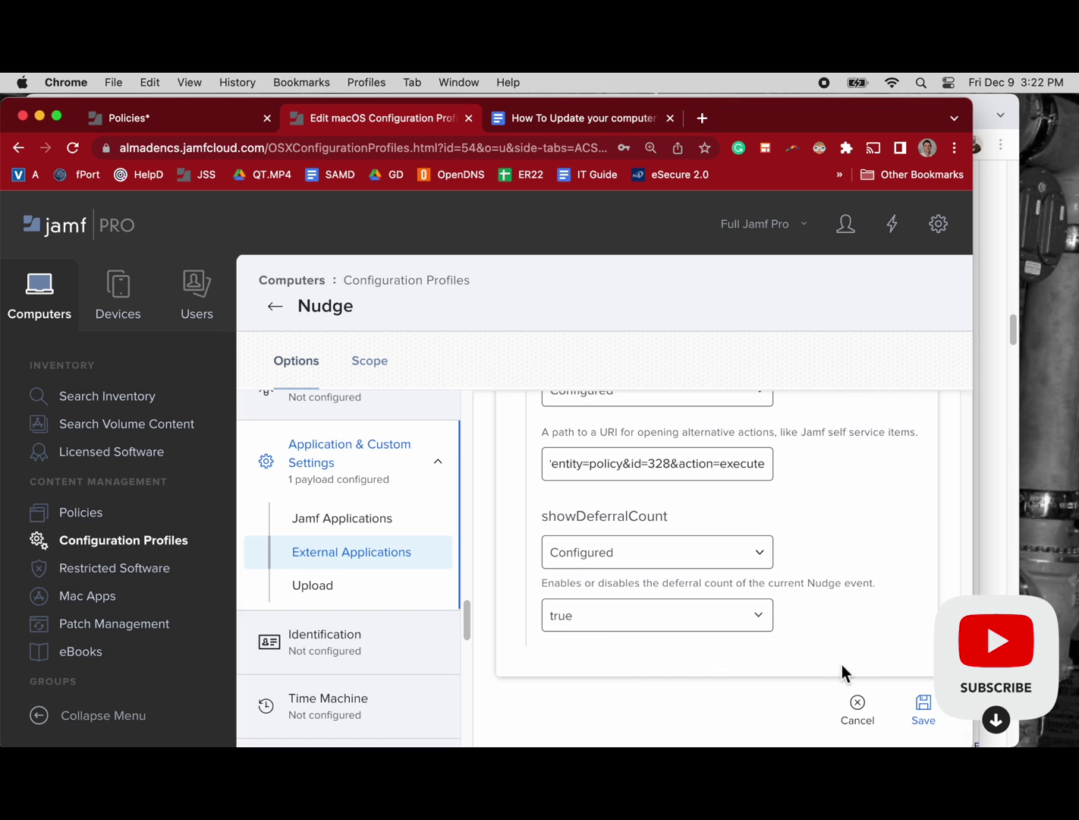
- Save the Nudge profile with redistribution to all computers in scope
left_click(924, 713)
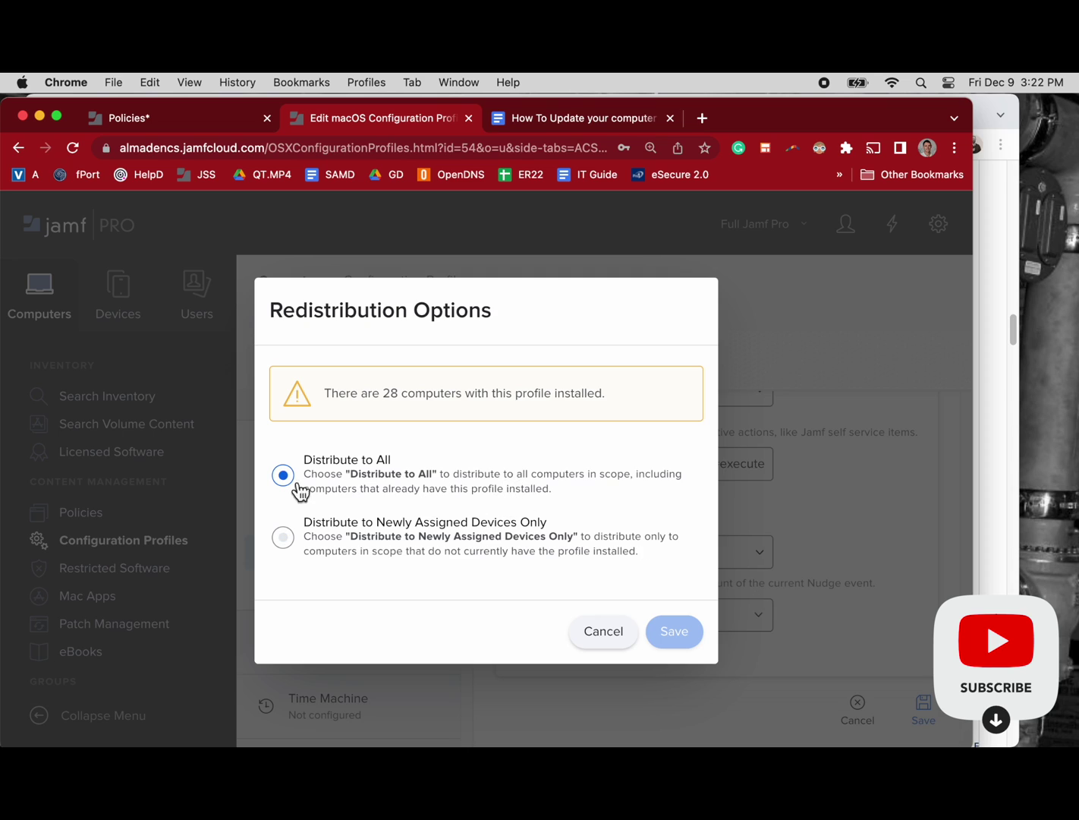
left_click(304, 528)
left_click(301, 489)
left_click(293, 540)
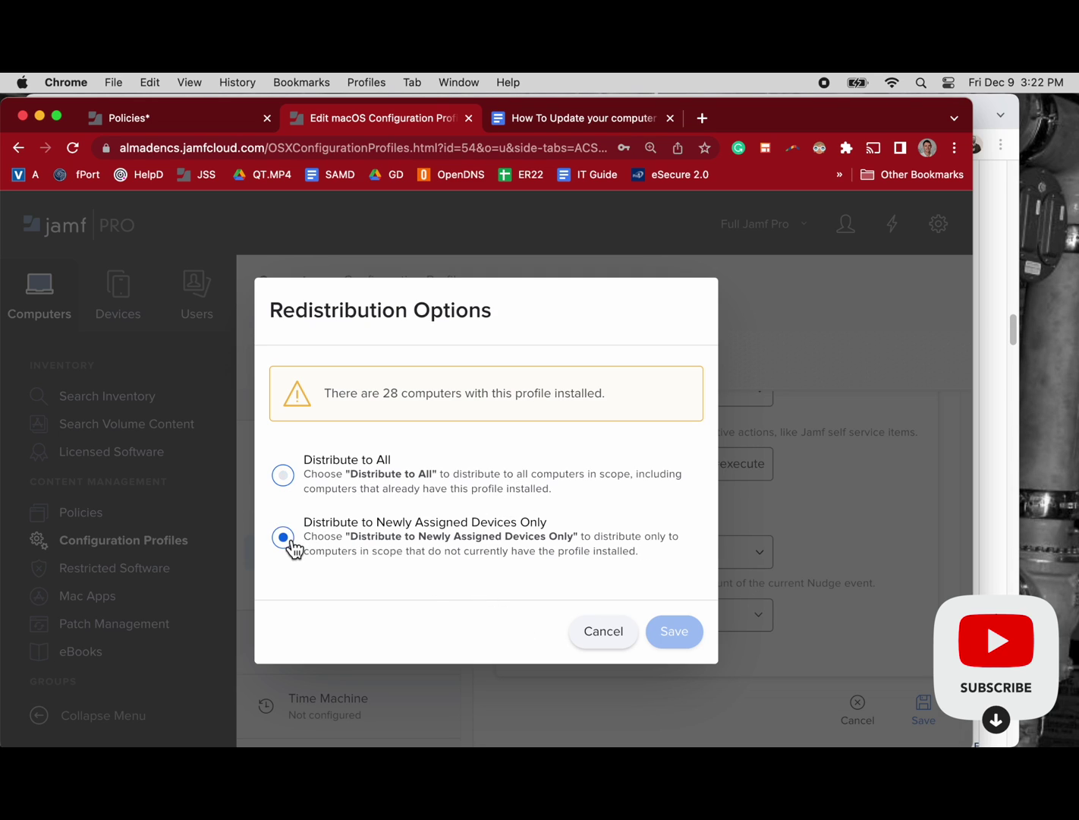
left_click(285, 476)
left_click(699, 642)
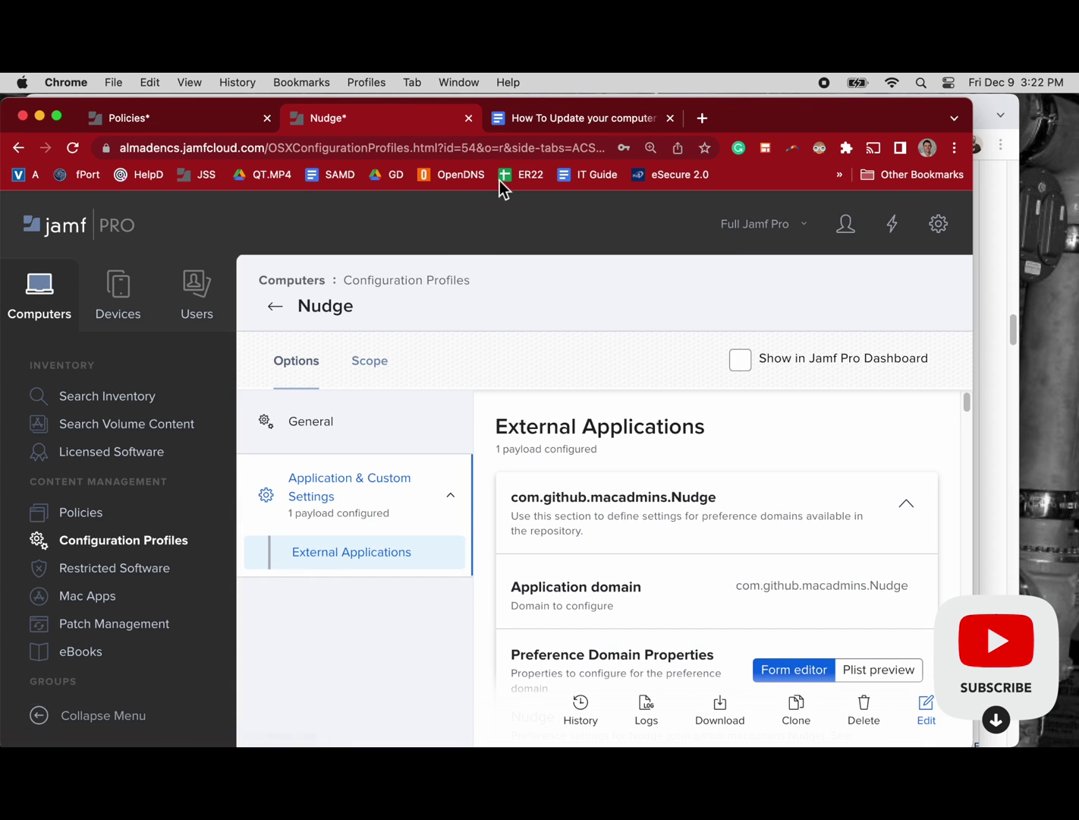
- Close the Nudge profile tab and return to the Jamf policies list
left_click(467, 119)
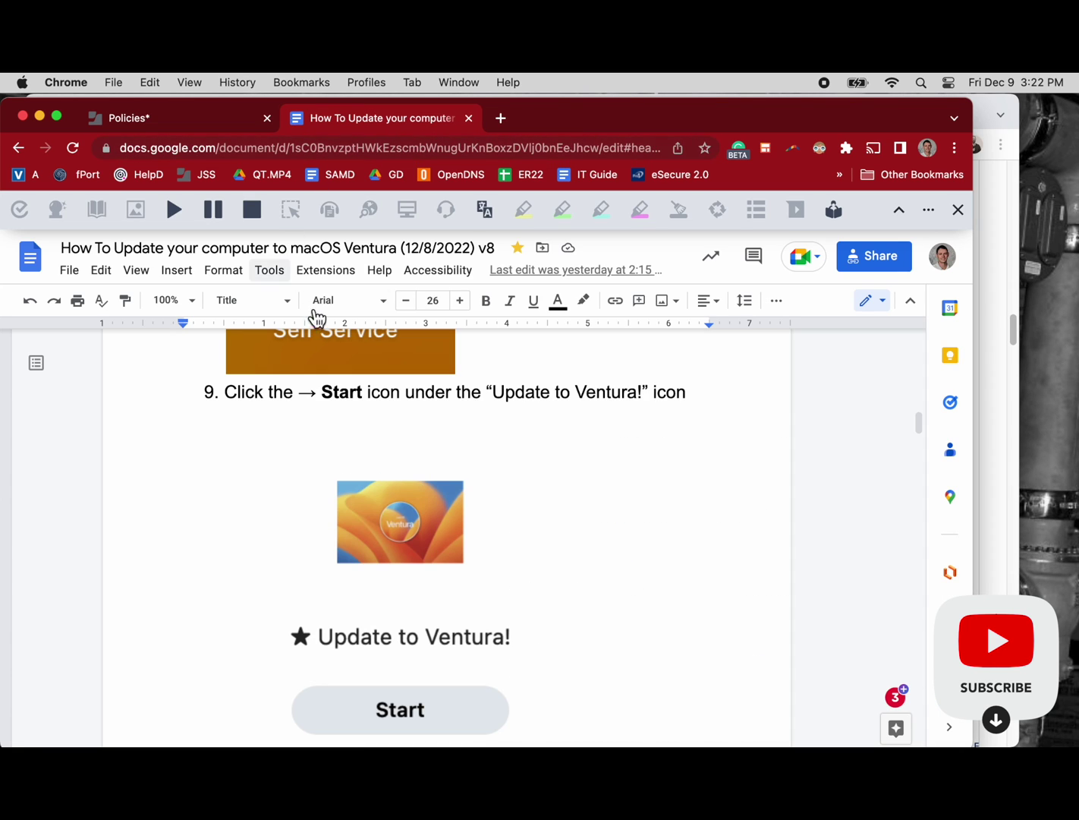
left_click(169, 116)
scroll(375, 408, "up", 4)
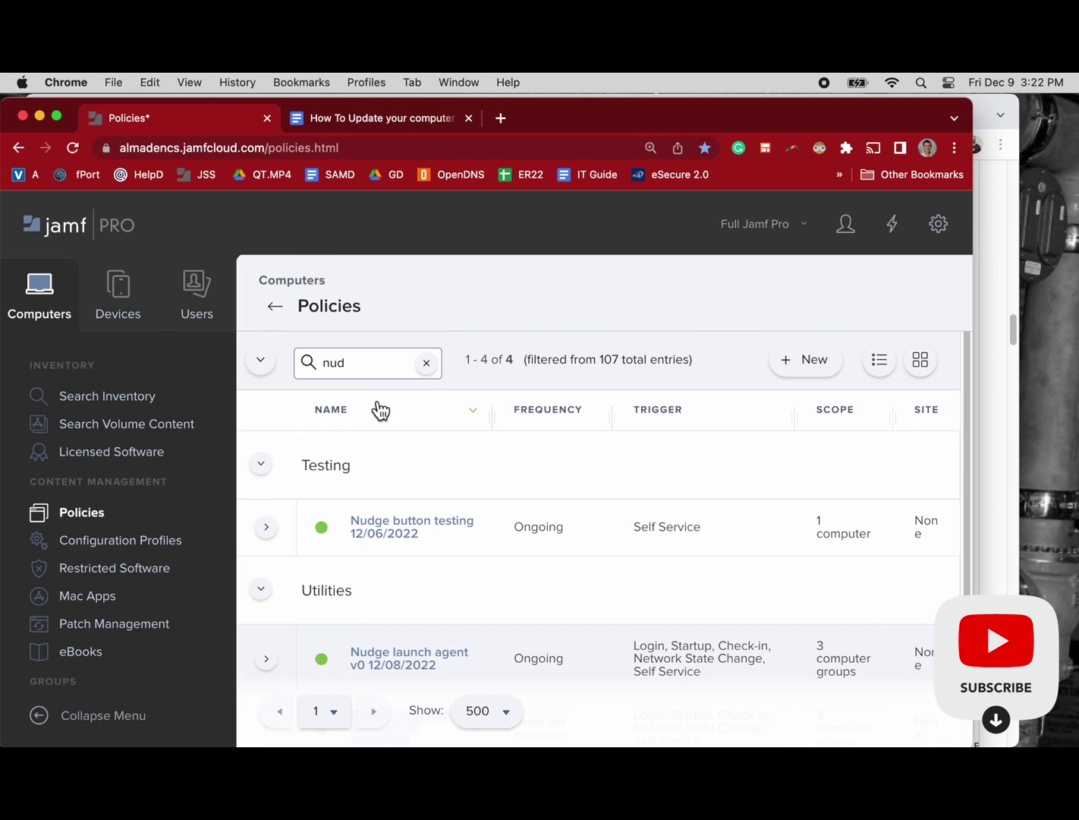
- Filter policies by 'nud' and bring up link options for Nudge launch agent v0 12/08/2022
left_click(371, 362)
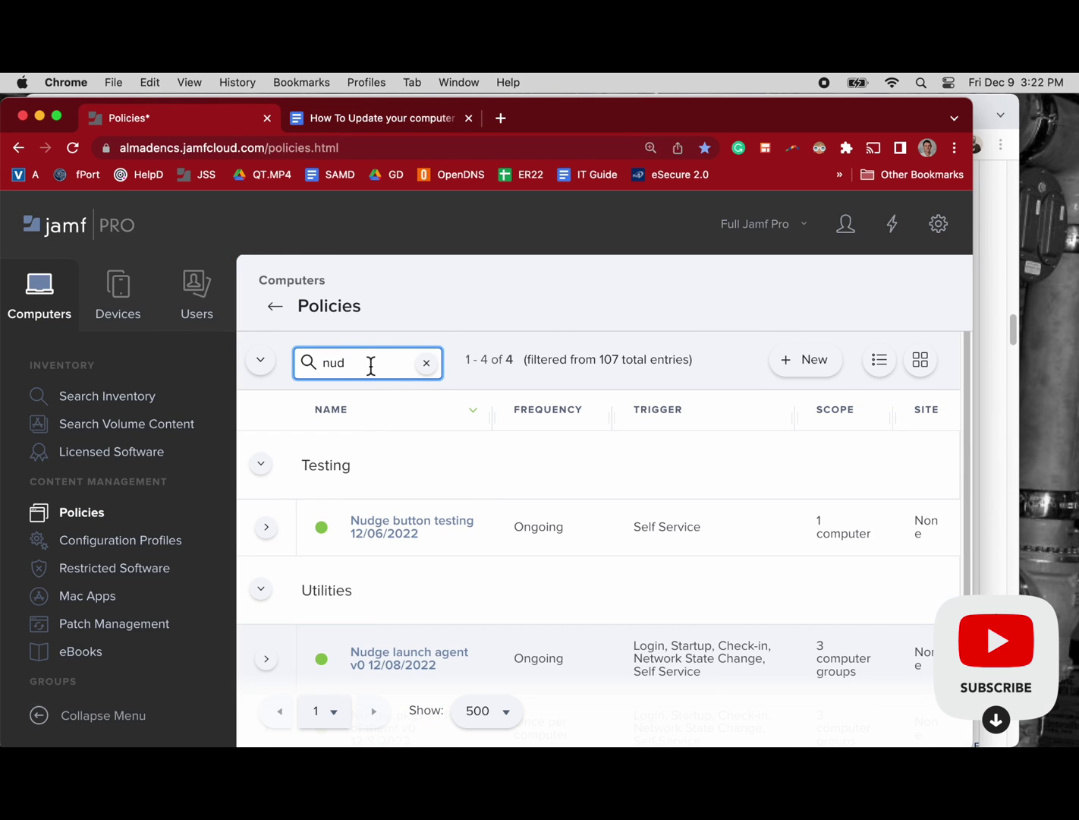
type("g")
key("BackSpace")
key("BackSpace")
type("d")
scroll(440, 540, "down", 1)
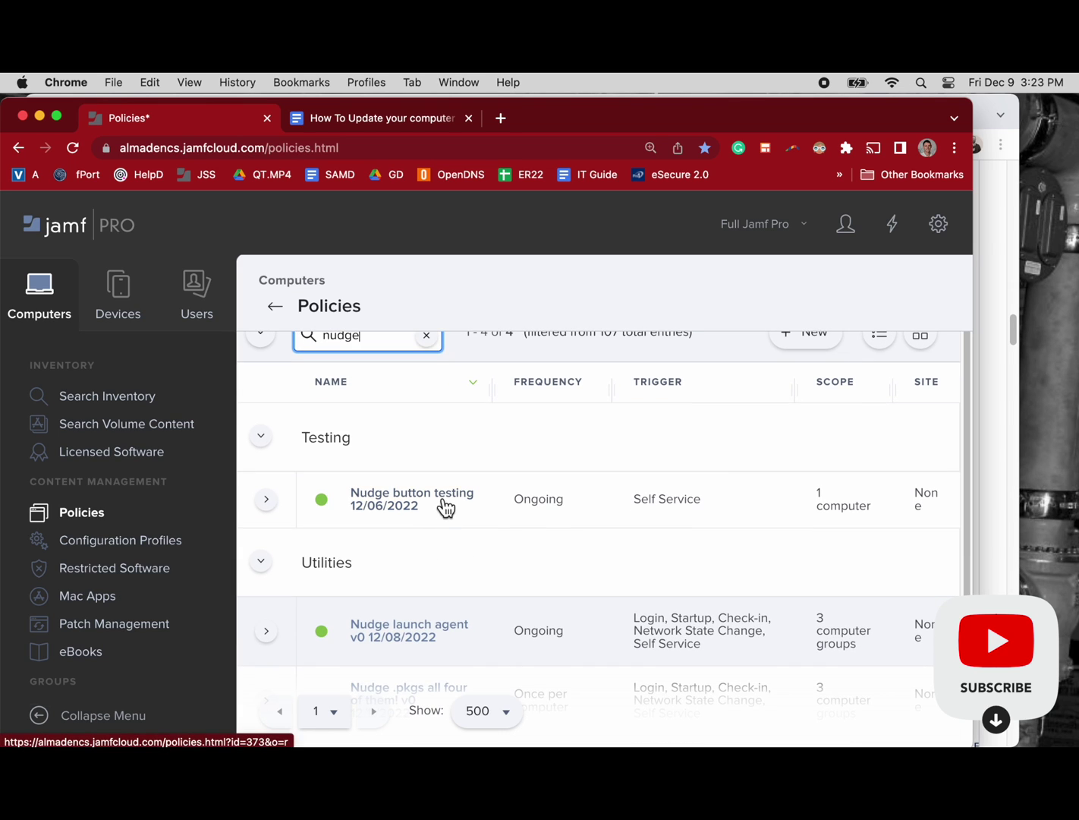
scroll(445, 507, "down", 1)
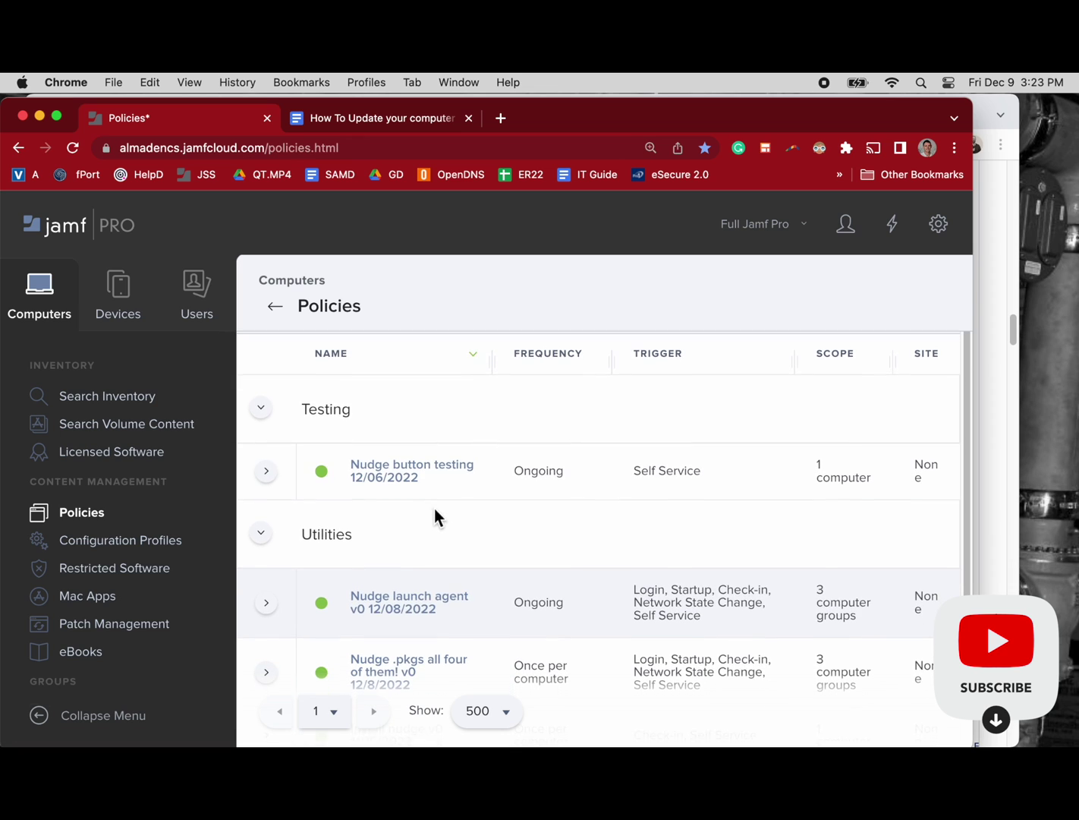
scroll(434, 513, "down", 2)
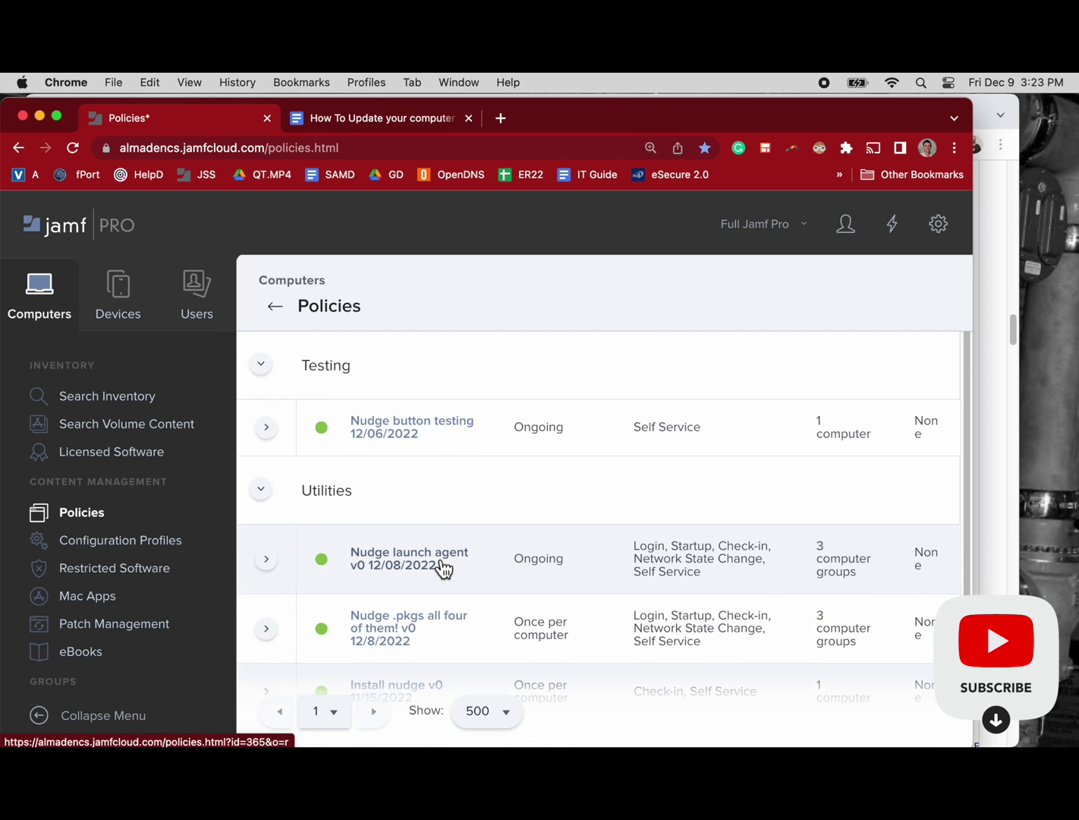
right_click(445, 566)
- Open the Nudge launch agent policy in a new tab and start editing it
left_click(494, 468)
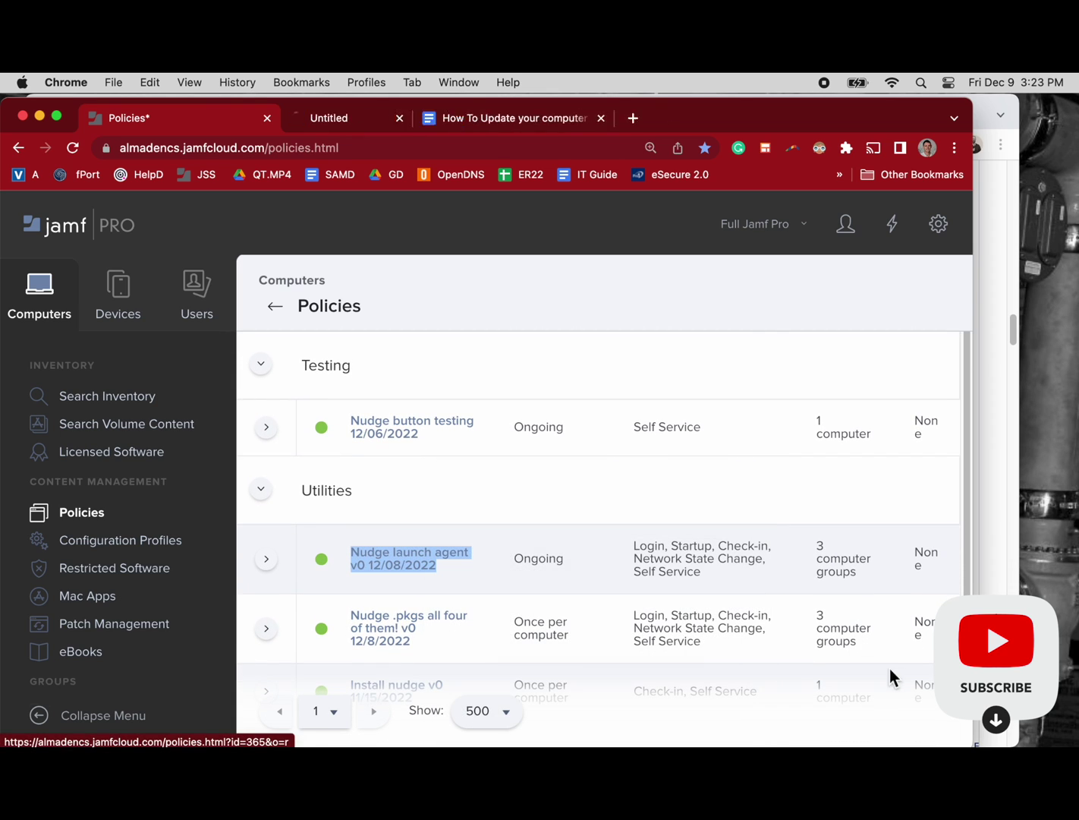
left_click(387, 118)
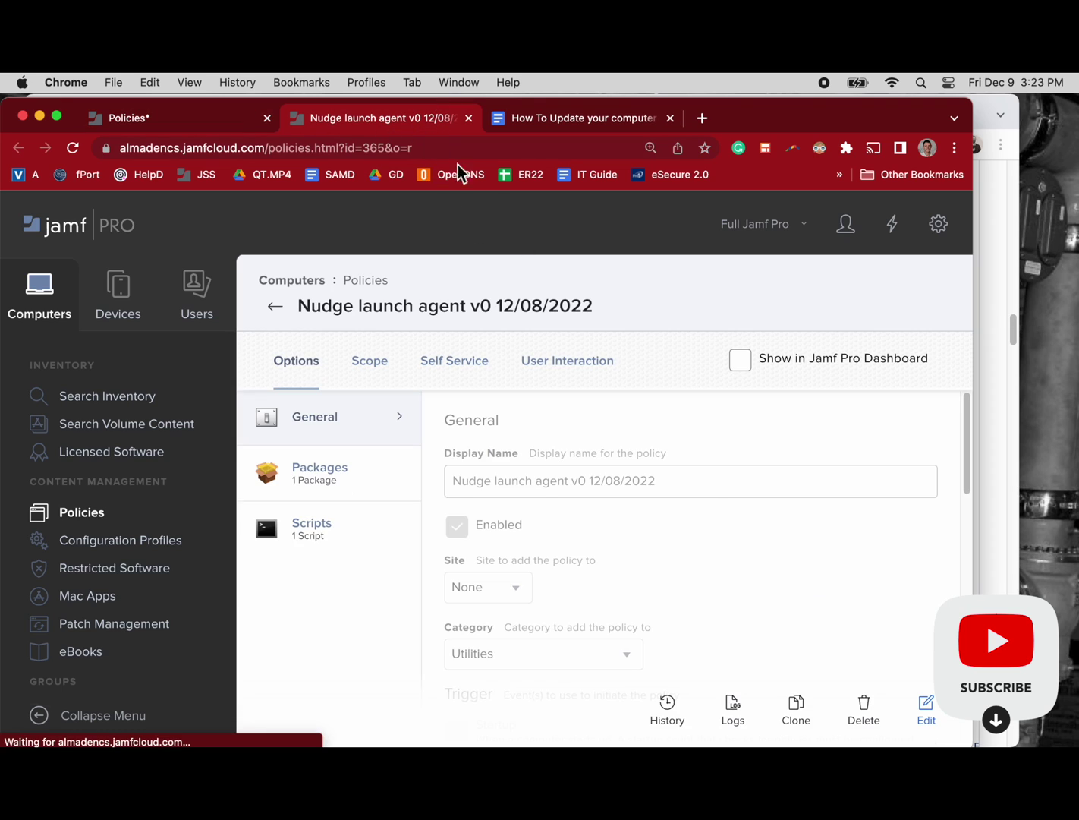
left_click(932, 719)
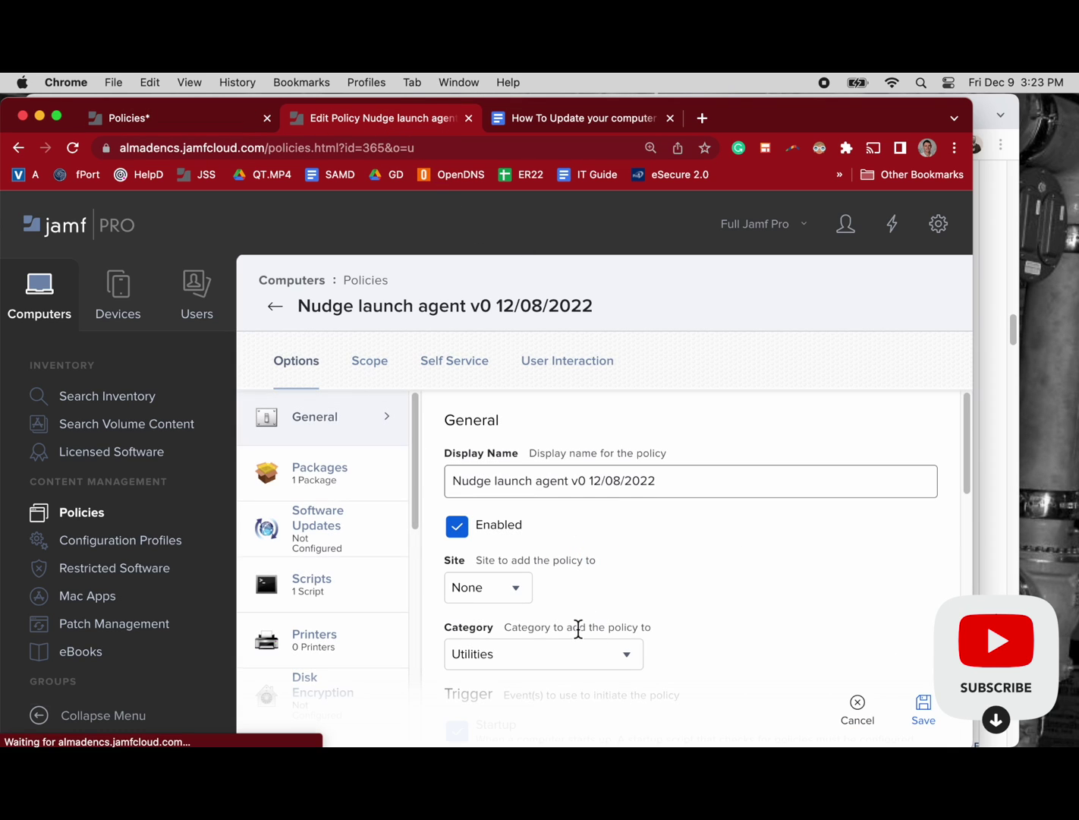
scroll(578, 629, "down", 1)
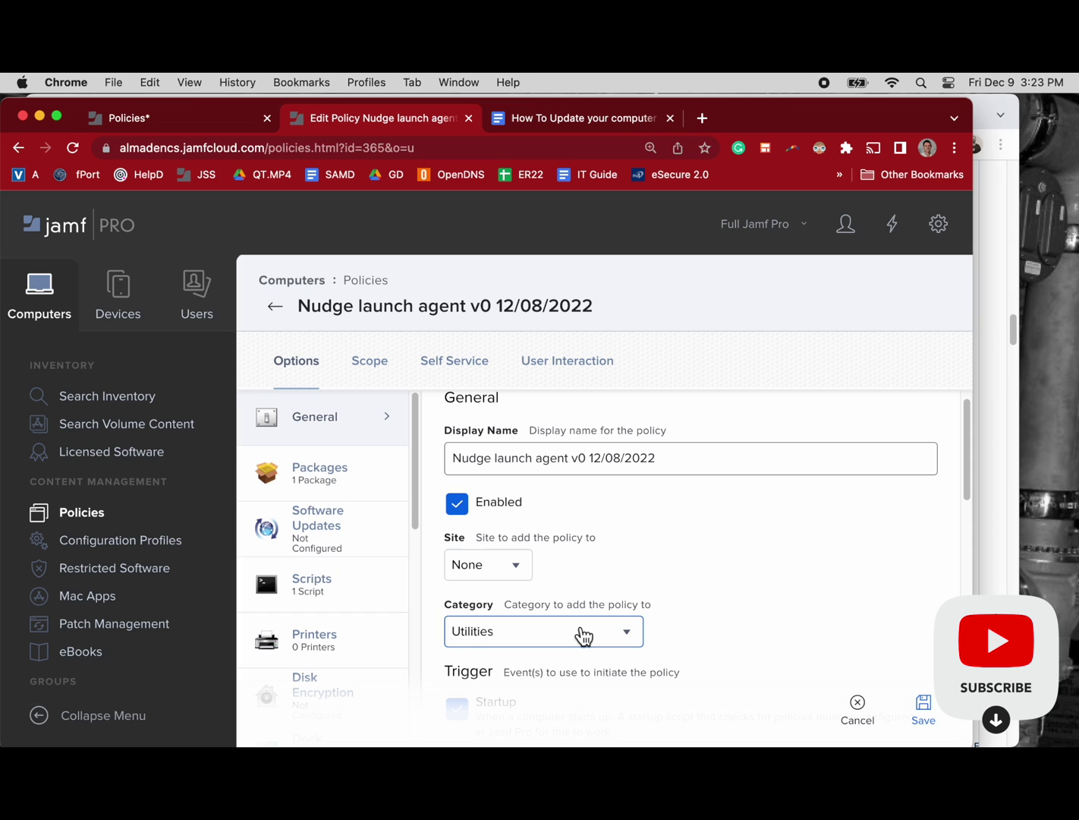
scroll(582, 635, "down", 2)
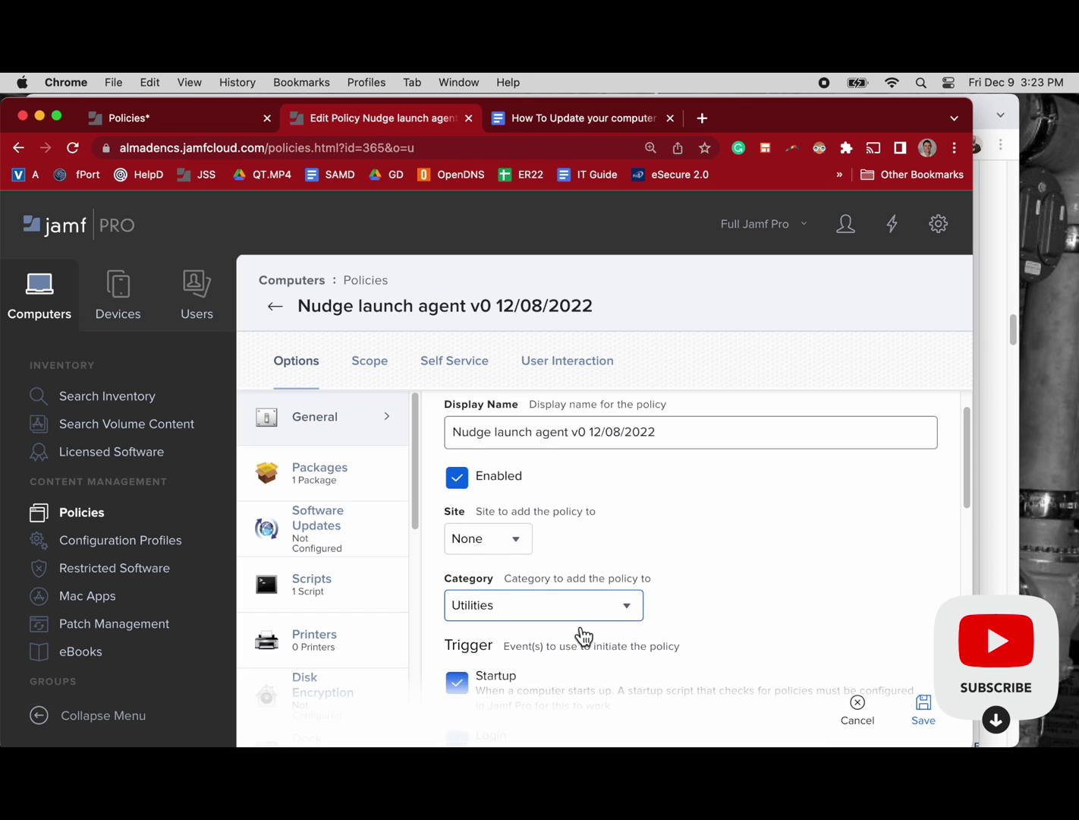
scroll(582, 636, "down", 3)
scroll(562, 628, "down", 5)
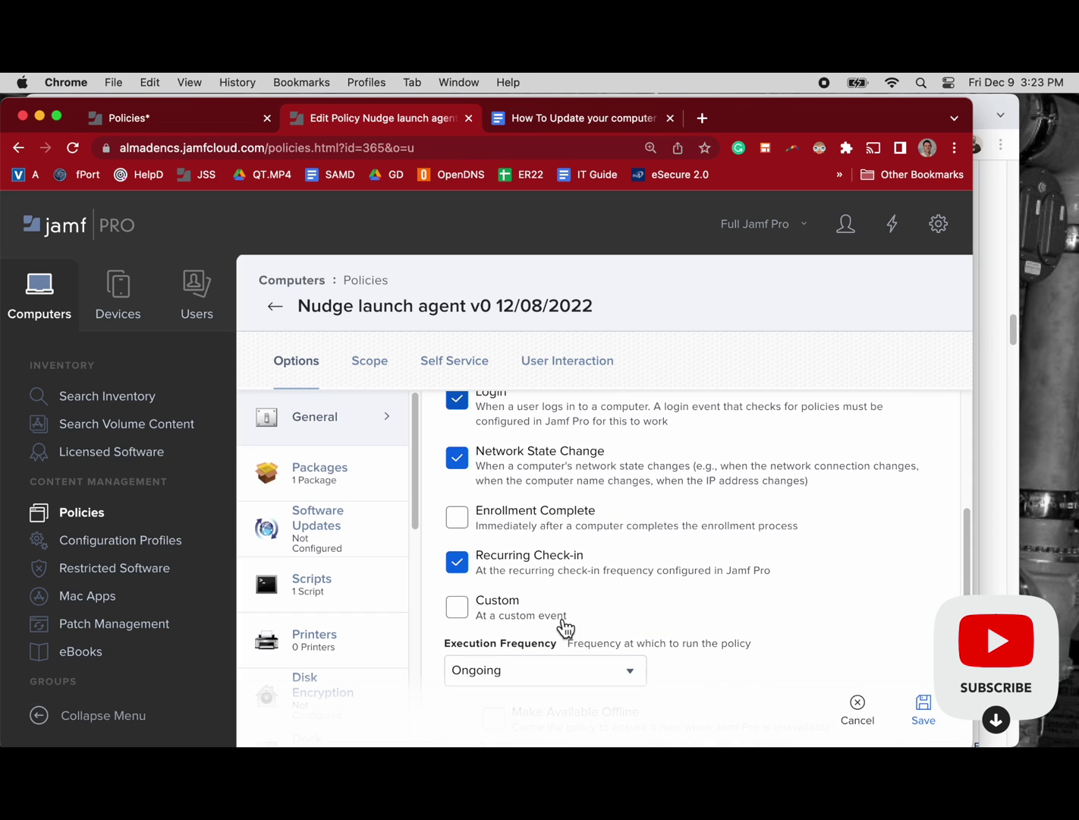
scroll(565, 628, "down", 4)
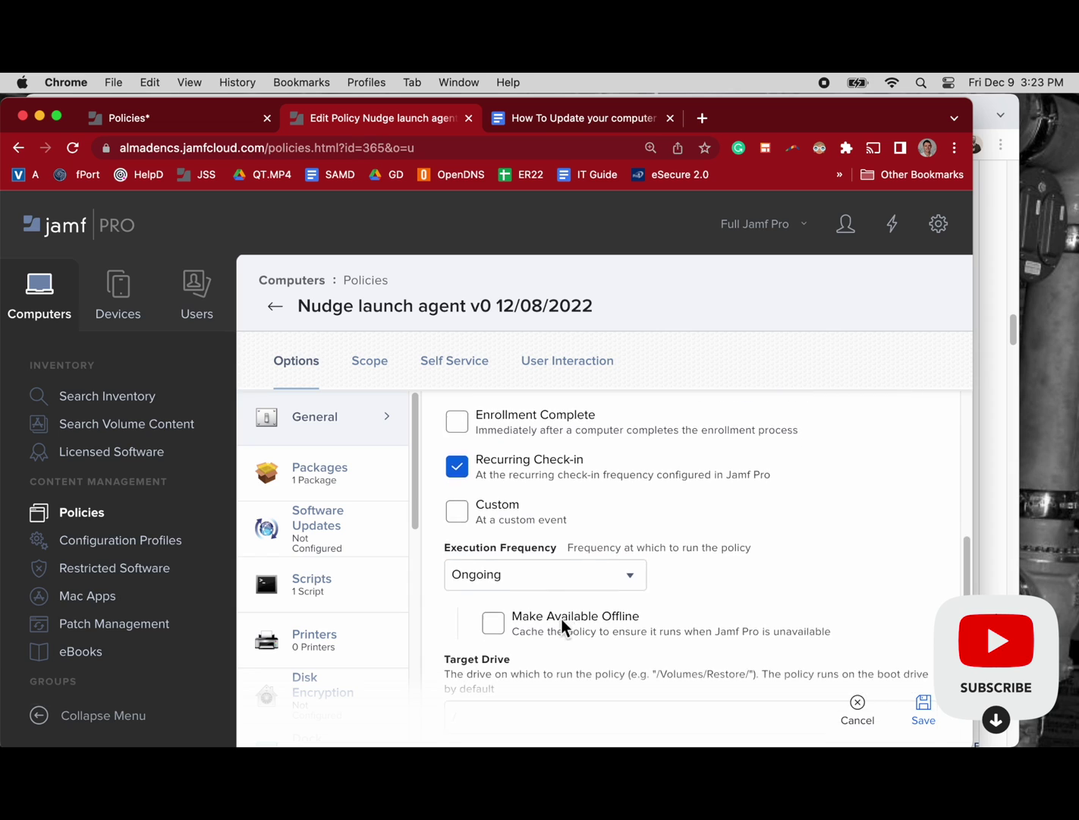
scroll(562, 627, "down", 5)
- Review the policy's Packages settings
left_click(380, 504)
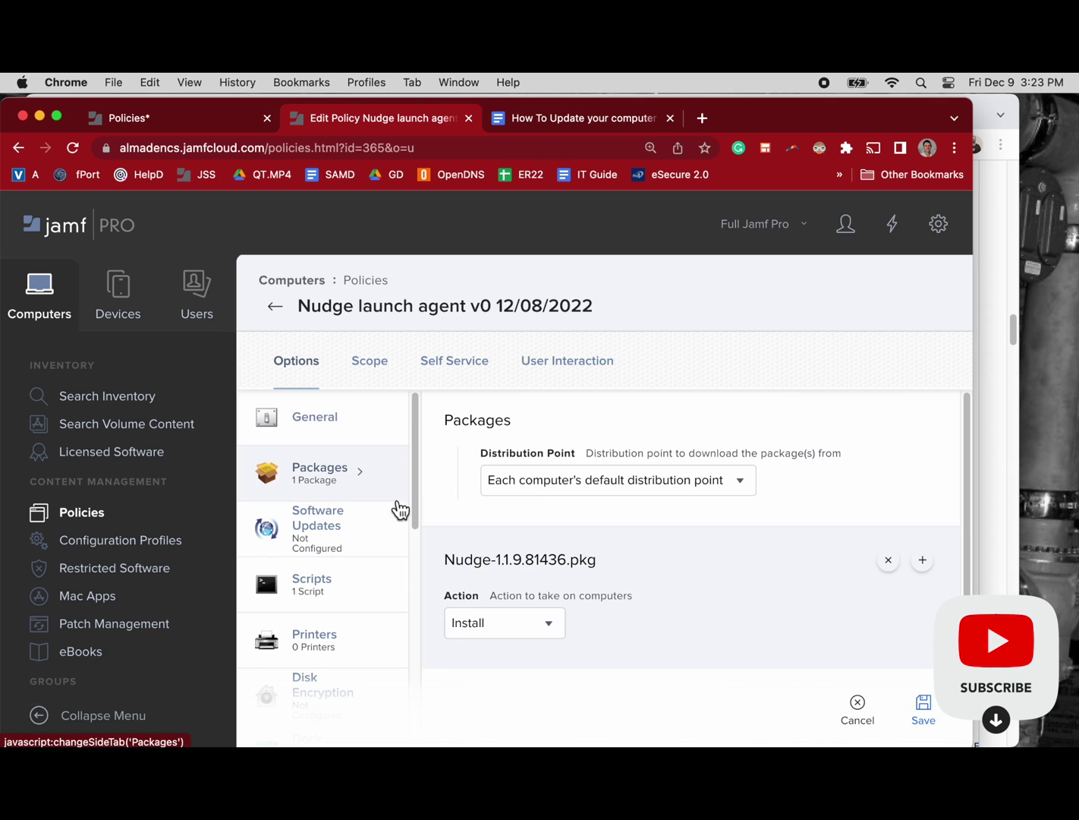
left_click_drag(496, 559, 600, 567)
scroll(647, 585, "down", 2)
scroll(646, 583, "down", 1)
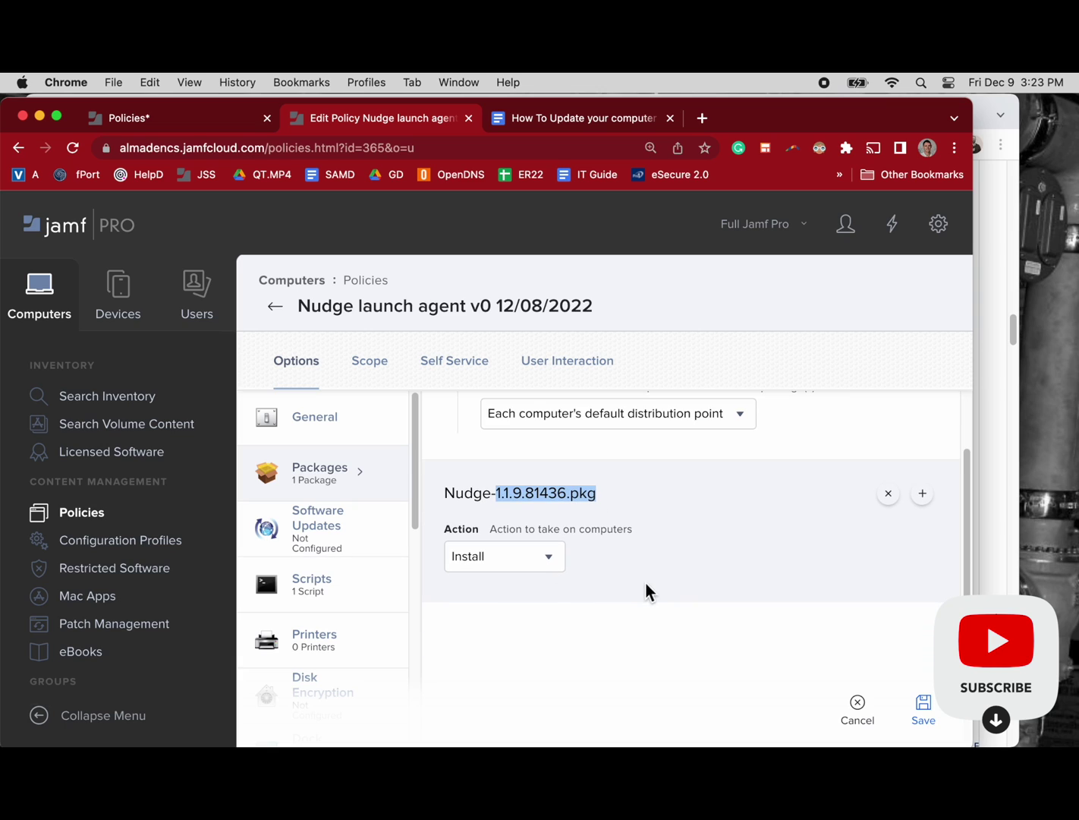
- Check the Nudge Post-install v4 12.8.2022 script's Priority and parameter values
left_click(353, 607)
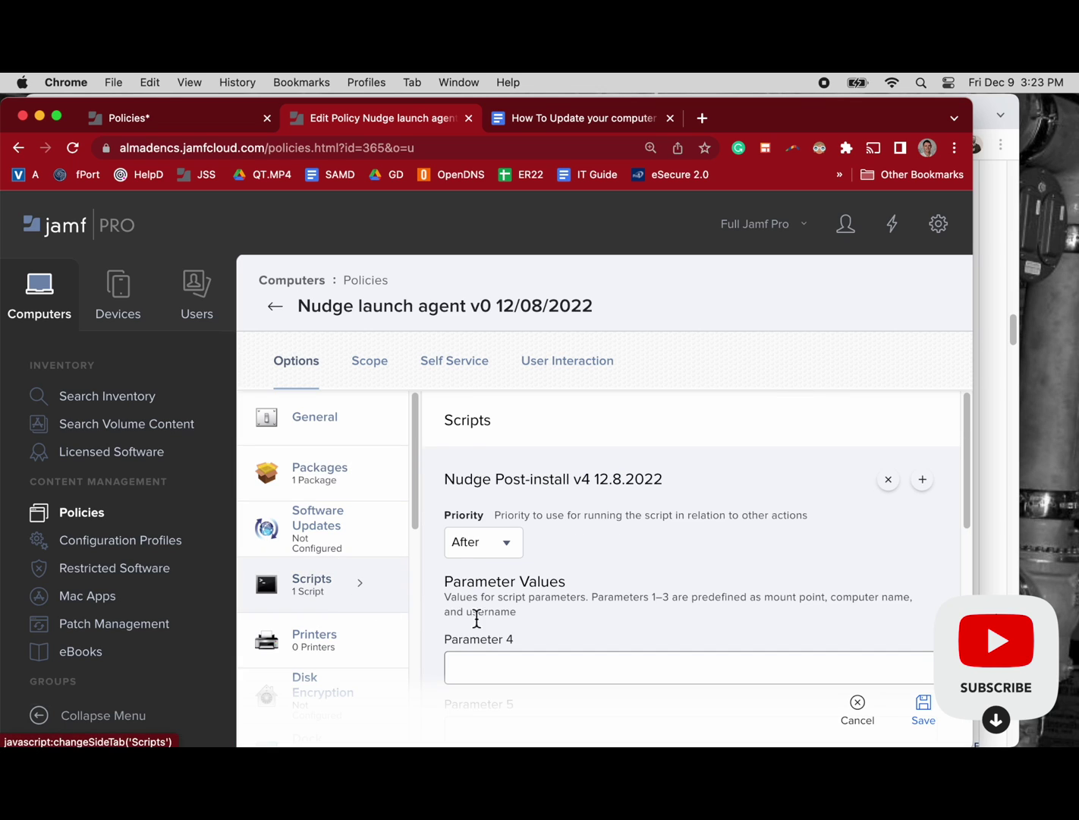
scroll(493, 622, "down", 2)
scroll(492, 622, "down", 1)
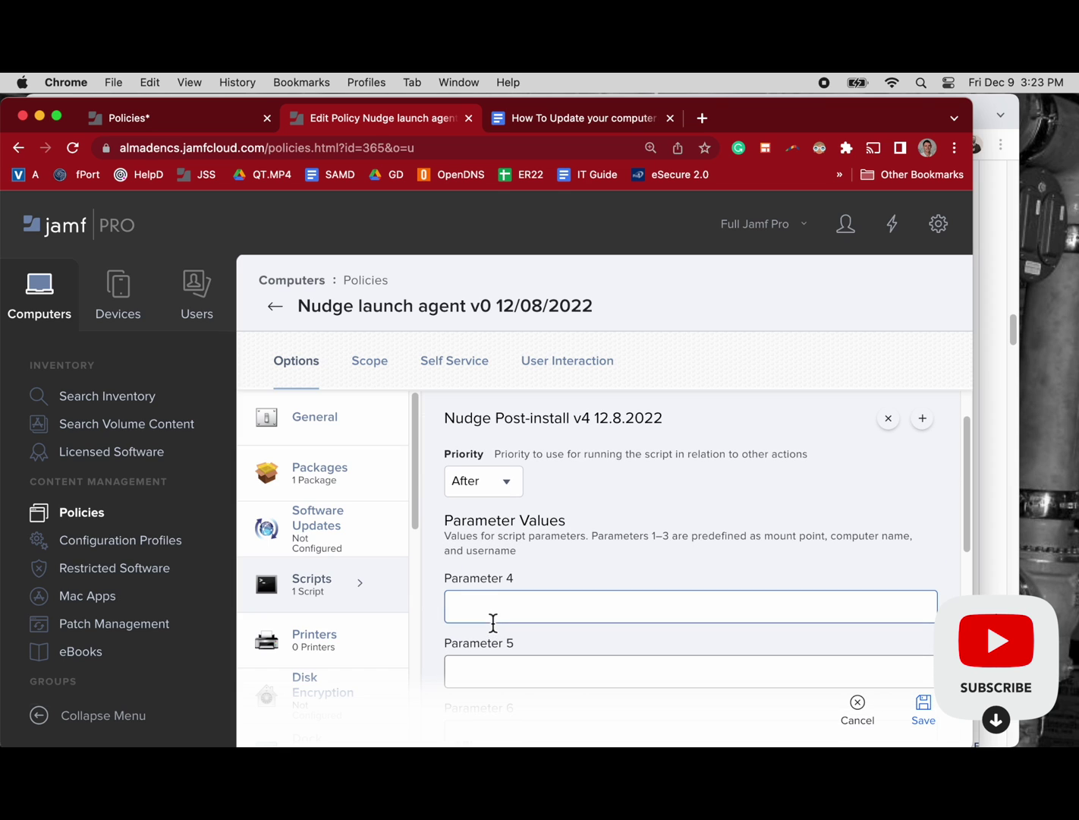
scroll(494, 625, "down", 10)
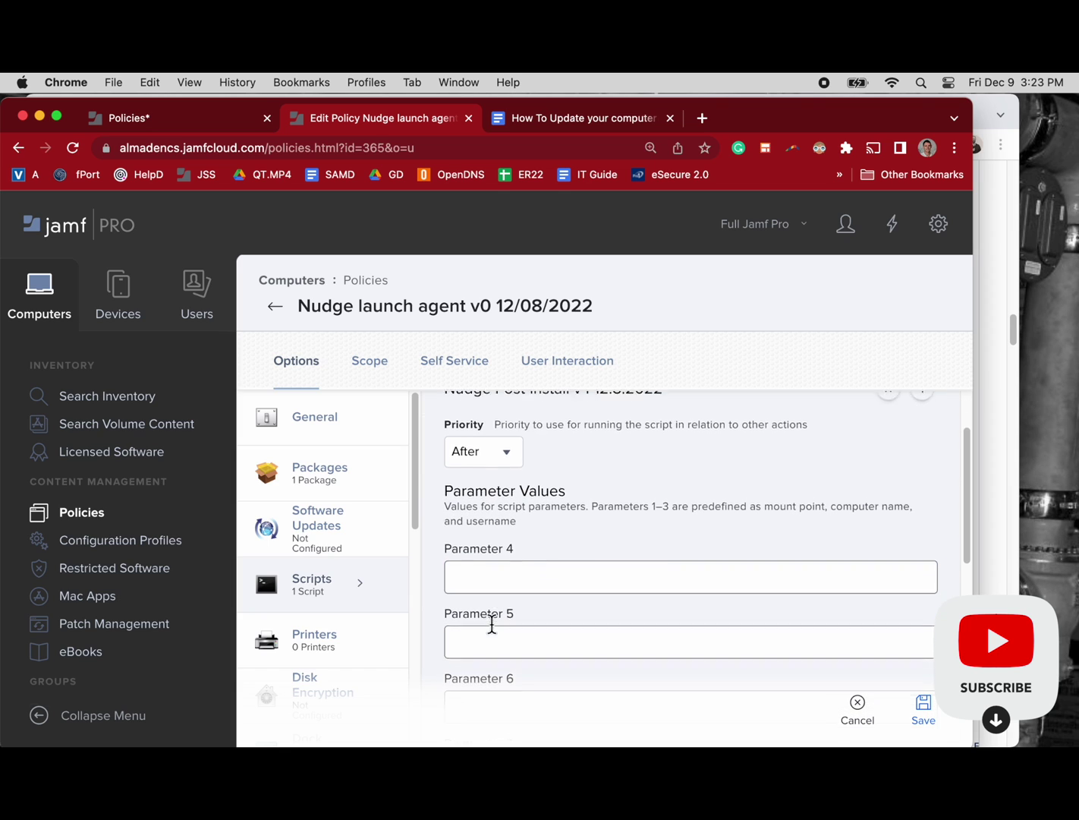
scroll(465, 624, "up", 10)
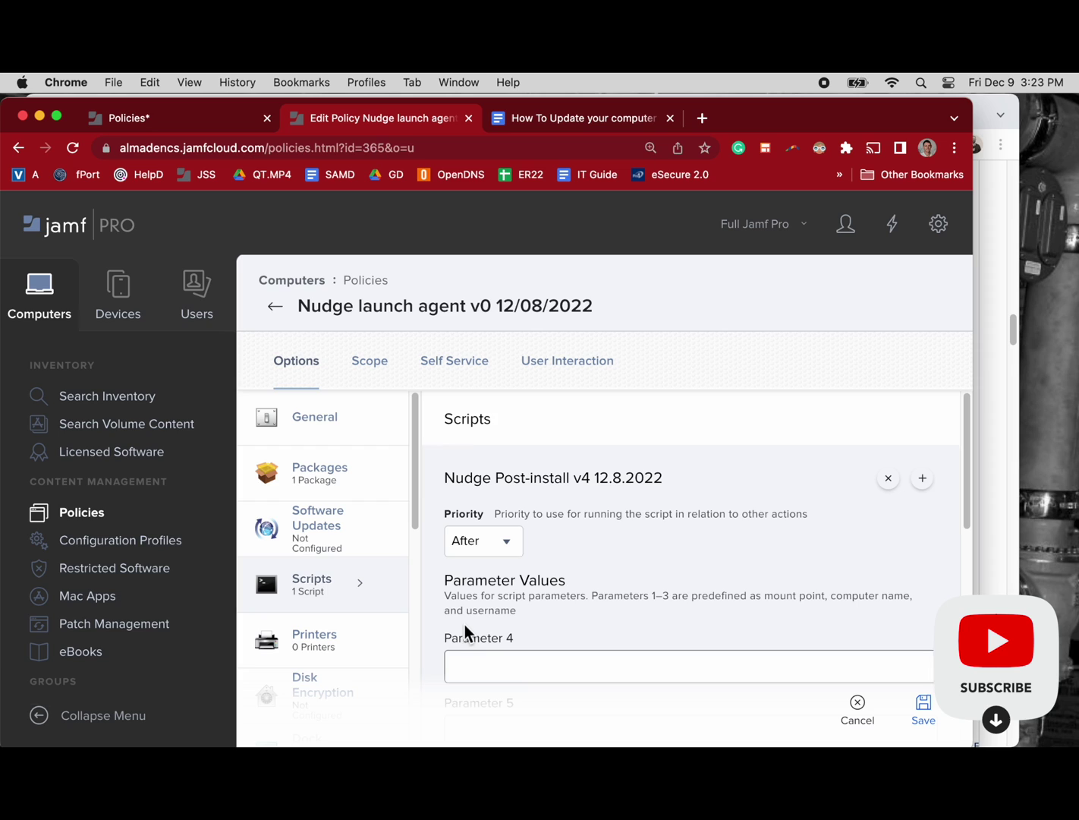
- Read NudgePostinstallScriptv3.sh in Sublime Text from Global Variables to the aggressiveUserExperience JSON settings
key("super+Tab")
key("super+Tab")
key("super+Tab")
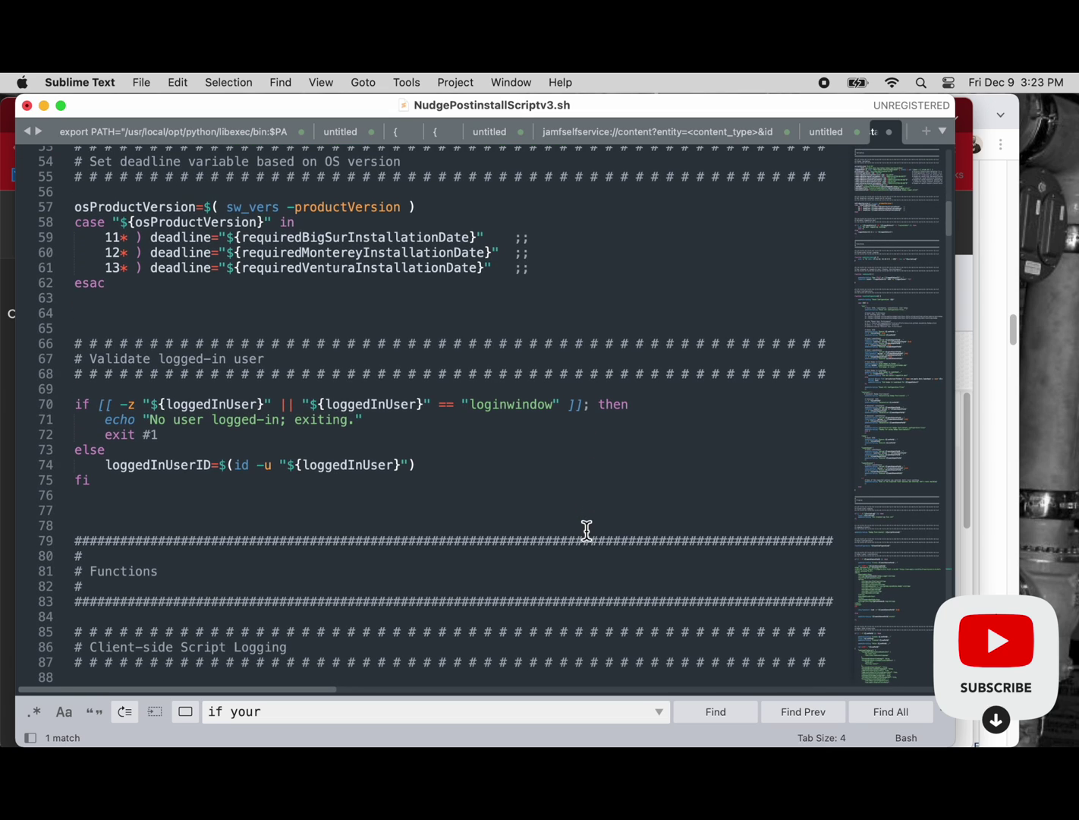
scroll(584, 528, "up", 8)
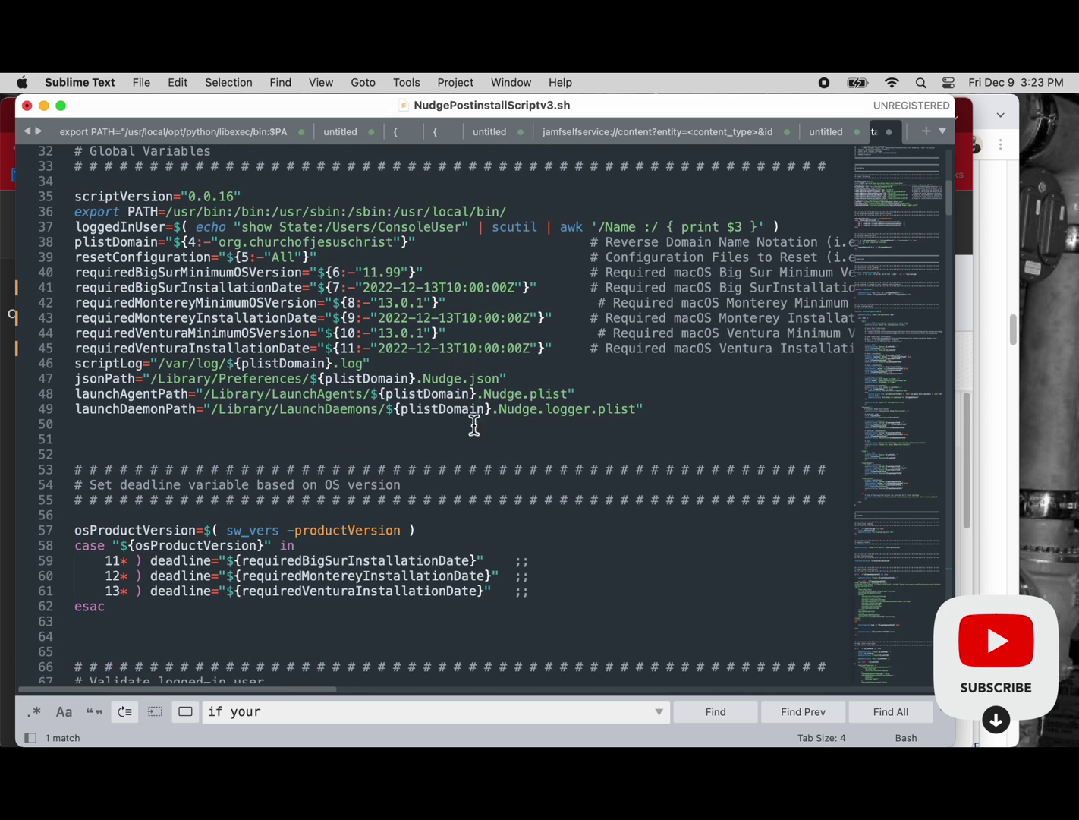
scroll(478, 454, "down", 3)
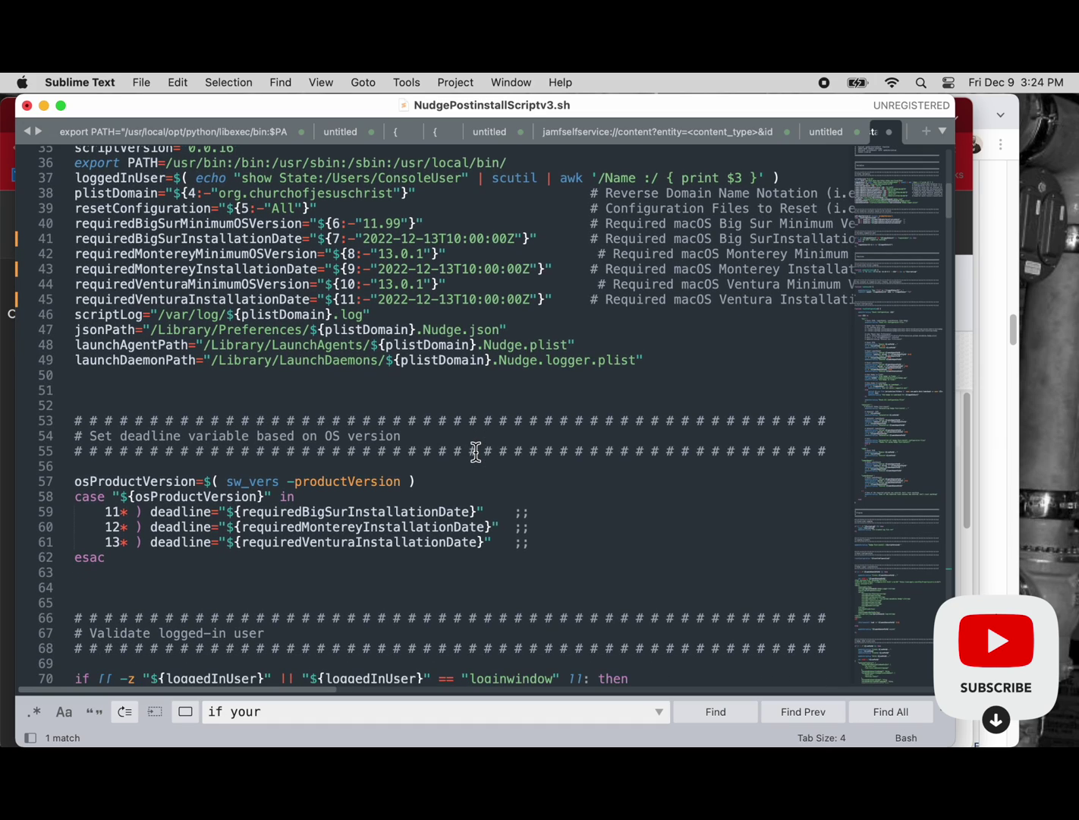
scroll(476, 453, "down", 13)
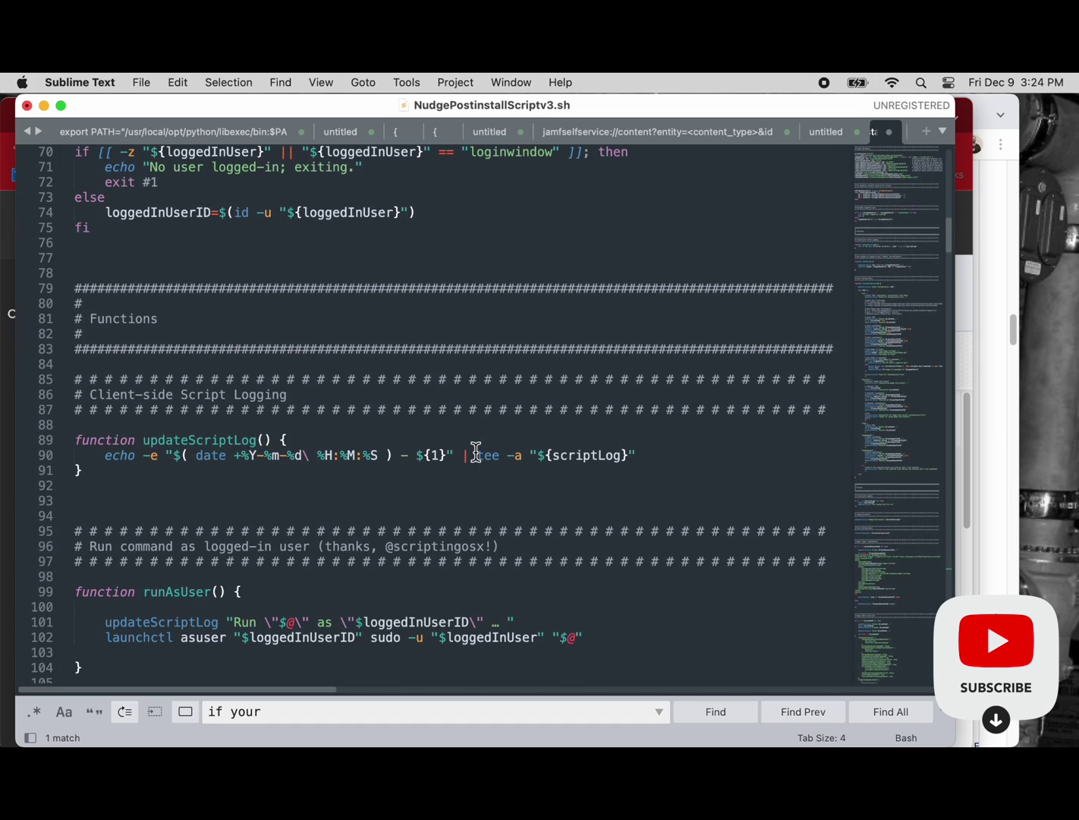
scroll(478, 454, "down", 8)
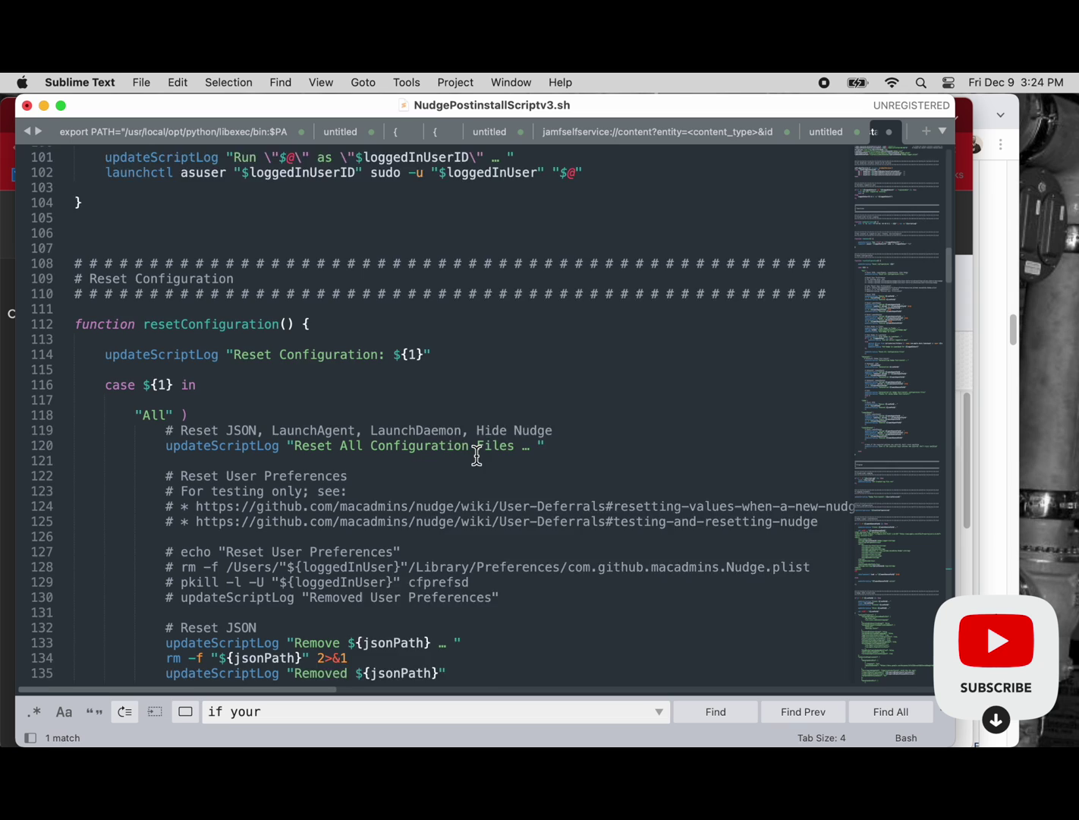
scroll(477, 453, "down", 10)
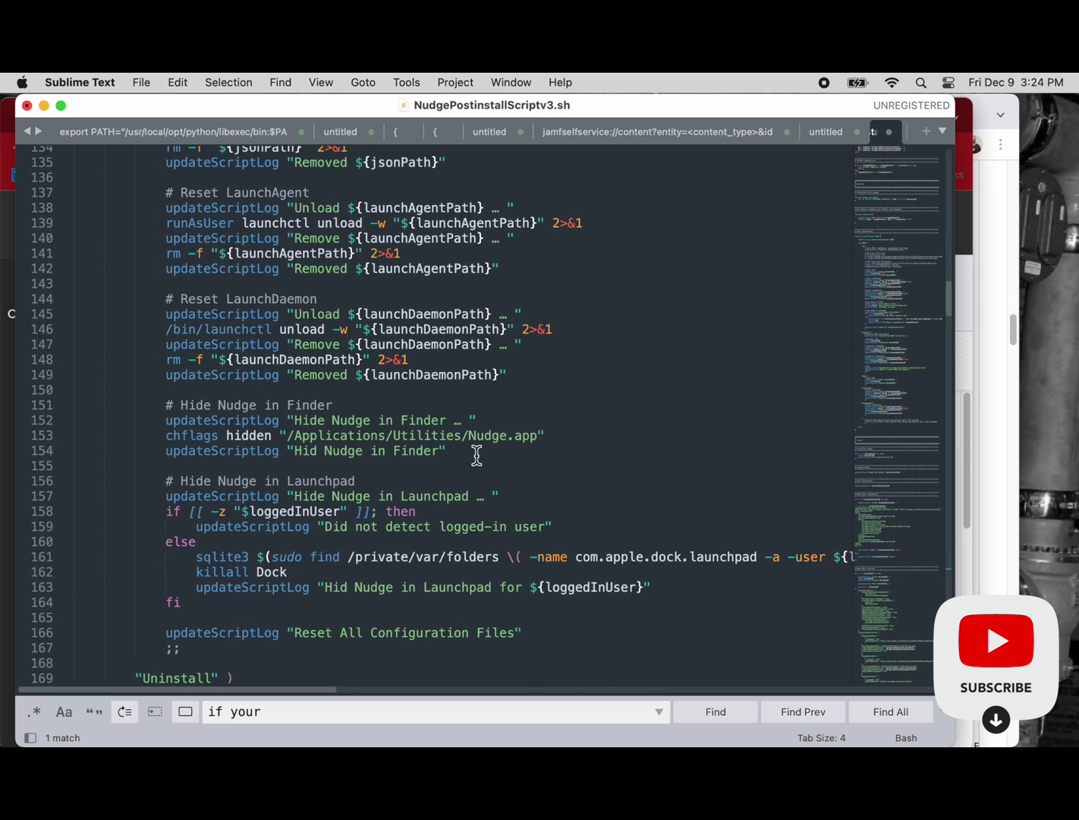
scroll(477, 455, "down", 5)
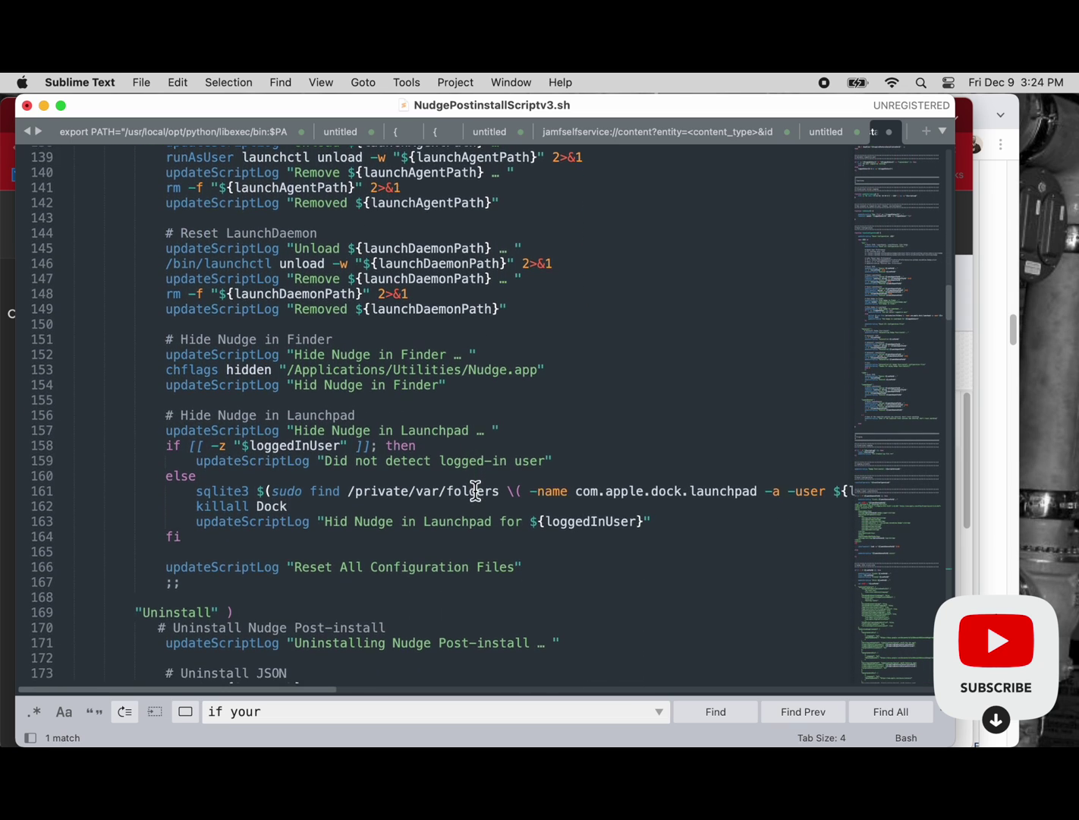
scroll(473, 499, "down", 6)
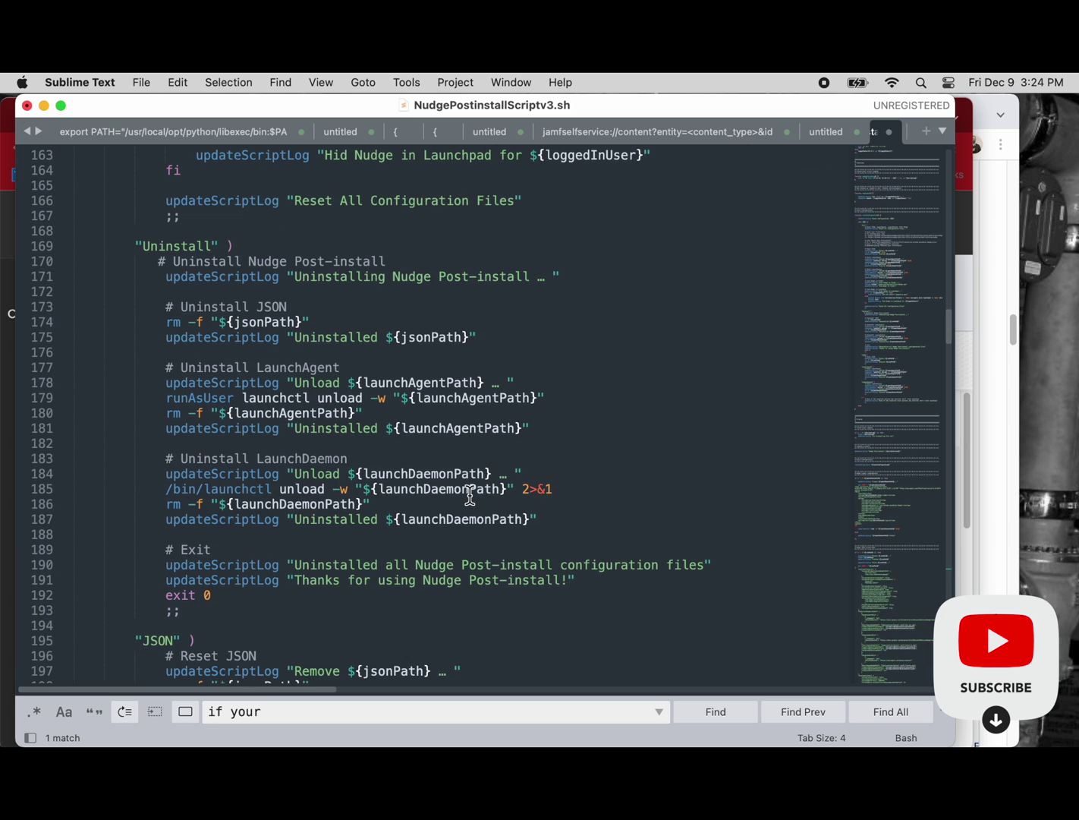
scroll(471, 496, "down", 2)
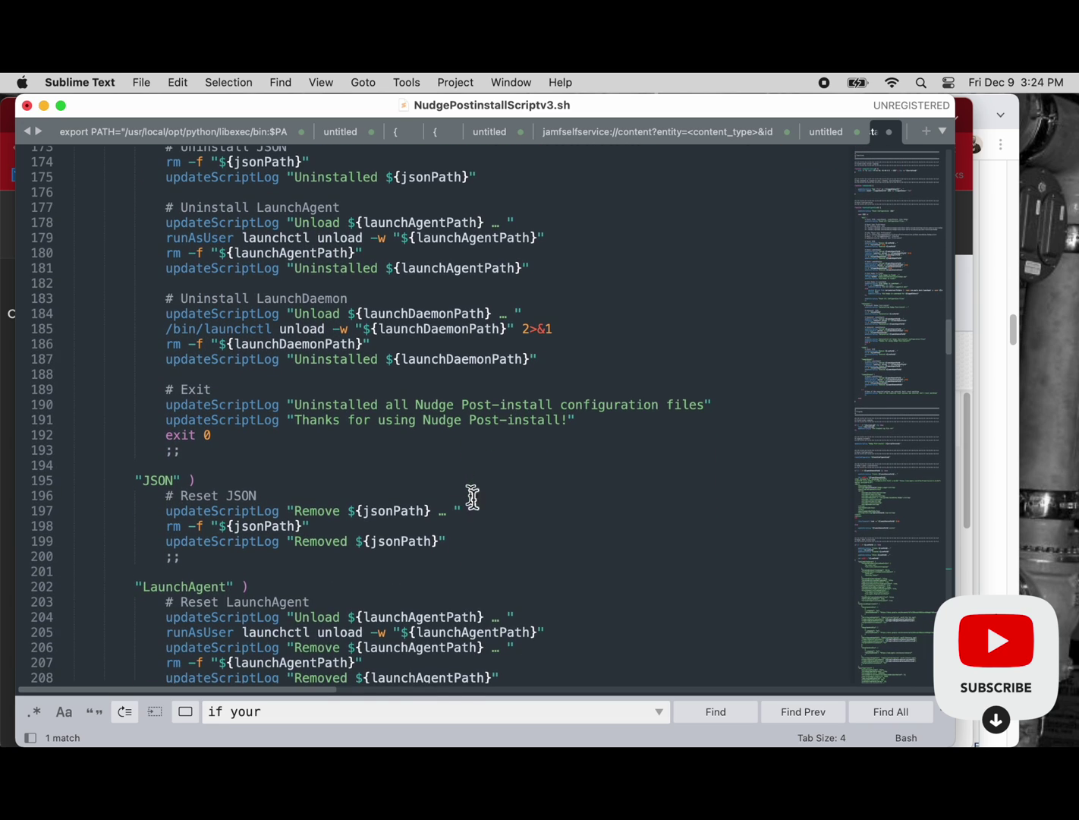
scroll(754, 523, "down", 3)
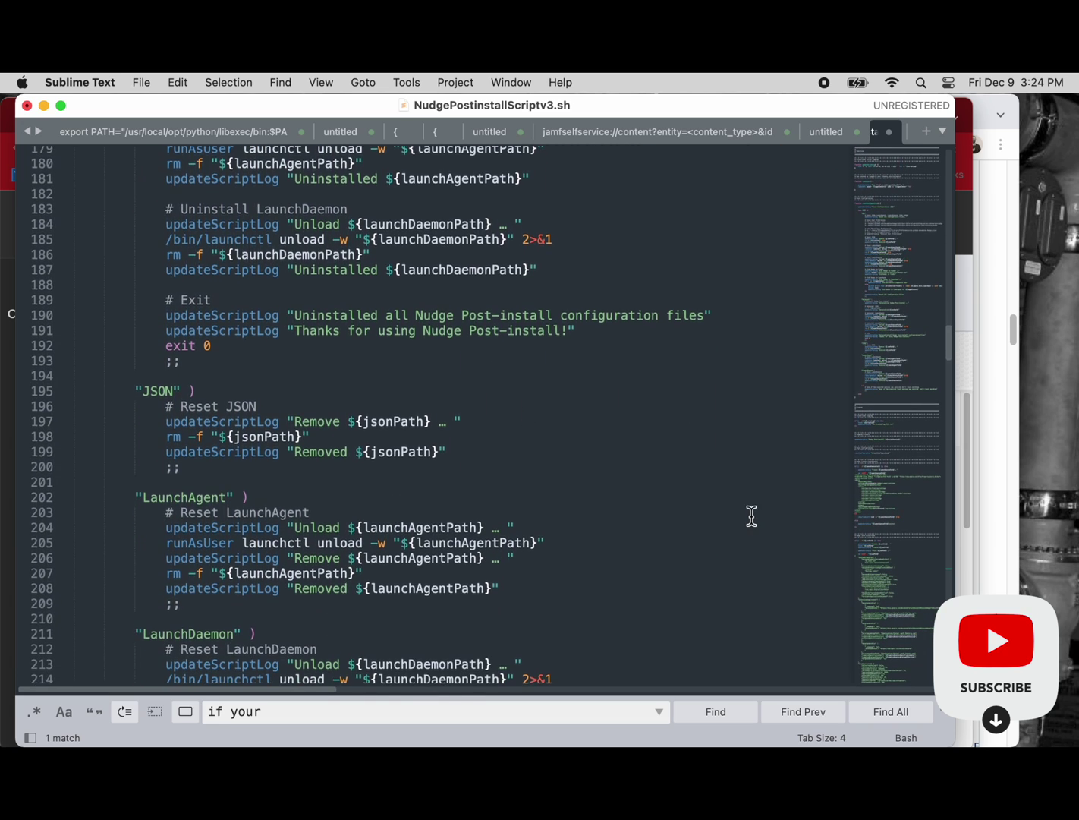
scroll(752, 516, "down", 6)
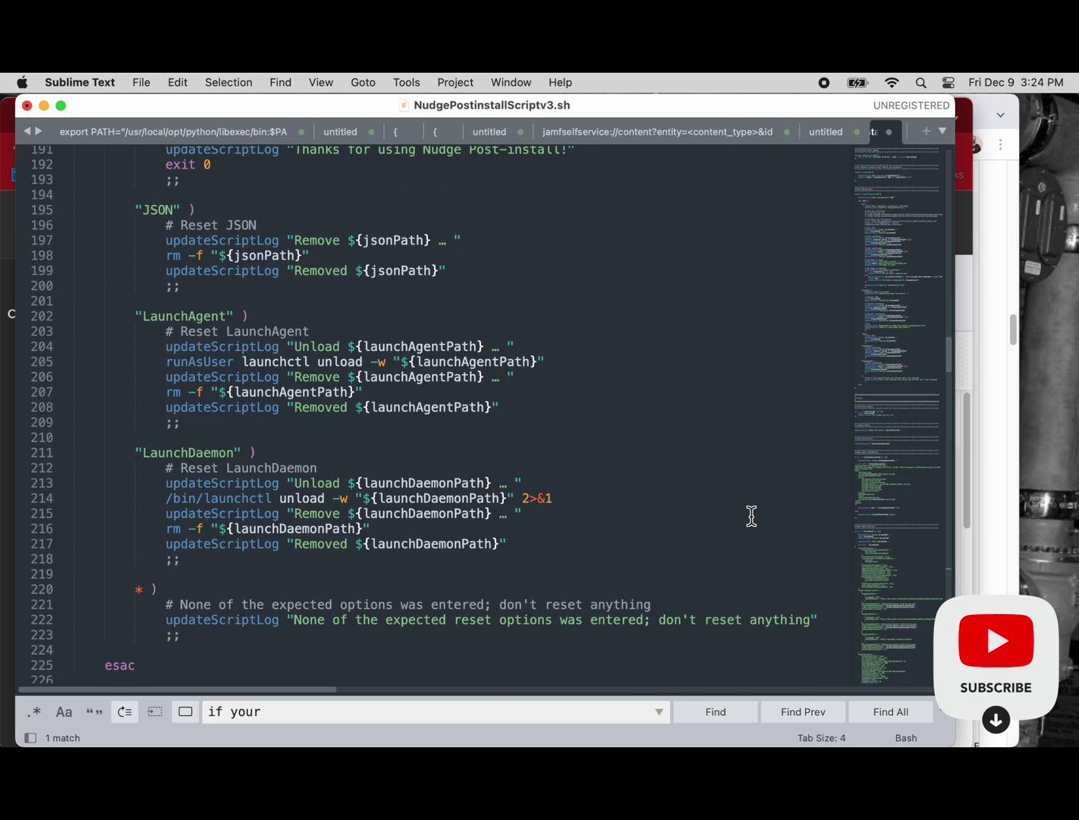
scroll(752, 516, "down", 6)
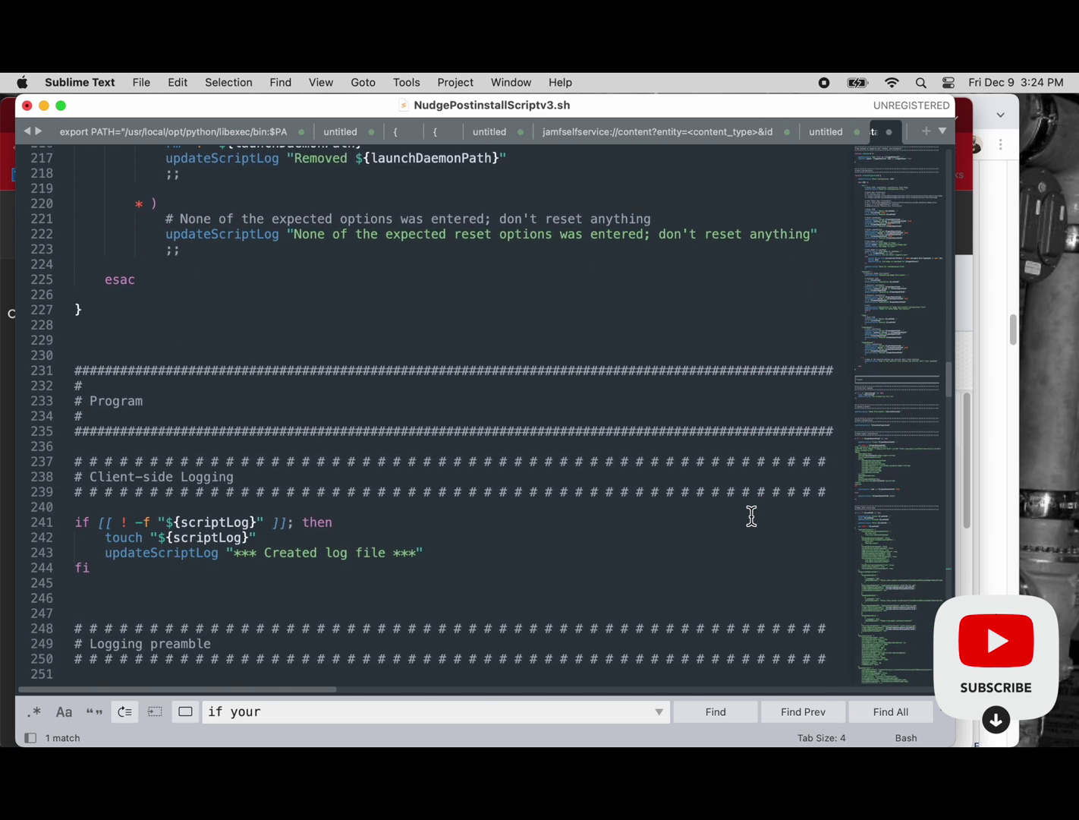
scroll(752, 516, "down", 7)
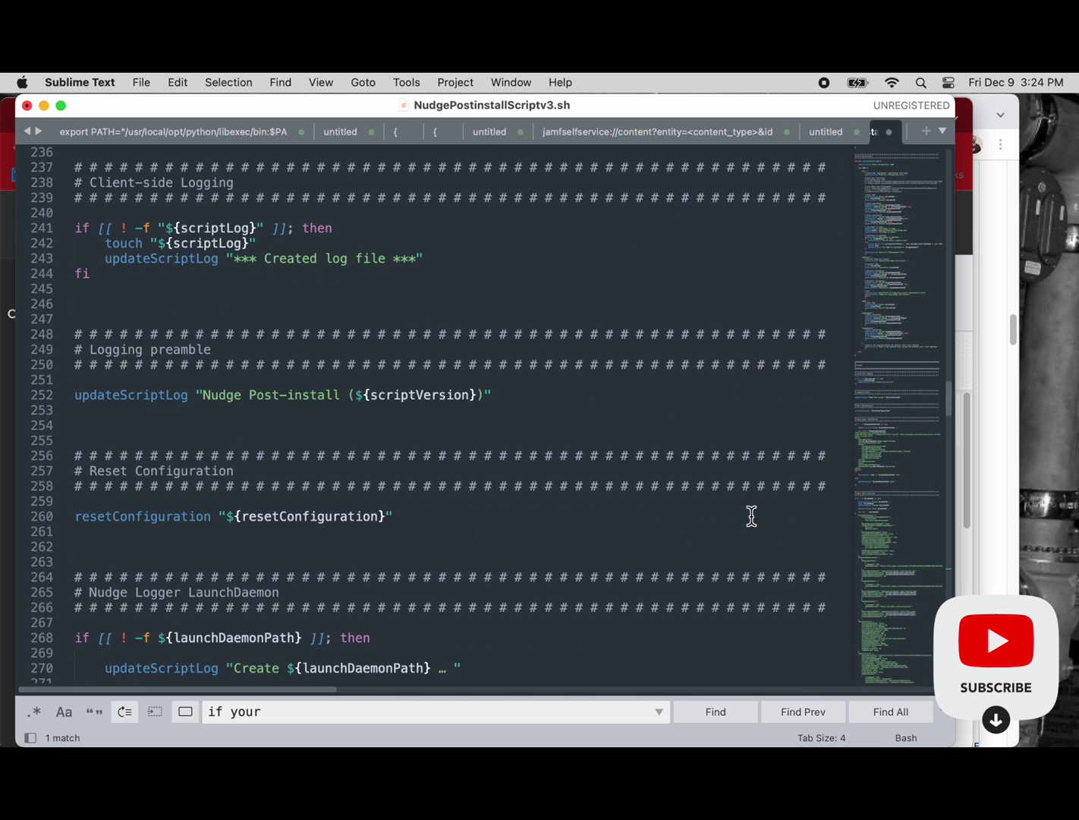
scroll(751, 516, "down", 4)
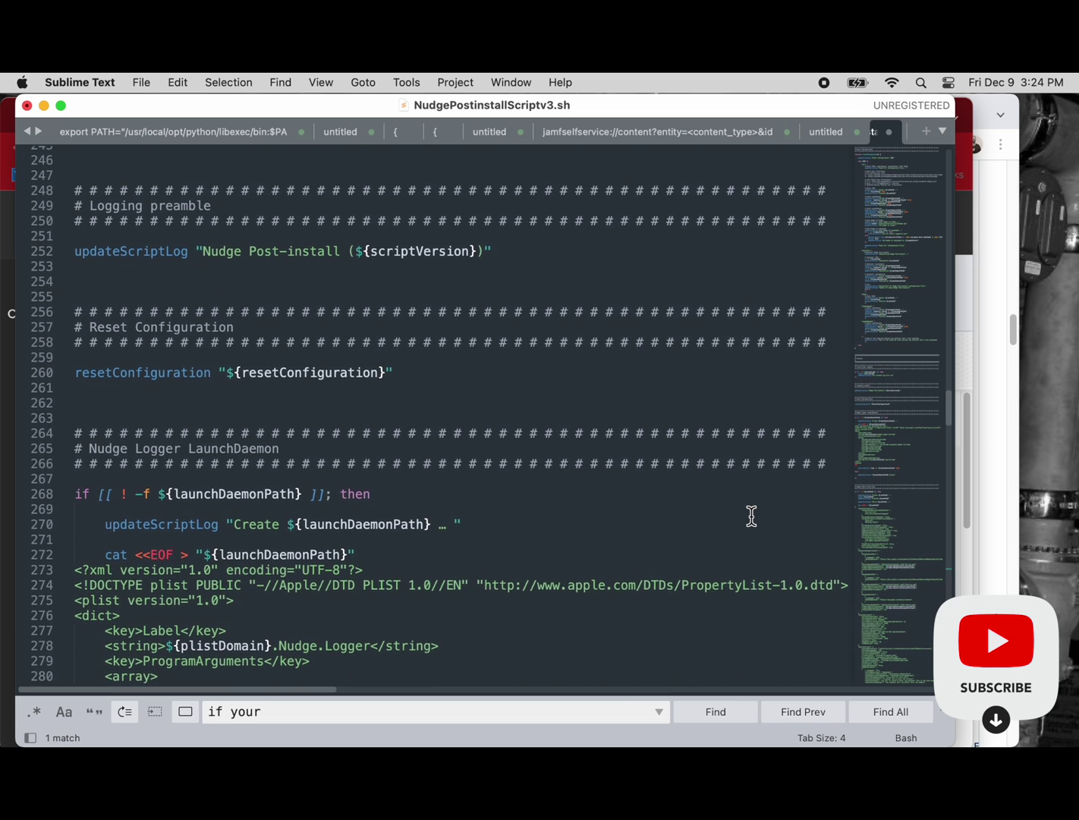
scroll(751, 517, "down", 4)
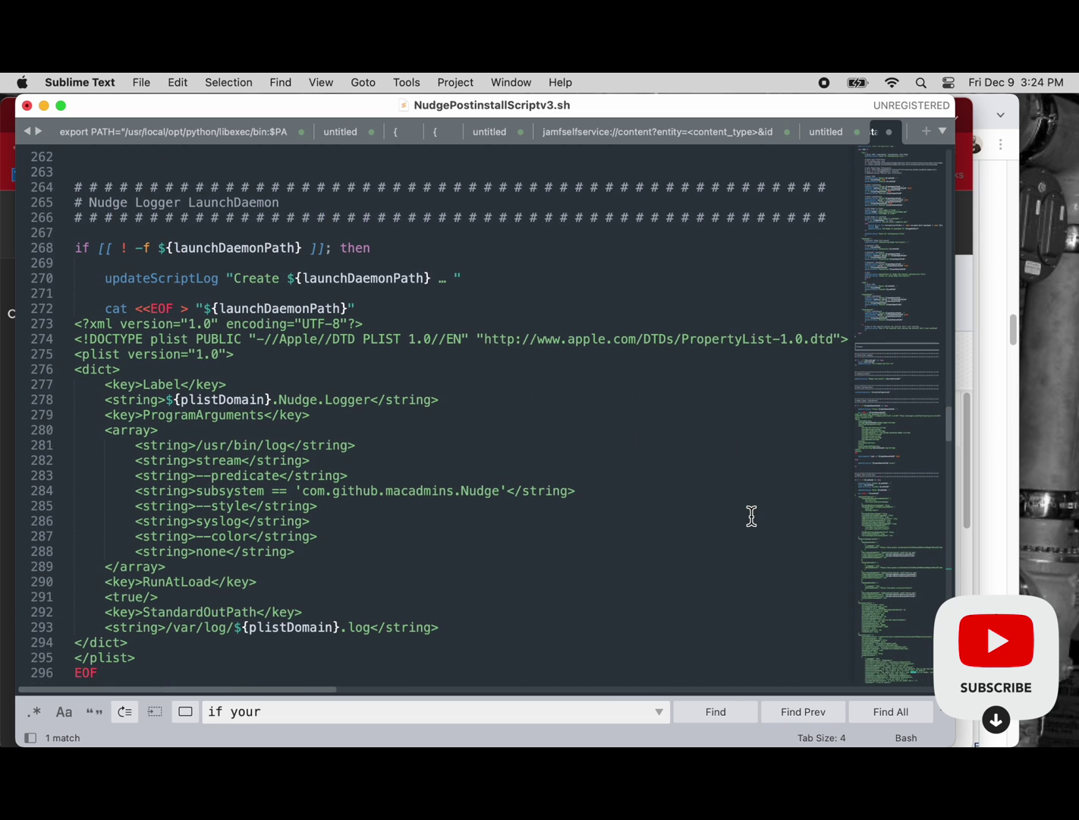
scroll(750, 516, "down", 4)
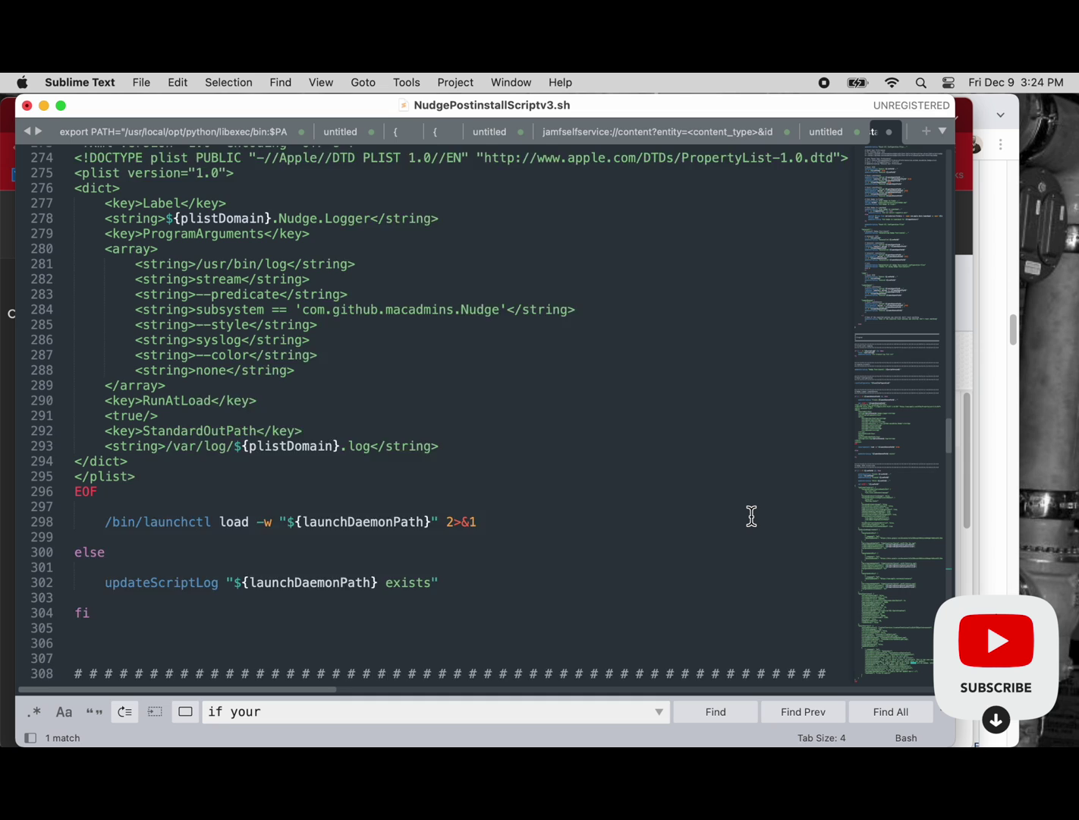
scroll(752, 516, "down", 1)
scroll(751, 516, "down", 6)
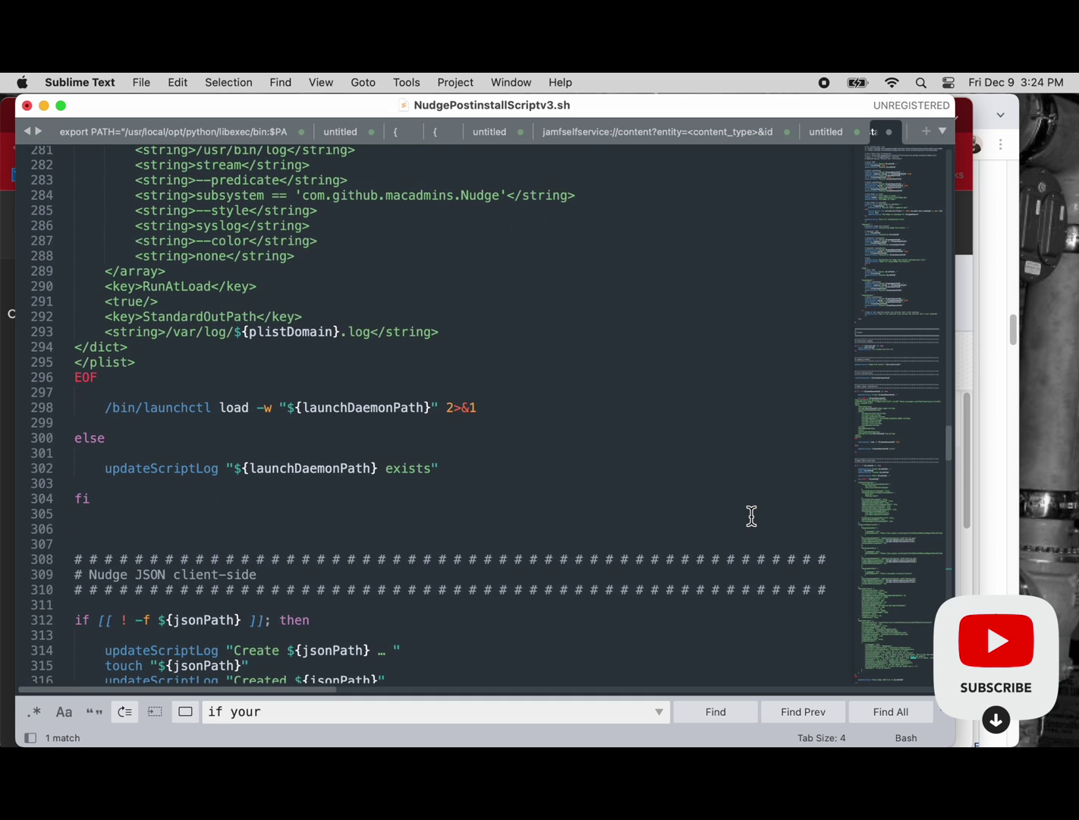
scroll(751, 516, "down", 8)
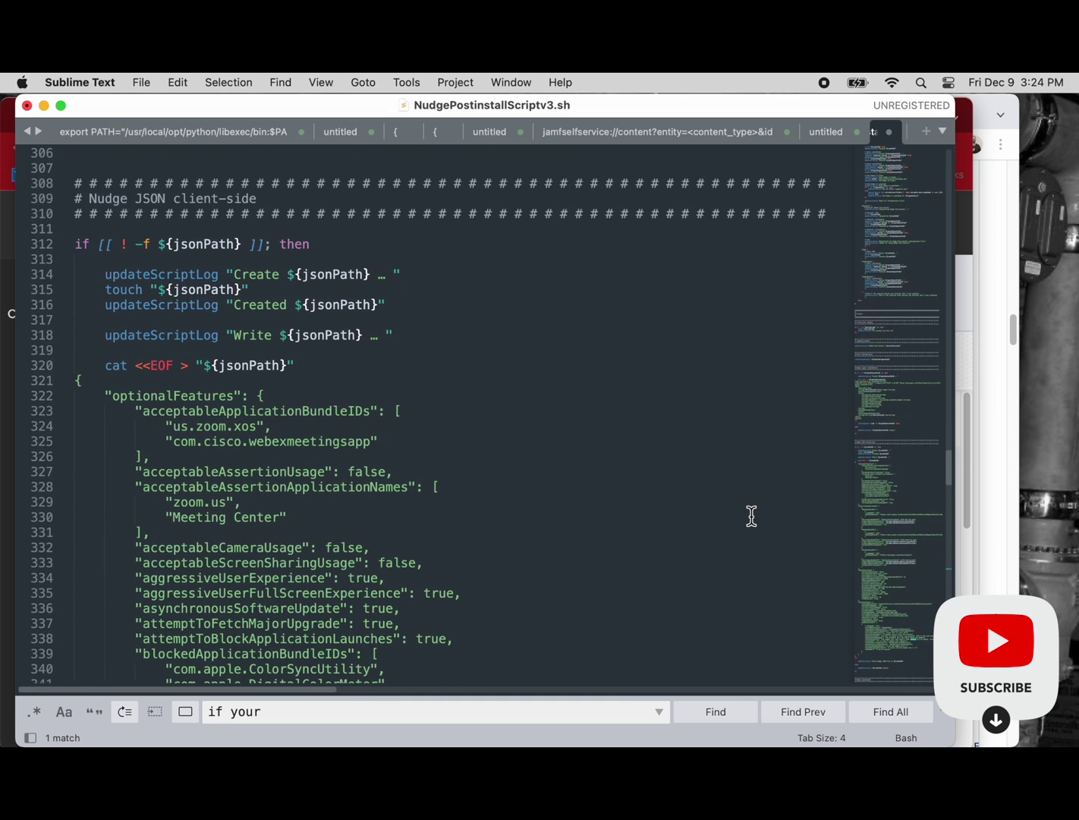
scroll(752, 516, "down", 4)
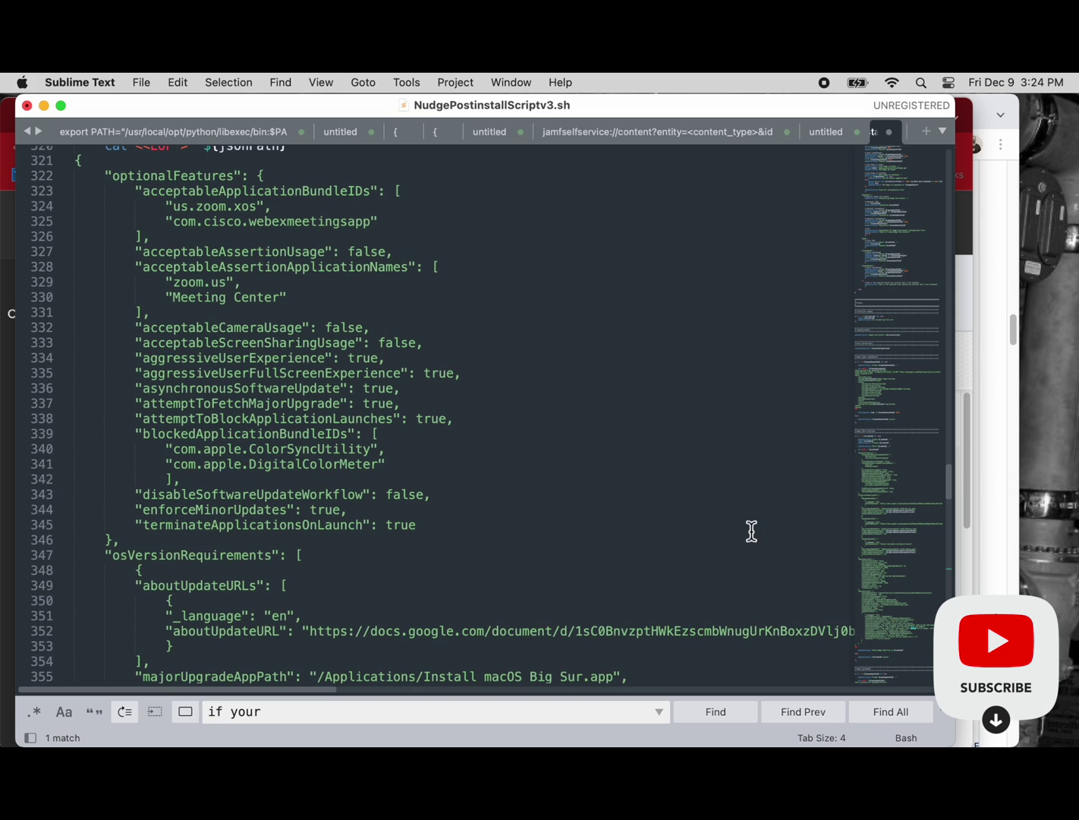
scroll(752, 542, "down", 1)
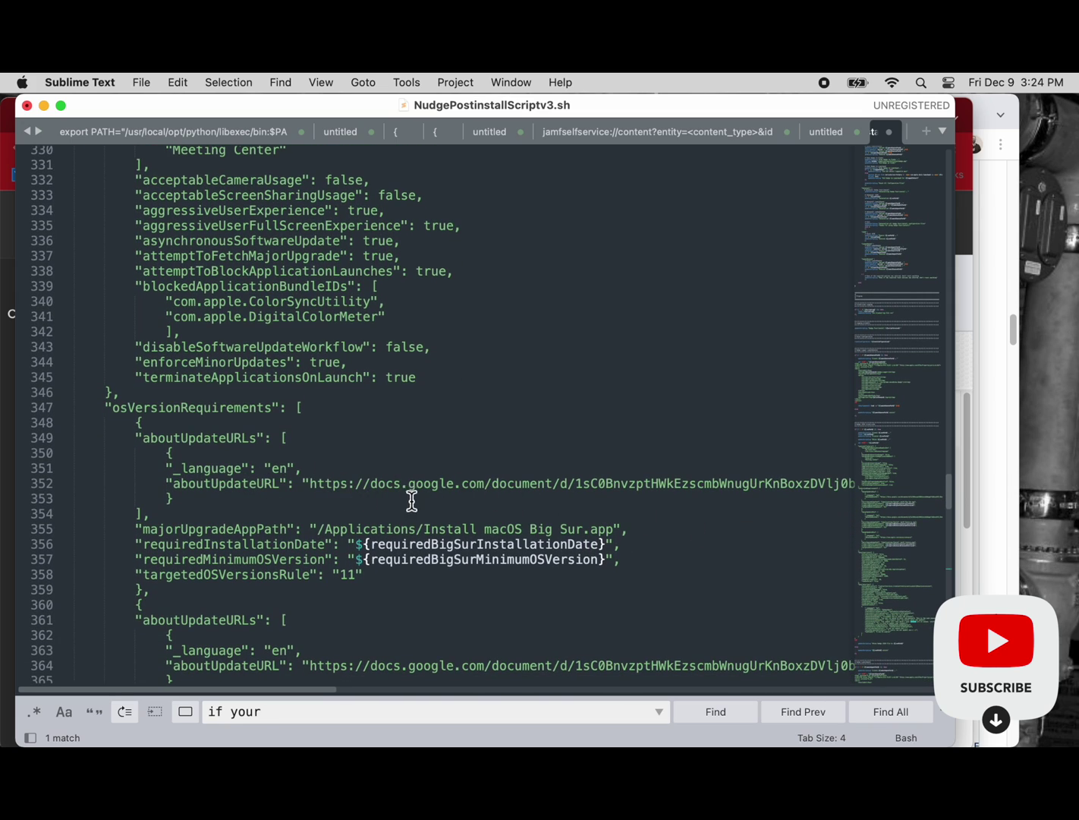
scroll(413, 502, "right", 10)
scroll(448, 507, "left", 9)
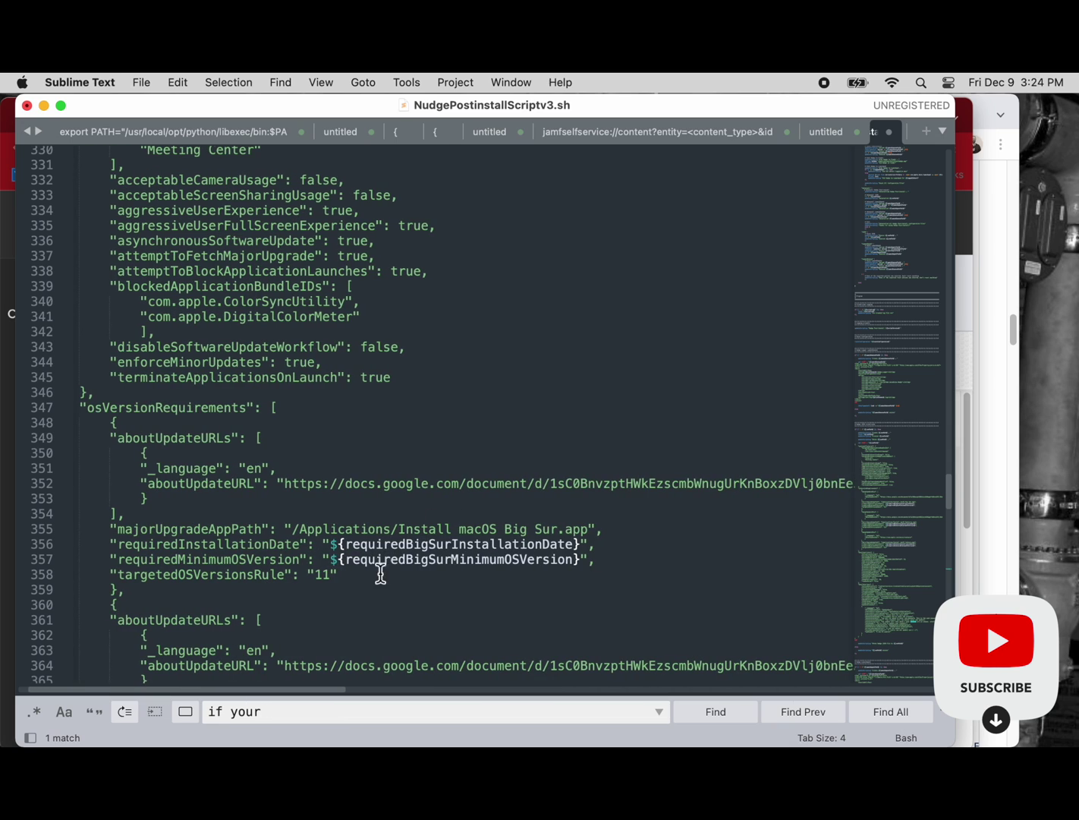
left_click(176, 484)
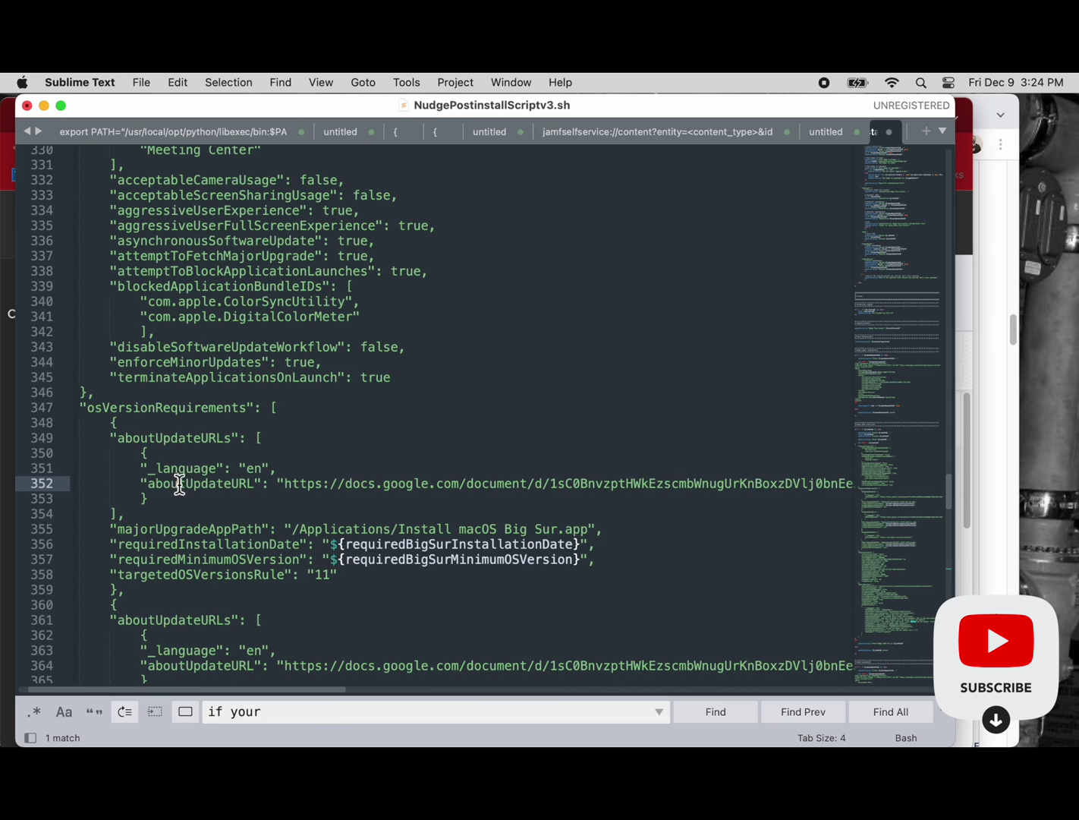
scroll(324, 591, "down", 5)
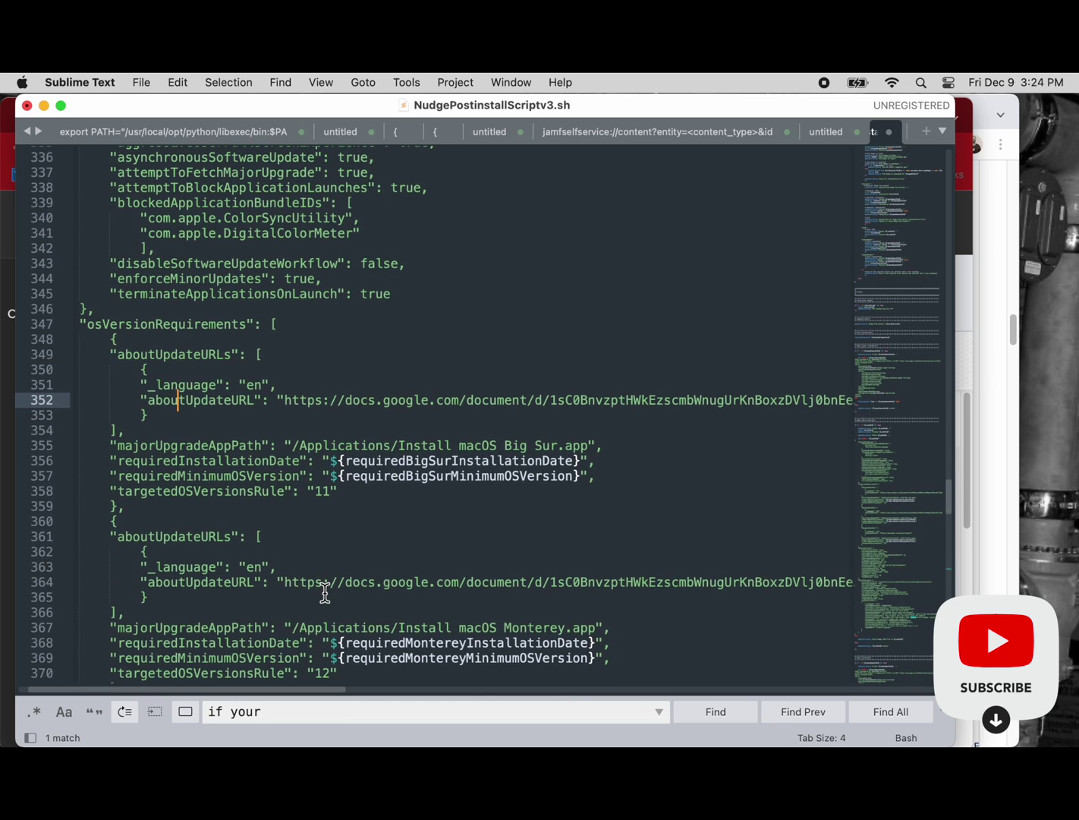
scroll(324, 591, "down", 4)
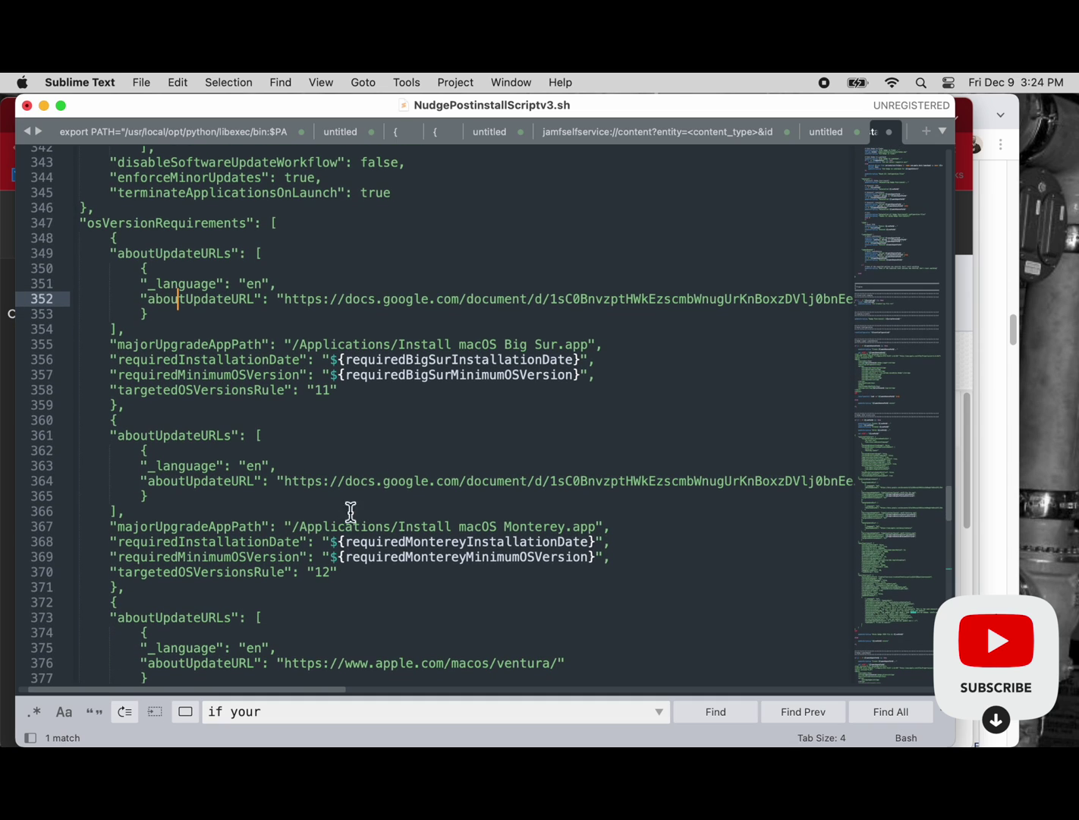
left_click(367, 484)
scroll(412, 581, "down", 5)
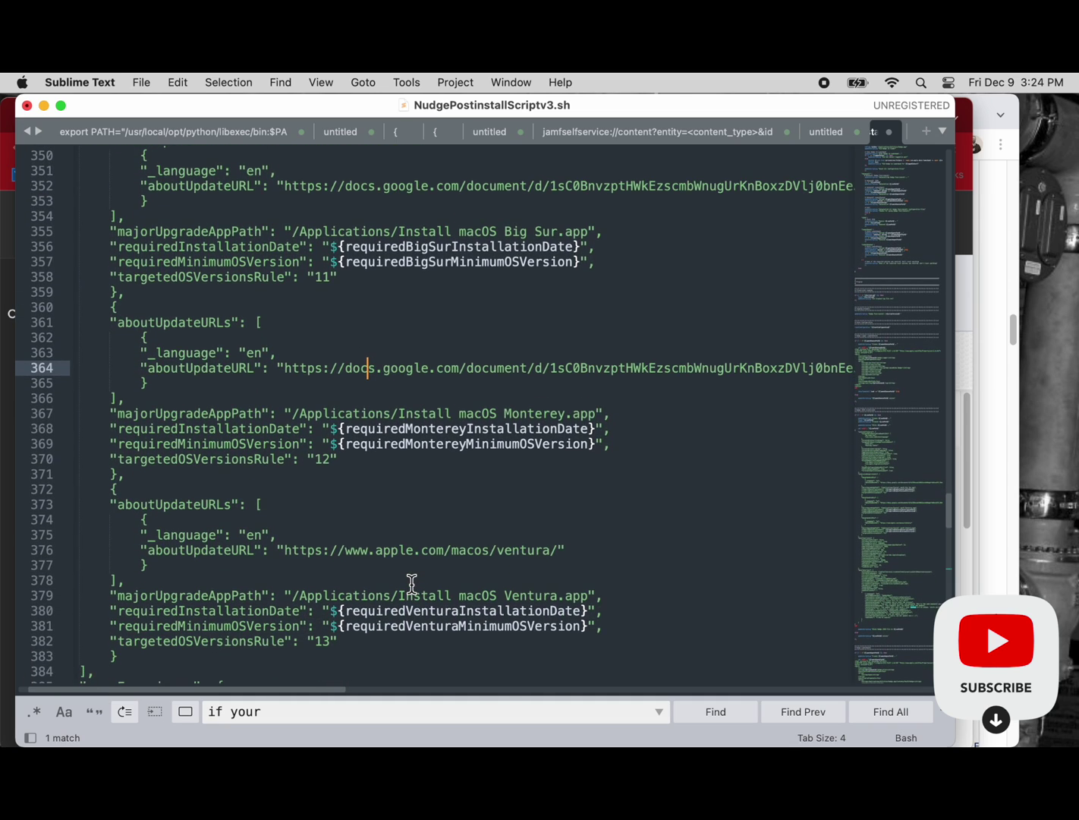
scroll(412, 581, "down", 5)
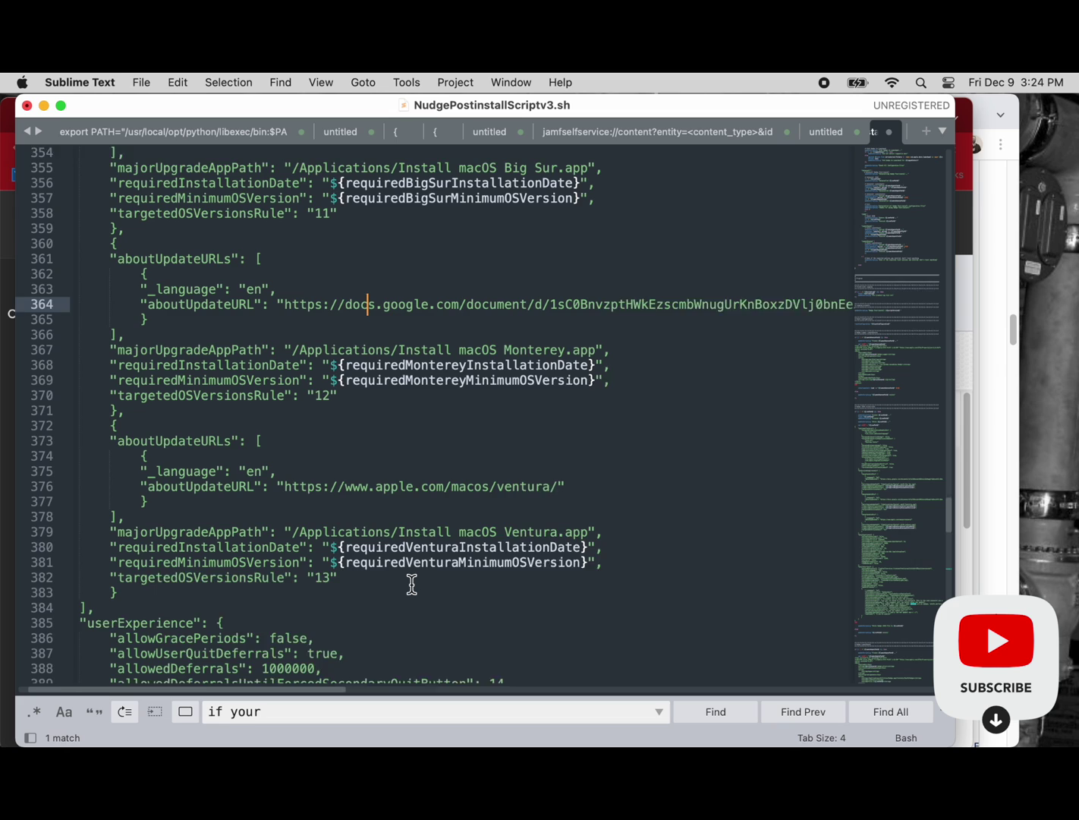
scroll(412, 584, "down", 12)
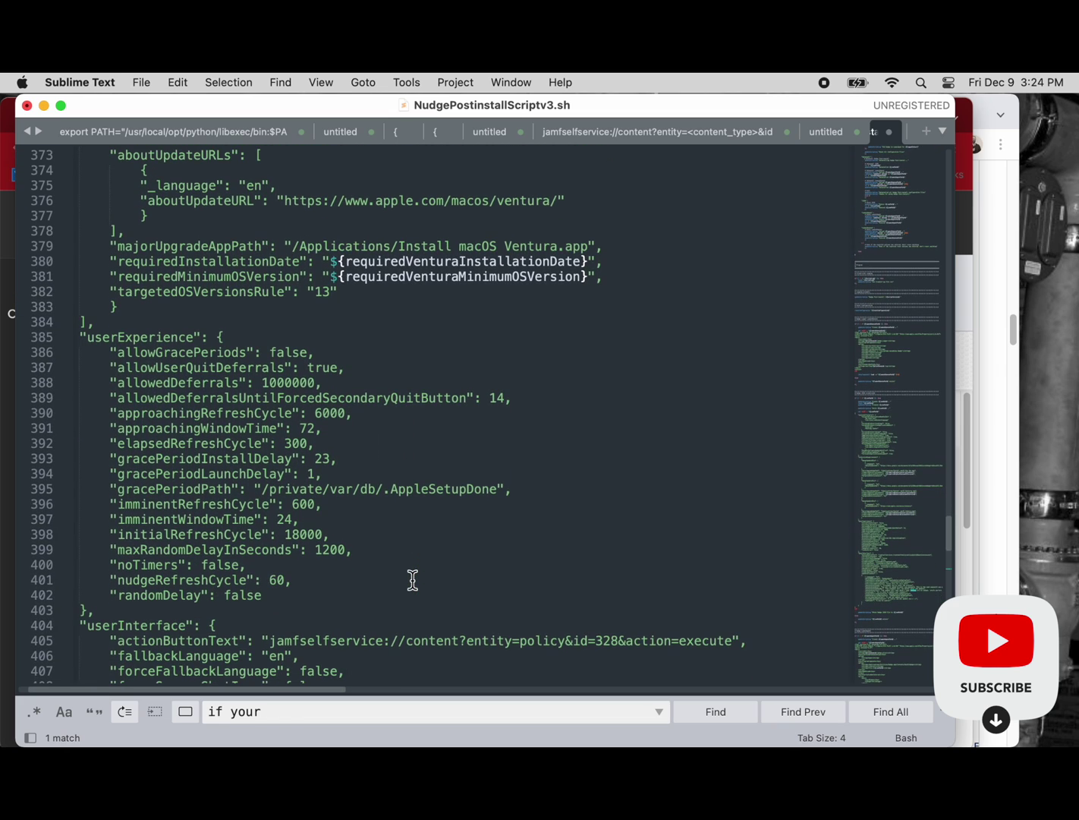
scroll(412, 580, "down", 4)
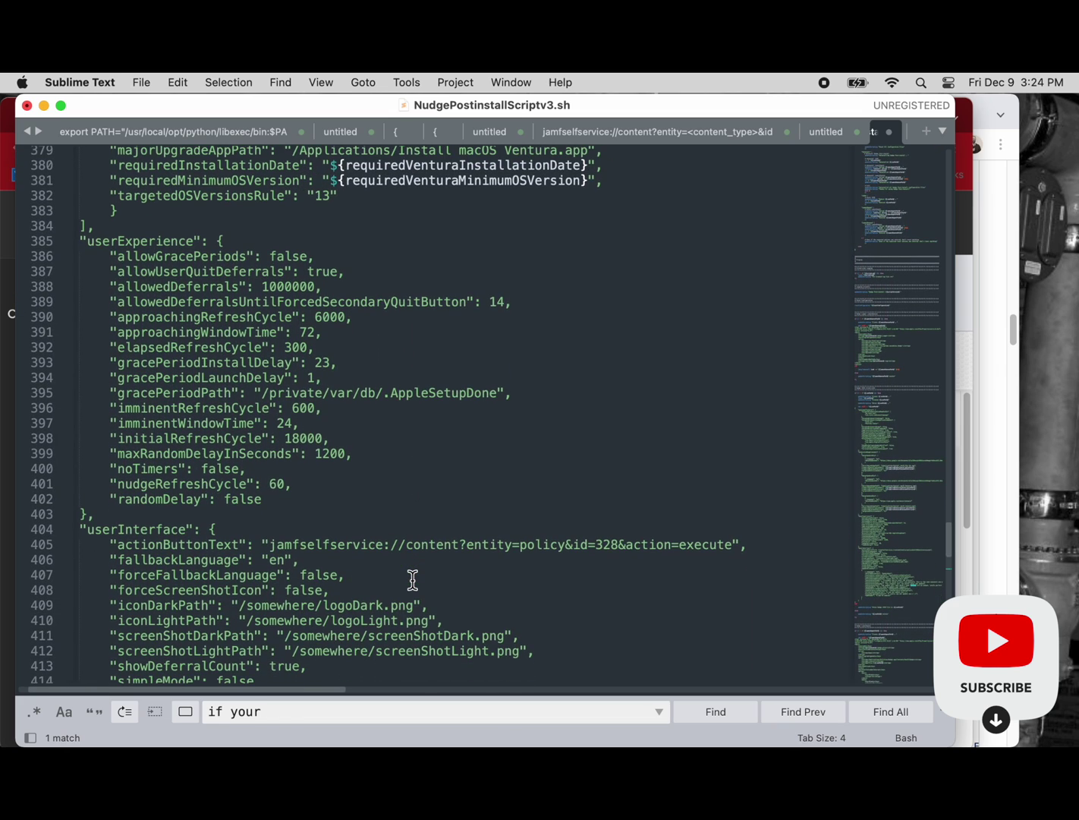
scroll(412, 580, "down", 10)
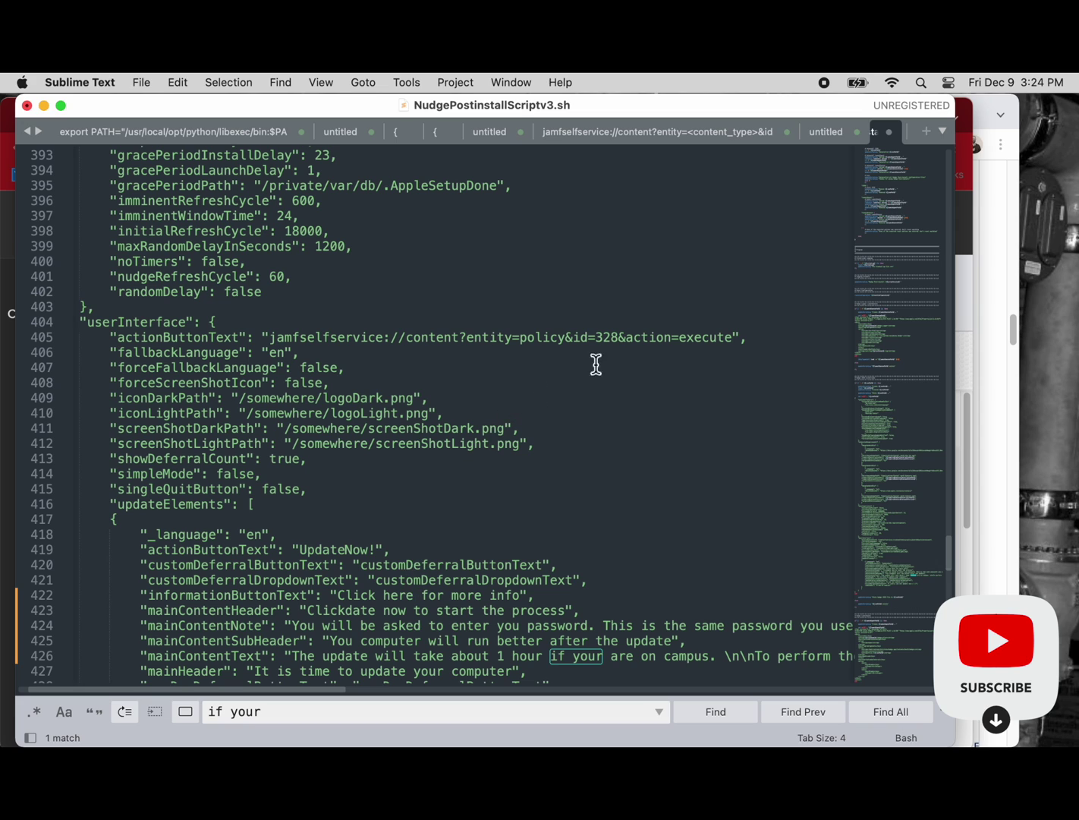
- Review the Self Service link's action parameter, the UpdateNow! button text and the Clickdate header
double_click(625, 338)
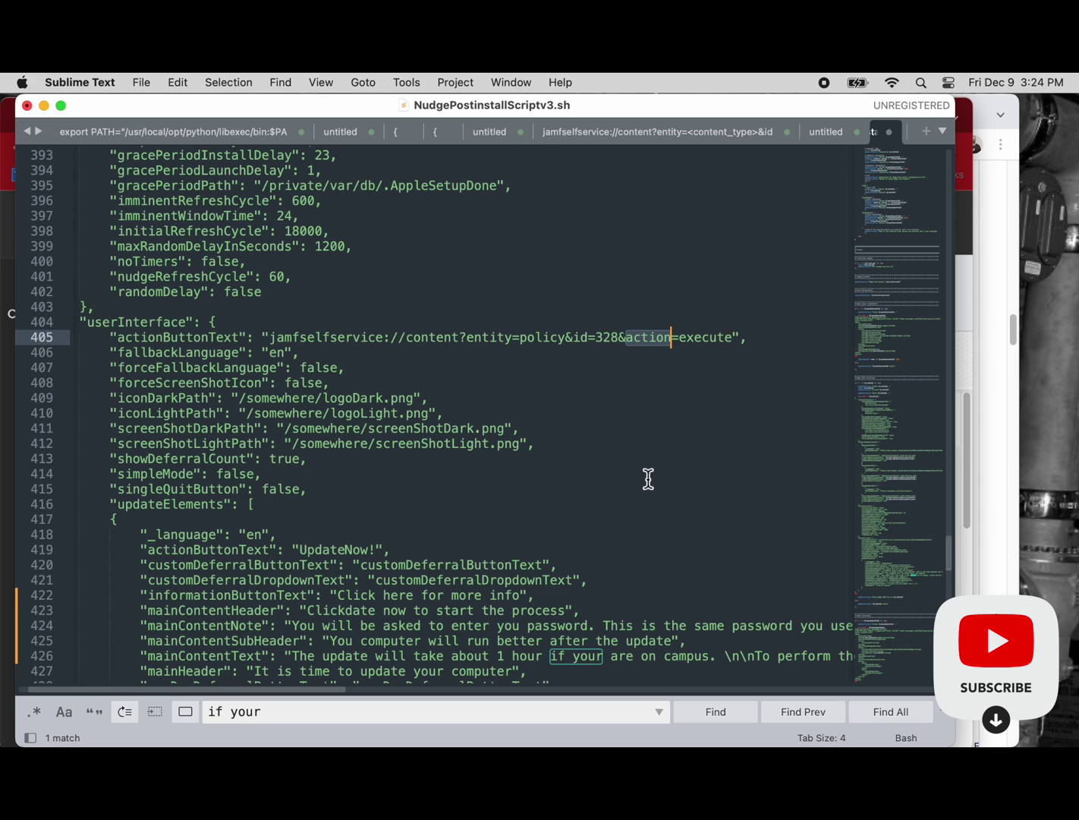
scroll(642, 524, "down", 1)
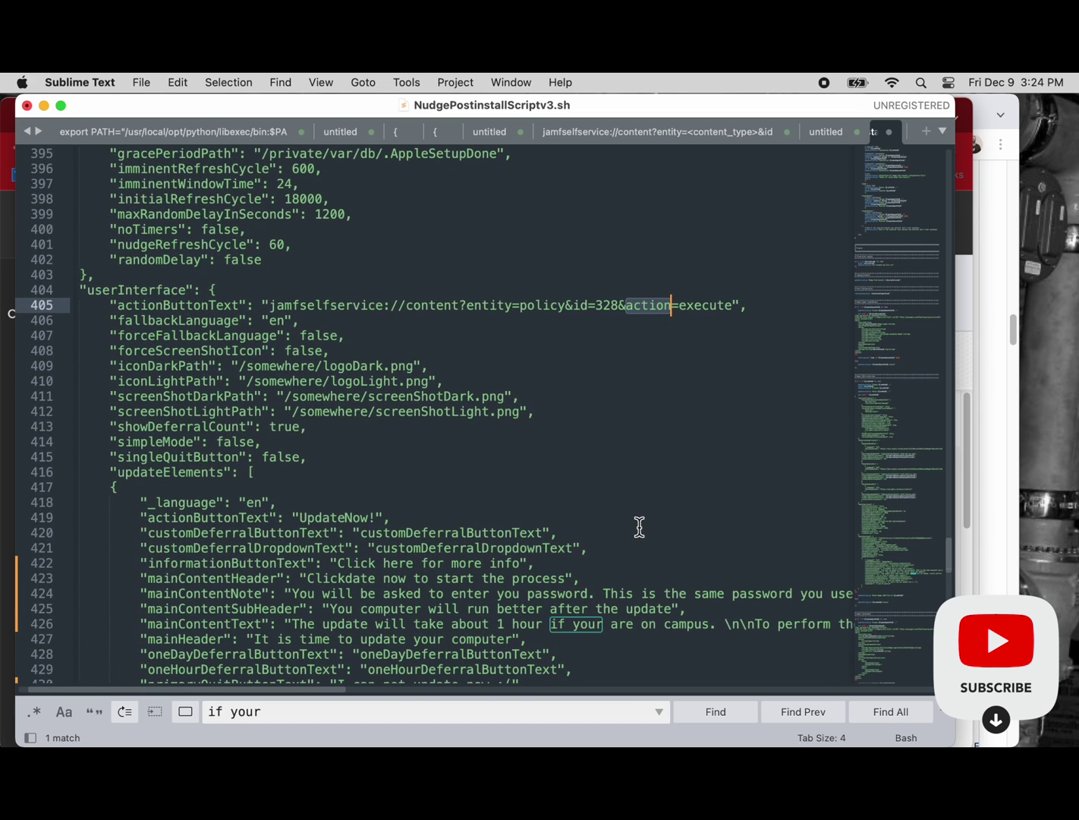
scroll(639, 528, "down", 3)
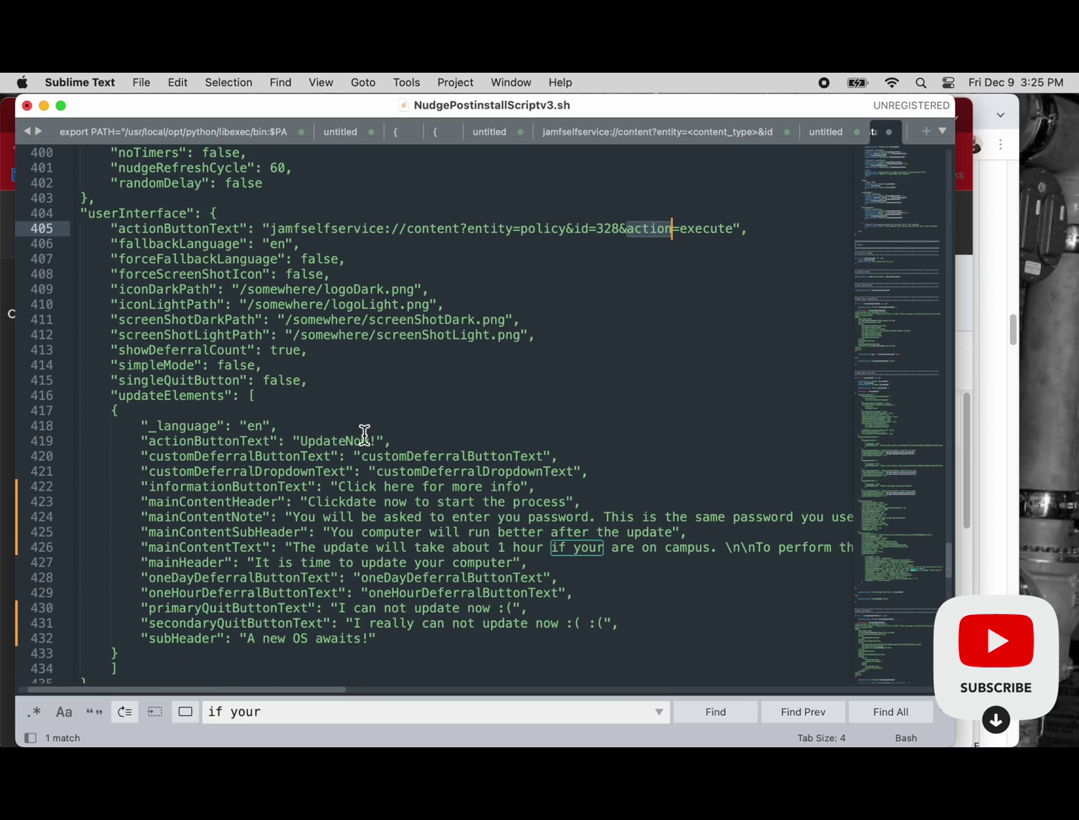
left_click(338, 440)
scroll(434, 516, "down", 2)
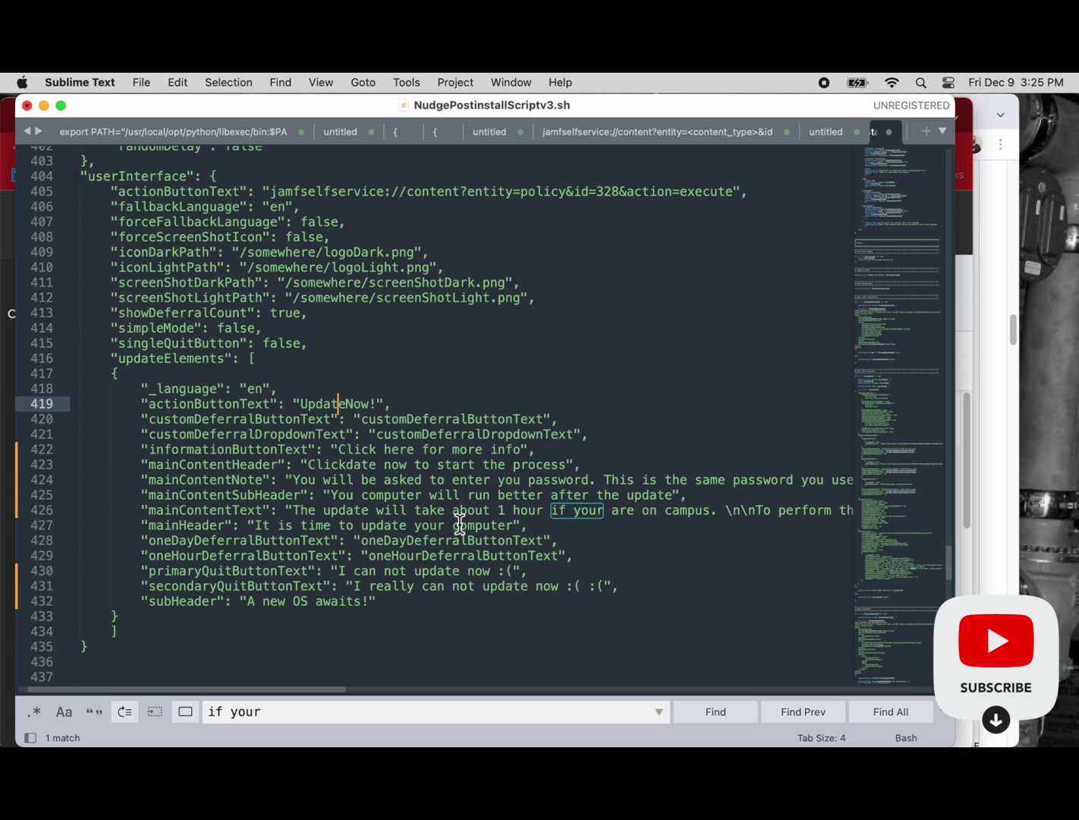
left_click(378, 463)
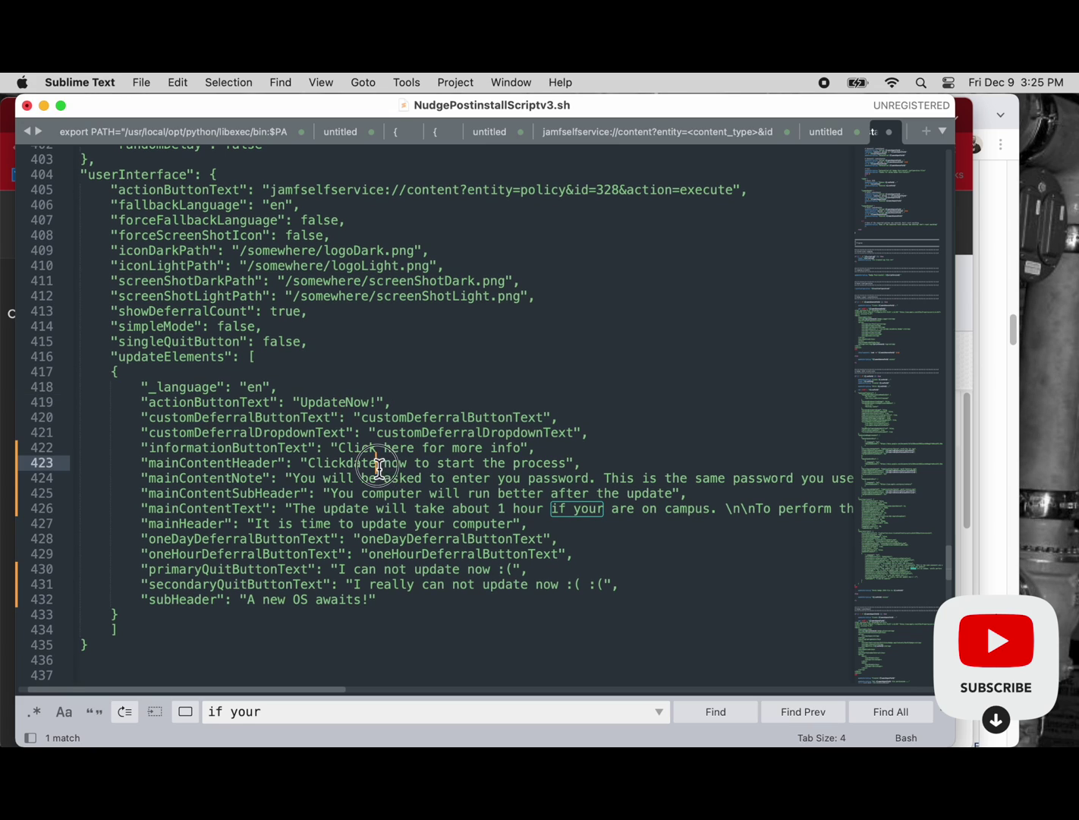
scroll(411, 515, "right", 1)
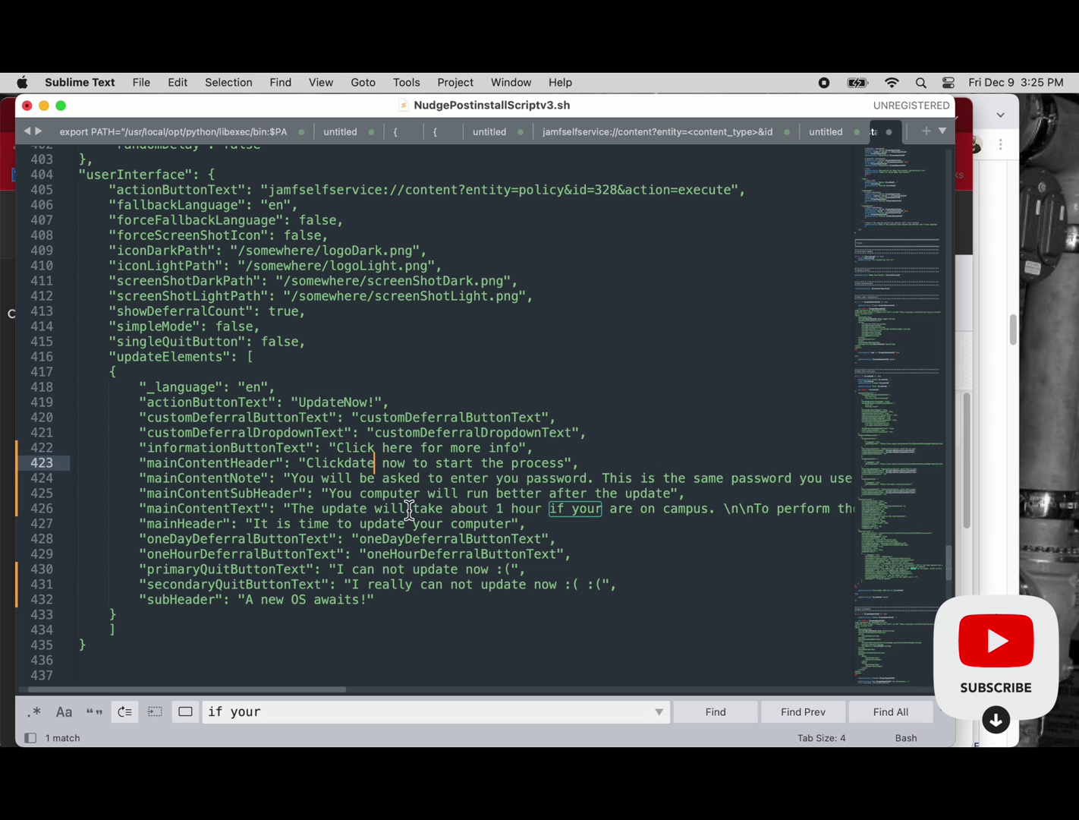
scroll(440, 540, "right", 10)
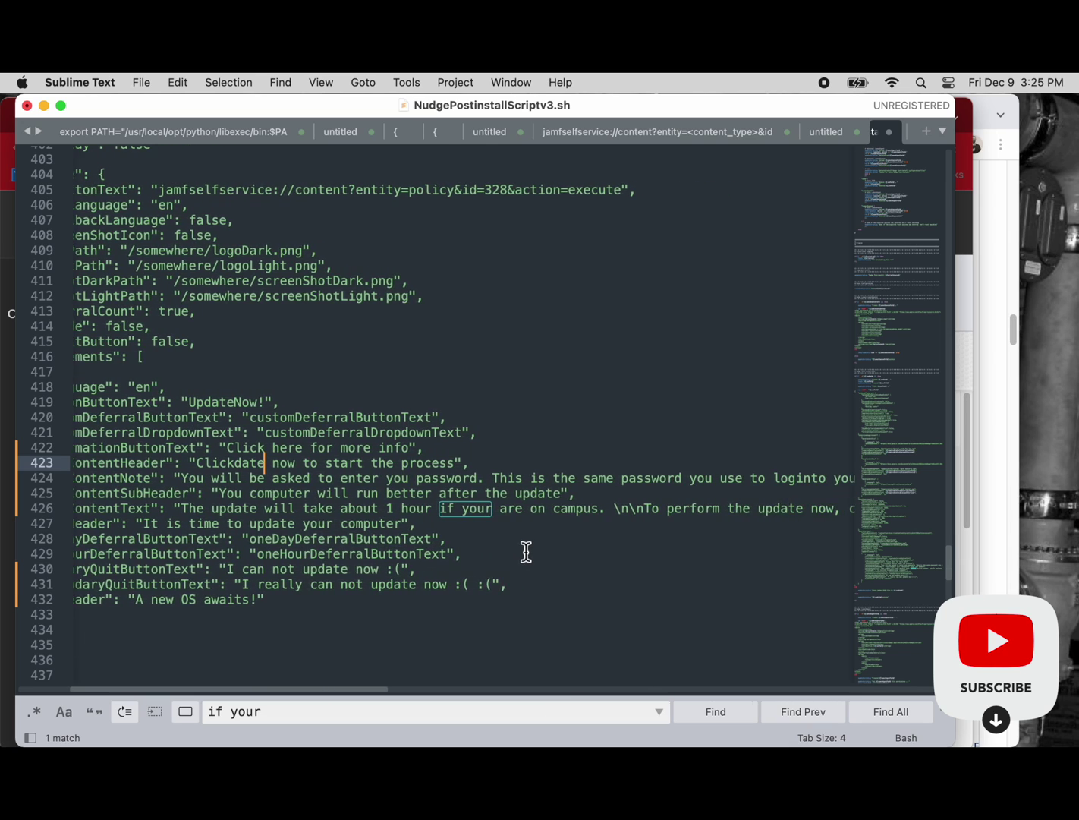
scroll(523, 548, "right", 5)
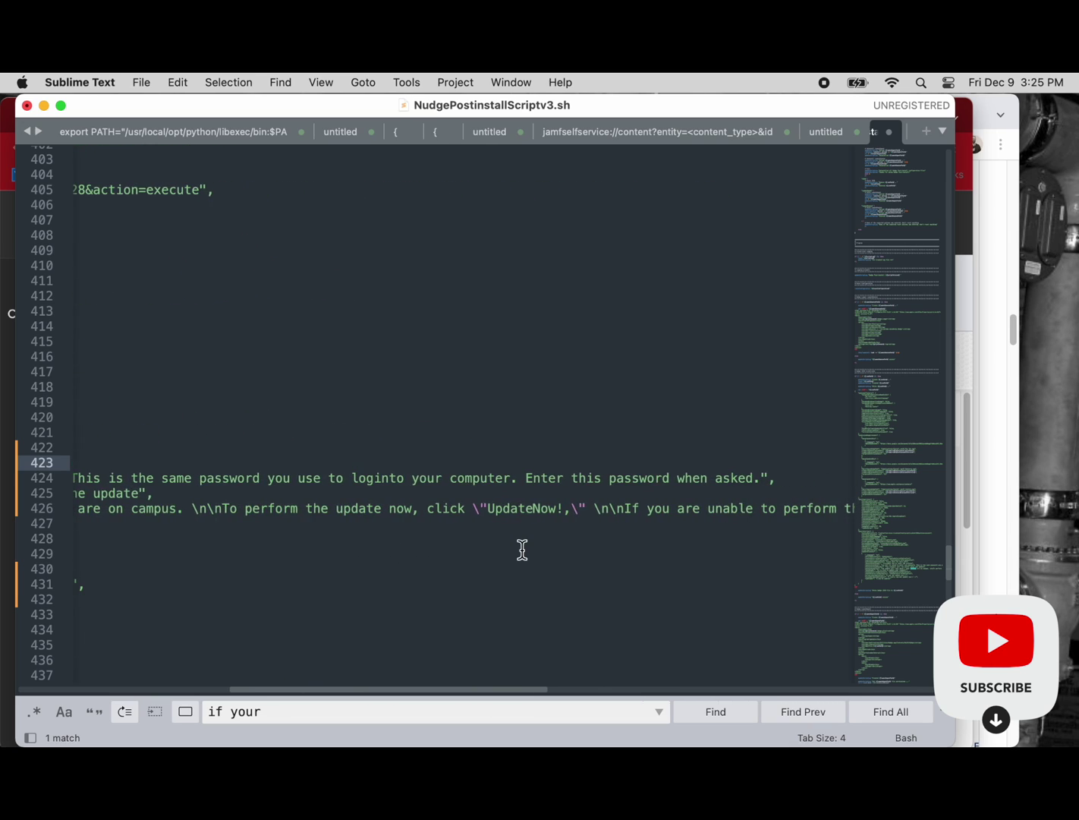
- Correct 'loginto' to 'log into' in the password note and save the script
left_click(379, 479)
key("super+s")
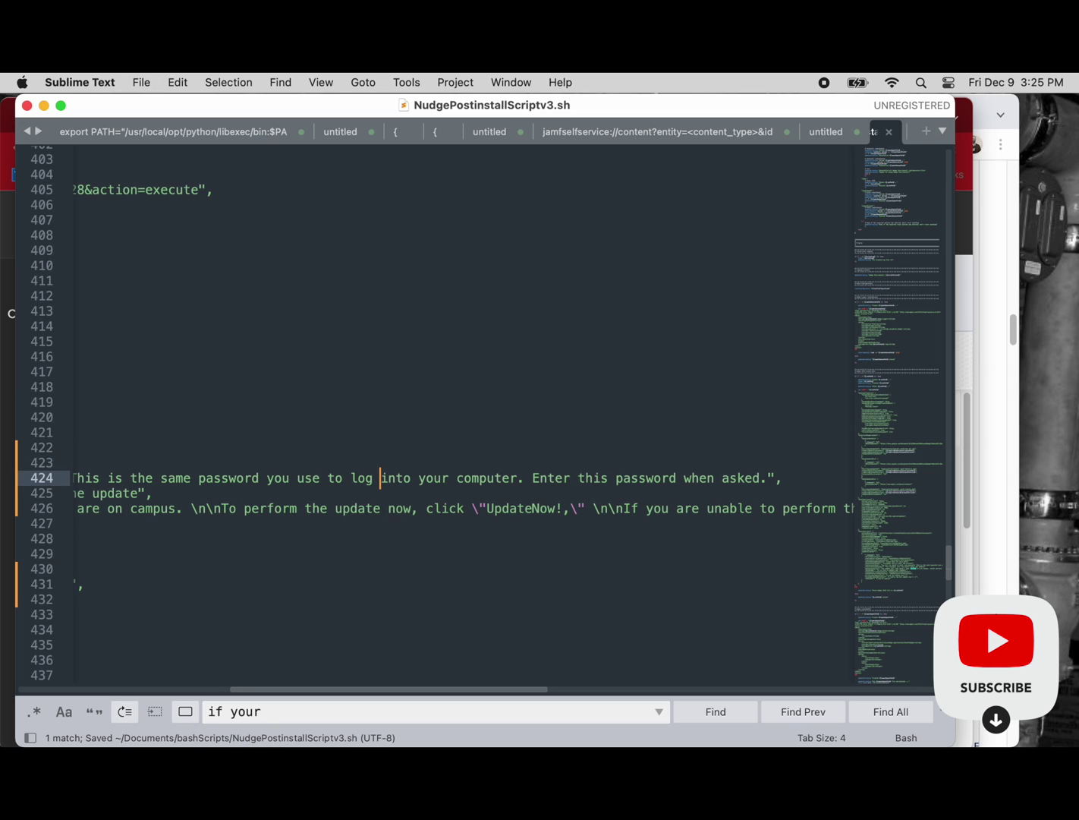
scroll(386, 520, "left", 7)
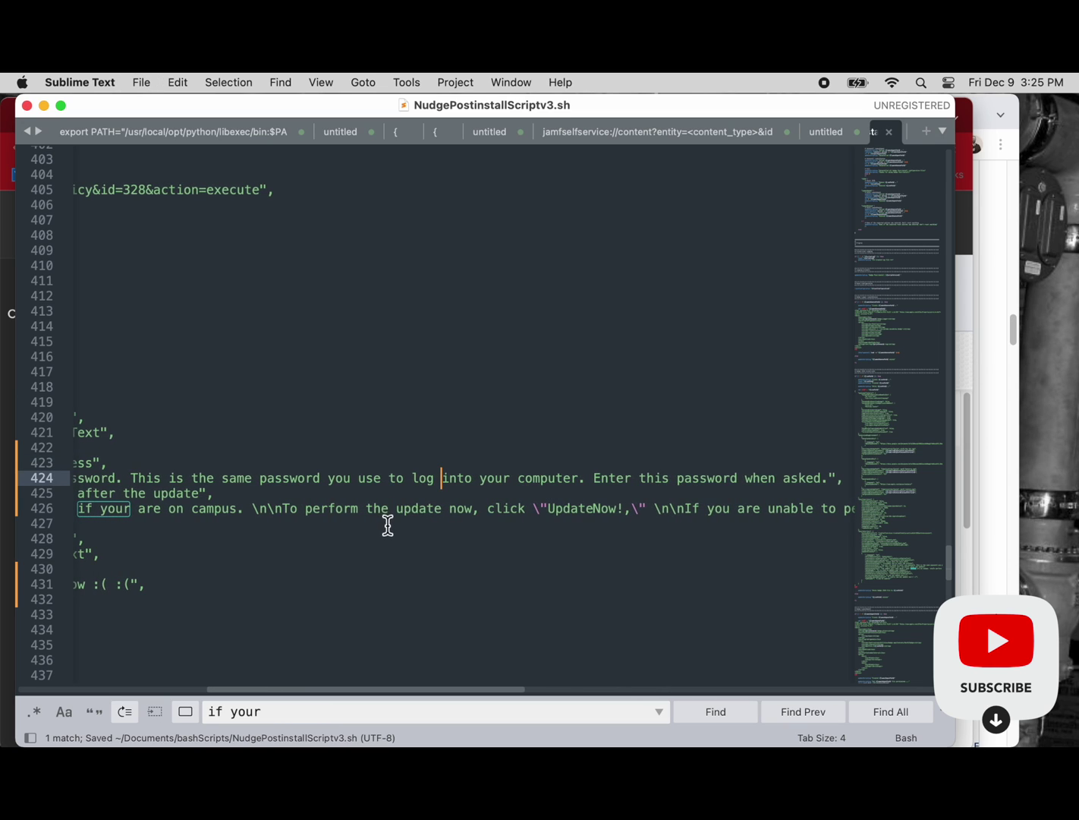
scroll(389, 530, "left", 6)
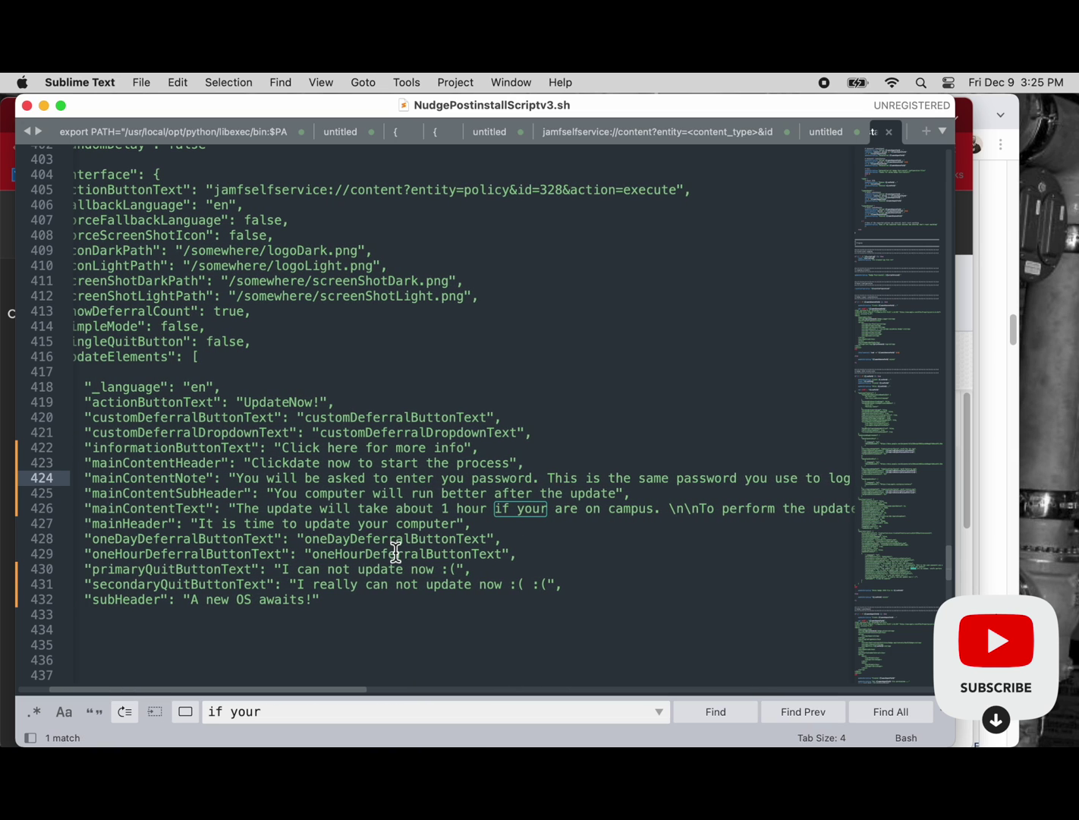
- Scroll to the script's closing exit 0 and copy the entire file
scroll(396, 552, "down", 5)
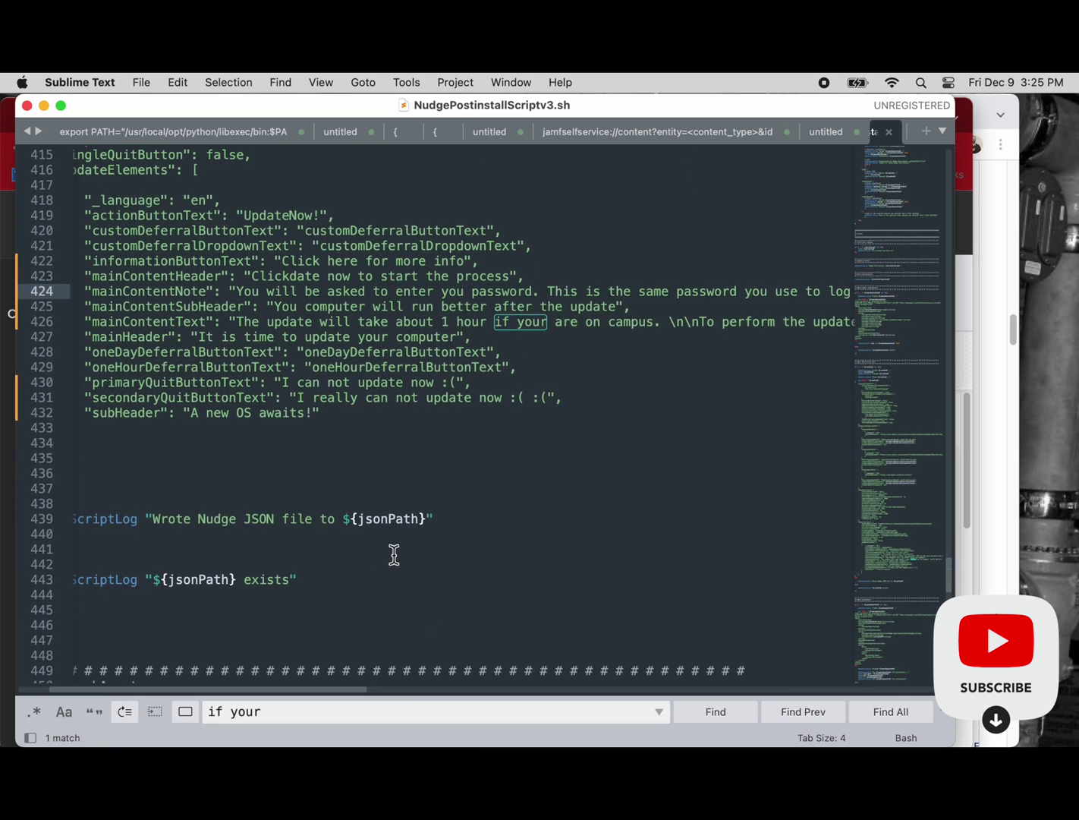
scroll(393, 555, "down", 8)
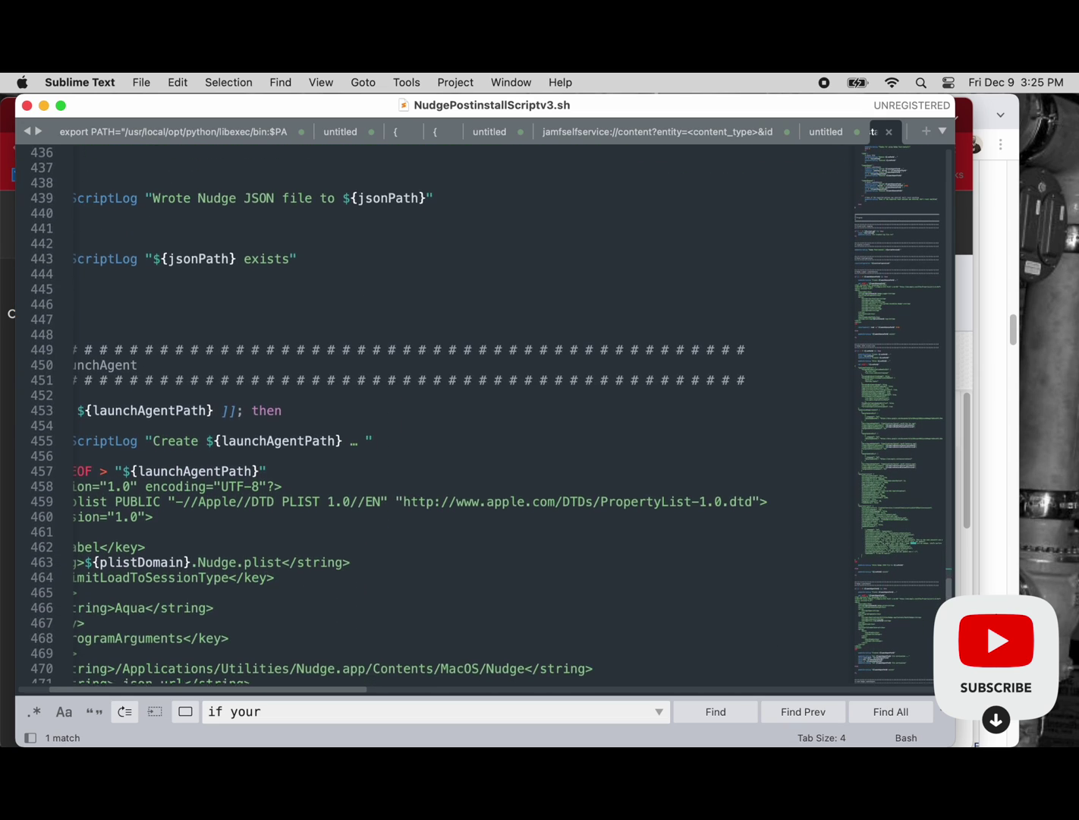
scroll(393, 549, "left", 3)
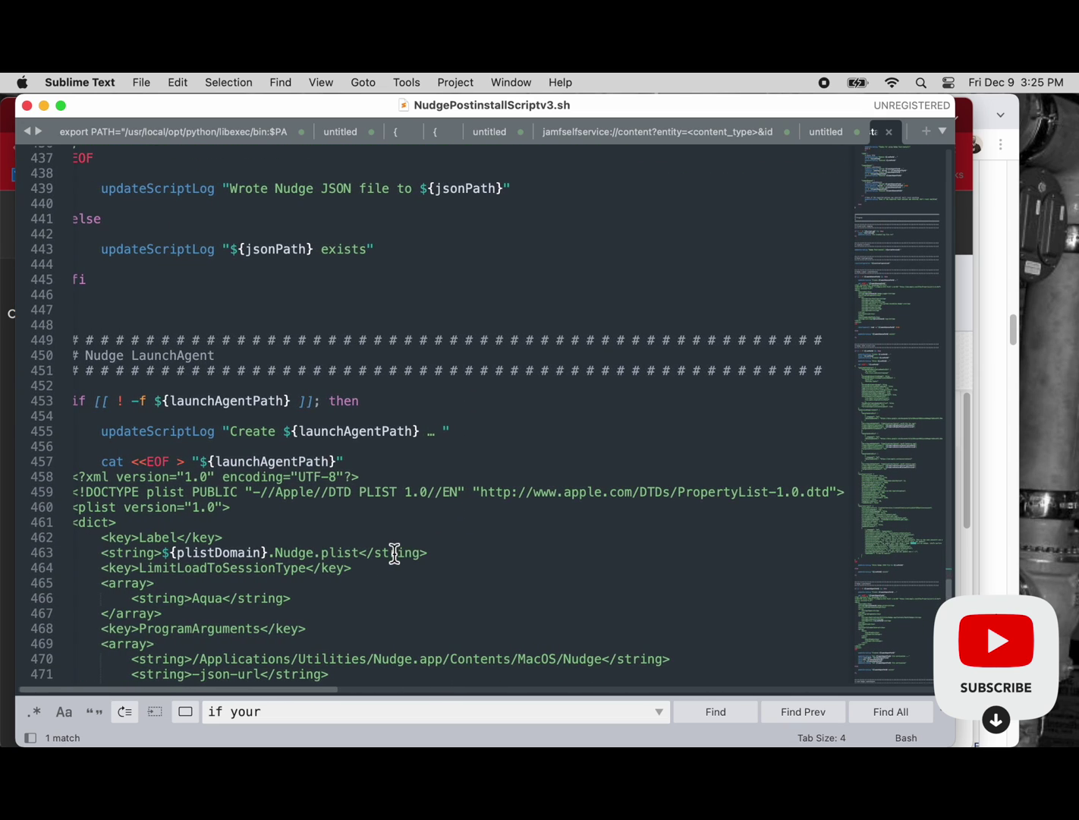
scroll(433, 591, "down", 5)
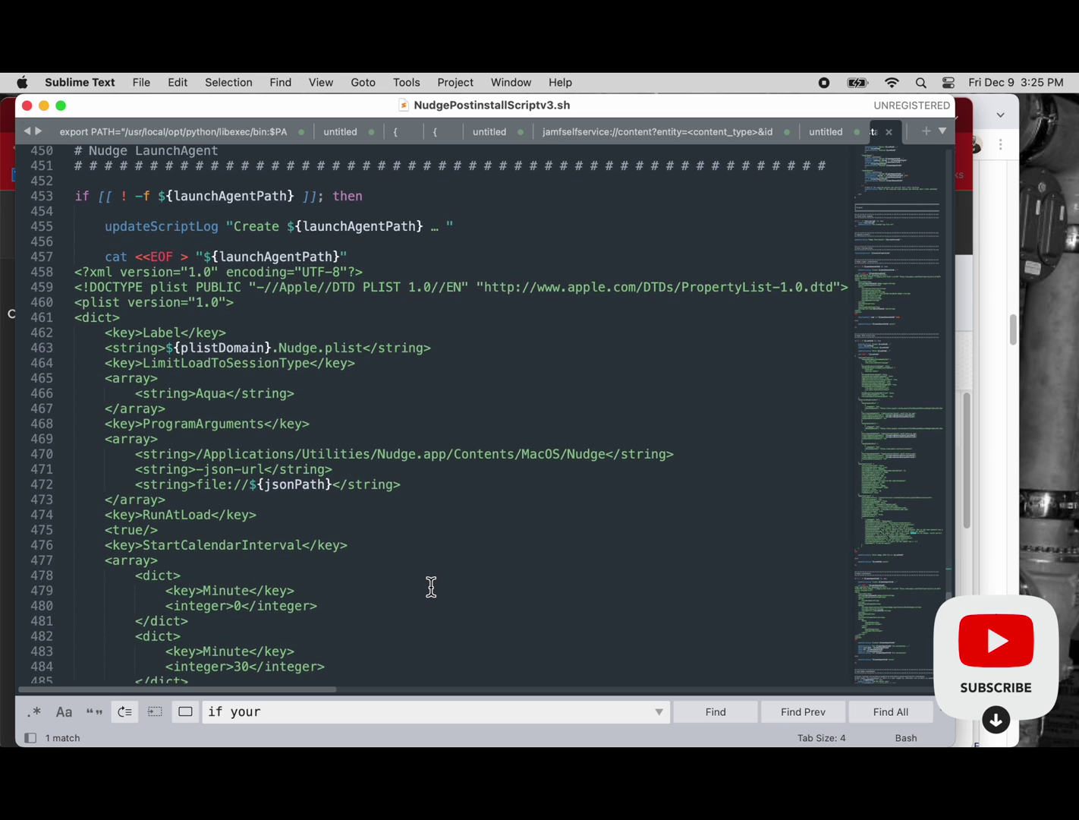
scroll(431, 587, "down", 3)
scroll(431, 587, "down", 1)
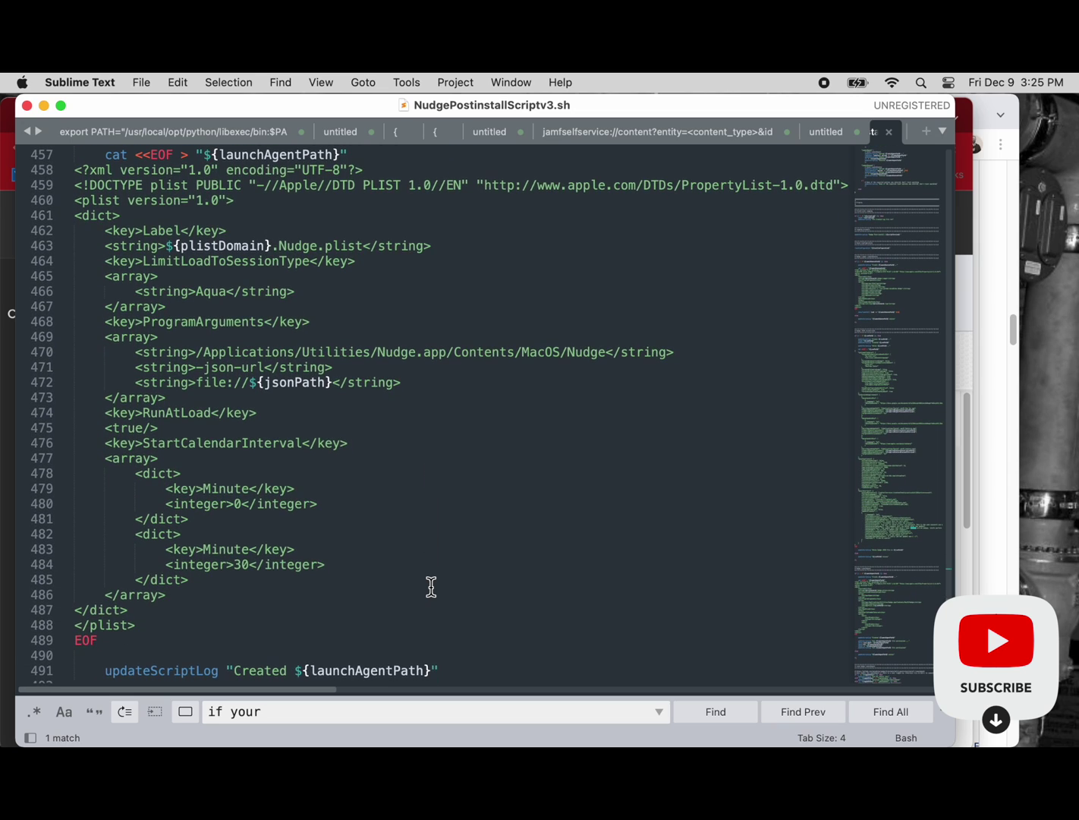
scroll(431, 586, "down", 1)
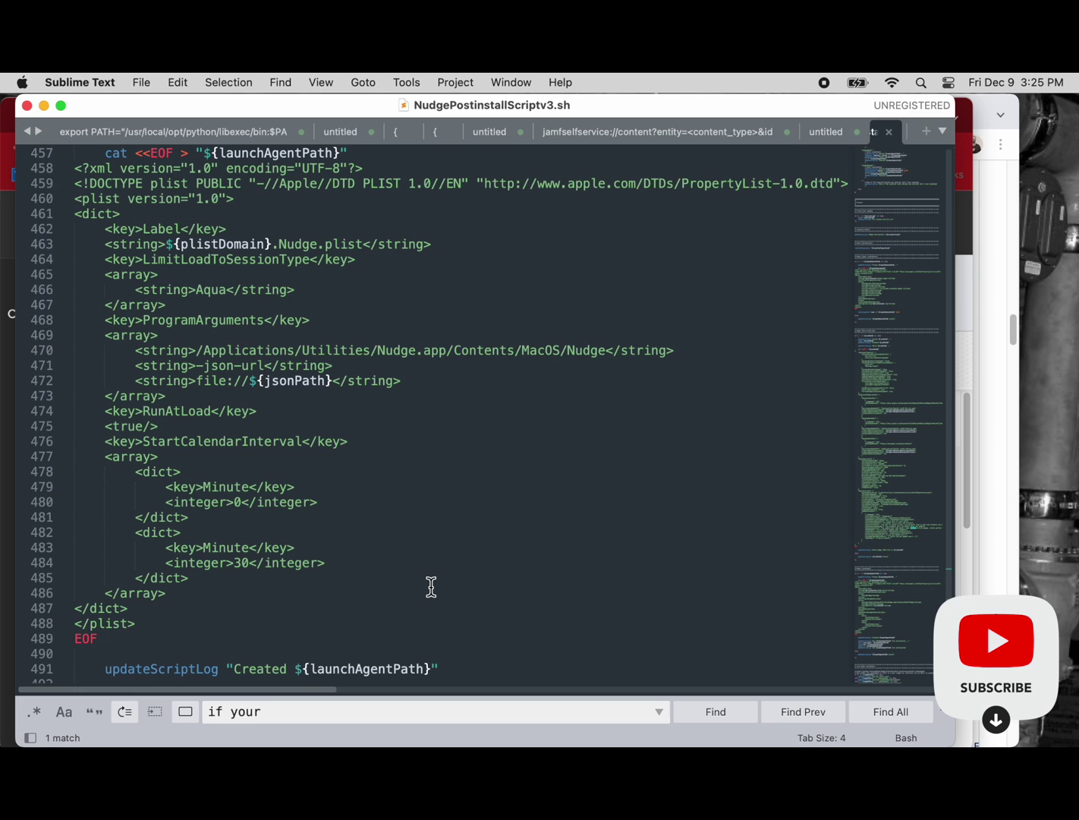
scroll(430, 587, "down", 4)
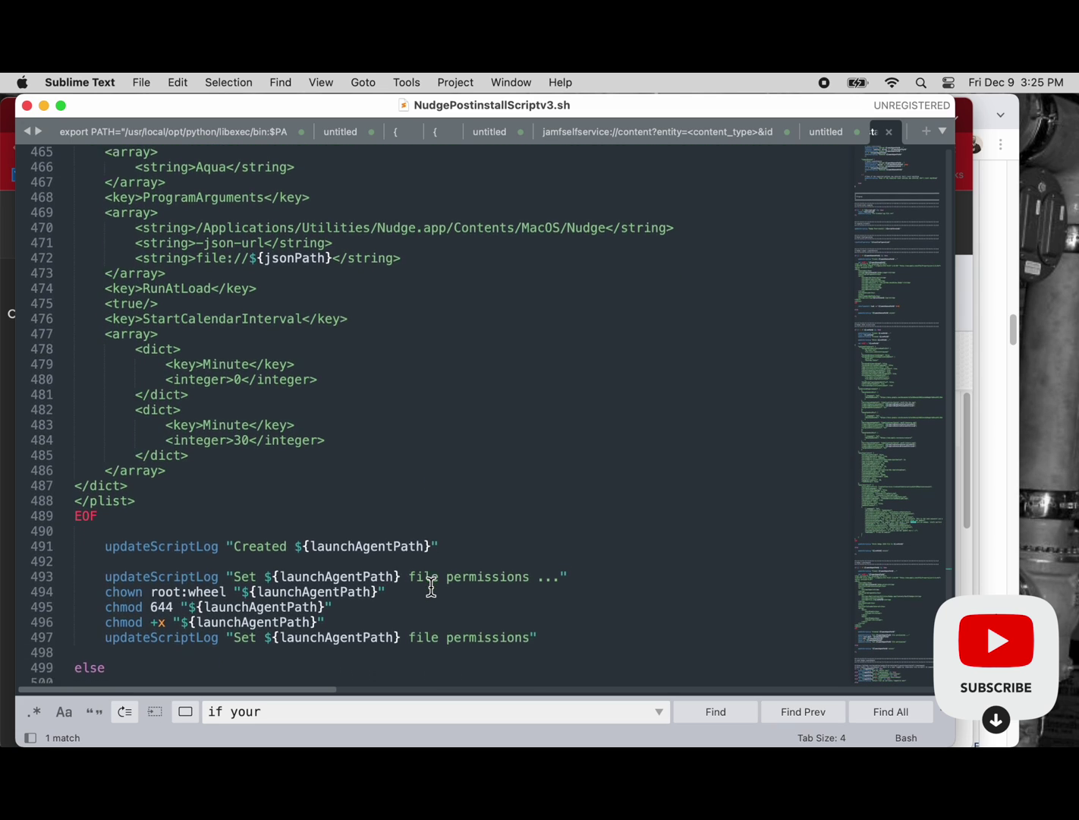
scroll(432, 588, "down", 4)
scroll(431, 586, "down", 12)
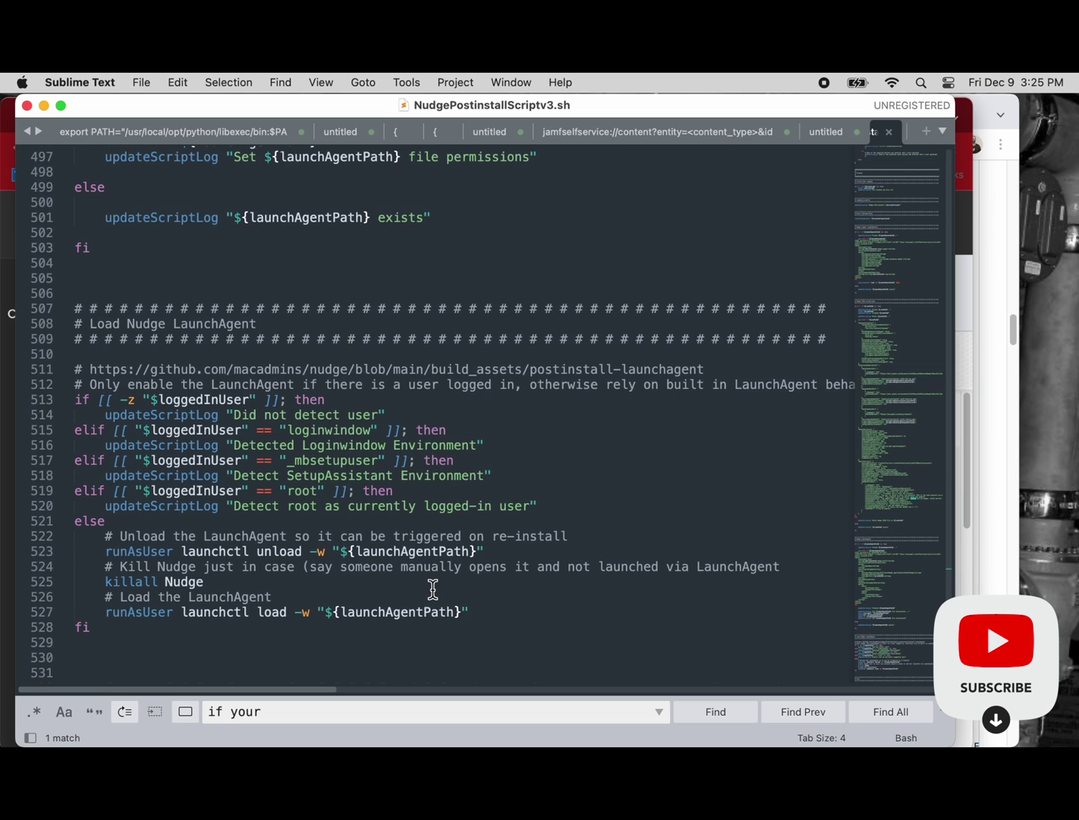
scroll(432, 589, "down", 3)
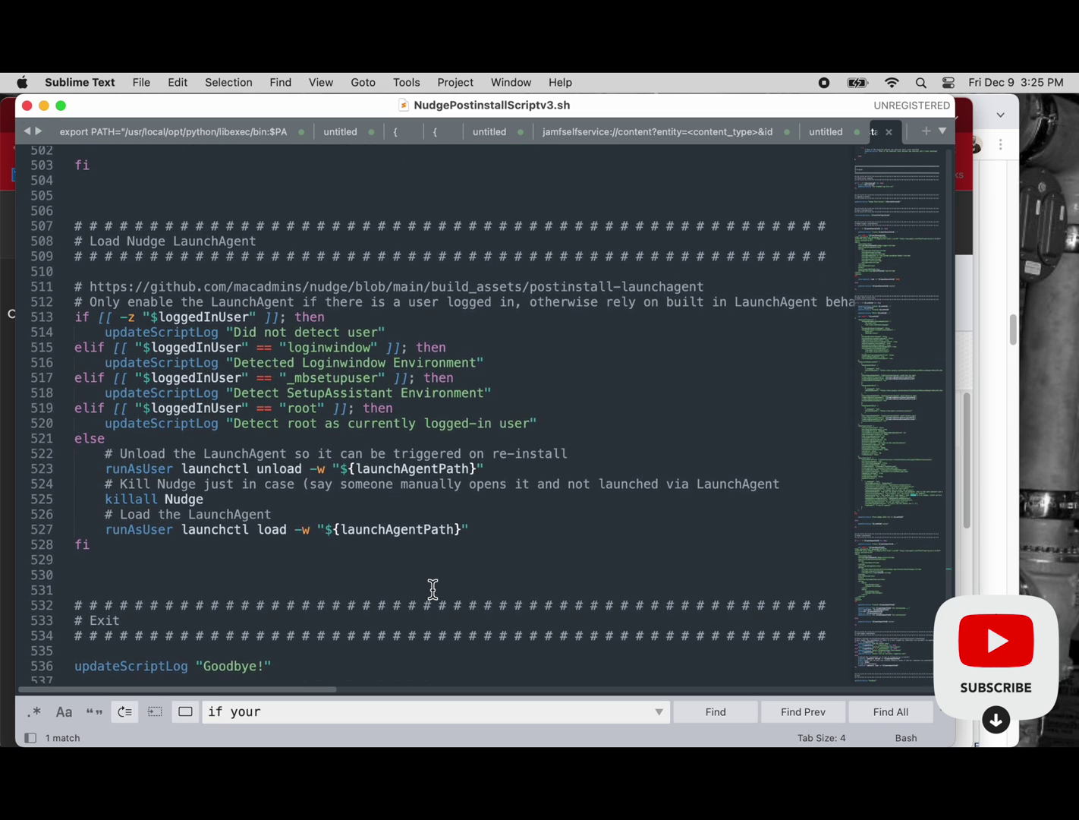
scroll(433, 590, "down", 1)
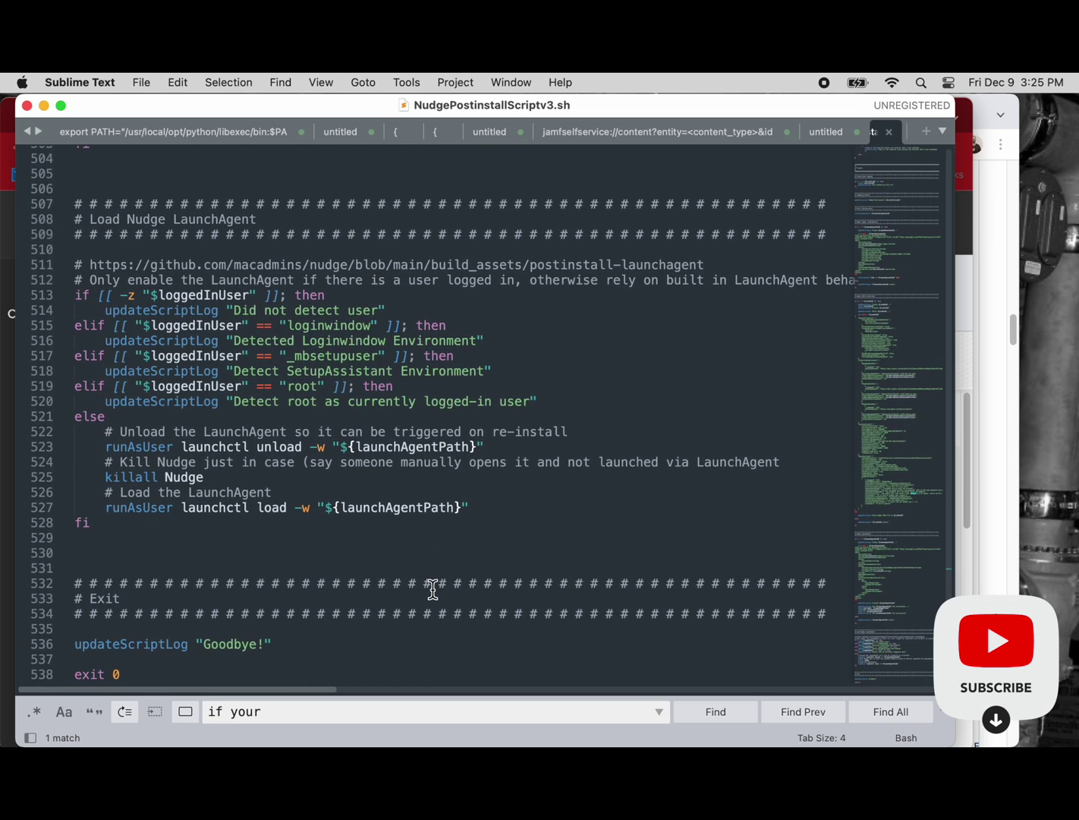
key("super+a")
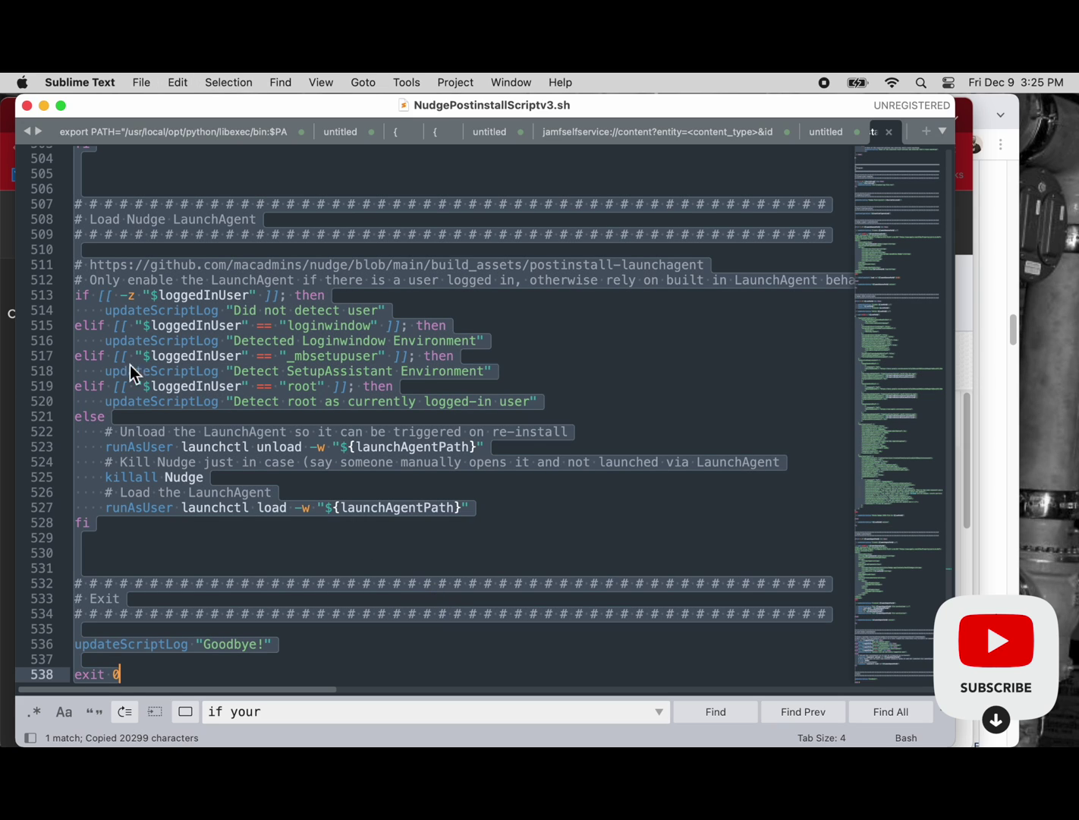
- Return to the Nudge launch agent policy and view its Scope and Self Service settings
left_click(4, 306)
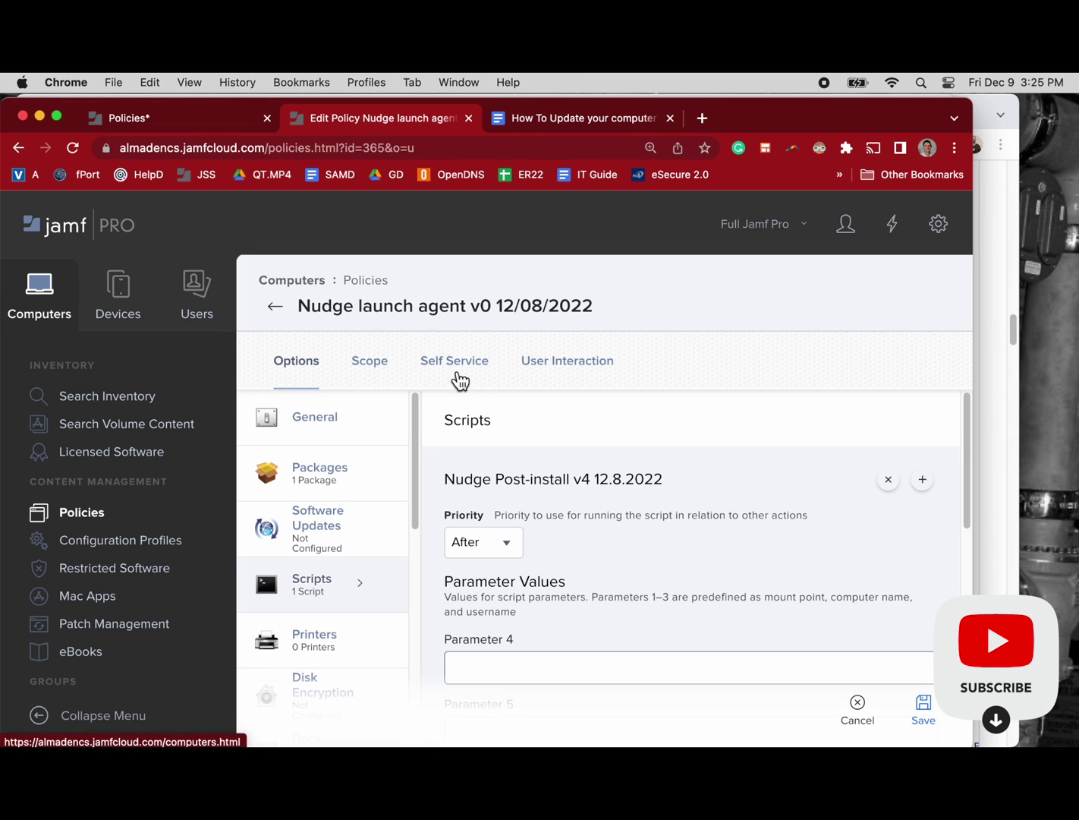
scroll(605, 594, "down", 5)
scroll(605, 592, "up", 5)
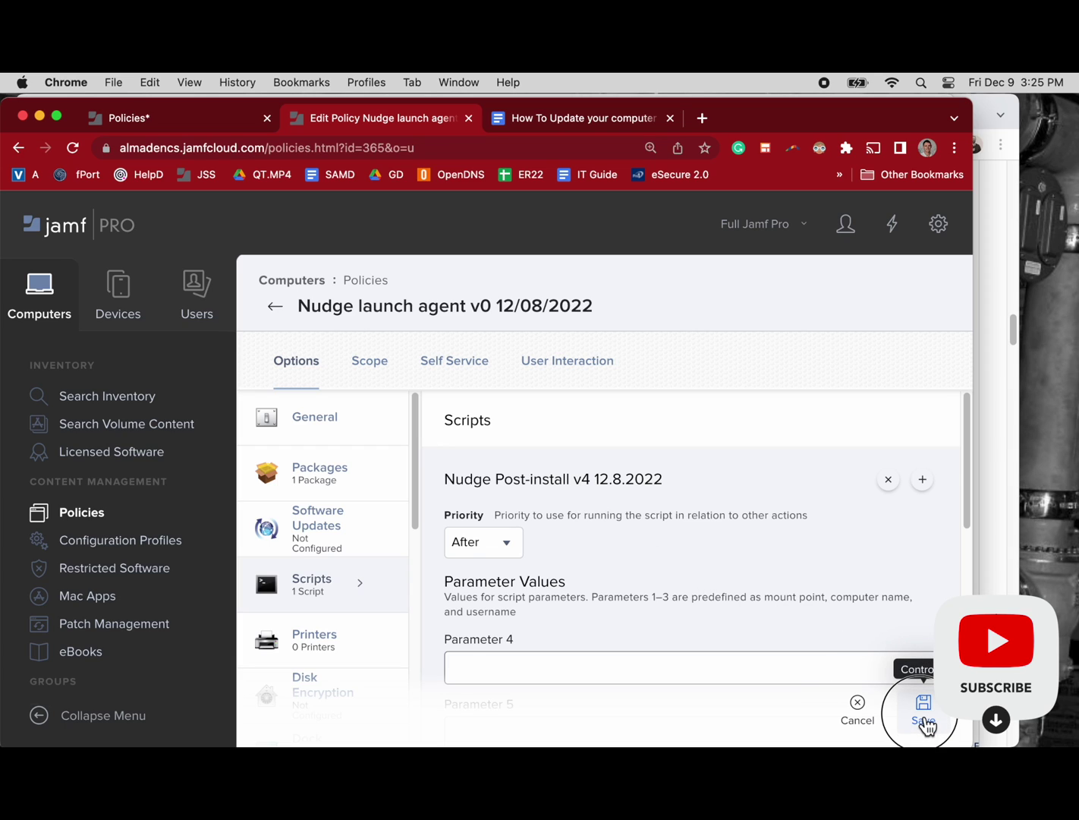
left_click(368, 361)
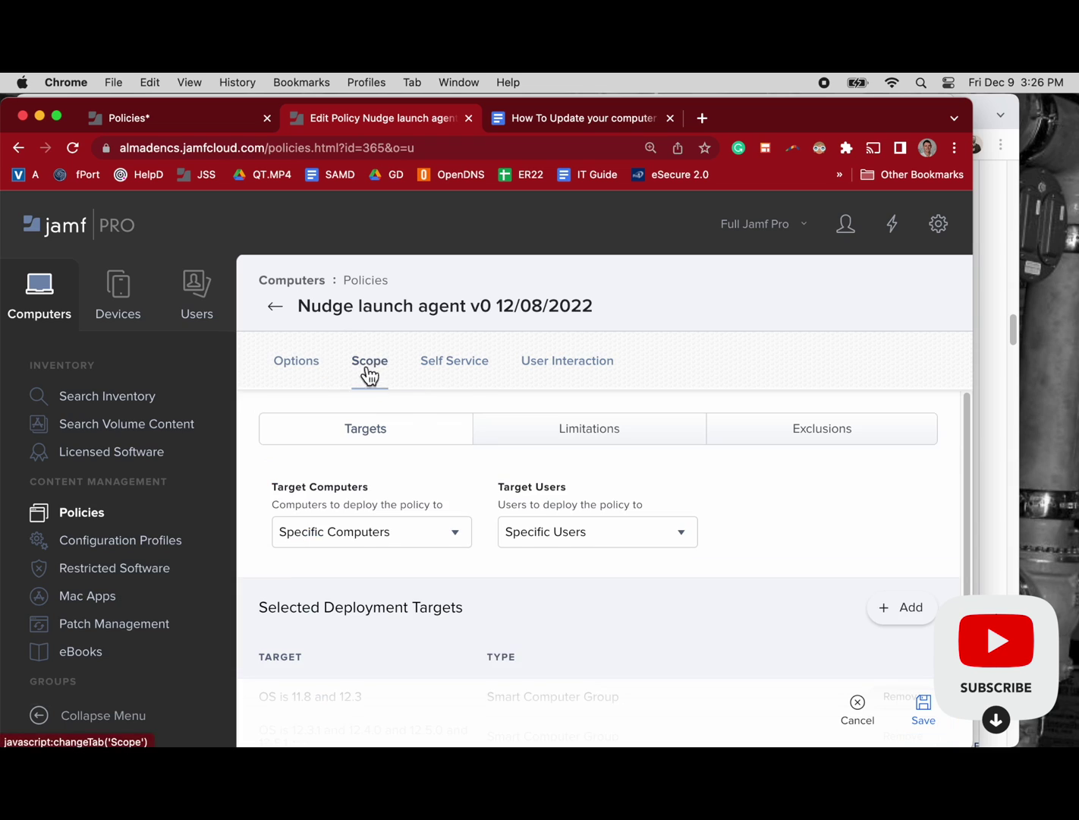
scroll(501, 604, "down", 3)
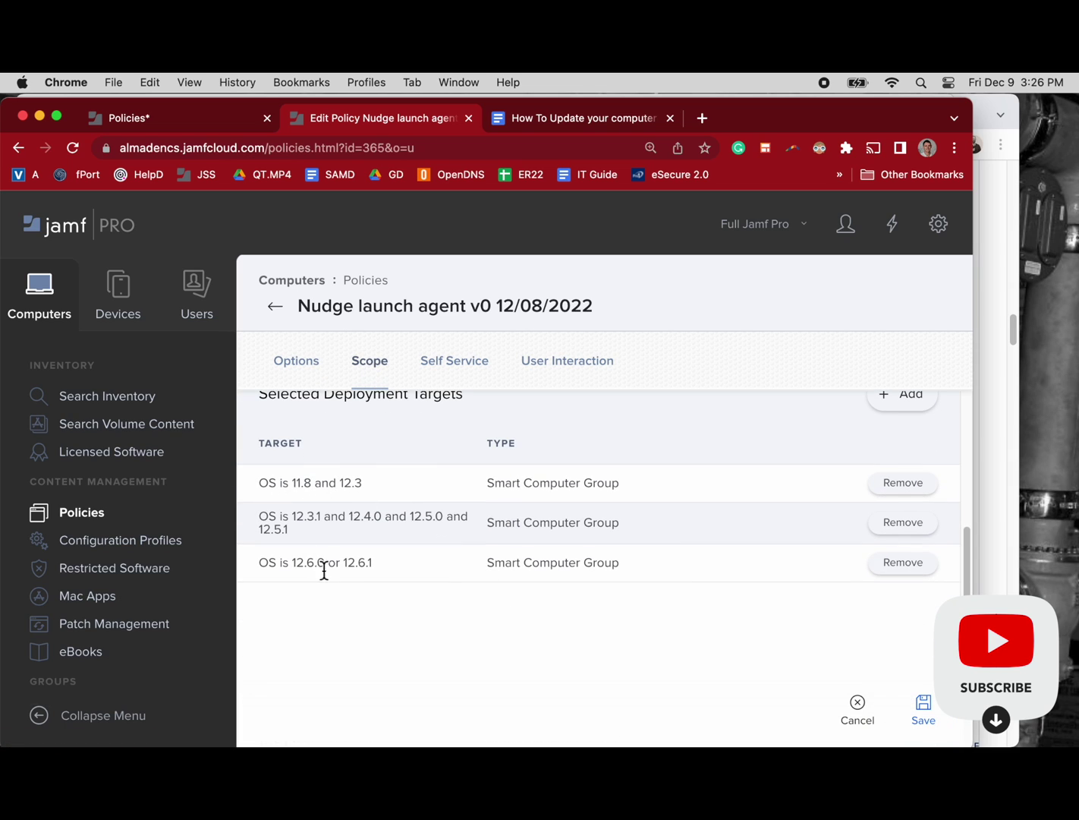
left_click(475, 369)
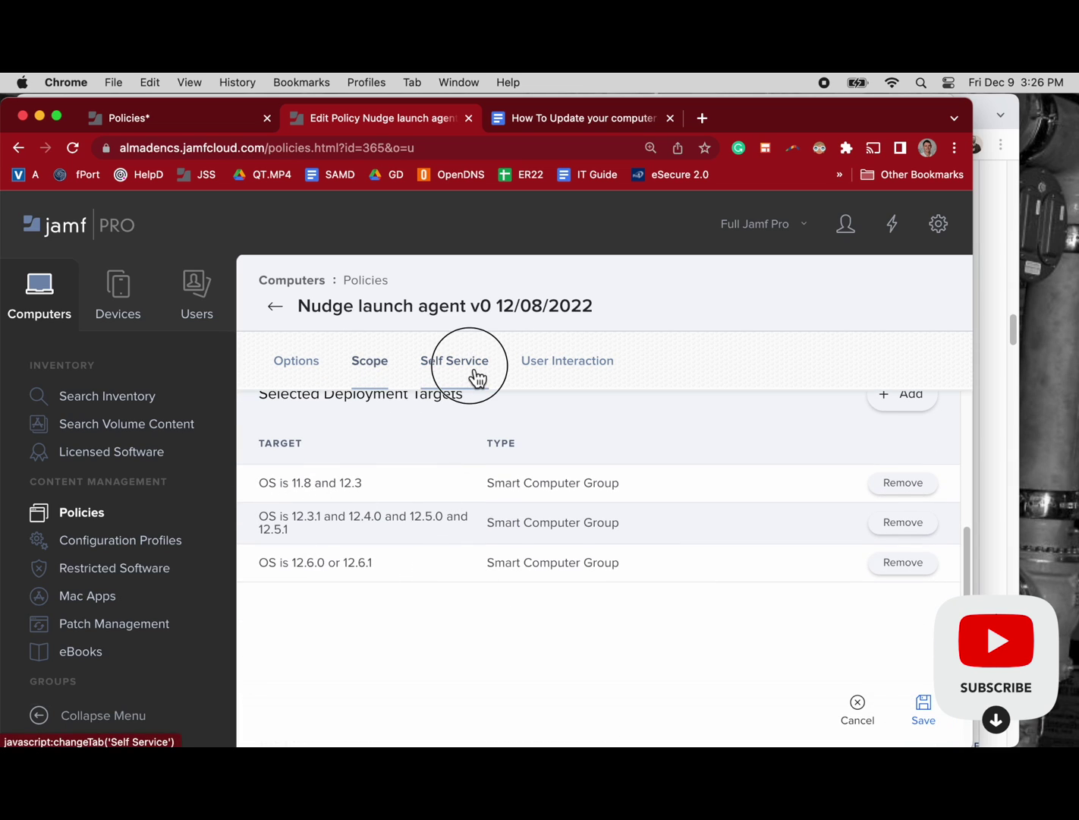
scroll(506, 501, "down", 5)
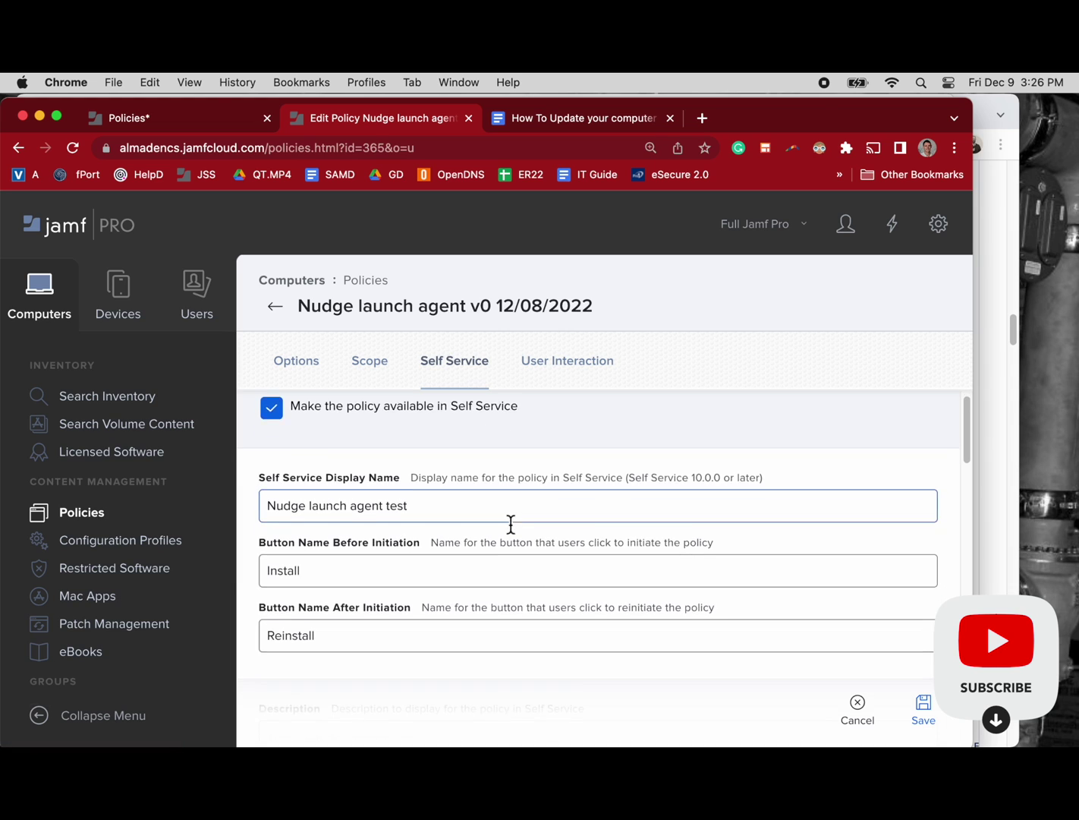
scroll(506, 607, "down", 10)
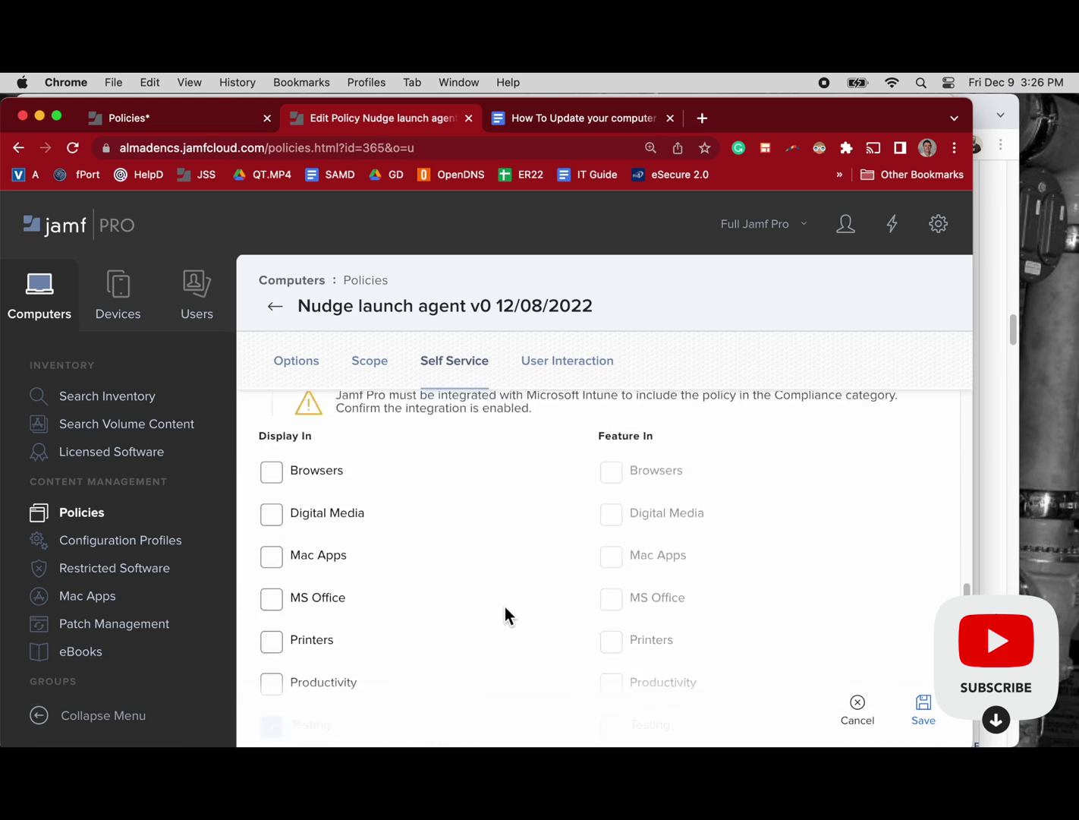
- Uncheck the Testing category, review the Installation and Description URLs, save, and open Settings
left_click(274, 557)
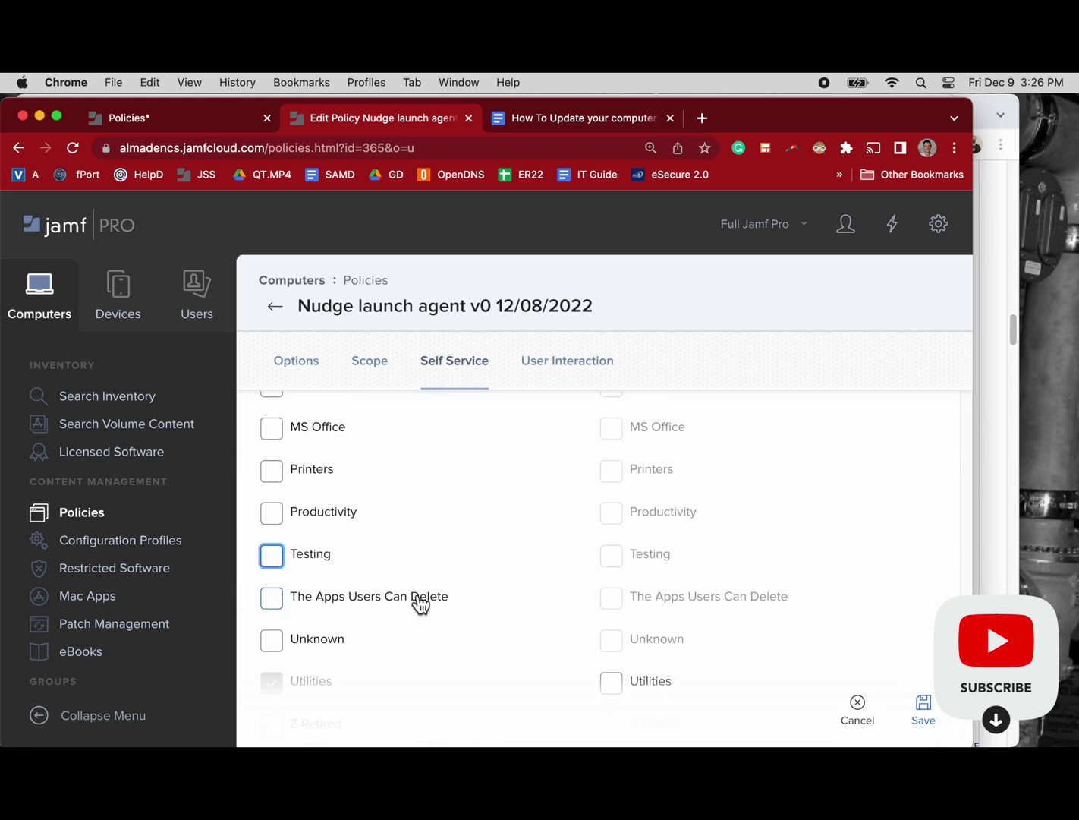
scroll(419, 602, "down", 5)
left_click(553, 545)
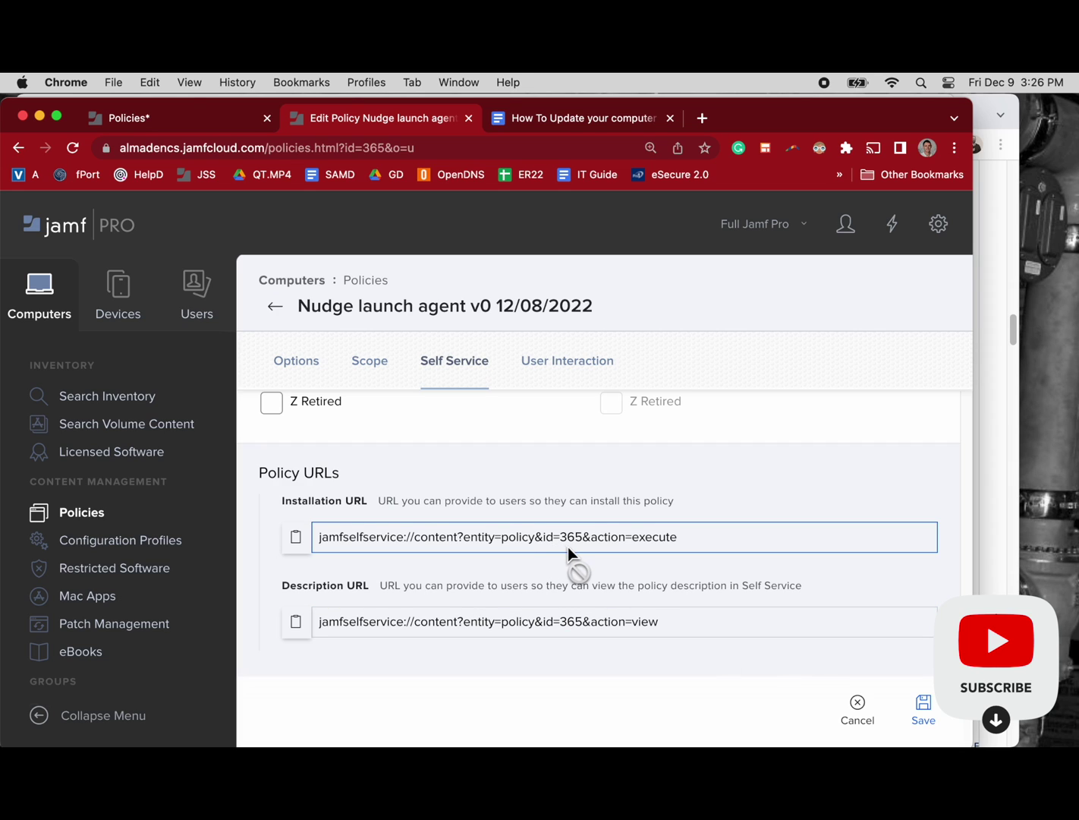
left_click(784, 632)
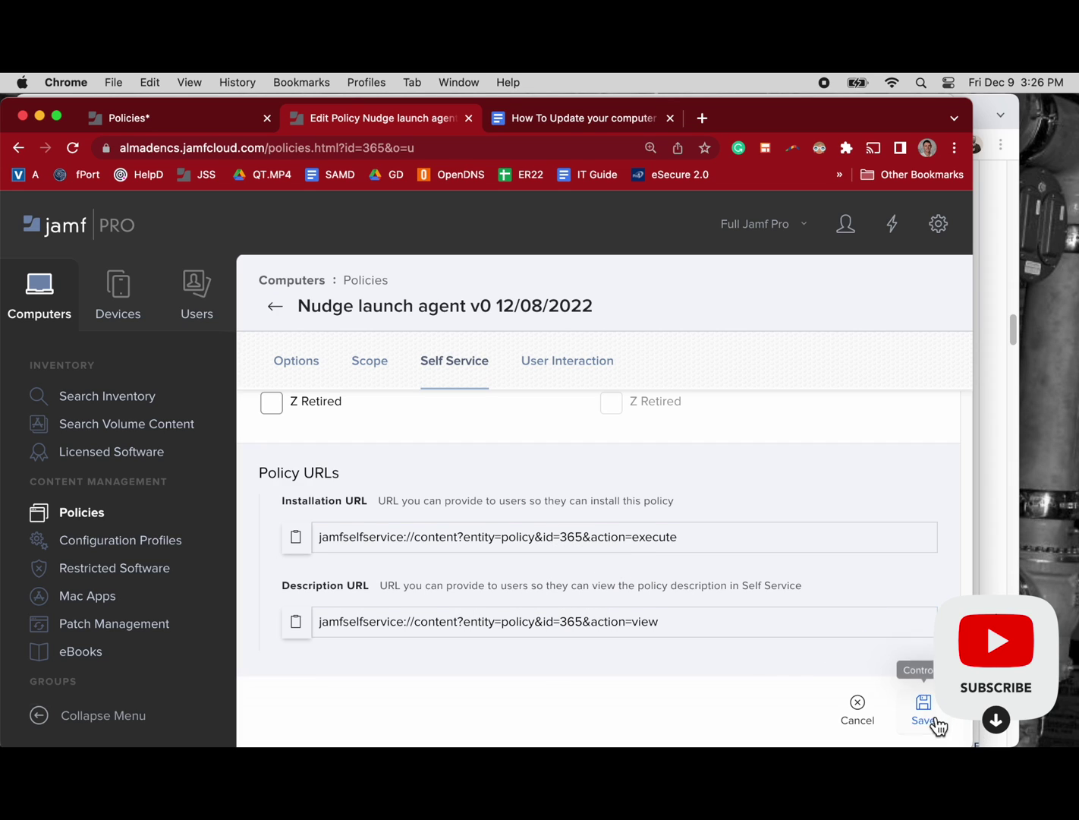
left_click(940, 722)
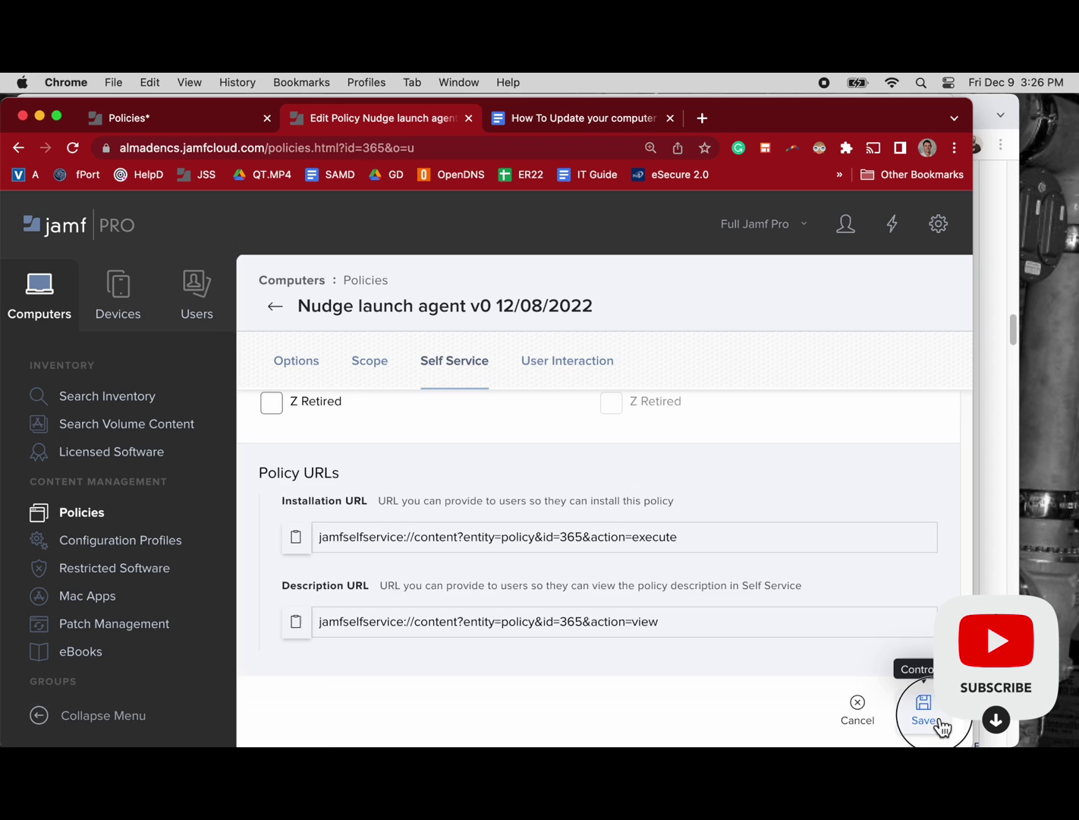
left_click(938, 225)
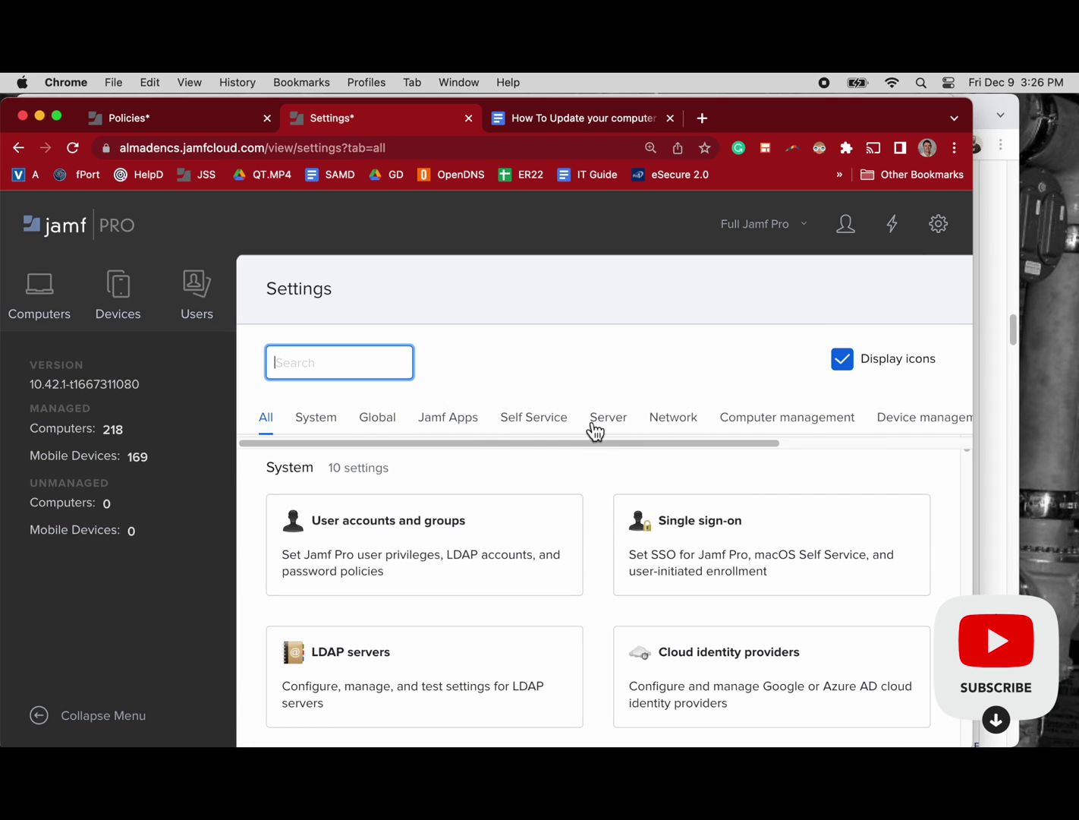
- Open the Nudge Post-install v4 12.8.2022 script from Computer management > Scripts for editing
left_click(762, 430)
left_click(681, 525)
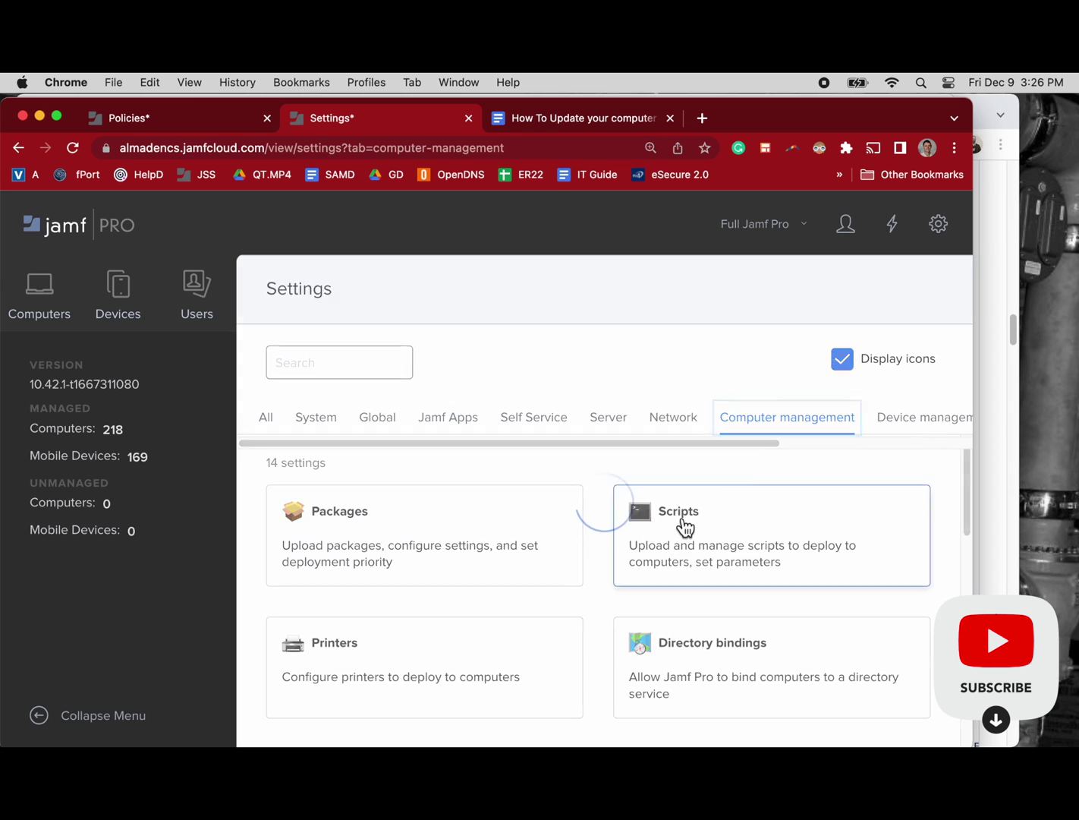
left_click(372, 447)
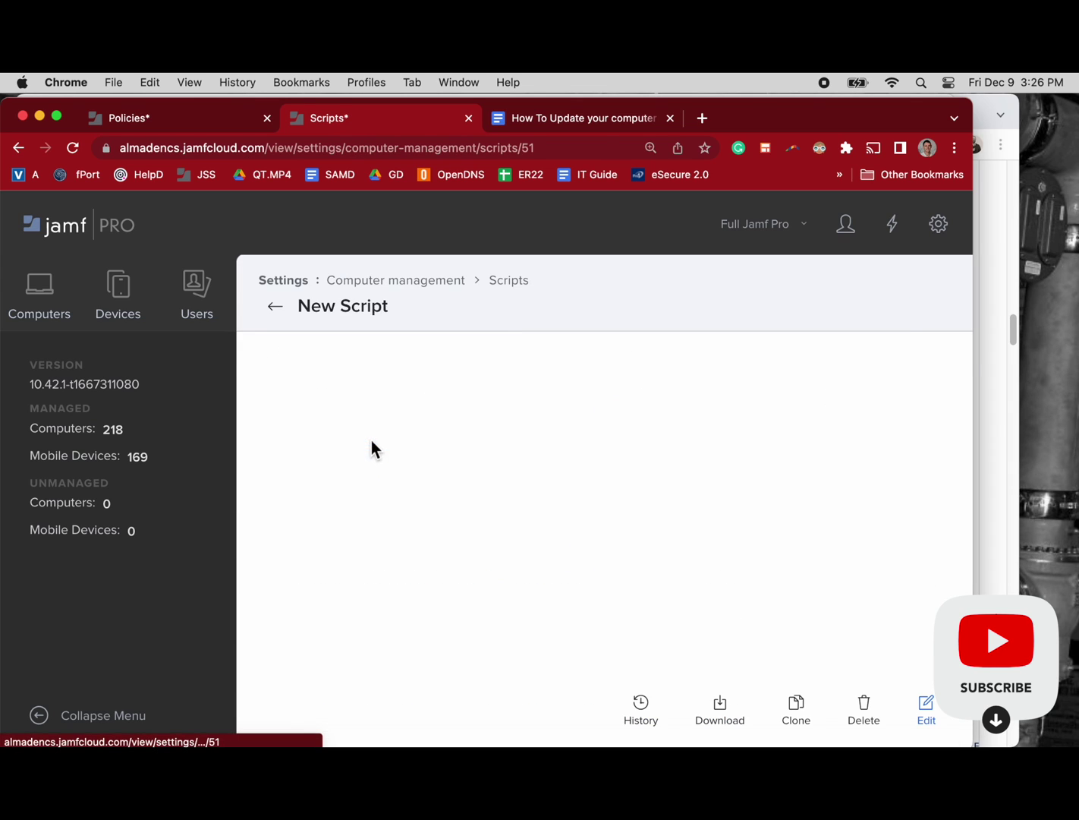
left_click(926, 708)
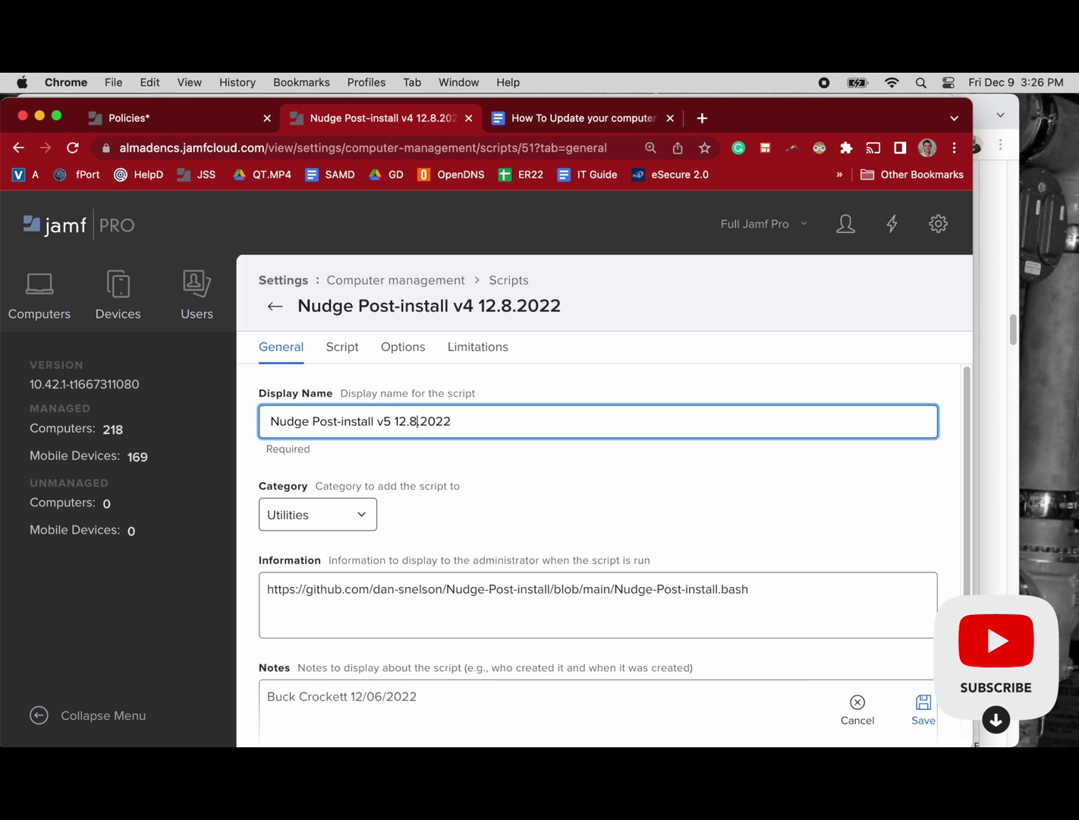
- Replace the script's code with the pasted updated Nudge post-install script
left_click(357, 353)
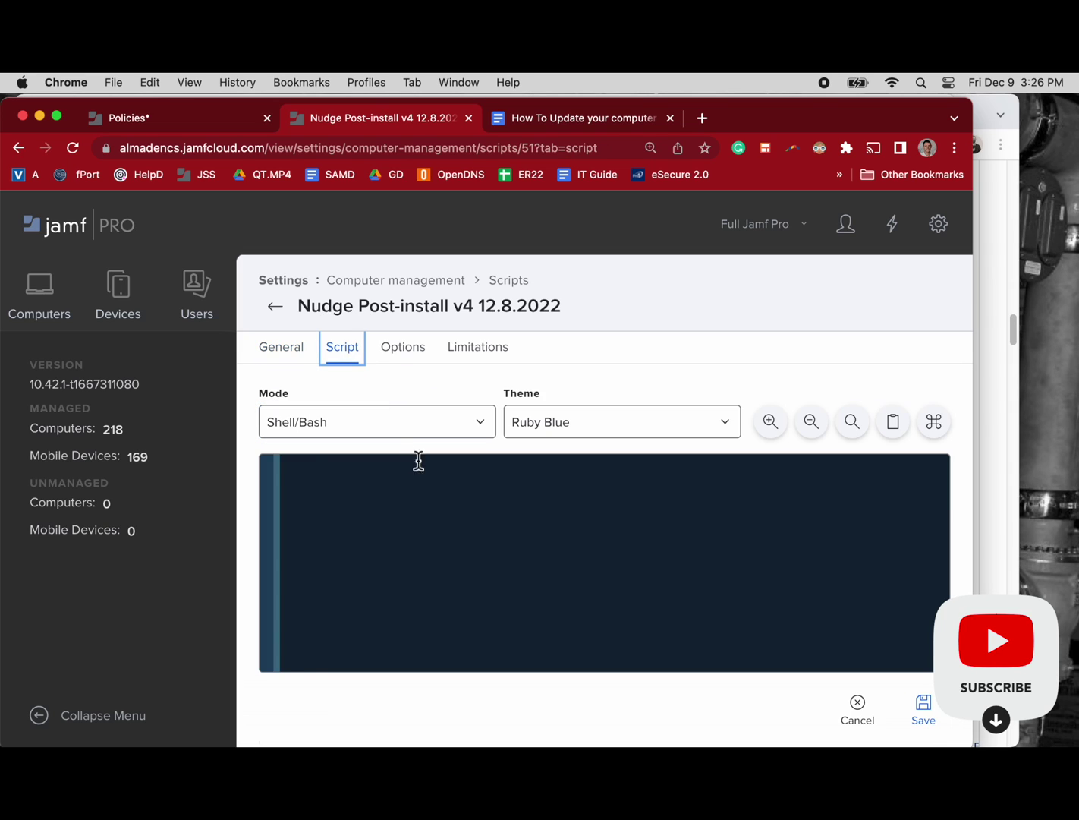
key("super+a")
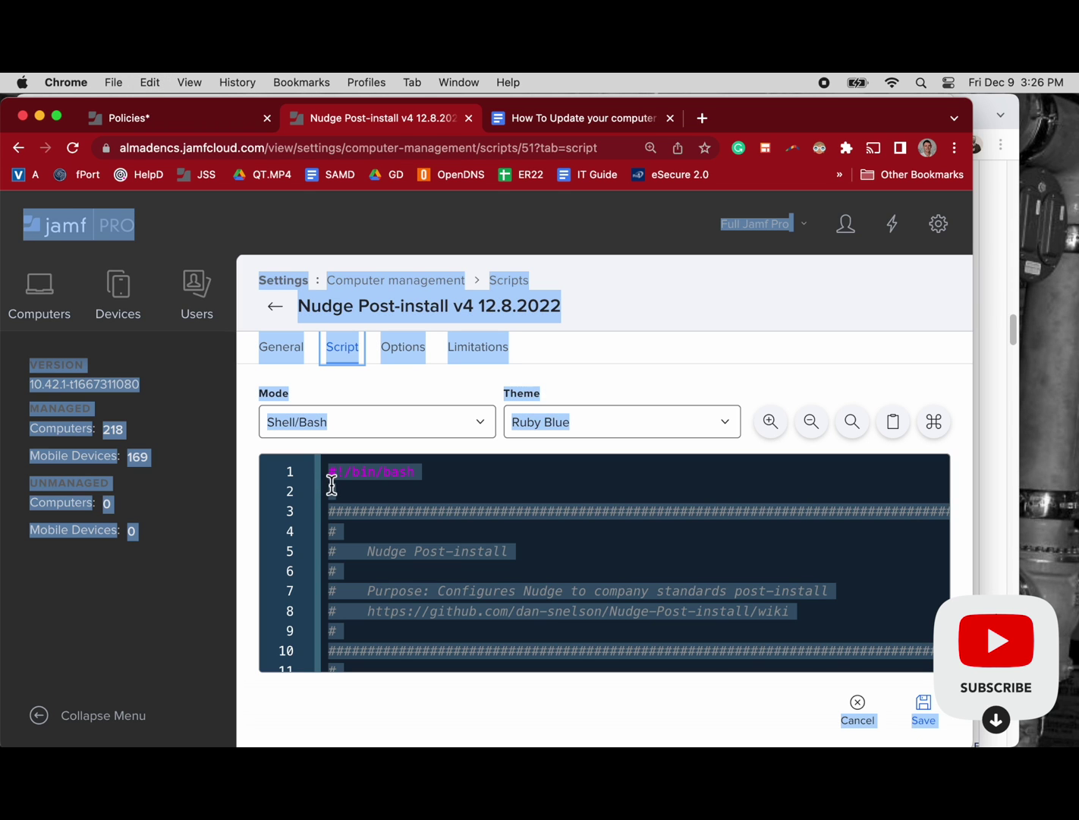
left_click(338, 482)
left_click_drag(331, 477, 506, 660)
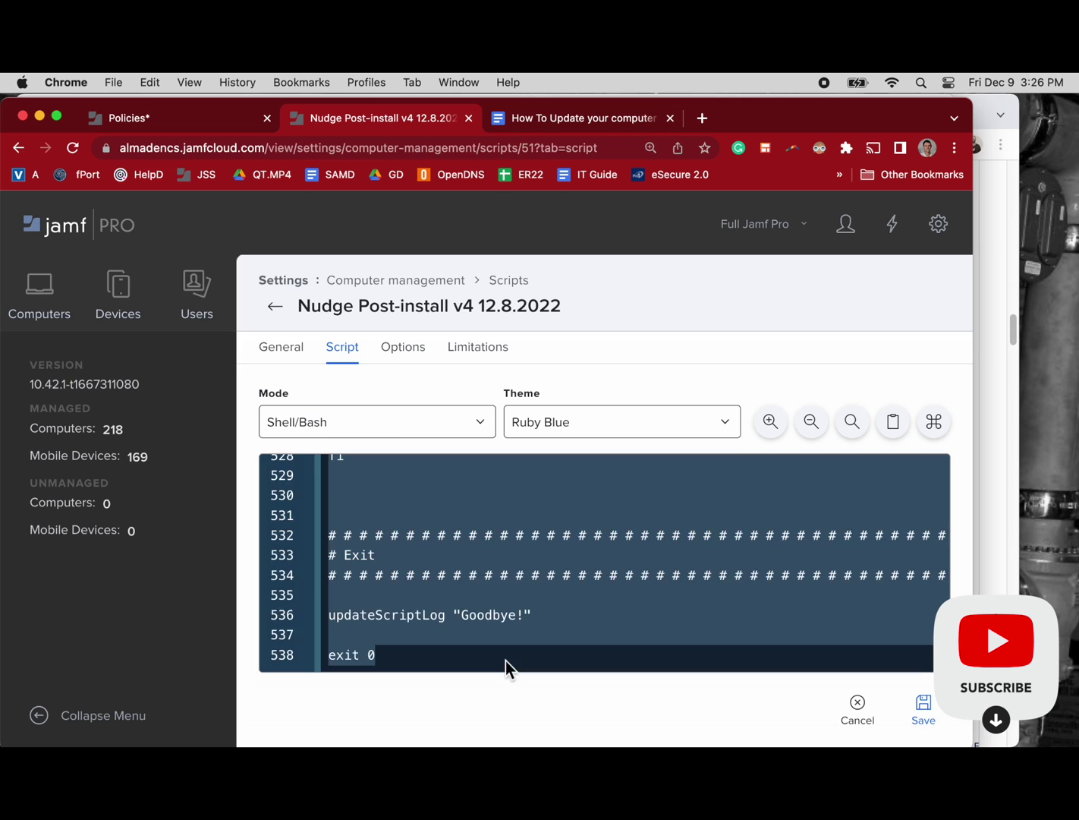
key("BackSpace")
key("super+v")
scroll(498, 627, "up", 10)
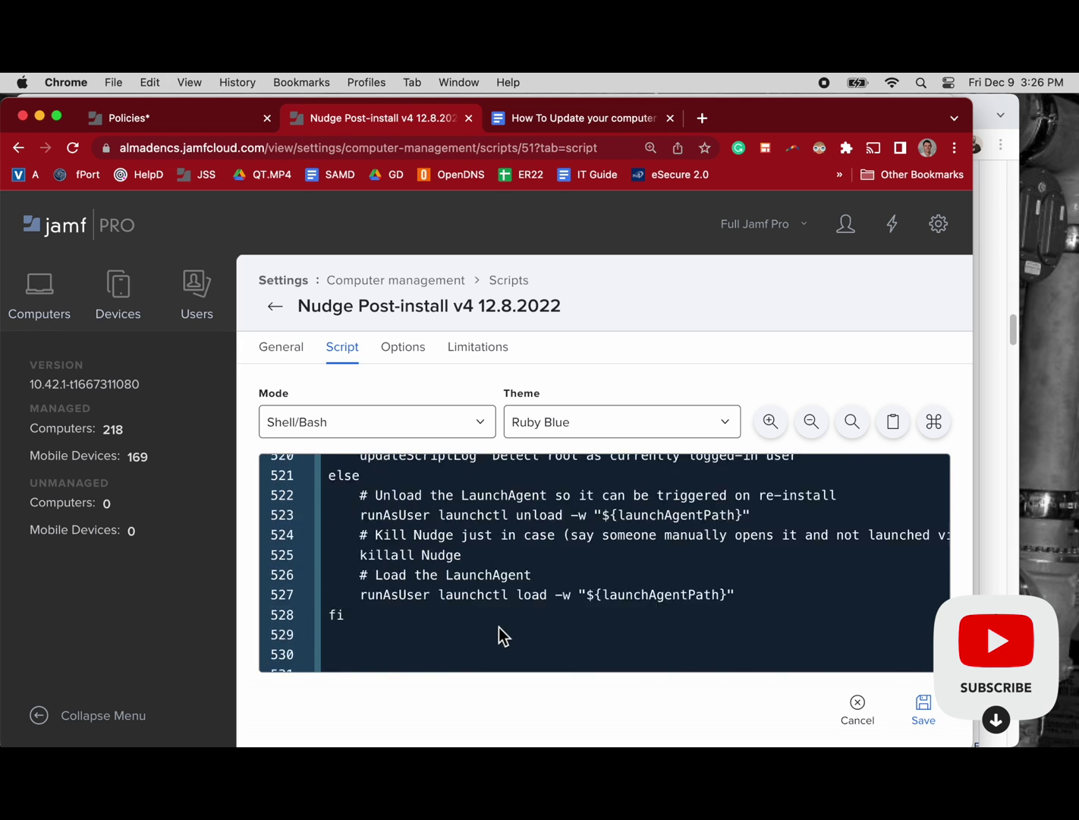
scroll(497, 625, "up", 9)
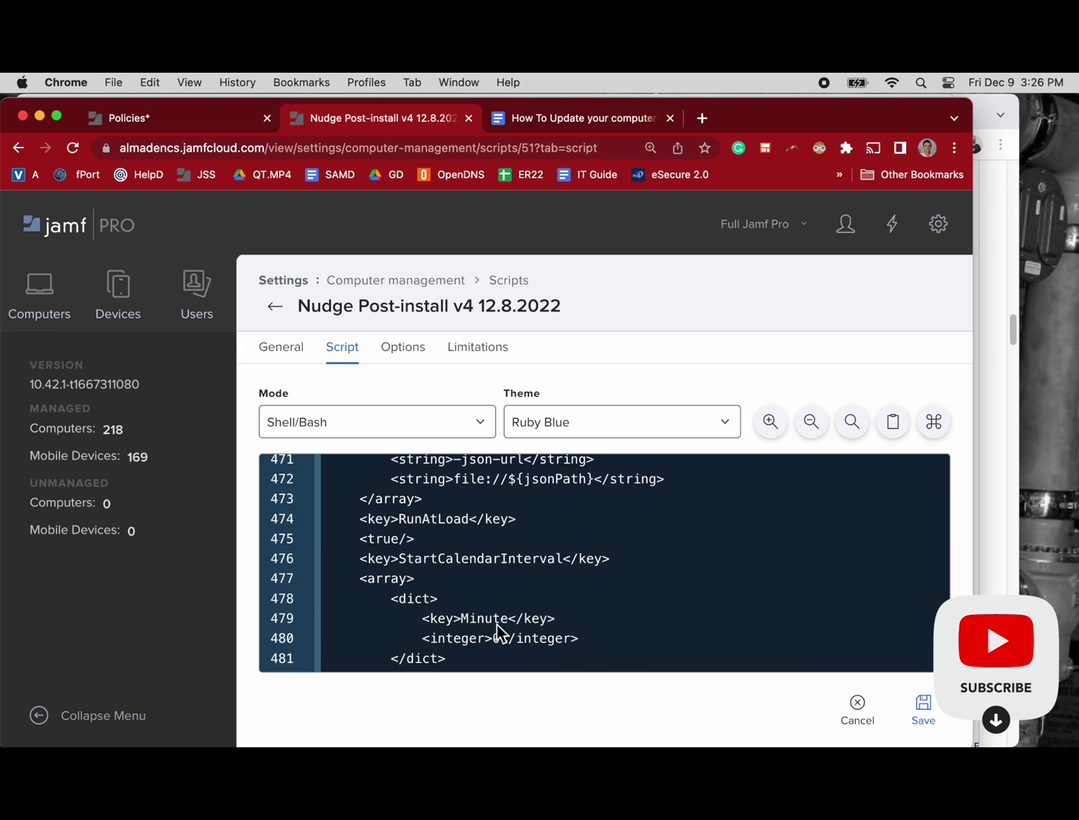
scroll(498, 624, "up", 18)
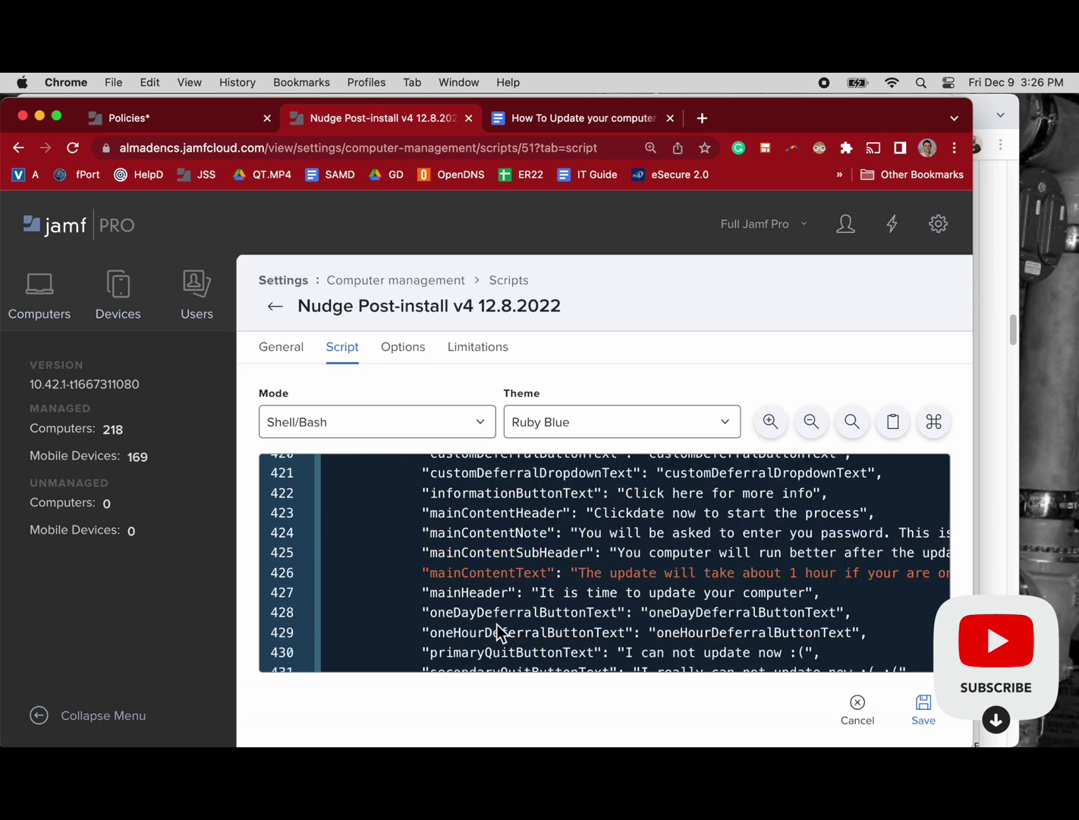
scroll(501, 634, "up", 20)
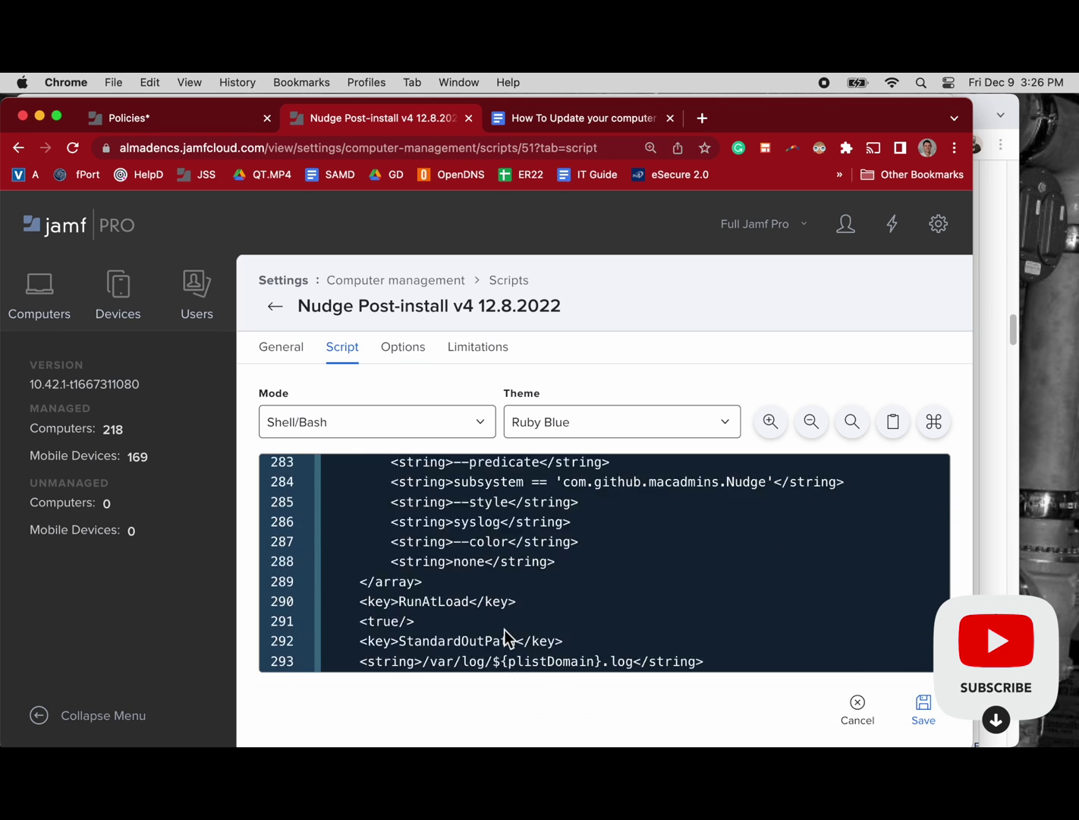
- Save the script, then review the Nudge launch agent v0 12/08/2022 policy's packages and scripts
left_click(926, 721)
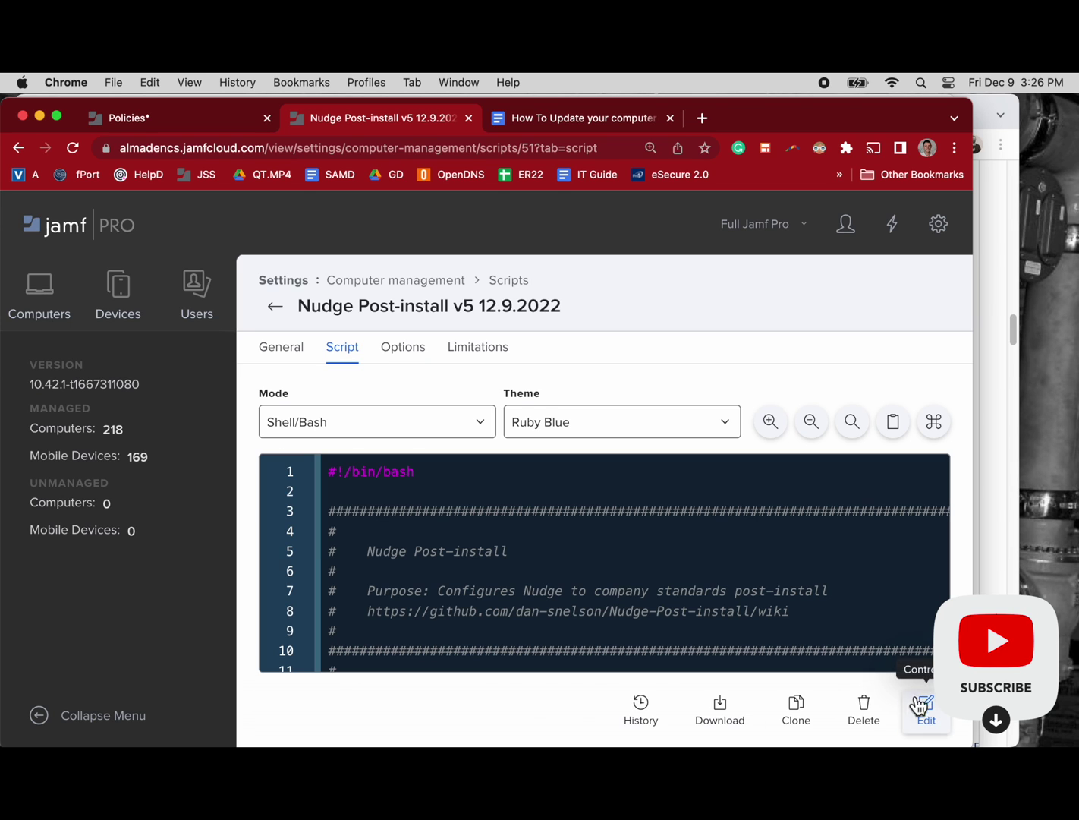
left_click(178, 117)
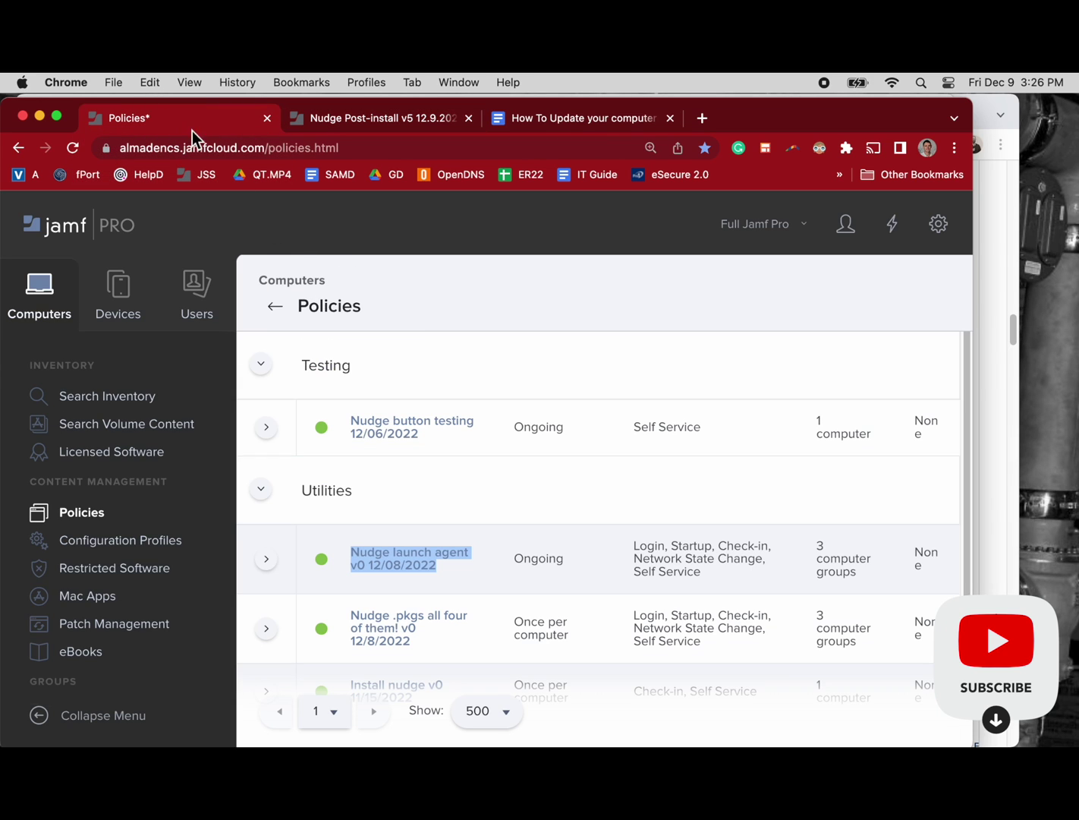
left_click(422, 561)
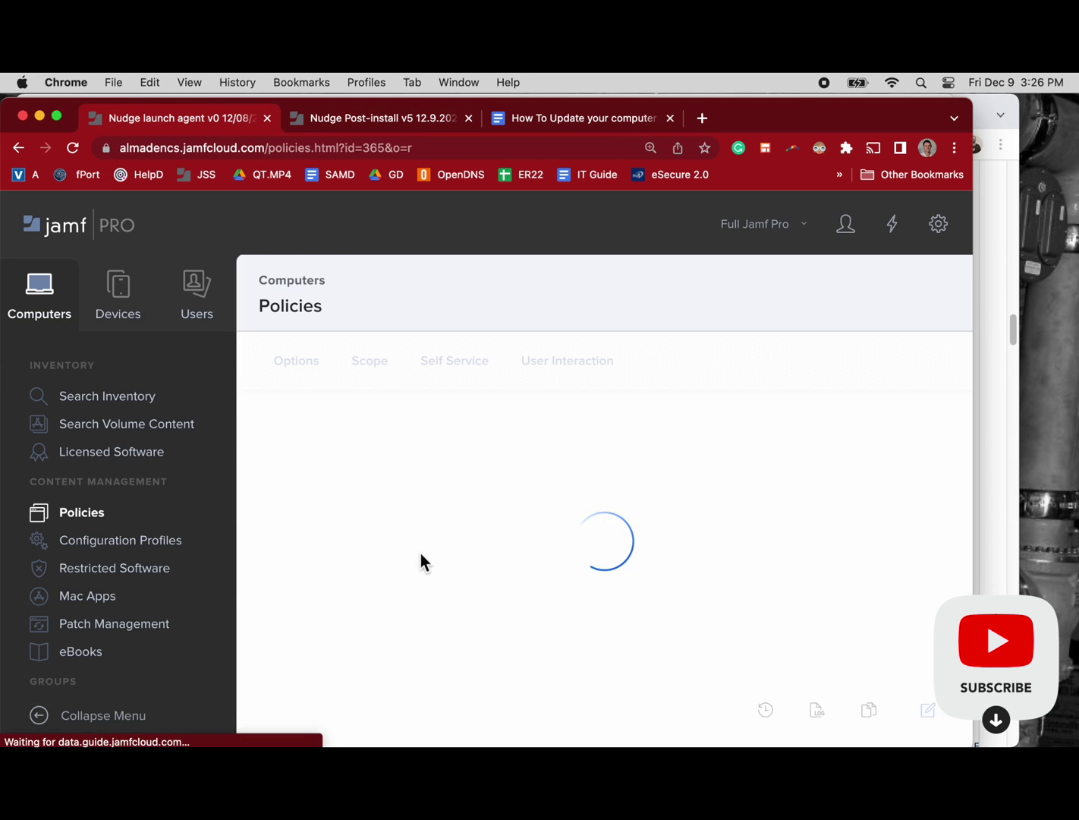
left_click(359, 490)
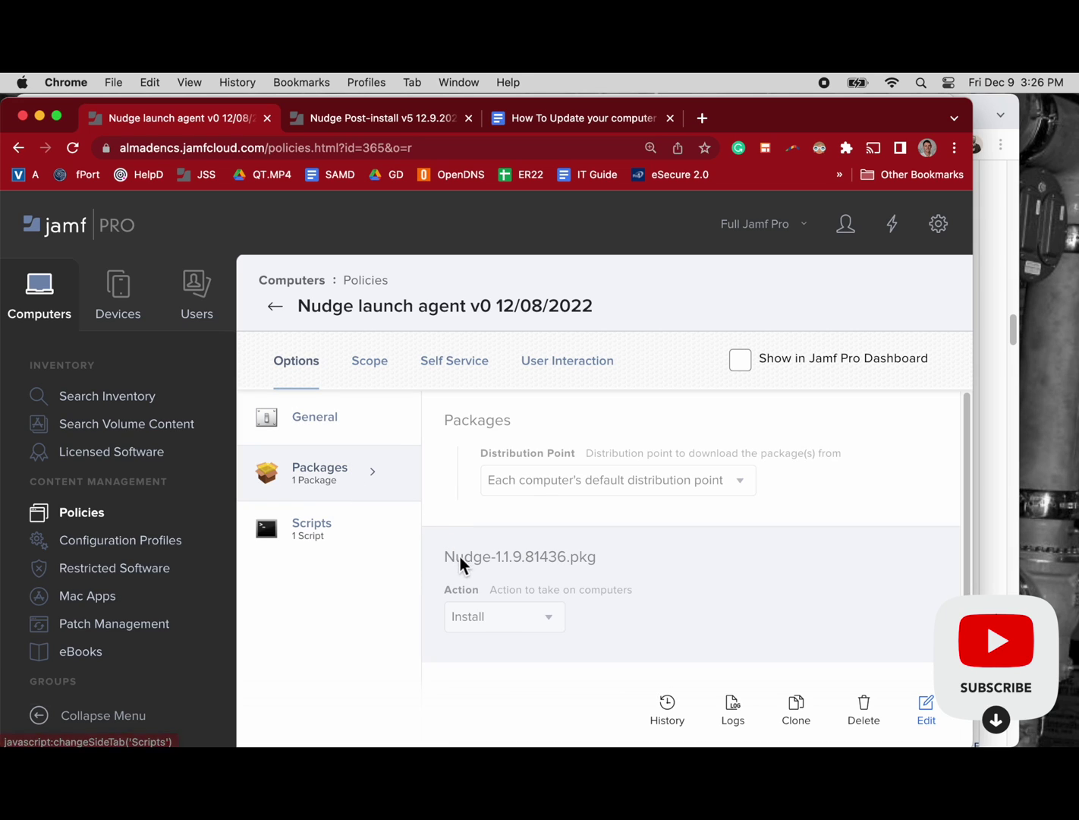
left_click(342, 545)
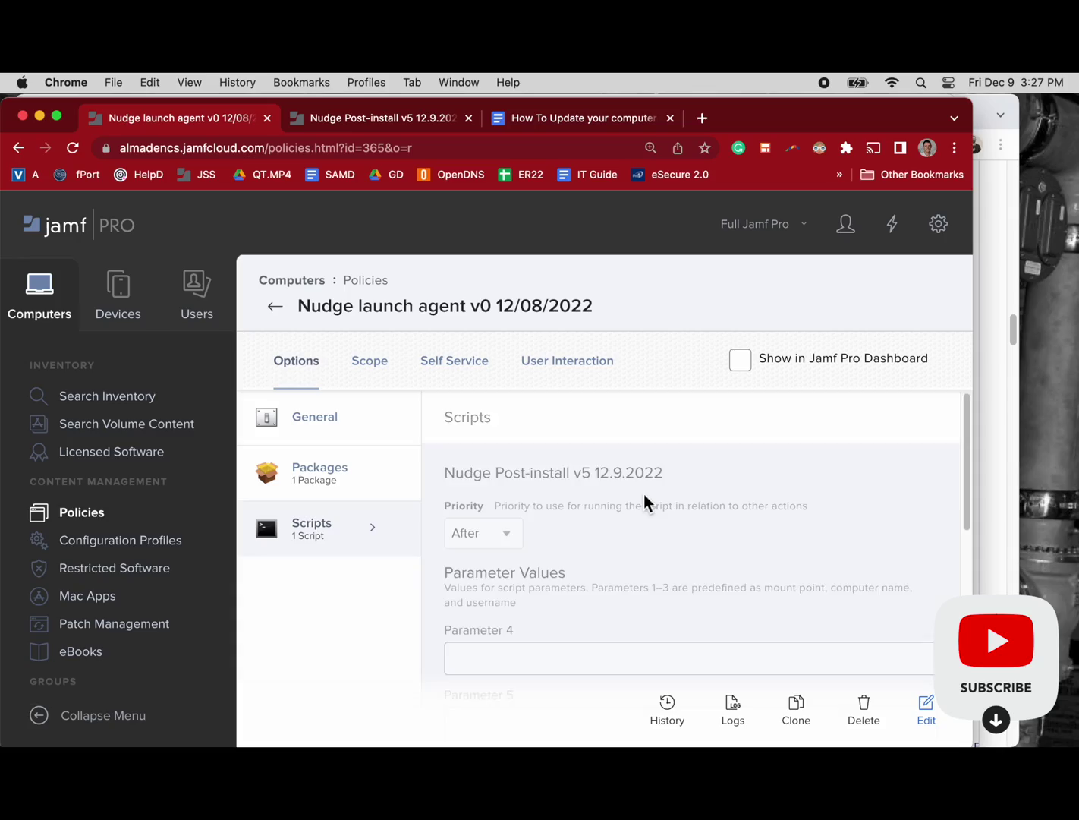
scroll(642, 537, "down", 5)
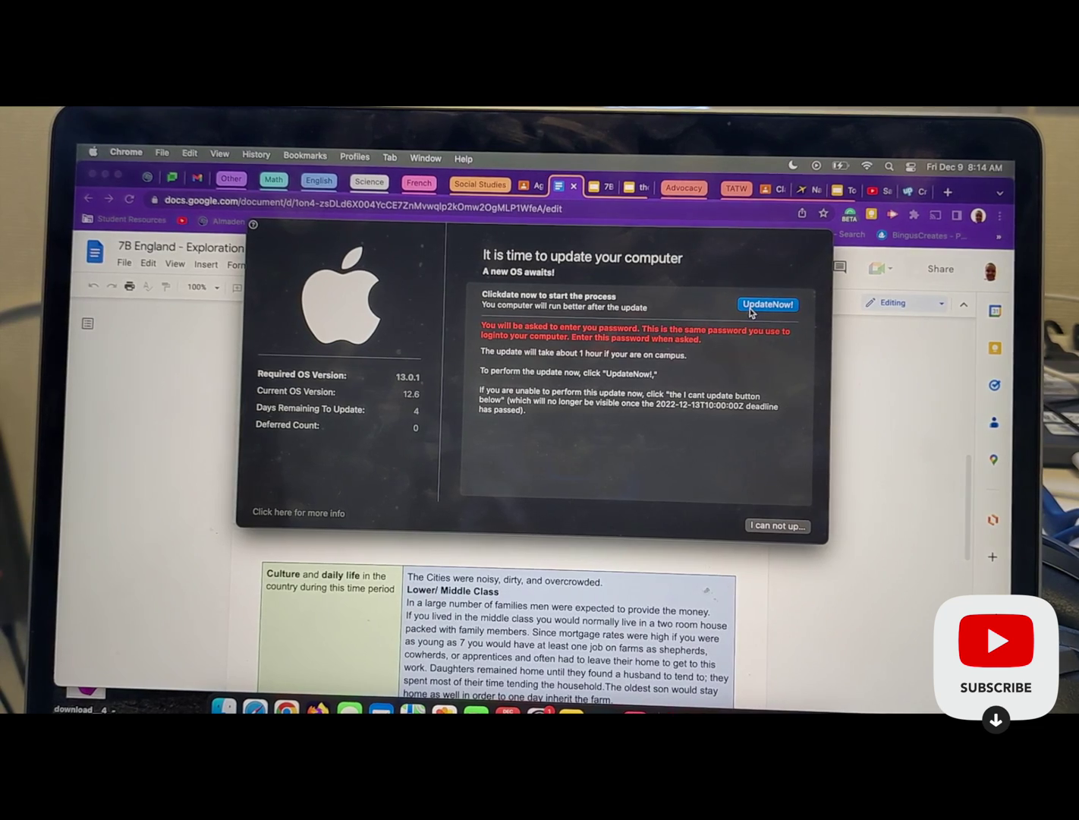
- Choose UpdateNow! on Nudge's 'It is time to update your computer' prompt
left_click(749, 309)
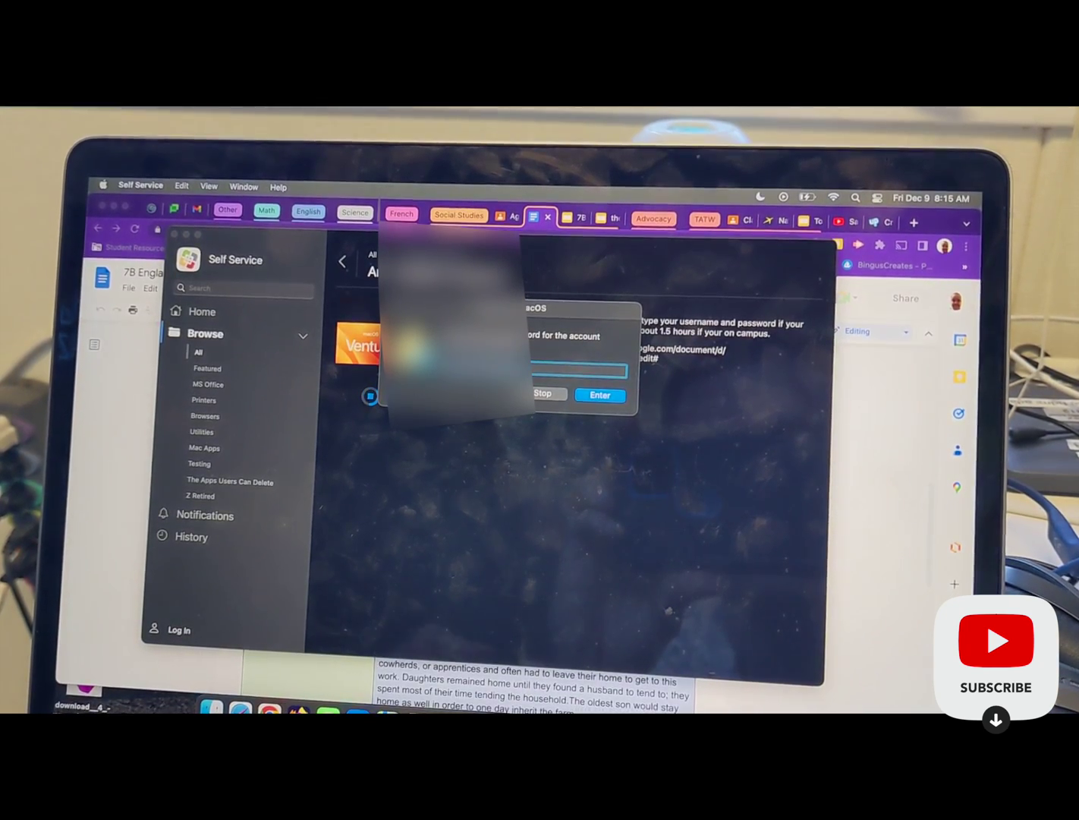
- Submit the account password in the Upgrading macOS dialog to continue the Ventura update
key("Return")
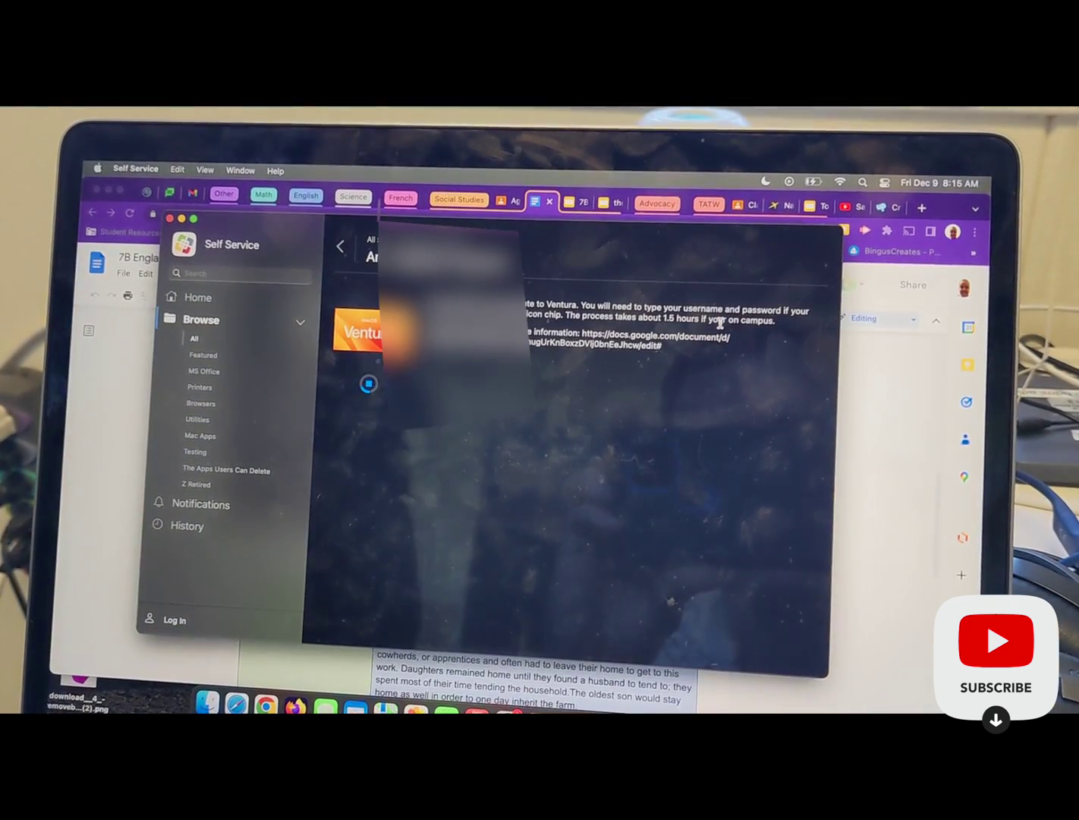